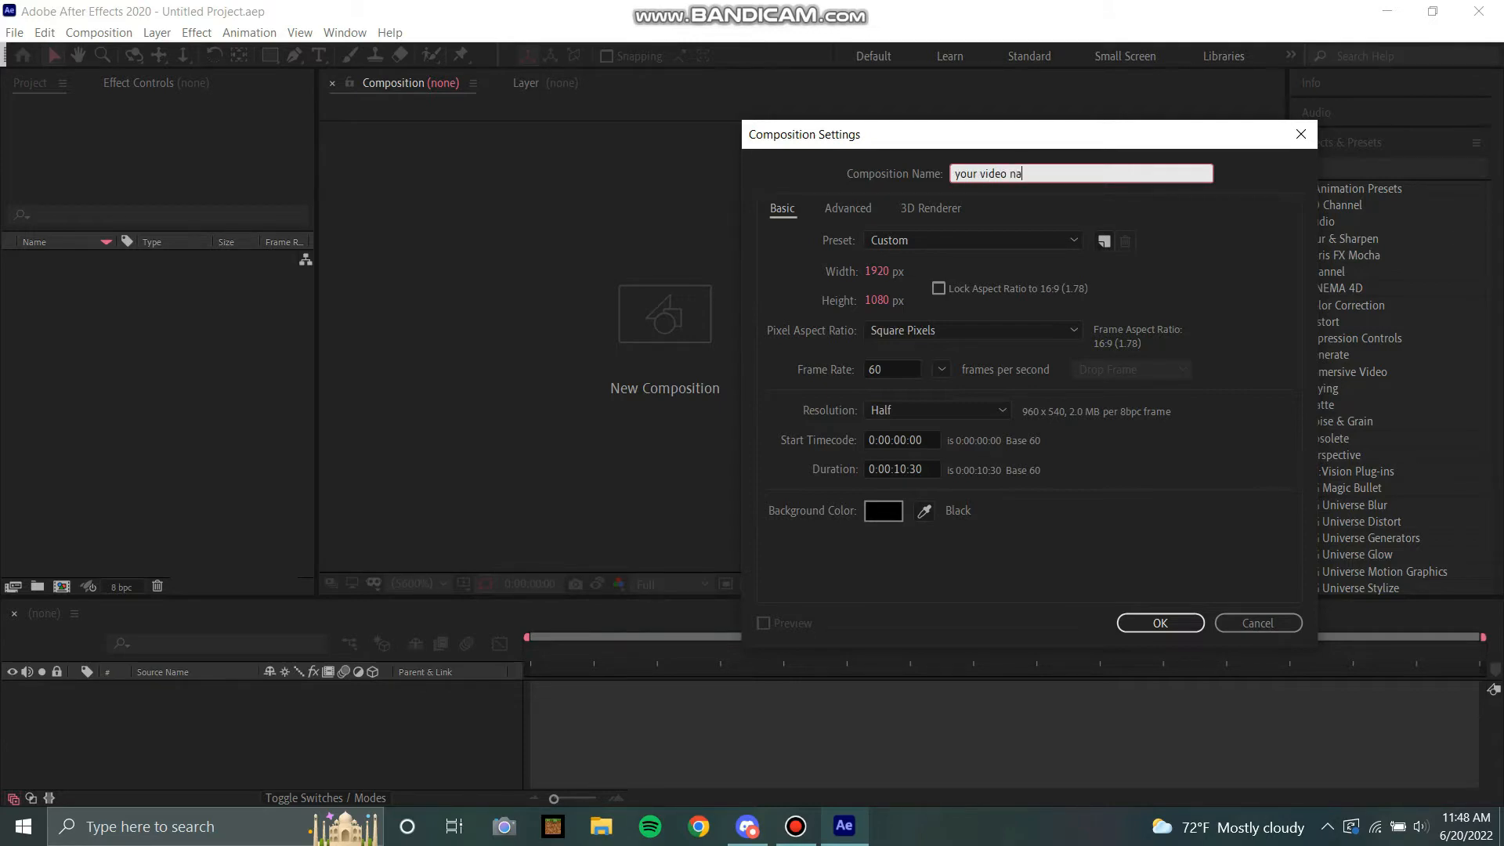
Step: Create the composition "your video name" with a duration of 0:00:30:00
{"action": "left_click", "coordinate": [925, 470]}
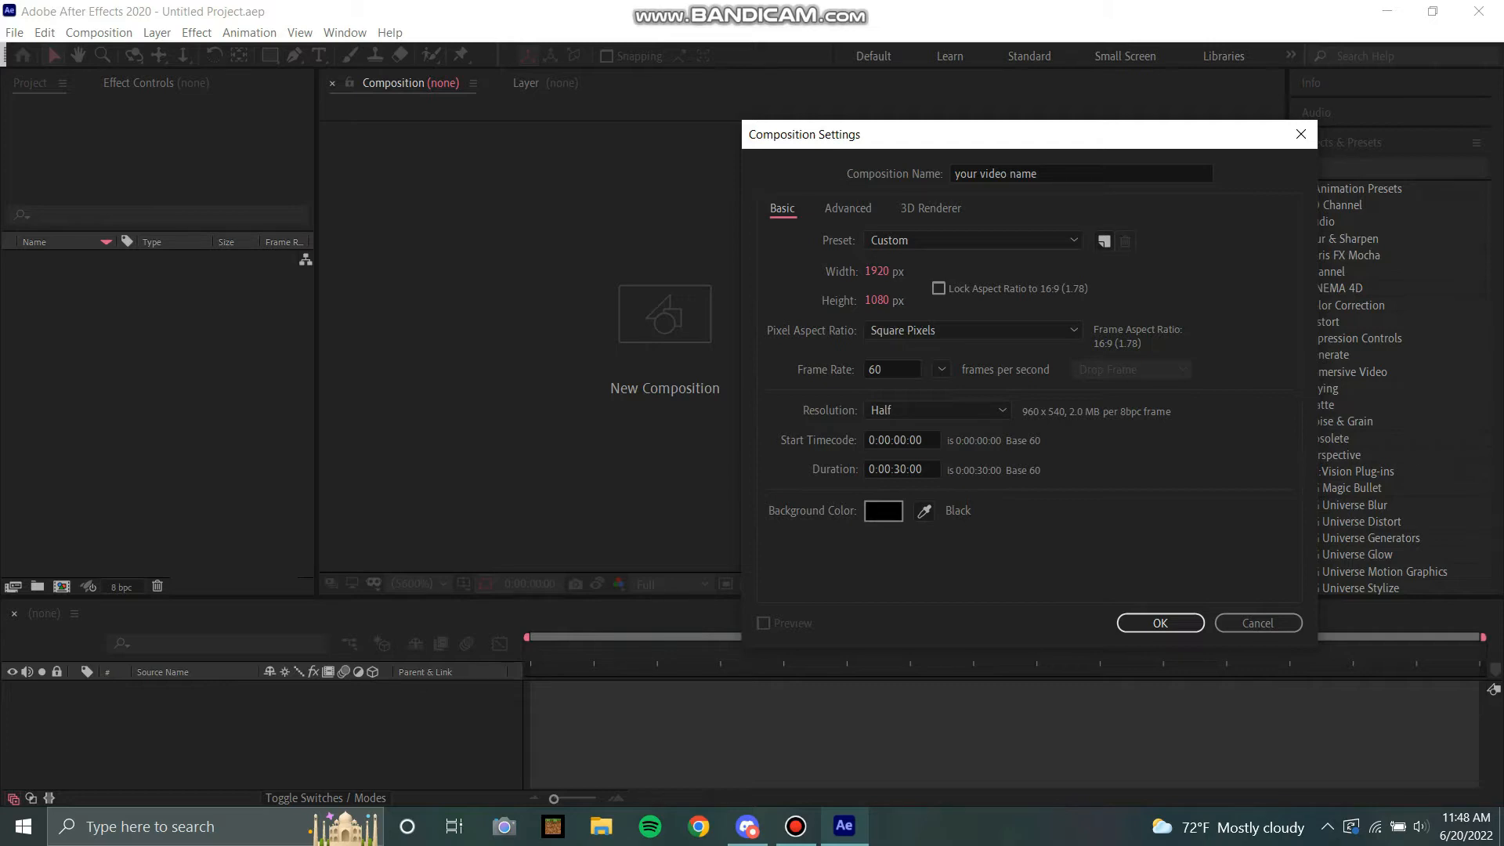
{"action": "key", "text": "Return"}
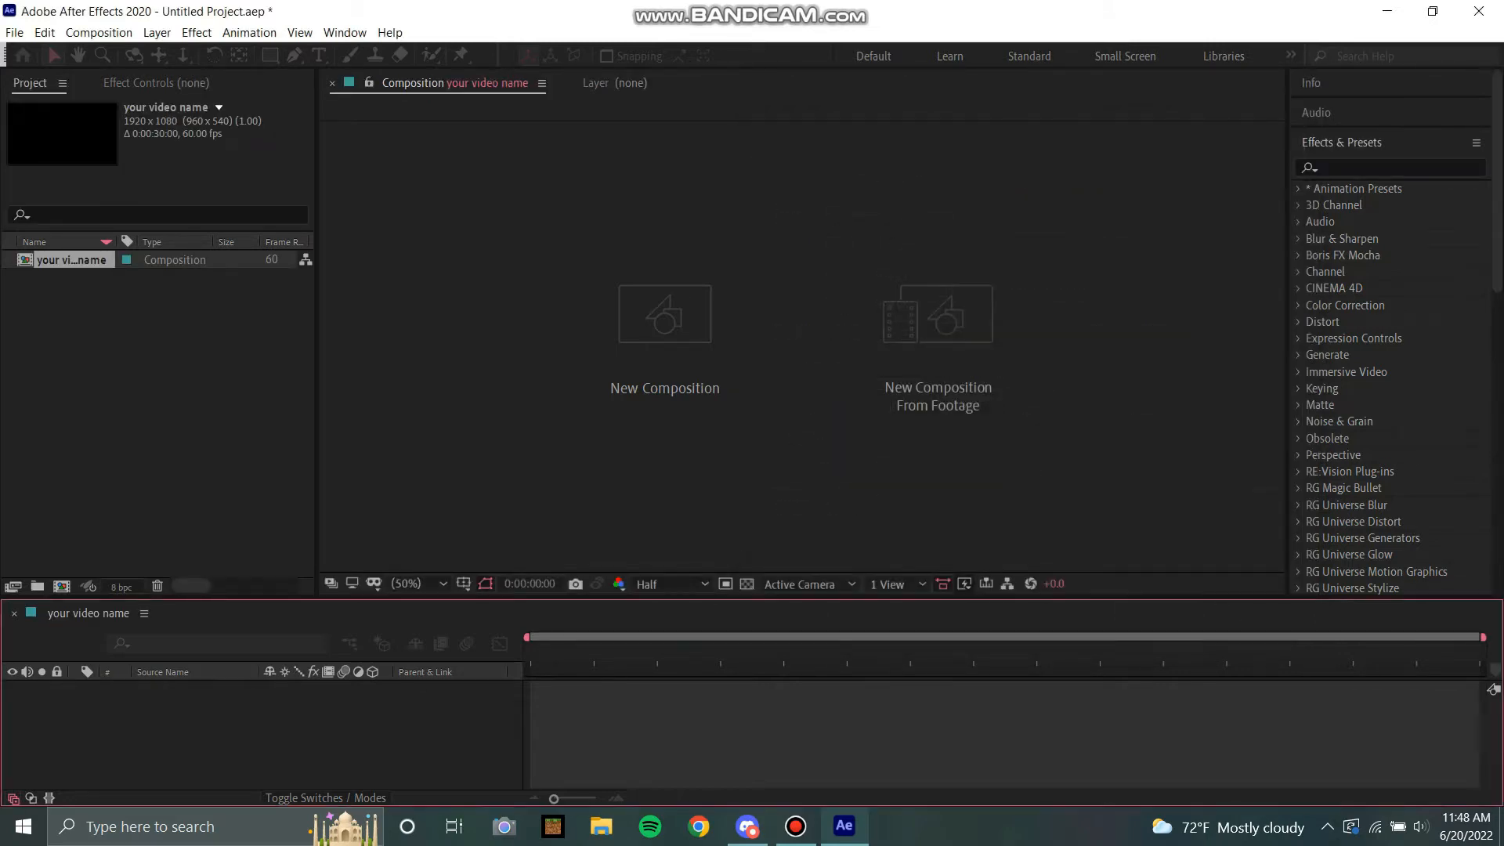
Step: Import the three Star Stable 2022-06-20 clips (11-46-44, 11-47-07, 11-47-24) from the Captures folder and place them in the composition's timeline
{"action": "right_click", "coordinate": [165, 333]}
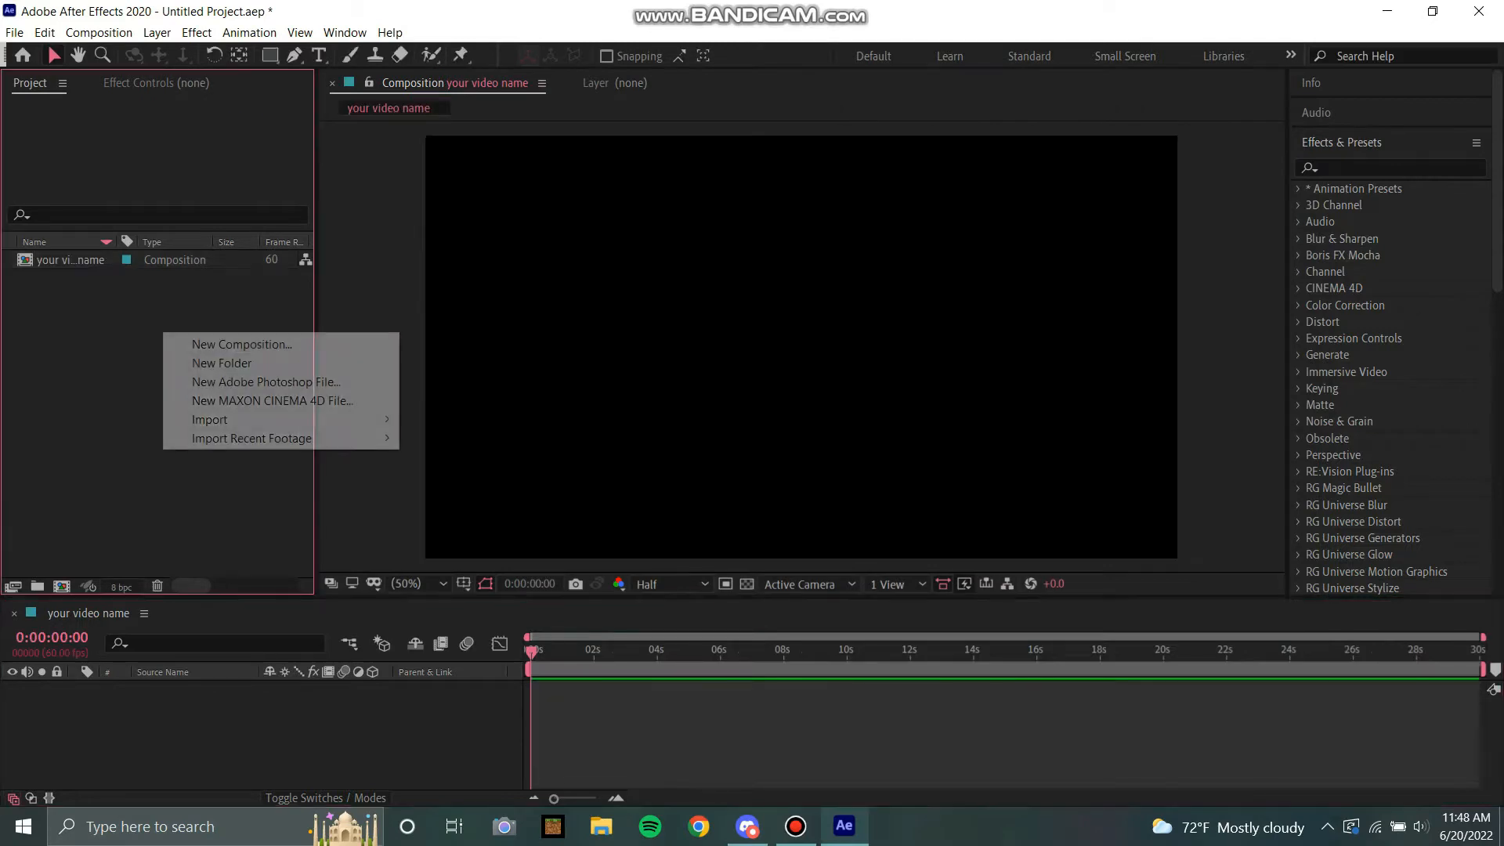
{"action": "mouse_move", "coordinate": [313, 420]}
{"action": "left_click", "coordinate": [470, 420]}
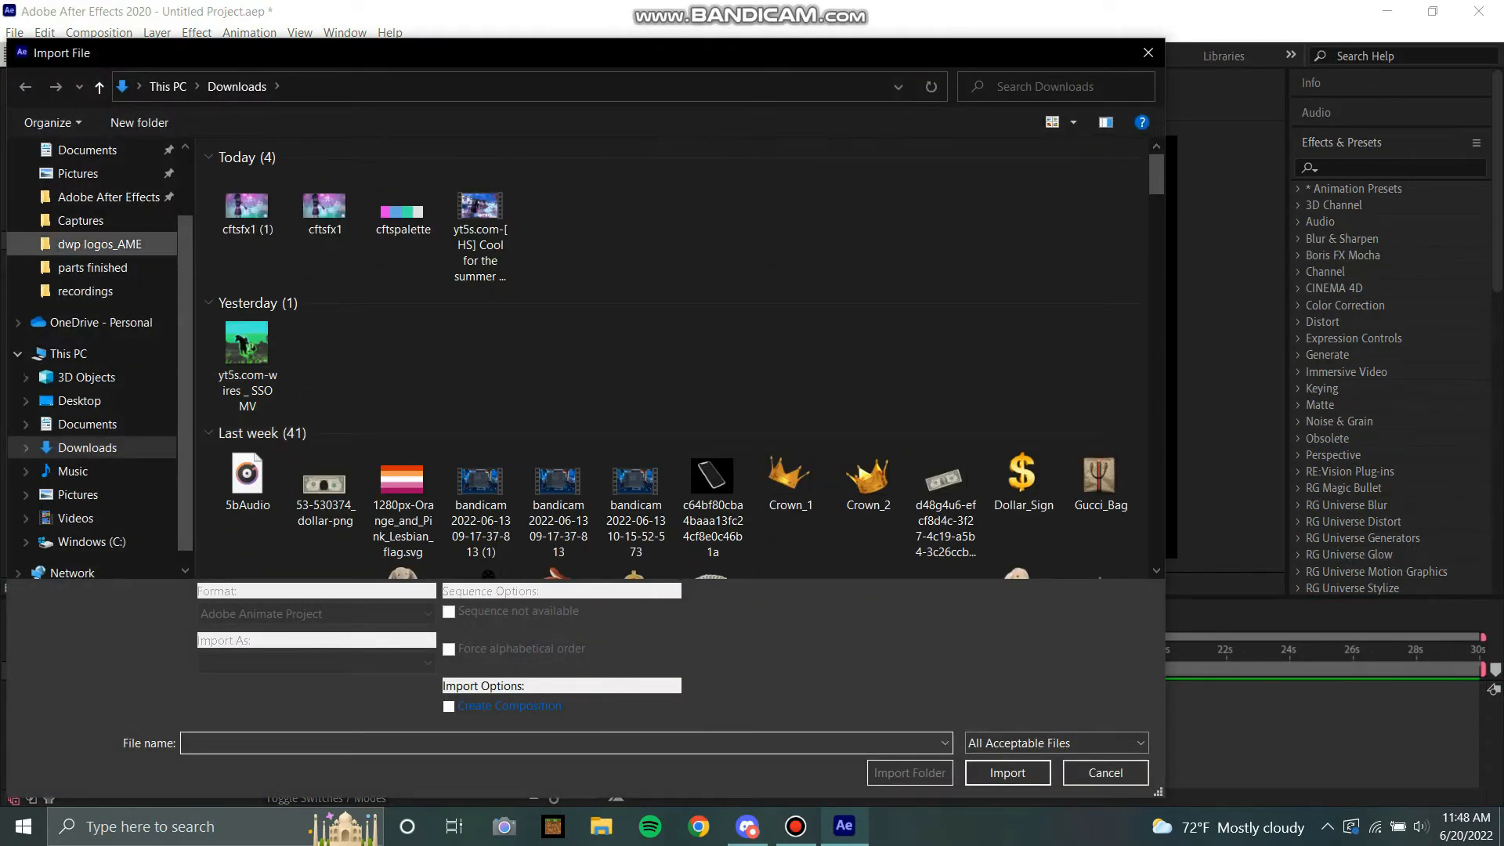
{"action": "left_click", "coordinate": [81, 220]}
{"action": "scroll", "coordinate": [772, 444], "scroll_direction": "down", "scroll_amount": 10}
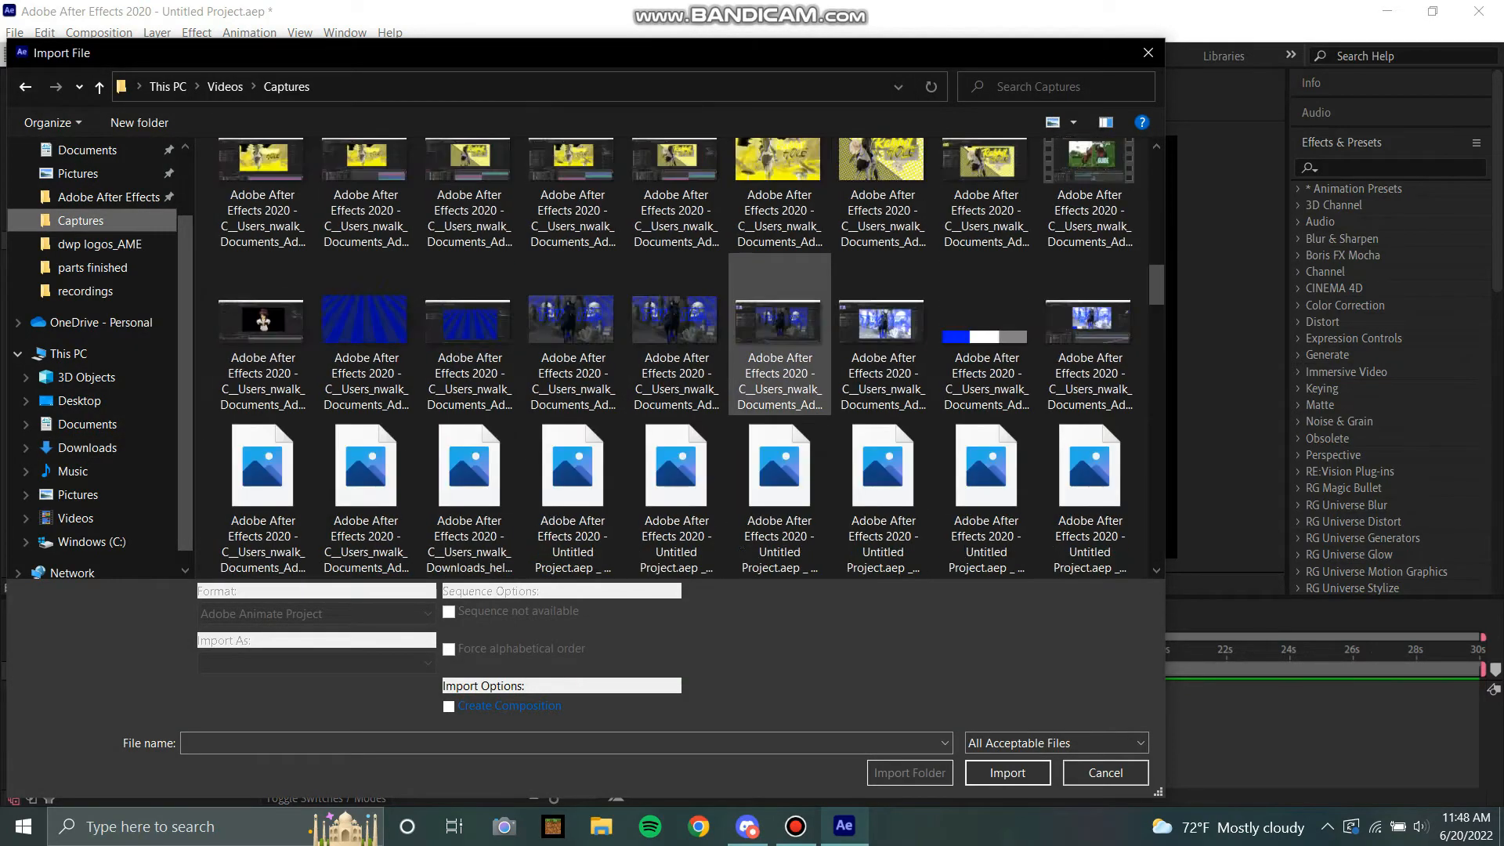
{"action": "scroll", "coordinate": [780, 356], "scroll_direction": "down", "scroll_amount": 15}
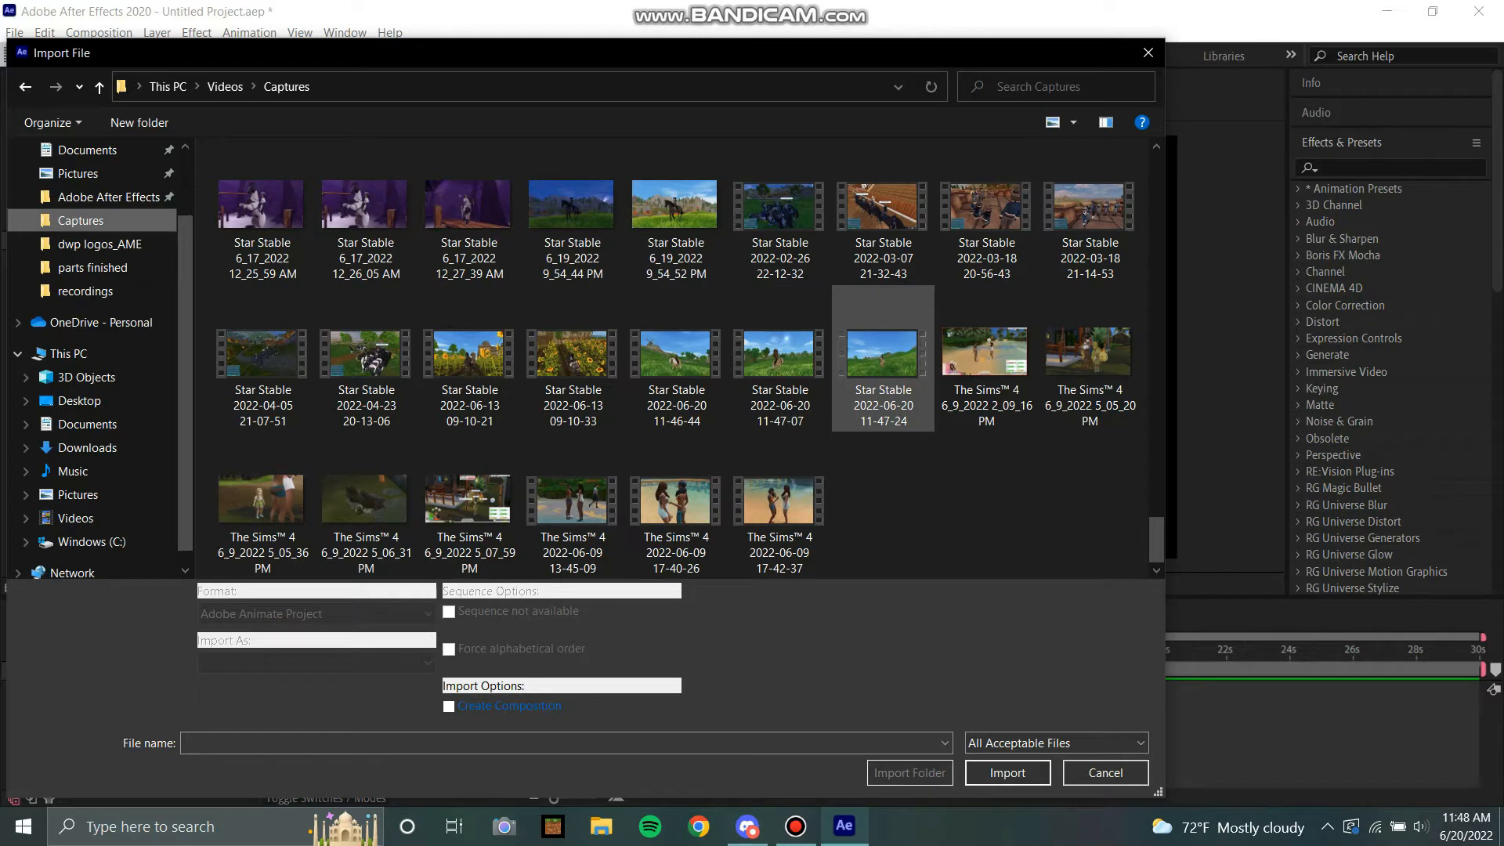
{"action": "left_click_drag", "start_coordinate": [931, 430], "coordinate": [697, 368]}
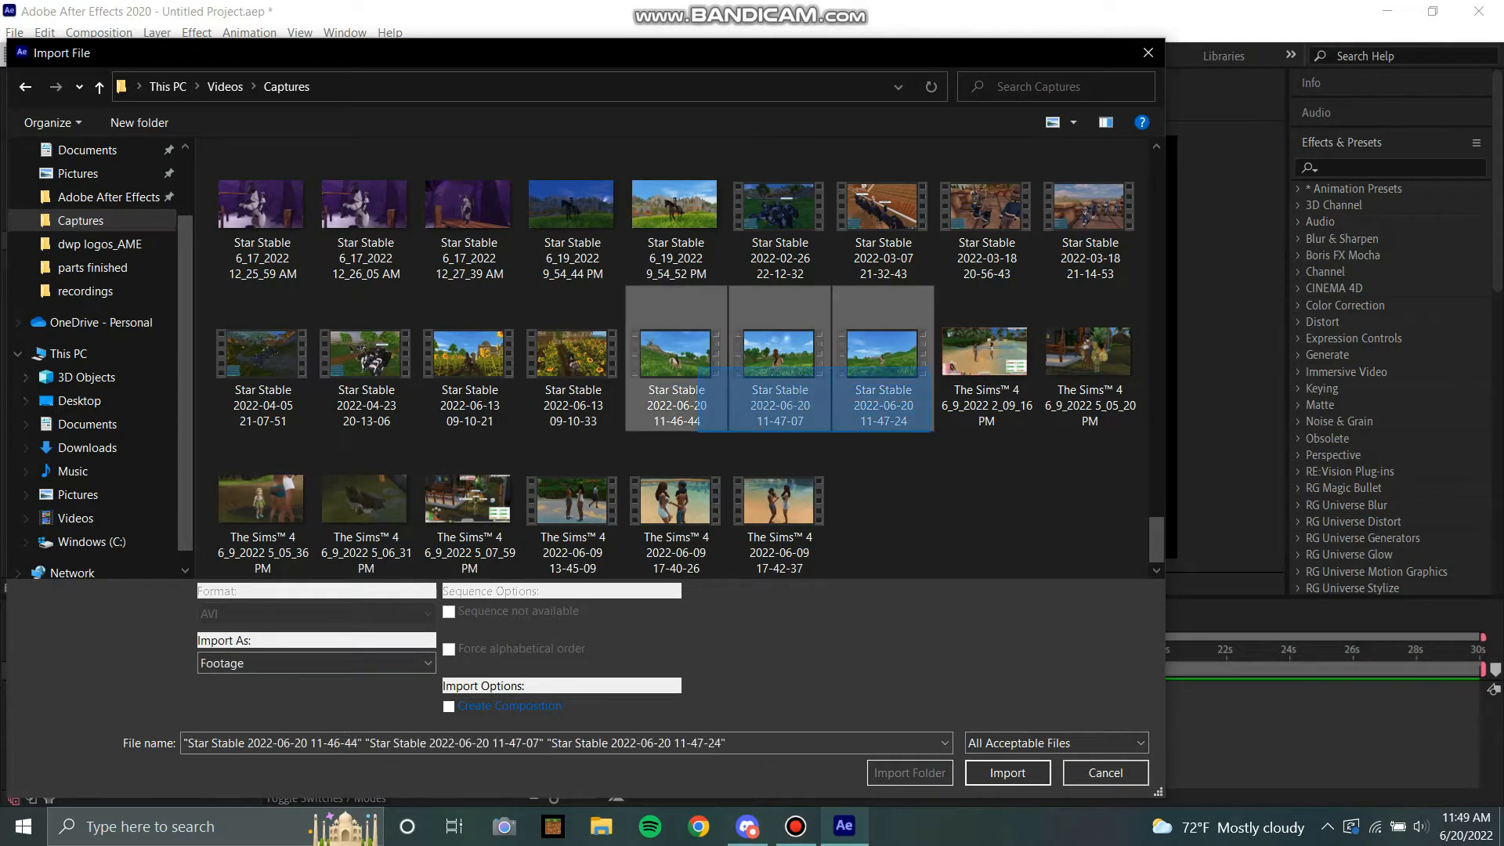
{"action": "left_click", "coordinate": [1008, 773]}
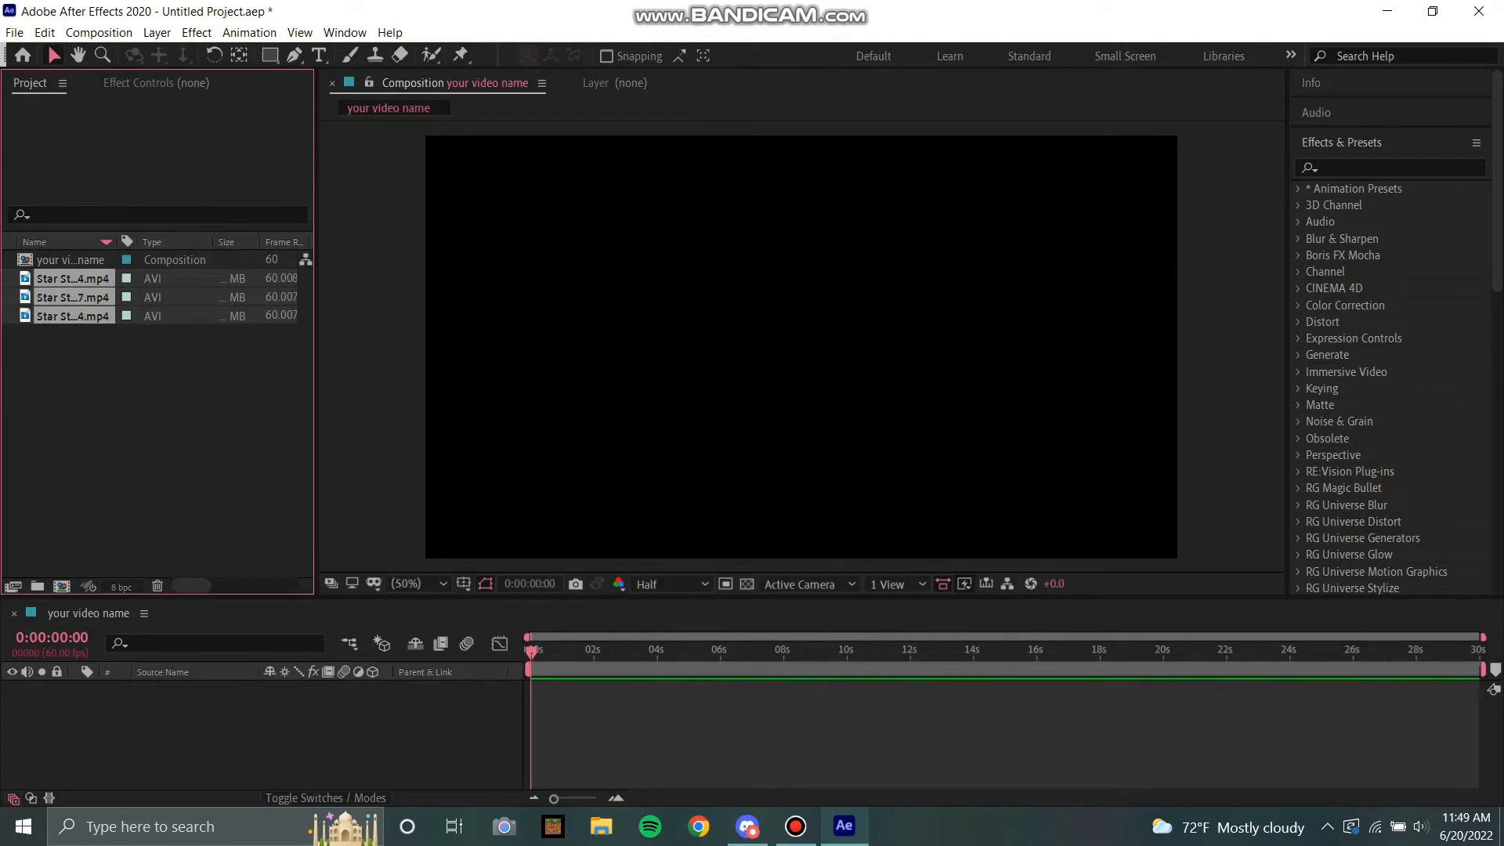
{"action": "left_click_drag", "start_coordinate": [114, 416], "coordinate": [223, 681]}
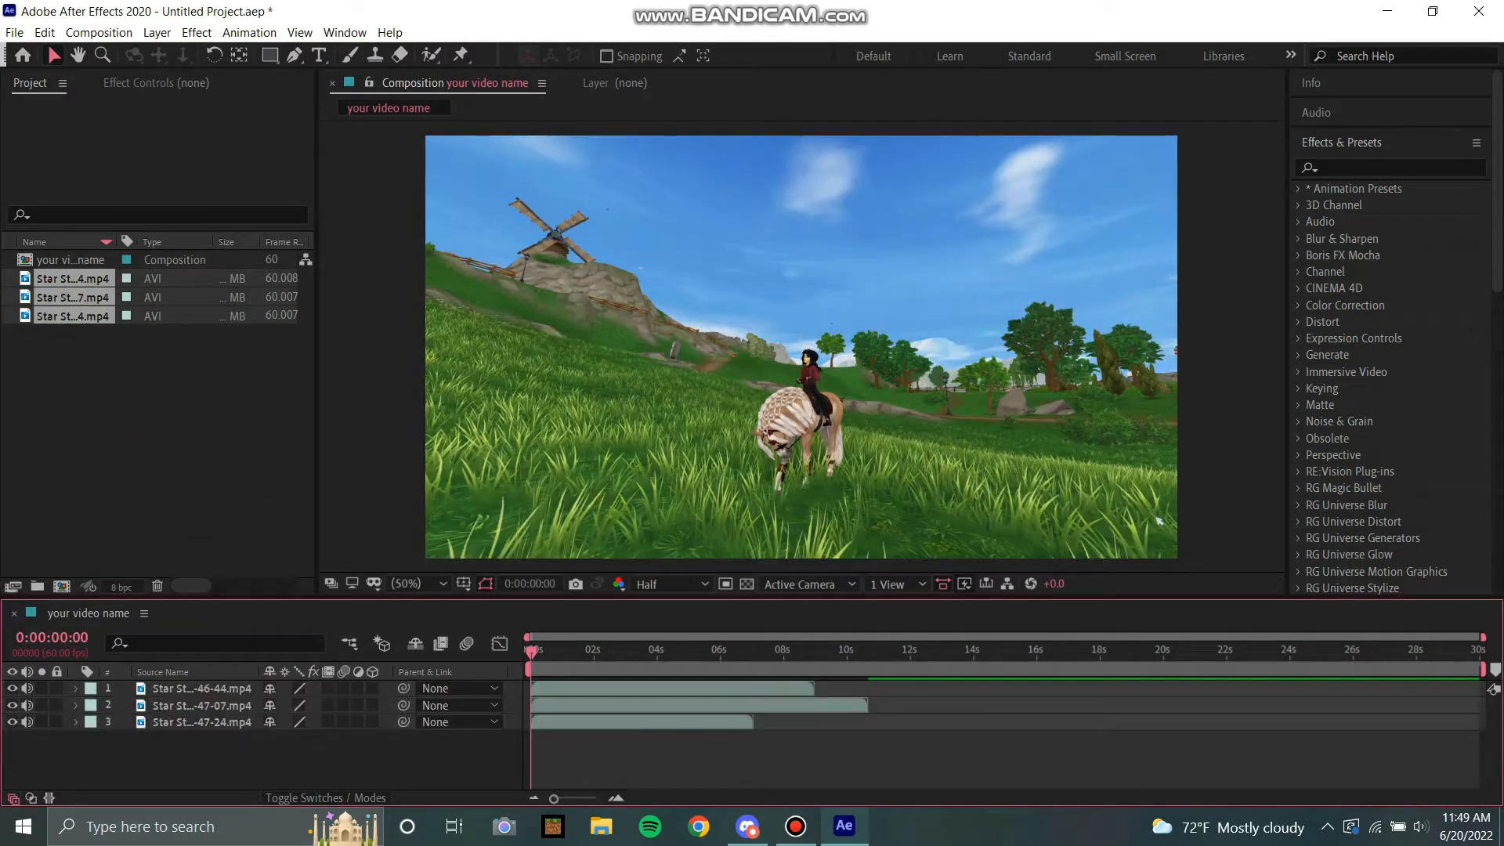
{"action": "left_click", "coordinate": [133, 415]}
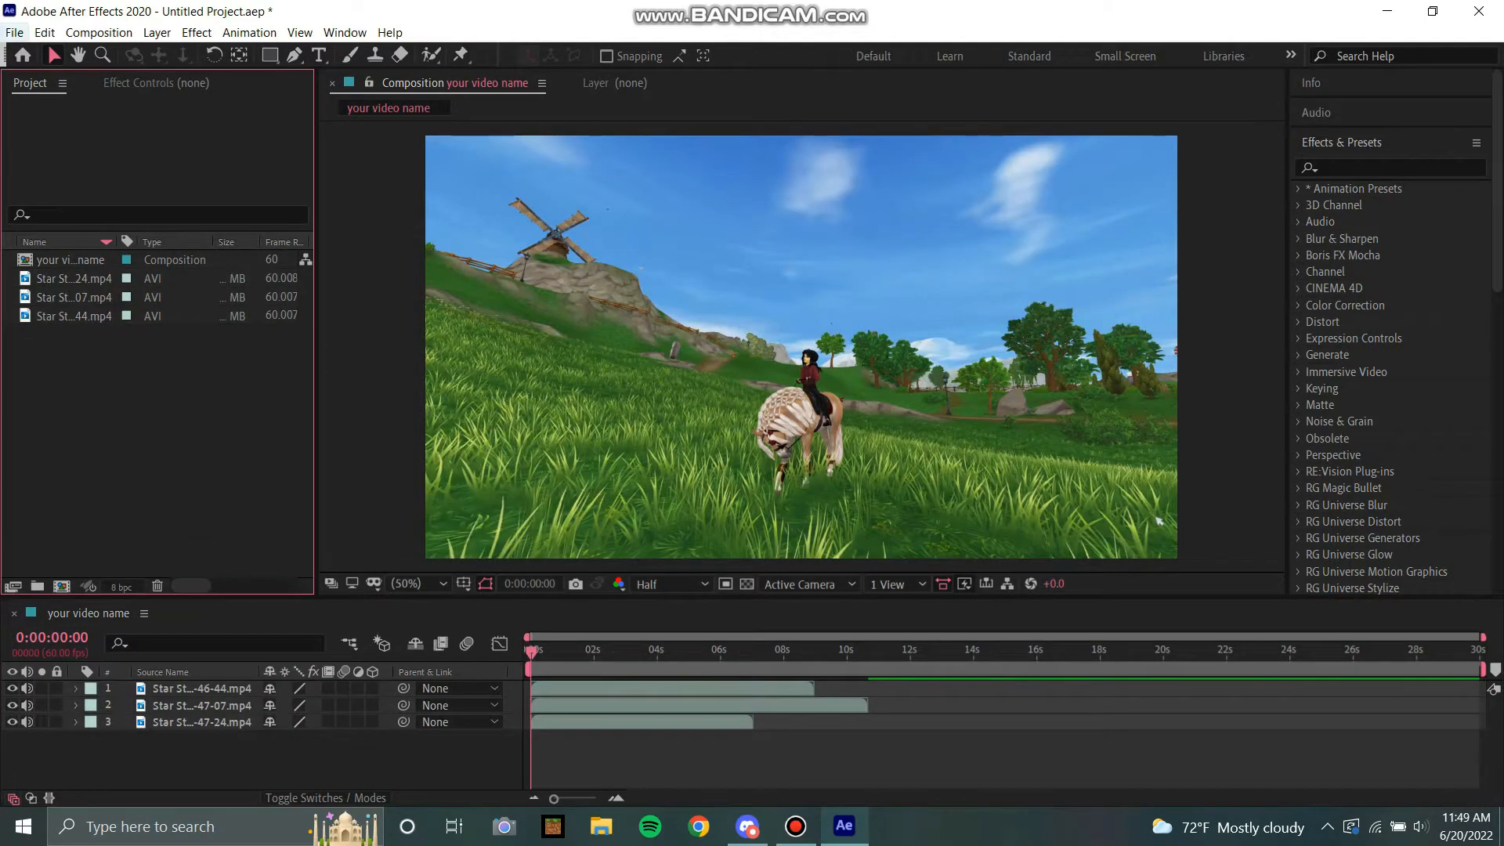
Step: Save the project as "tutorial" in the Adobe After Effects Auto-Save folder
{"action": "left_click", "coordinate": [14, 32]}
{"action": "left_click", "coordinate": [47, 175]}
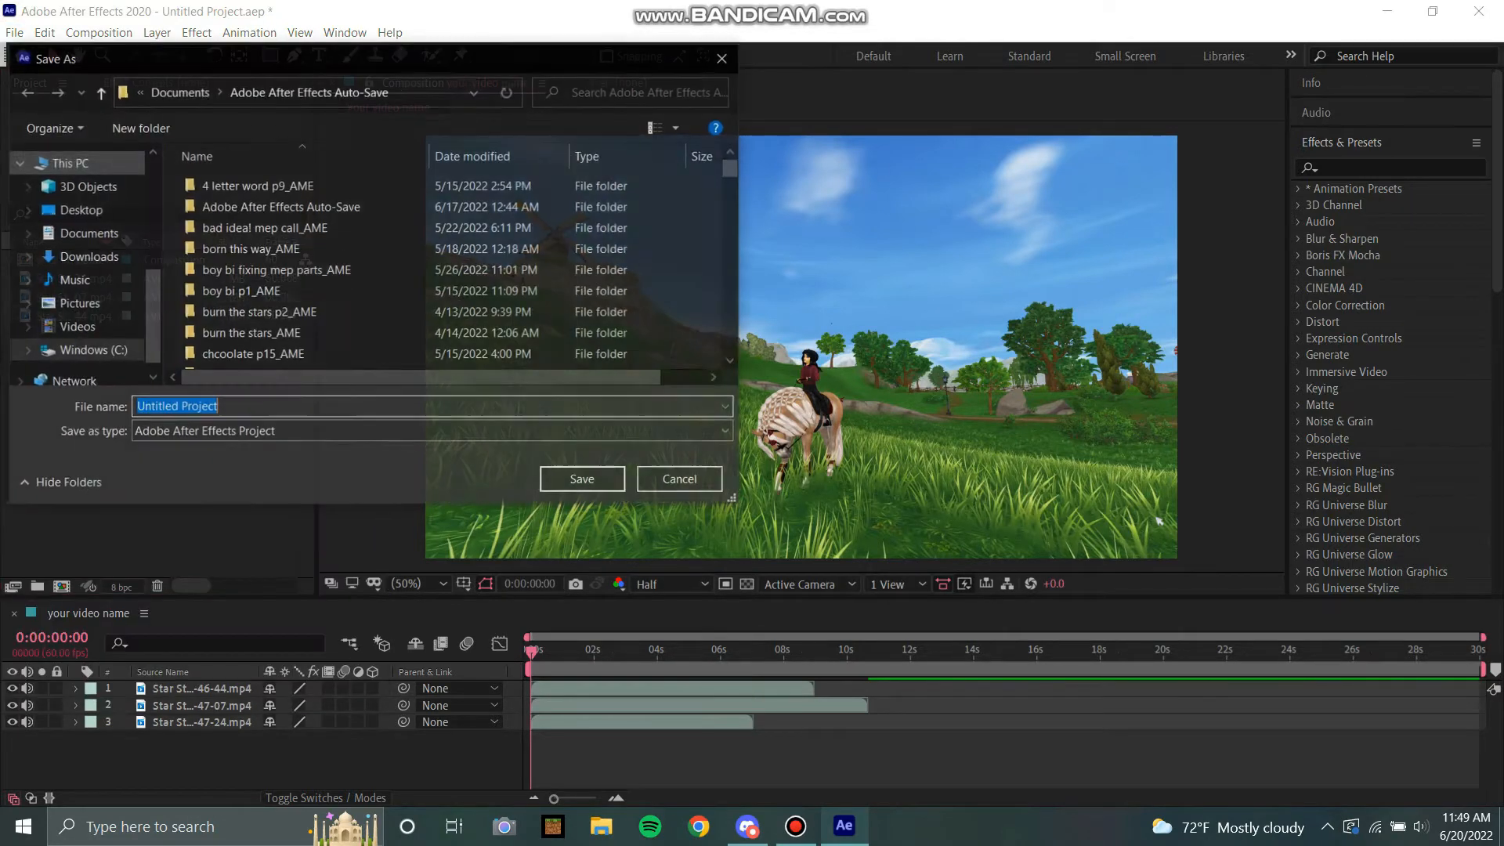
{"action": "type", "text": "your"}
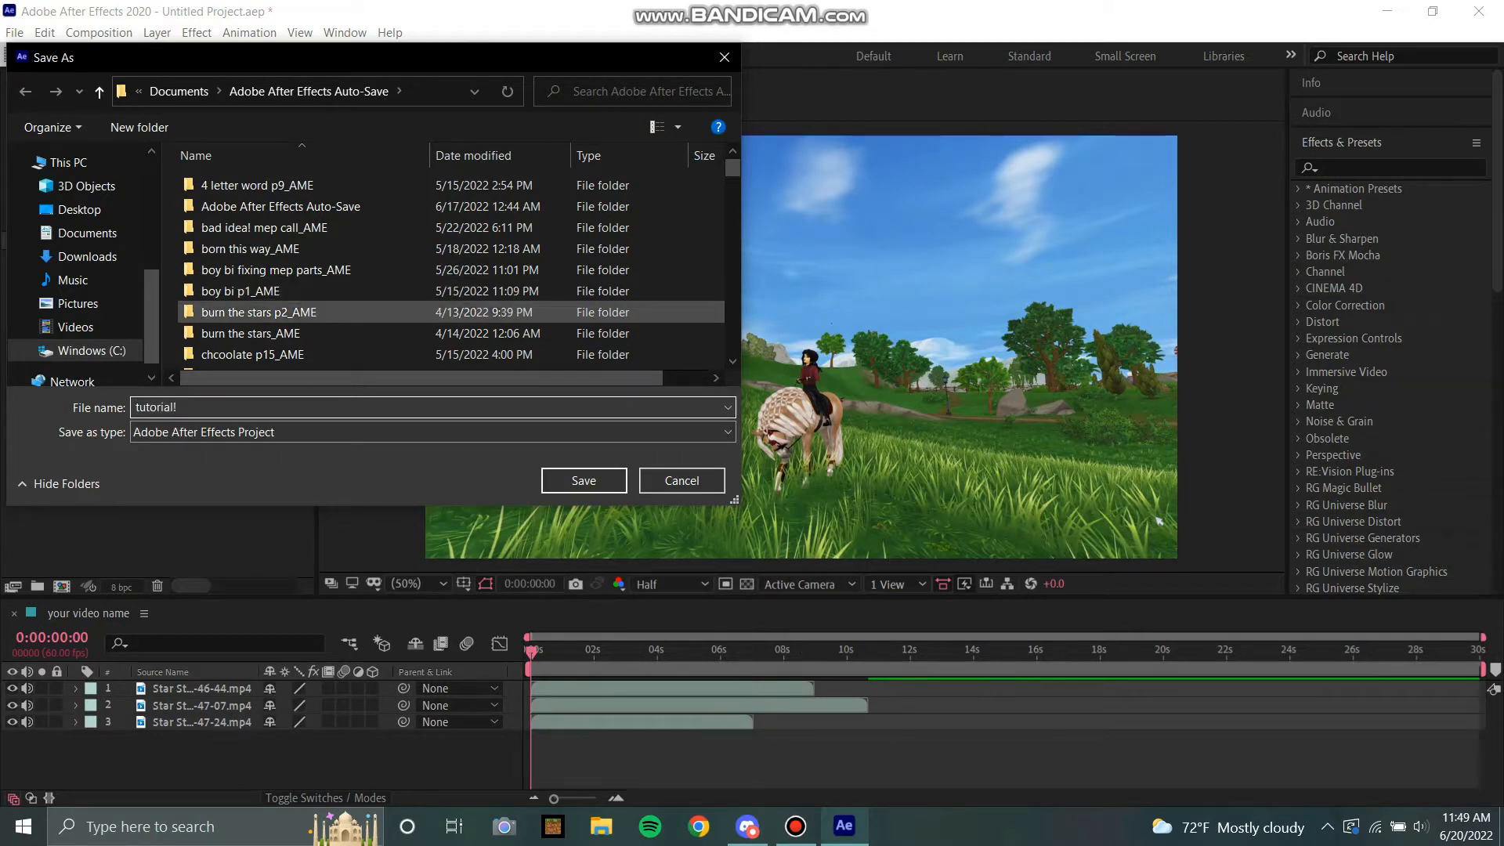
{"action": "left_click", "coordinate": [584, 481]}
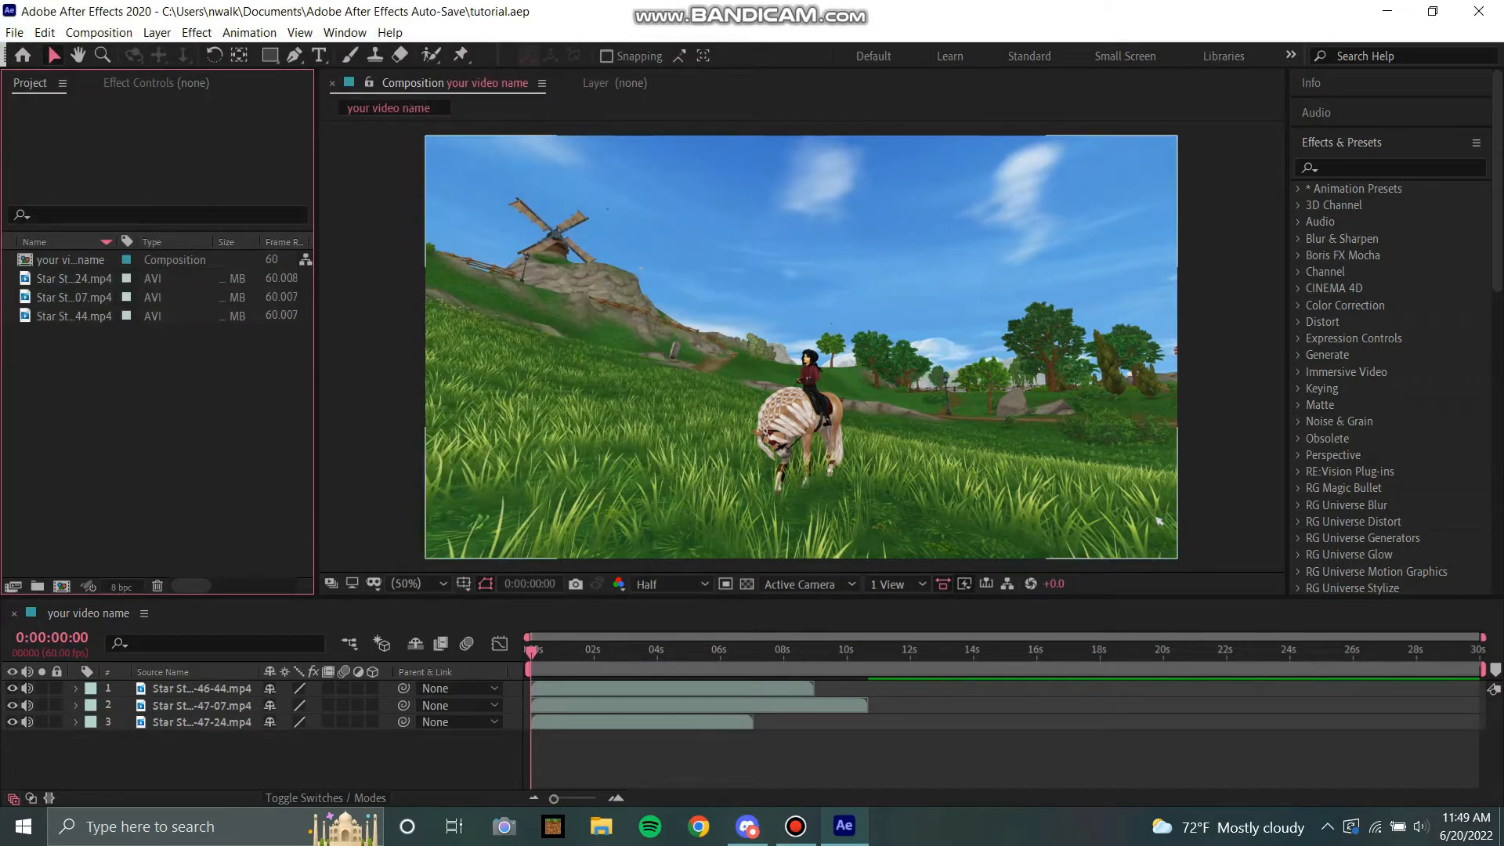
Step: Hide the 47-07 and 47-24 layers and mute the audio of all three clips
{"action": "left_click", "coordinate": [12, 706]}
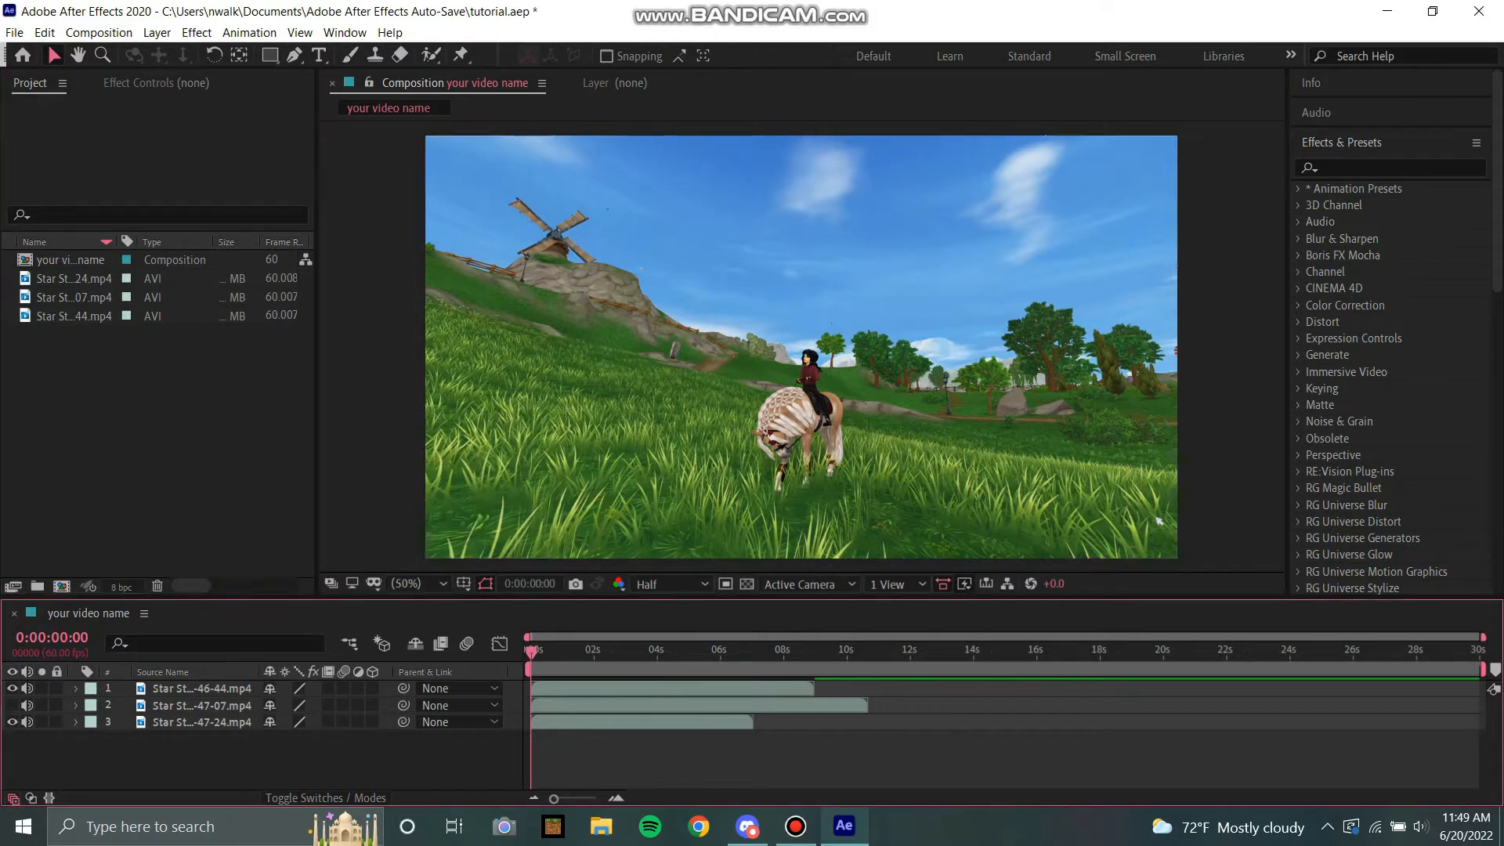
{"action": "left_click", "coordinate": [12, 722]}
{"action": "left_click", "coordinate": [27, 722]}
{"action": "left_click", "coordinate": [1159, 521]}
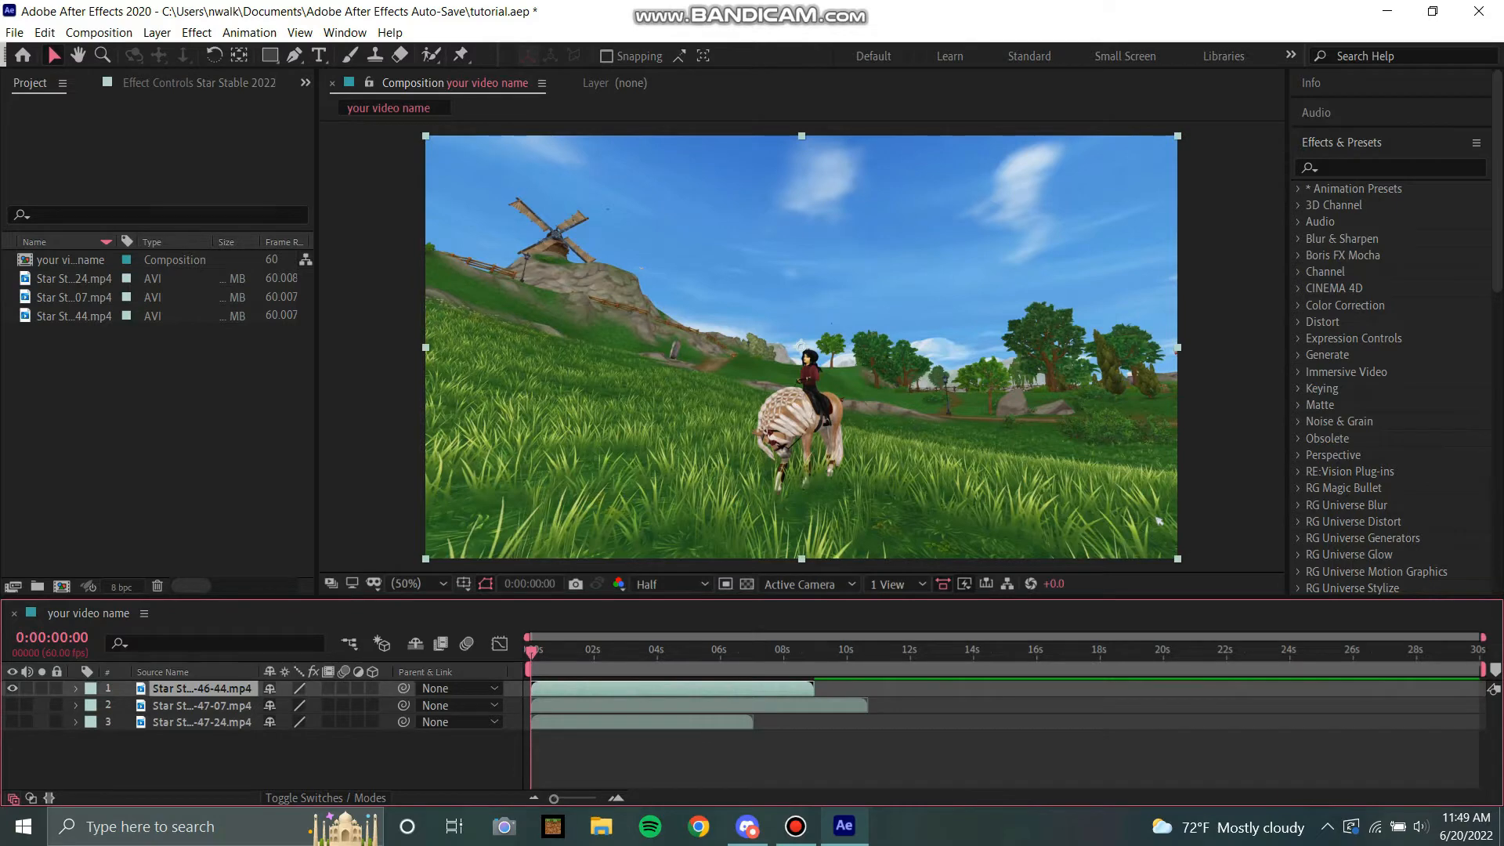
Step: Split the 46-44 clip at 0:00:04:37 and delete the part before the cut
{"action": "key", "text": "space"}
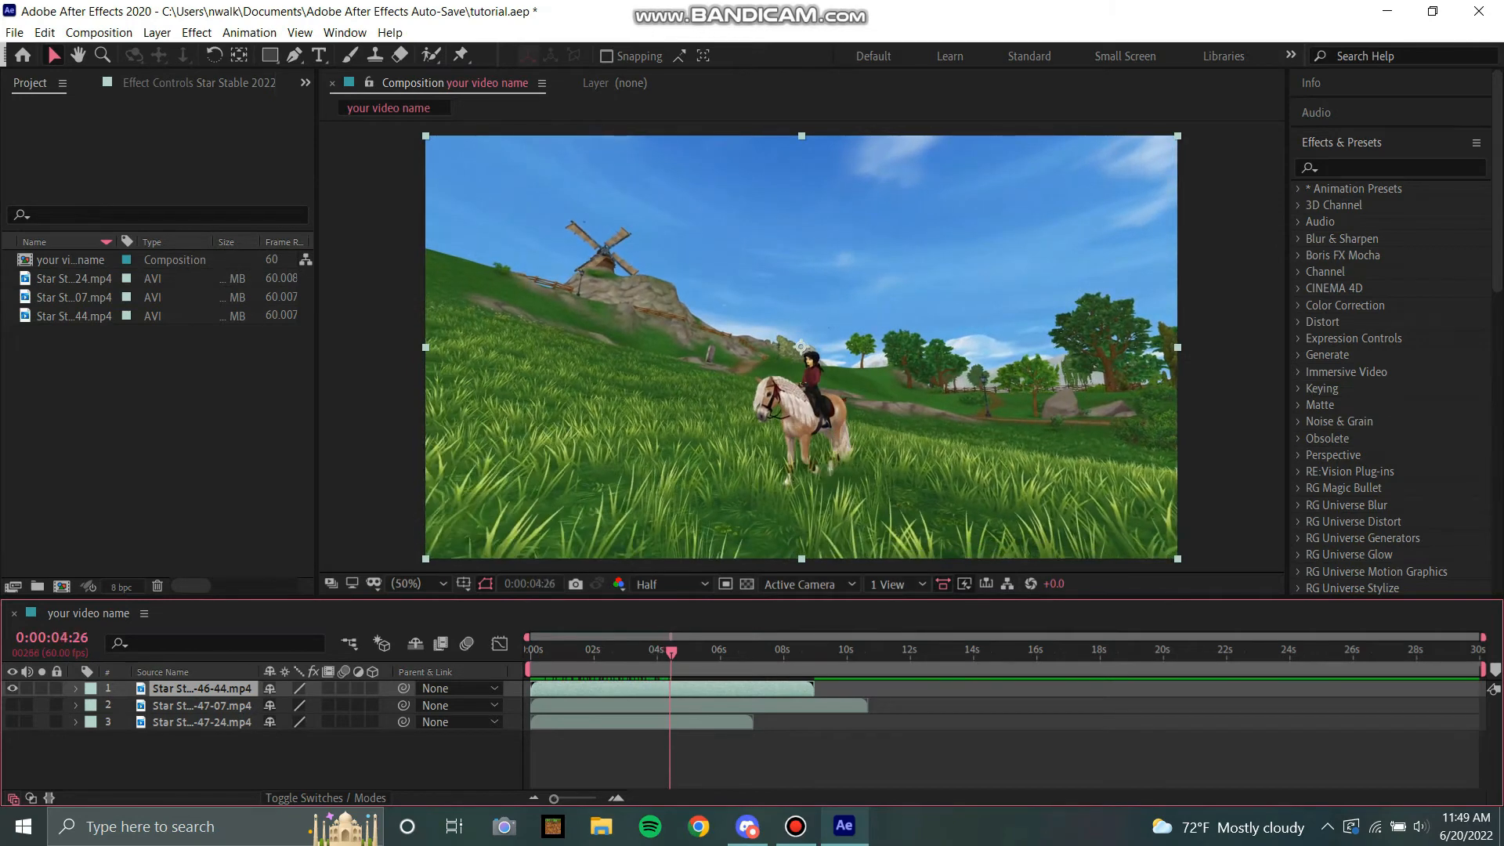
{"action": "key", "text": "ctrl+shift+d"}
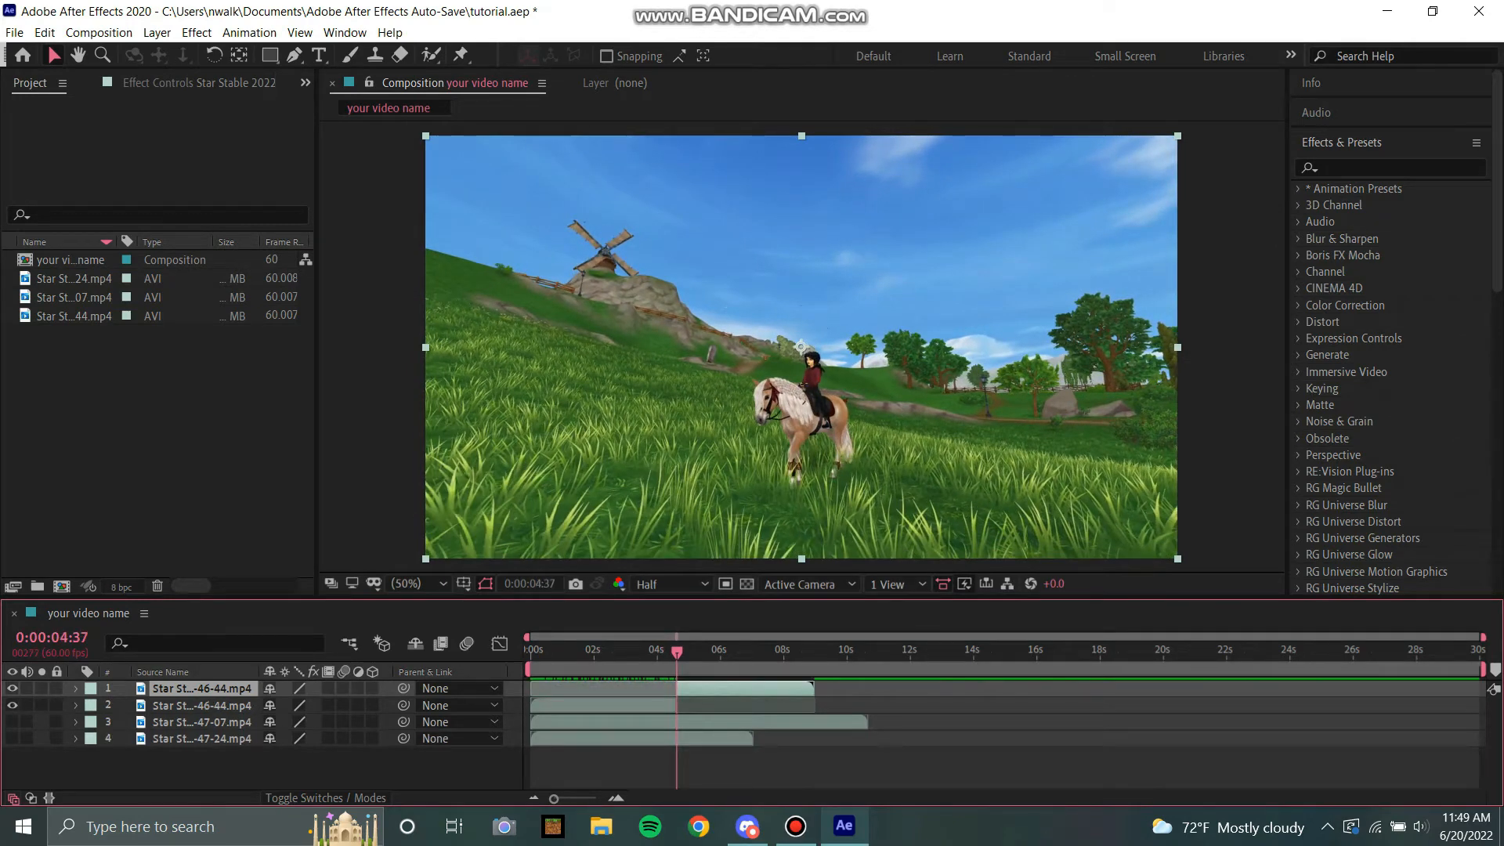
{"action": "left_click", "coordinate": [603, 706]}
{"action": "key", "text": "Delete"}
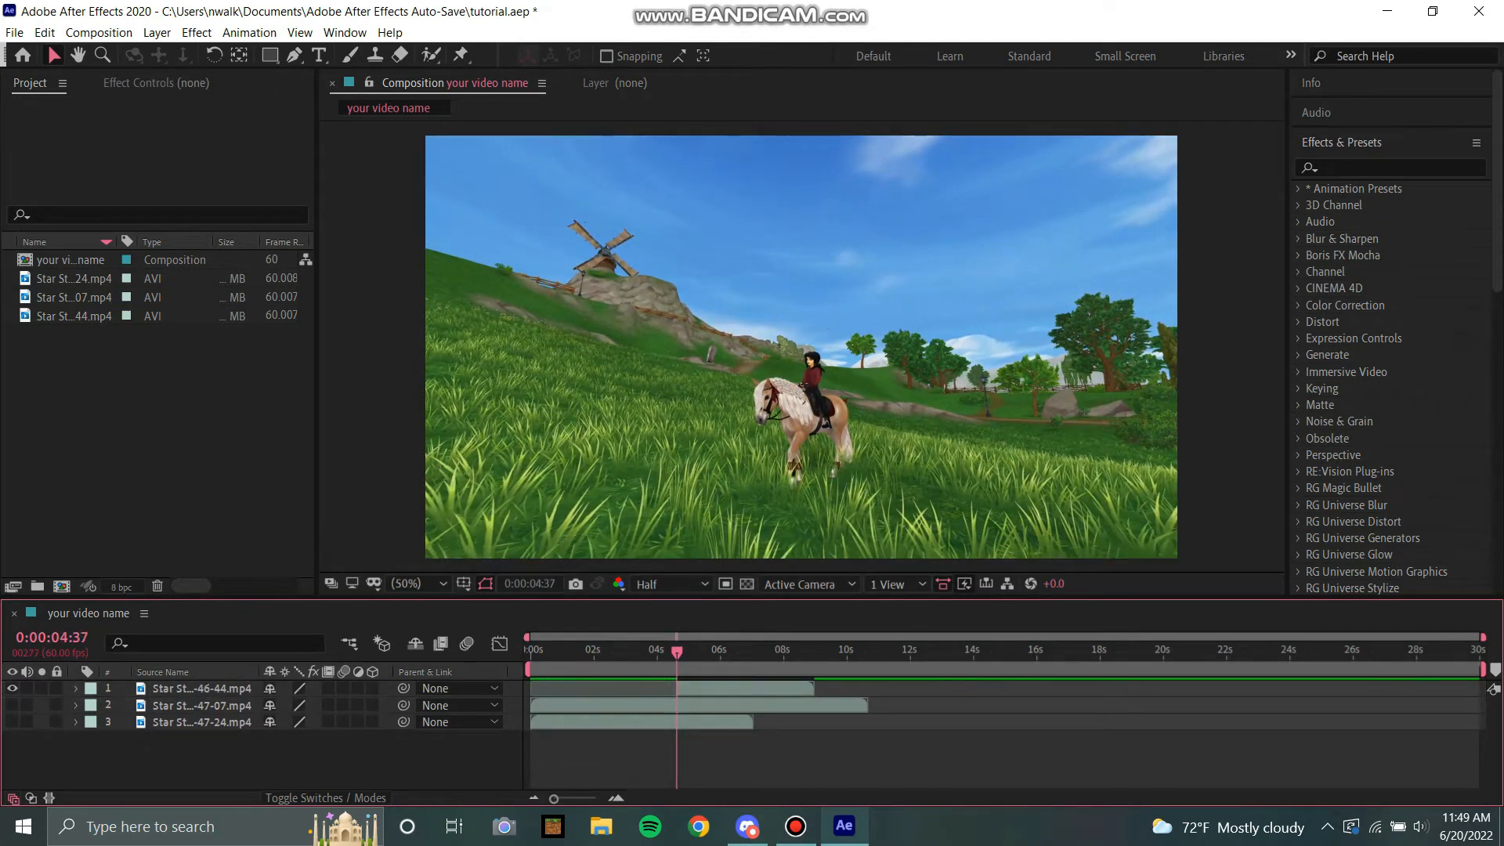
Step: Cut off the 46-44 clip after 0:00:07:35 and move the remaining section to the start of the timeline
{"action": "key", "text": "space"}
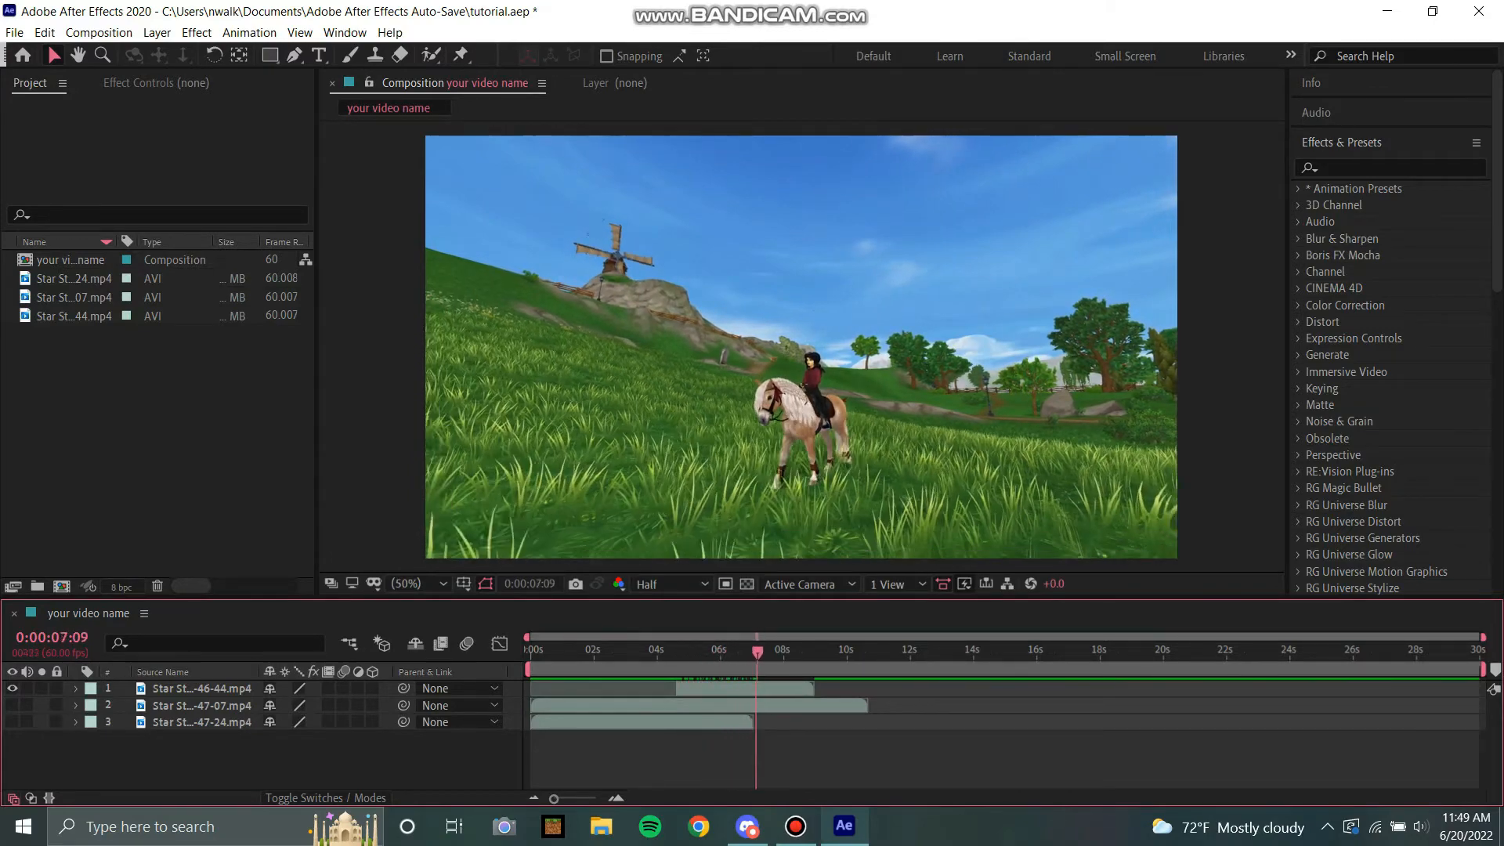
{"action": "key", "text": "ctrl+shift+d"}
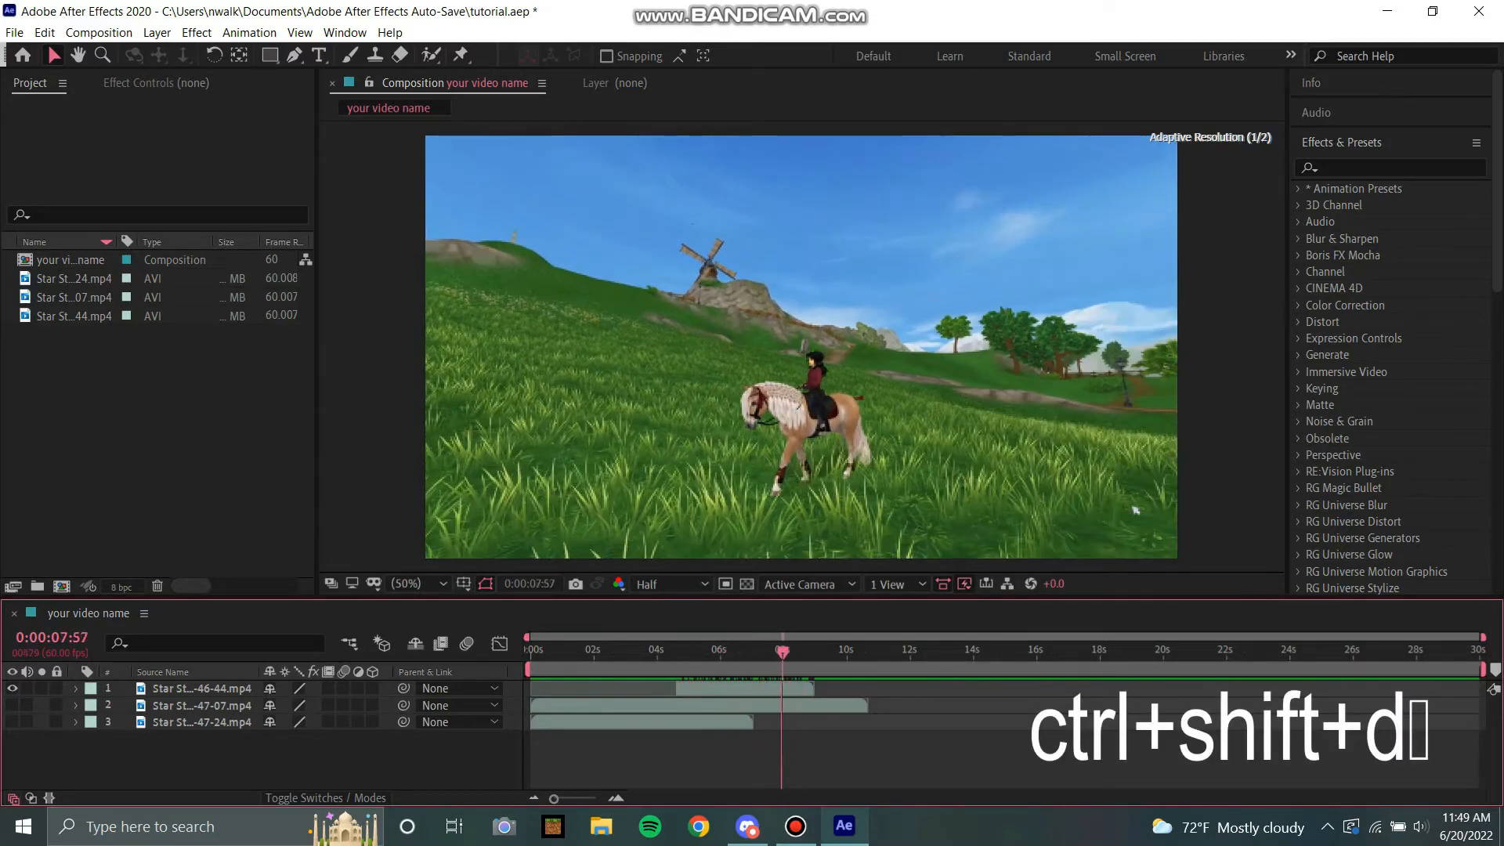
{"action": "left_click_drag", "start_coordinate": [776, 652], "coordinate": [771, 652]}
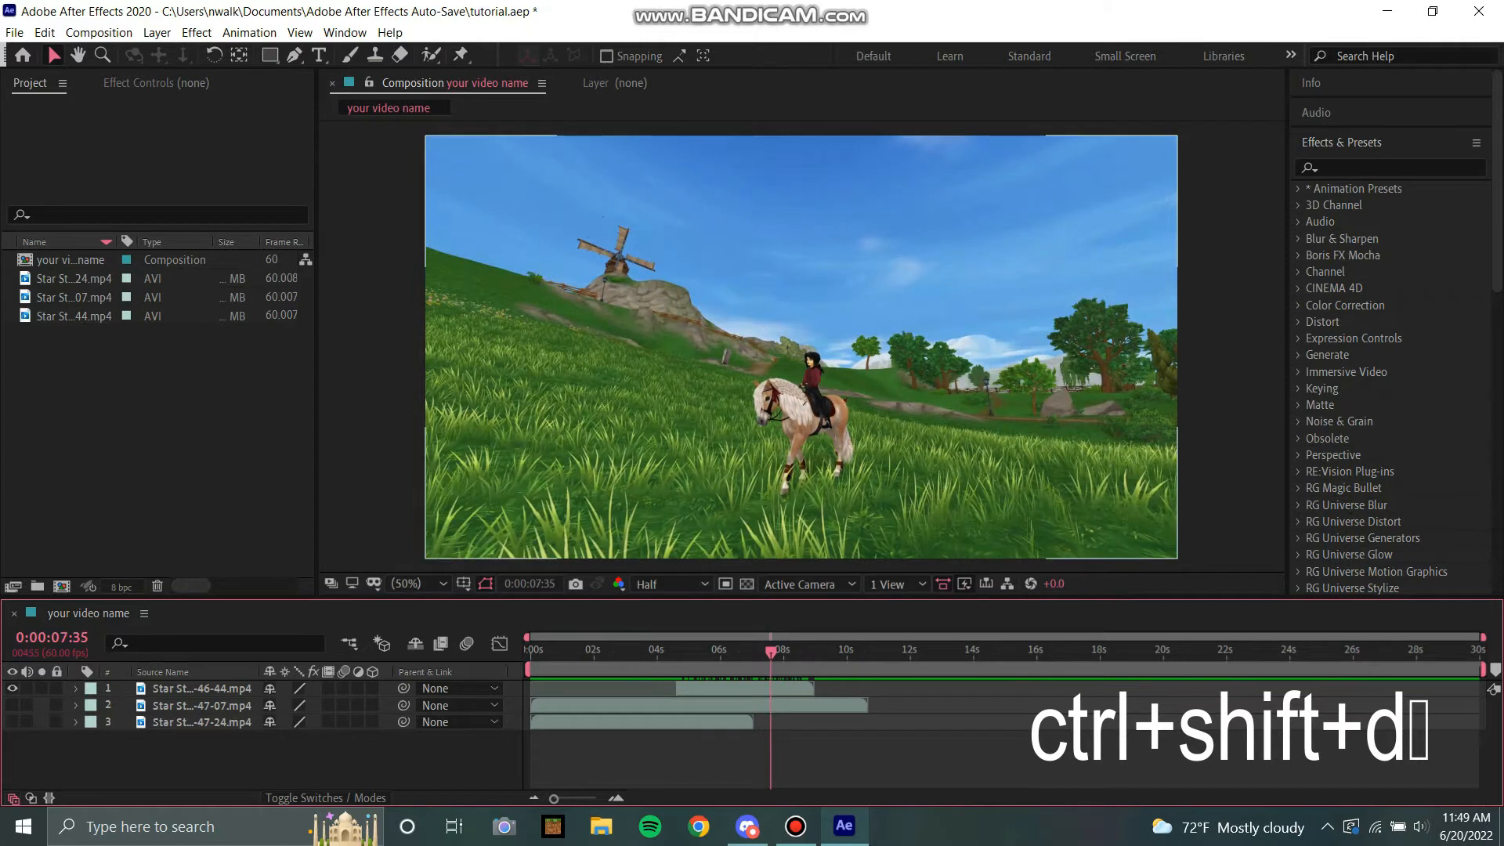
{"action": "left_click", "coordinate": [744, 689]}
{"action": "key", "text": "ctrl+shift+d"}
{"action": "key", "text": "Delete"}
{"action": "left_click_drag", "start_coordinate": [708, 689], "coordinate": [564, 688]}
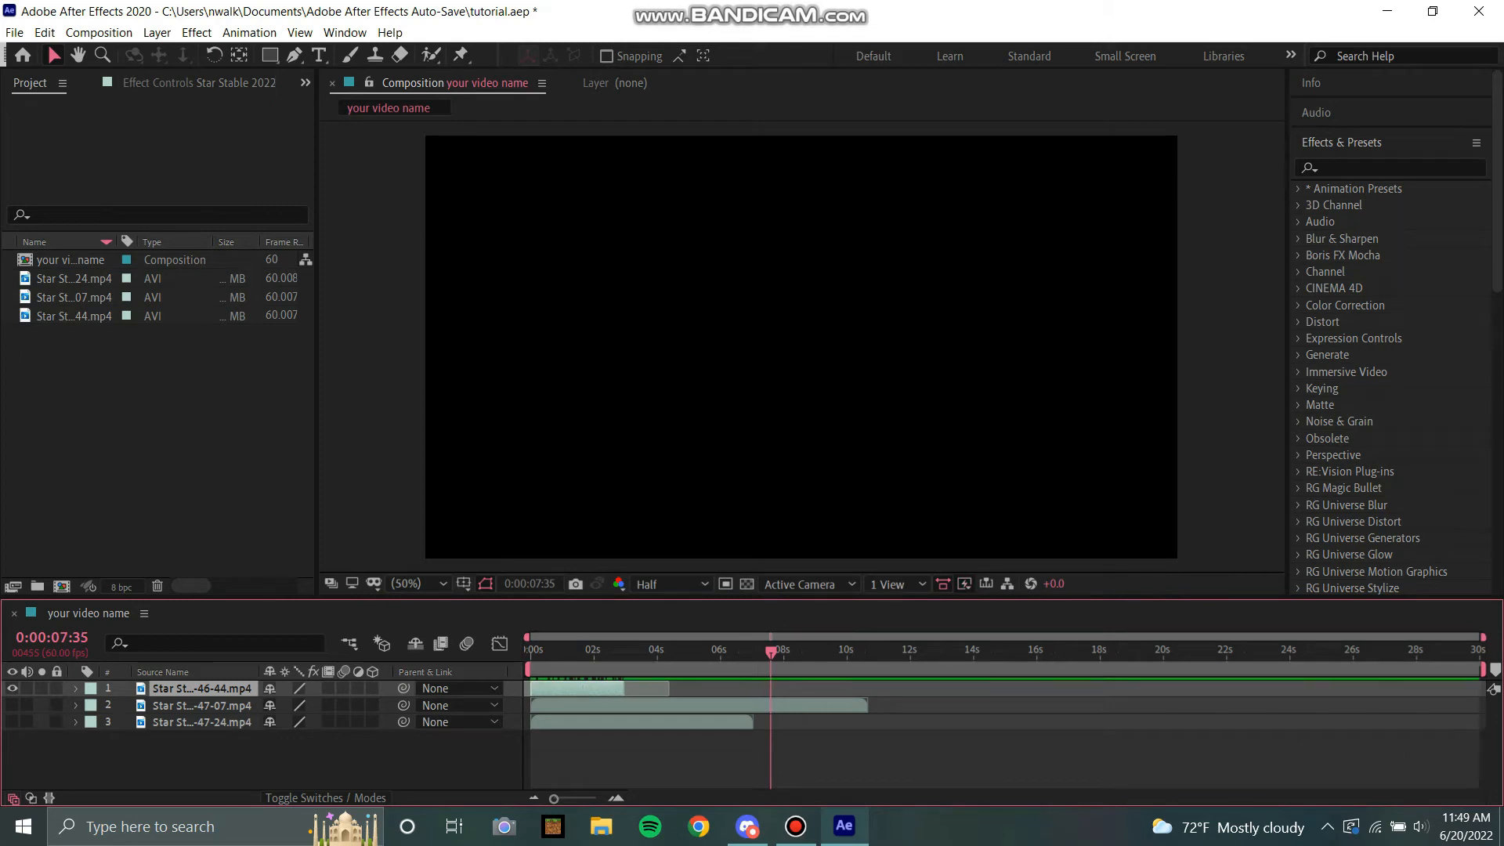
Step: Make the 47-07 clip visible, split it at 0:00:03:37 and delete the part before the cut
{"action": "left_click_drag", "start_coordinate": [583, 706], "coordinate": [686, 706]}
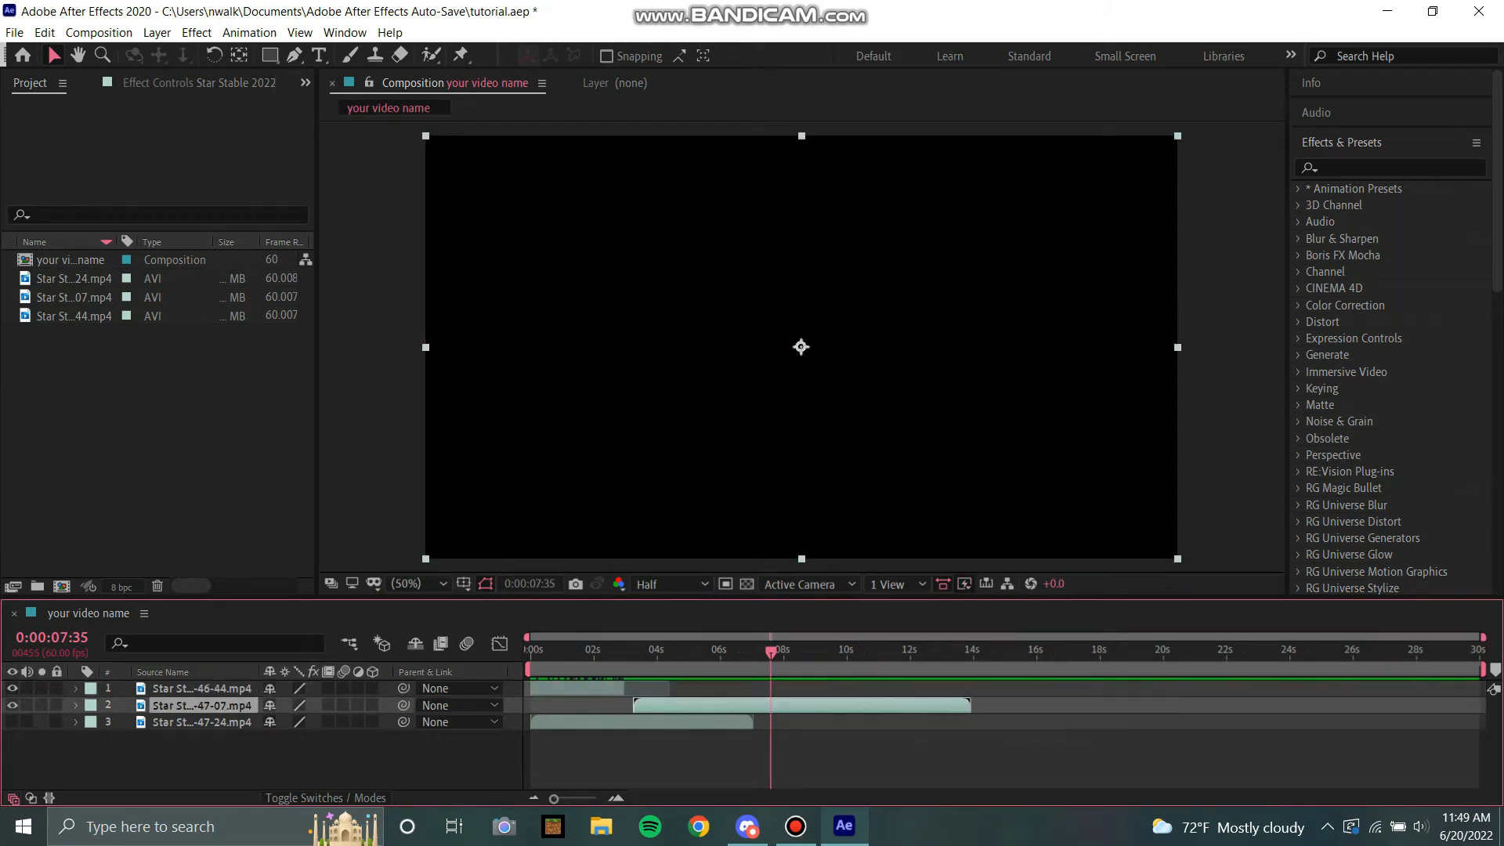
{"action": "left_click", "coordinate": [645, 651]}
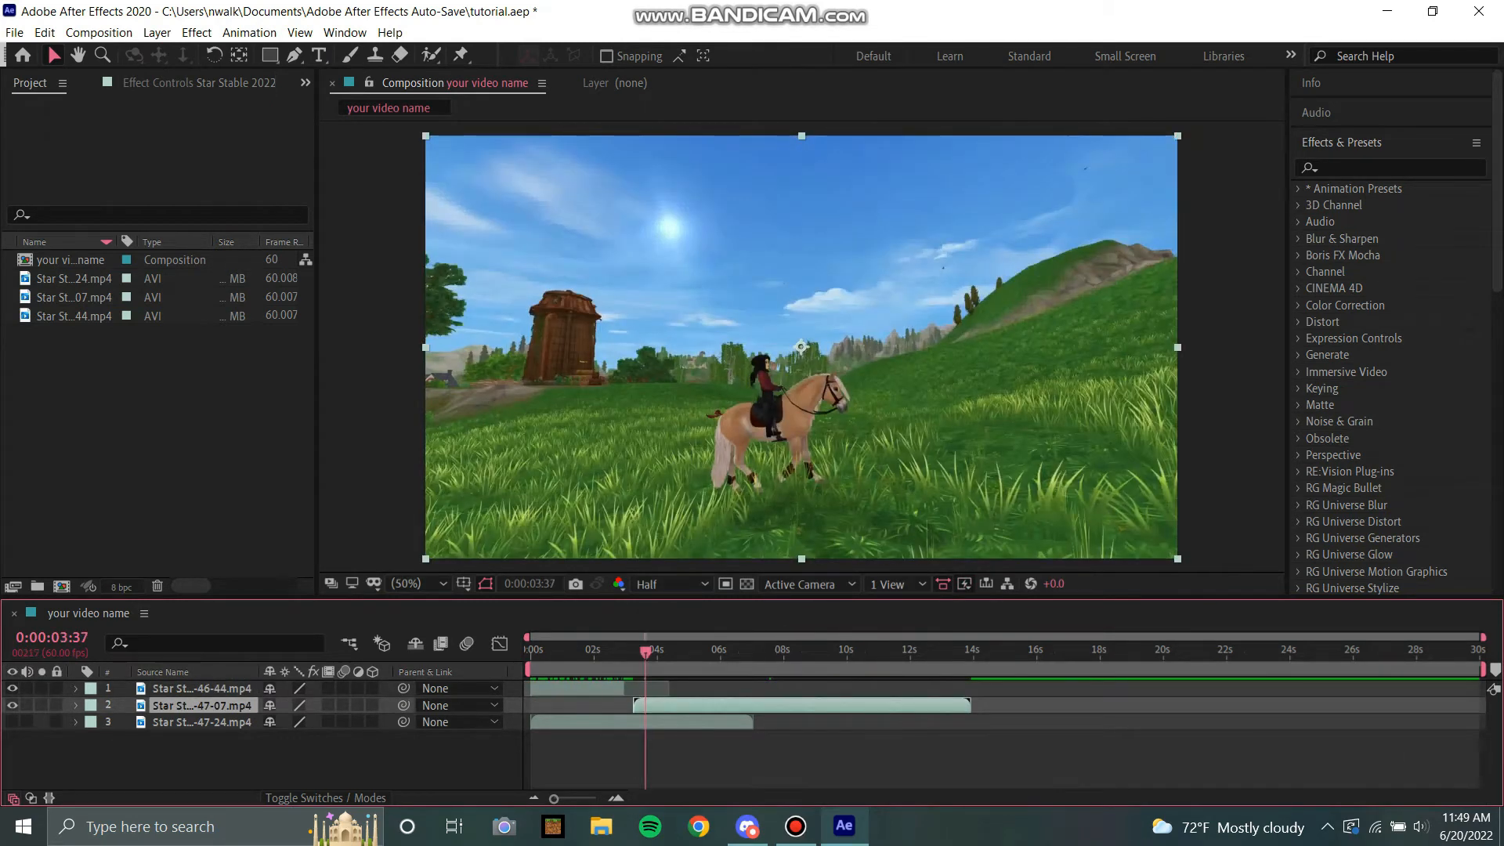
{"action": "left_click_drag", "start_coordinate": [905, 705], "coordinate": [783, 705]}
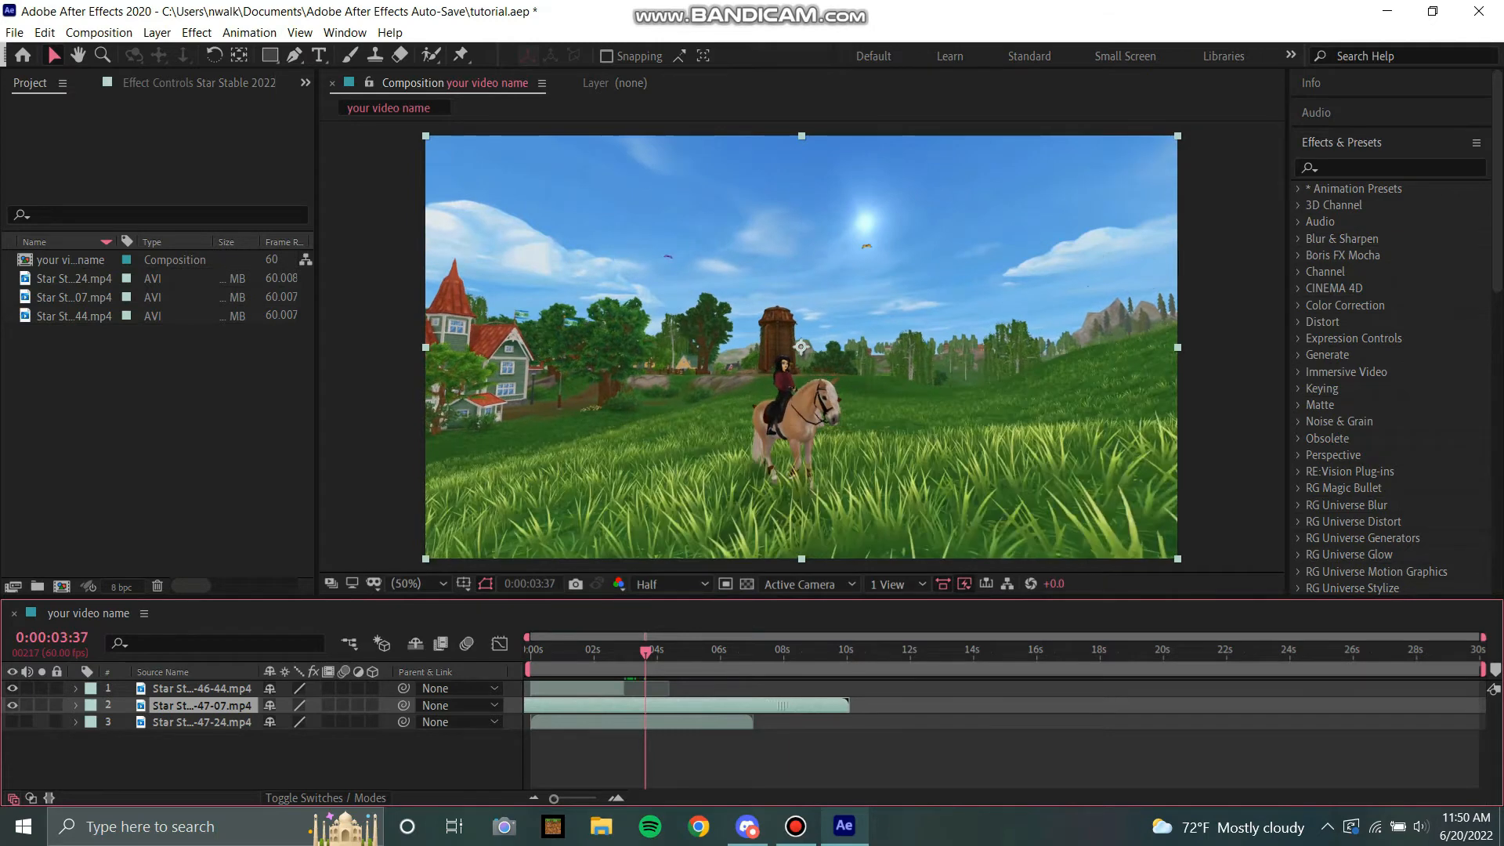
{"action": "key", "text": "ctrl+shift+d"}
{"action": "left_click", "coordinate": [588, 722]}
{"action": "key", "text": "Delete"}
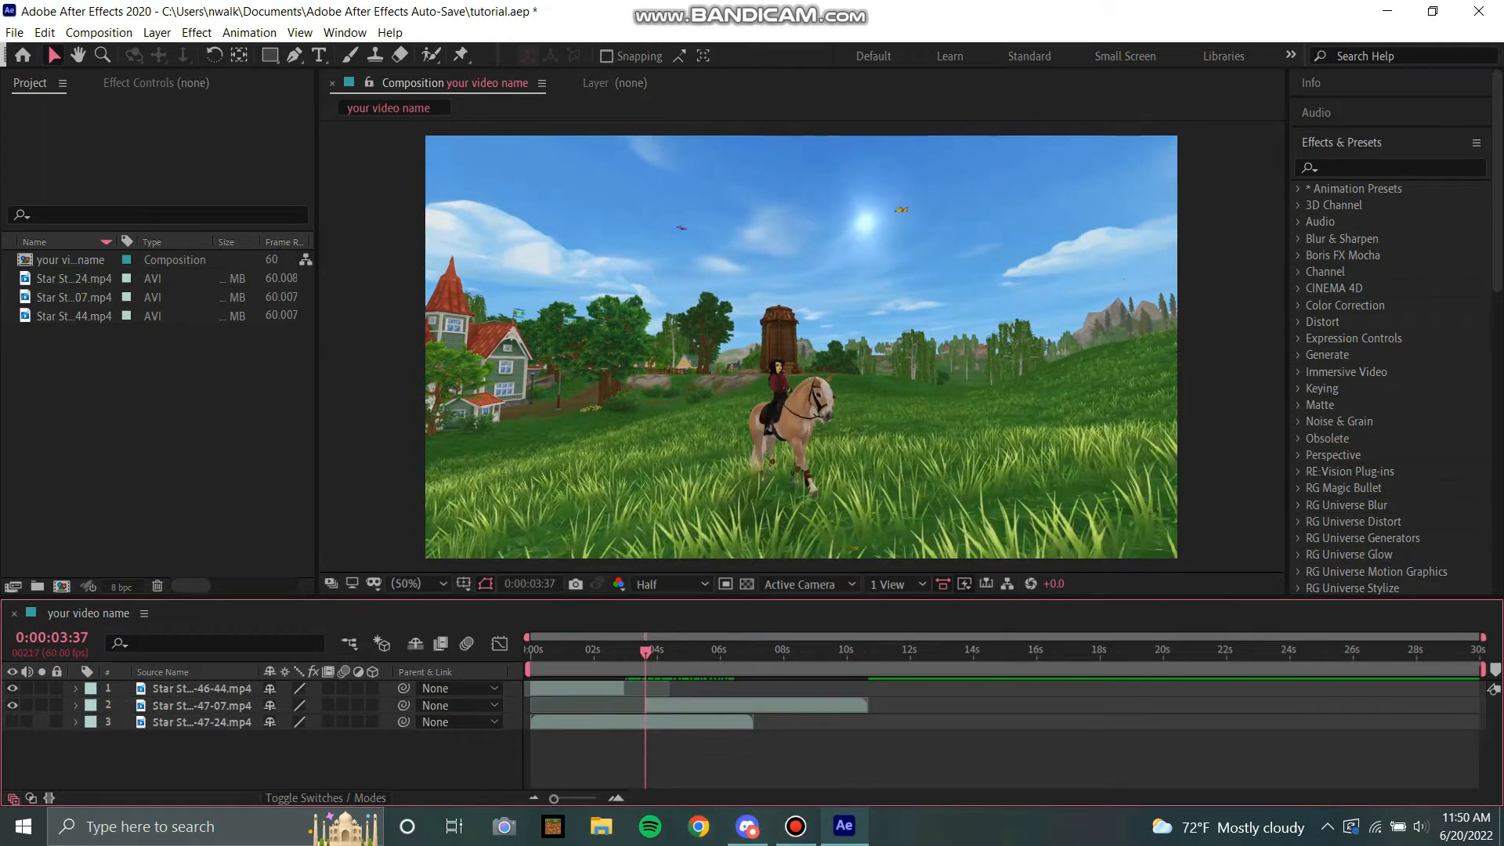
Step: Split the 47-07 clip at 0:00:06:12 and place its first section directly after the 46-44 clip, at about 3 seconds
{"action": "key", "text": "space"}
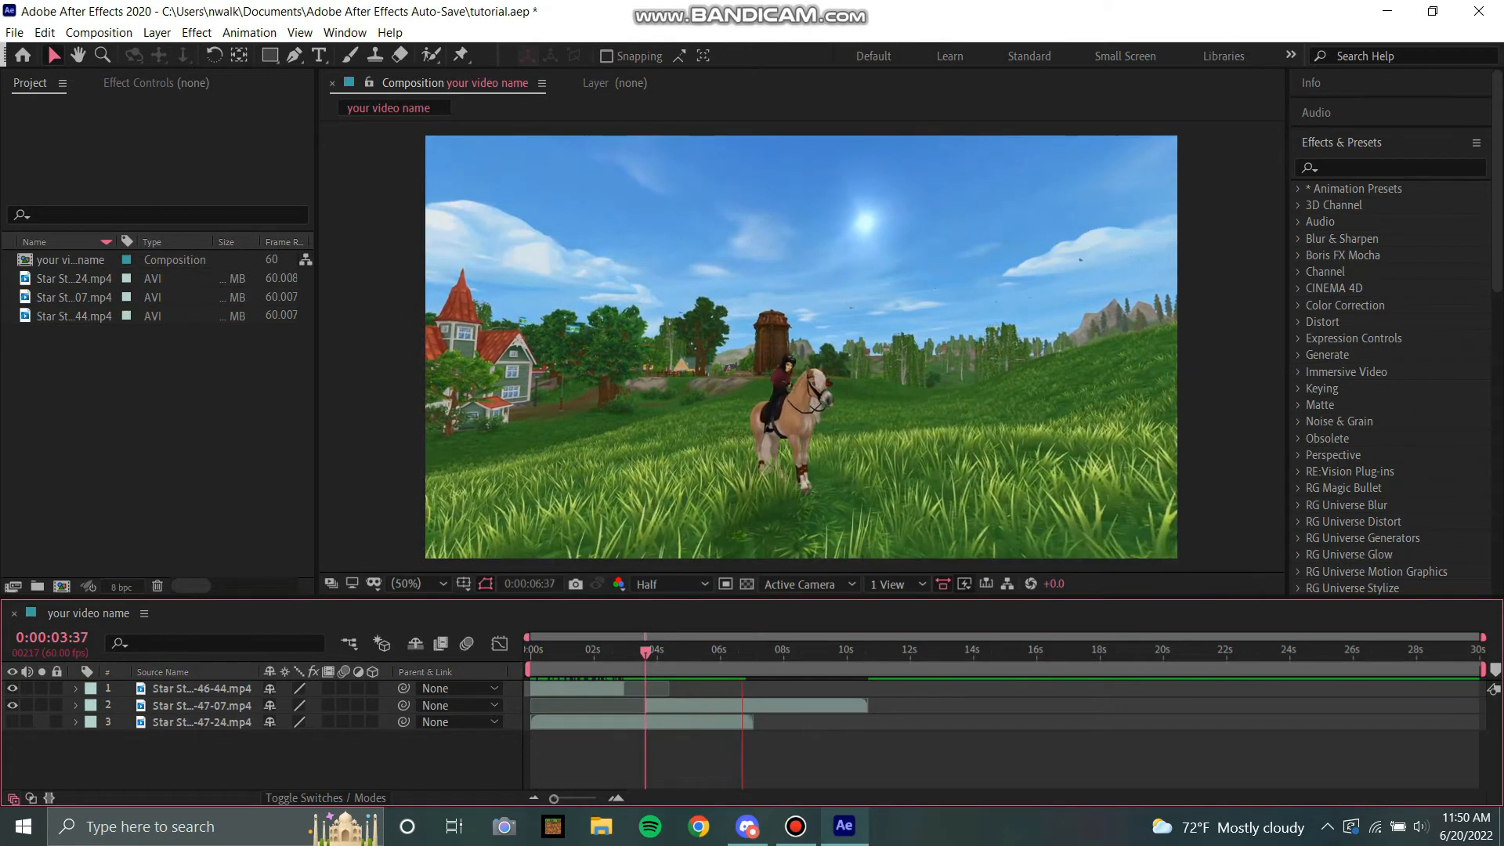
{"action": "key", "text": "space"}
{"action": "left_click_drag", "start_coordinate": [754, 652], "coordinate": [728, 652]}
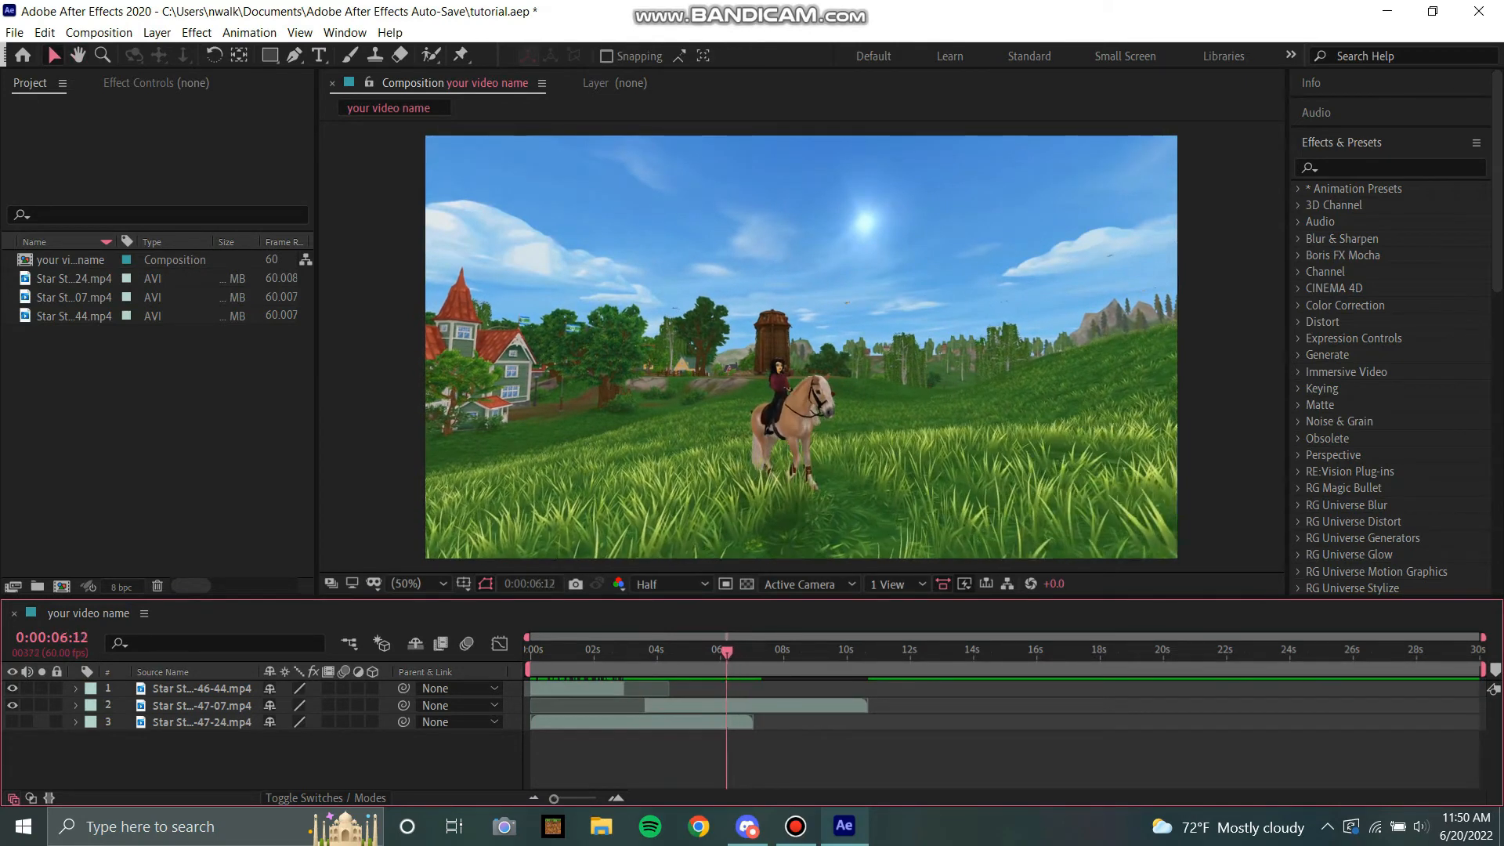
{"action": "left_click", "coordinate": [715, 706]}
{"action": "key", "text": "ctrl+shift+d"}
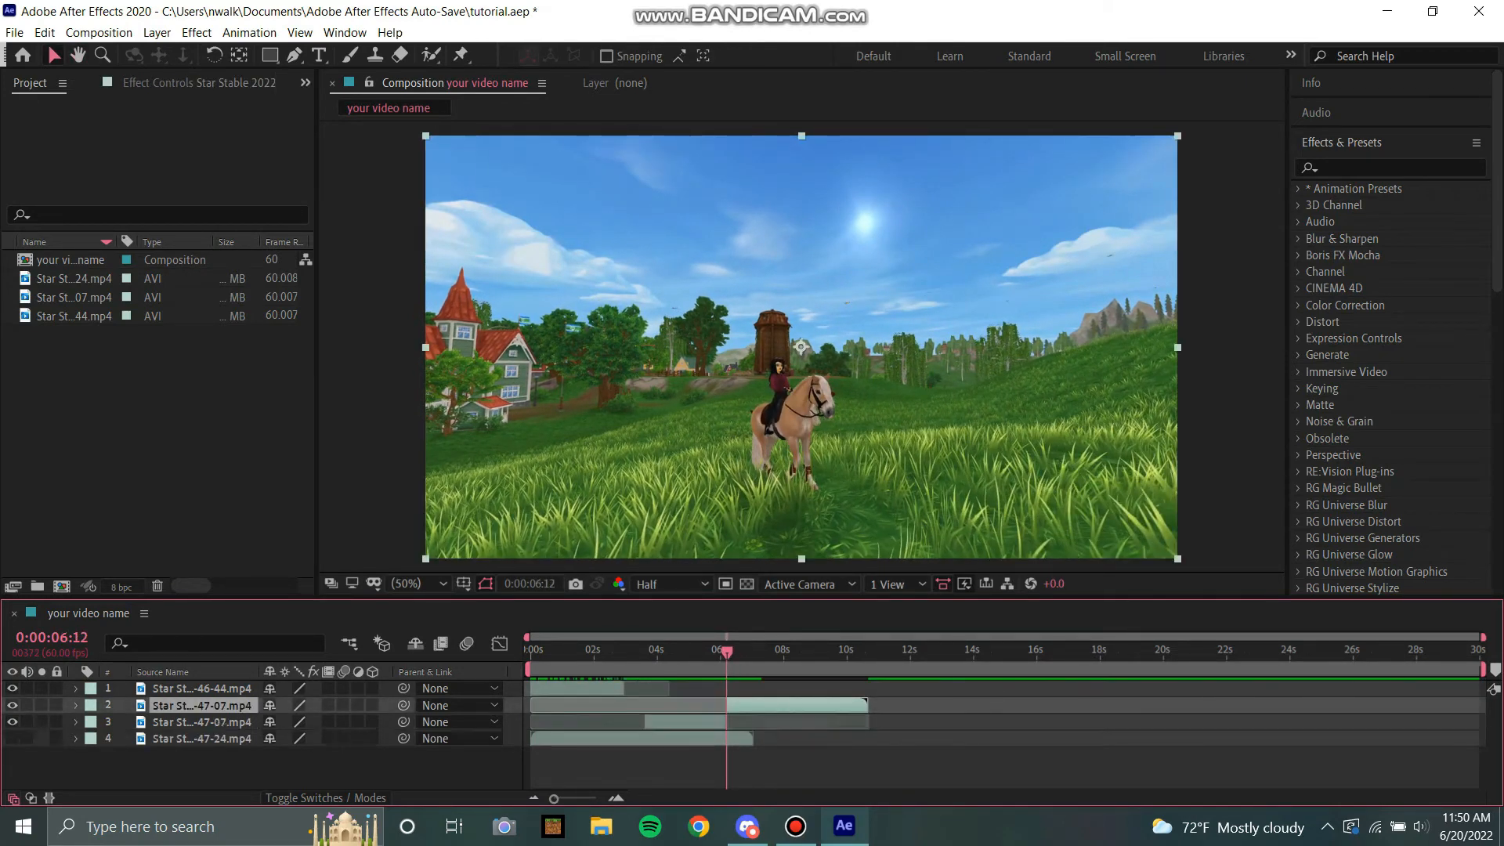
{"action": "left_click_drag", "start_coordinate": [697, 723], "coordinate": [734, 706]}
Step: Trim the second 47-07 section to run from 0:00:06:12 to 0:00:07:24, deleting the footage before and after it
{"action": "key", "text": "ctrl+shift+d"}
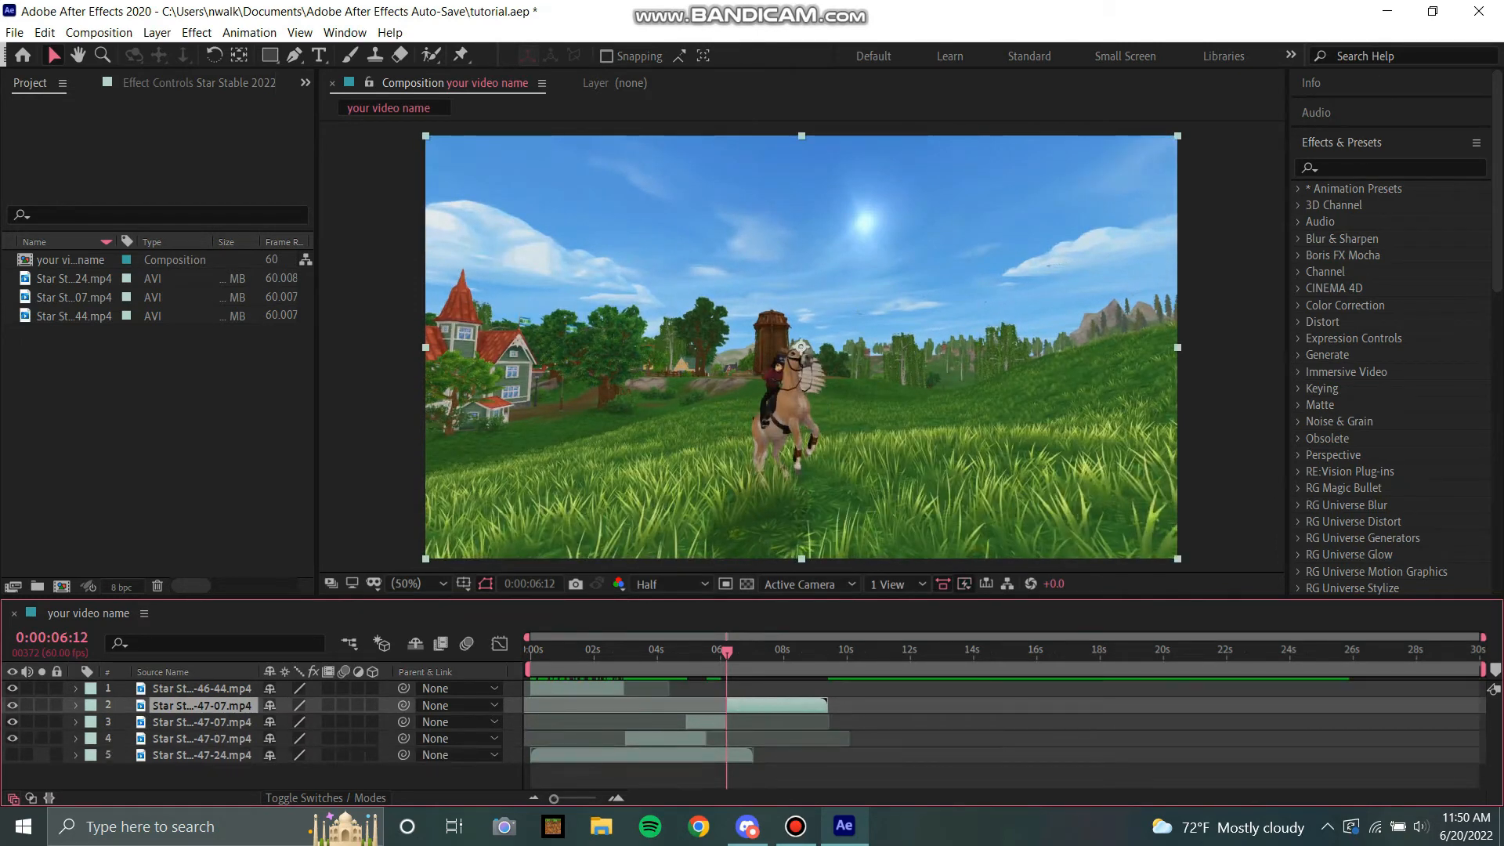
{"action": "key", "text": "Delete"}
{"action": "key", "text": "space"}
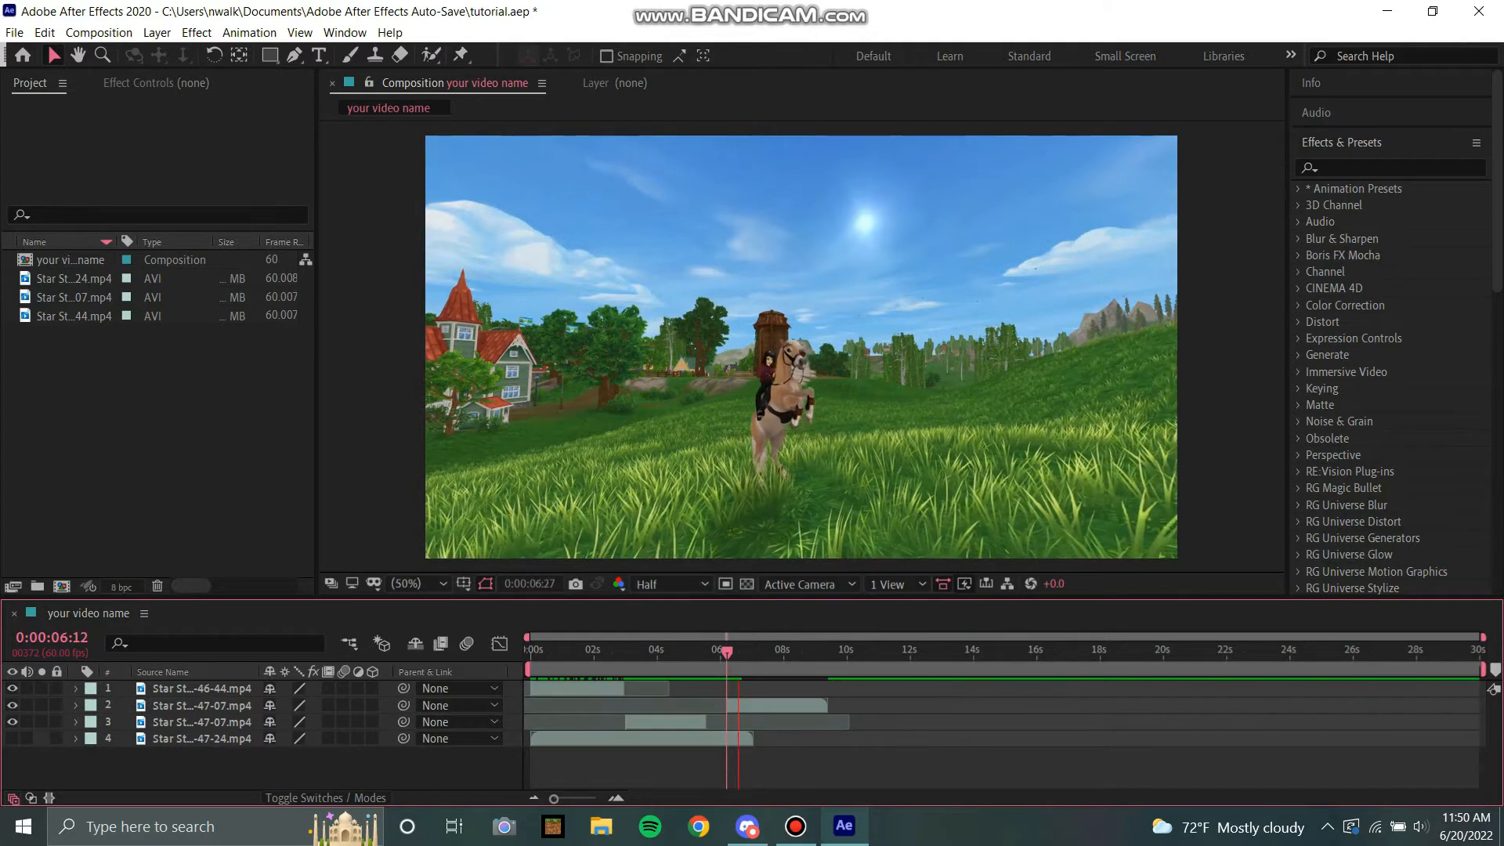
{"action": "key", "text": "space"}
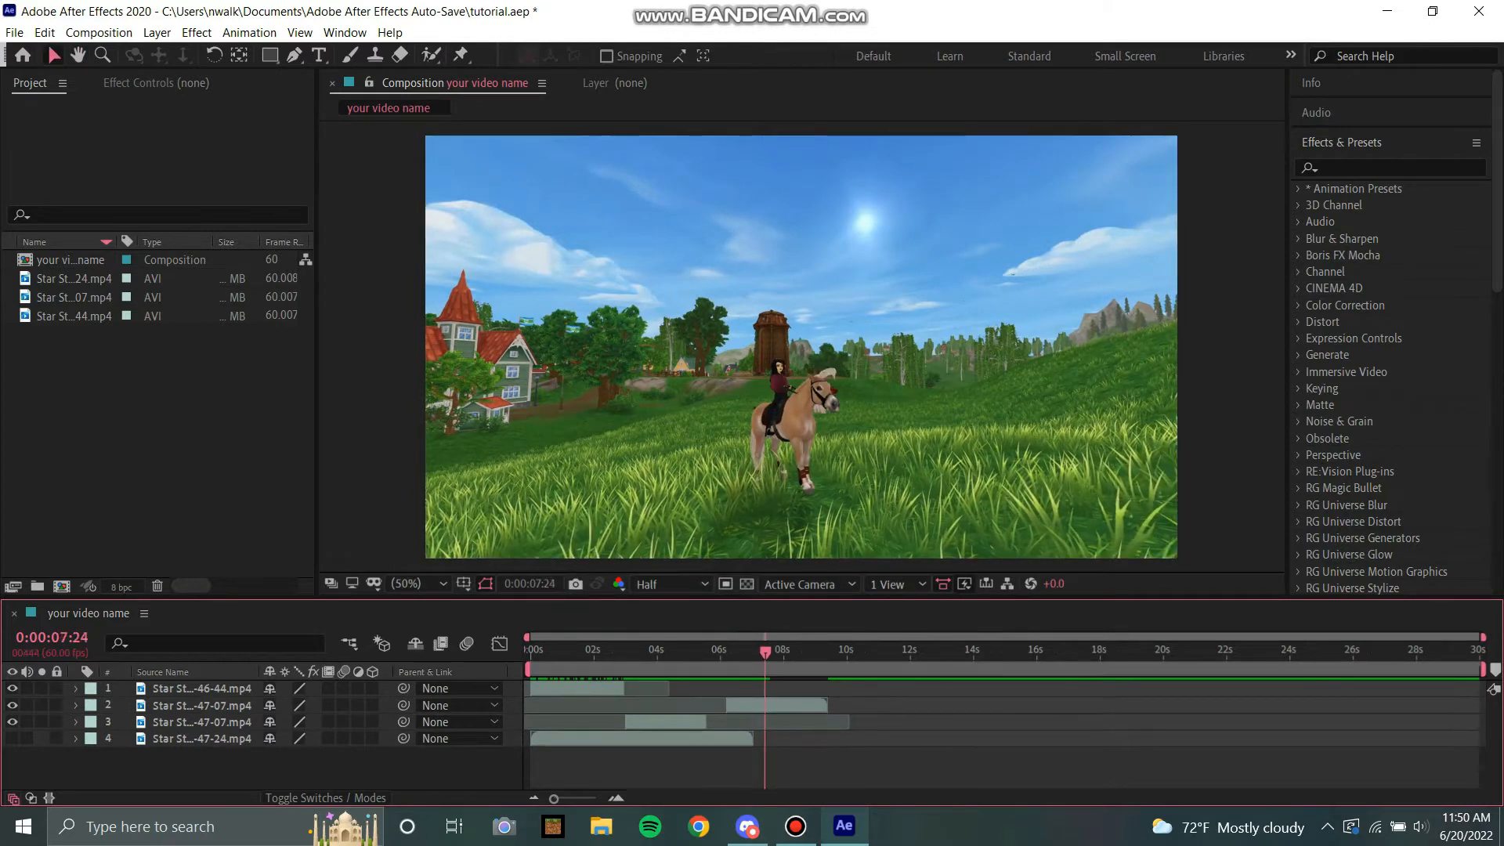
{"action": "left_click", "coordinate": [793, 706]}
{"action": "key", "text": "ctrl+shift+d"}
{"action": "key", "text": "Delete"}
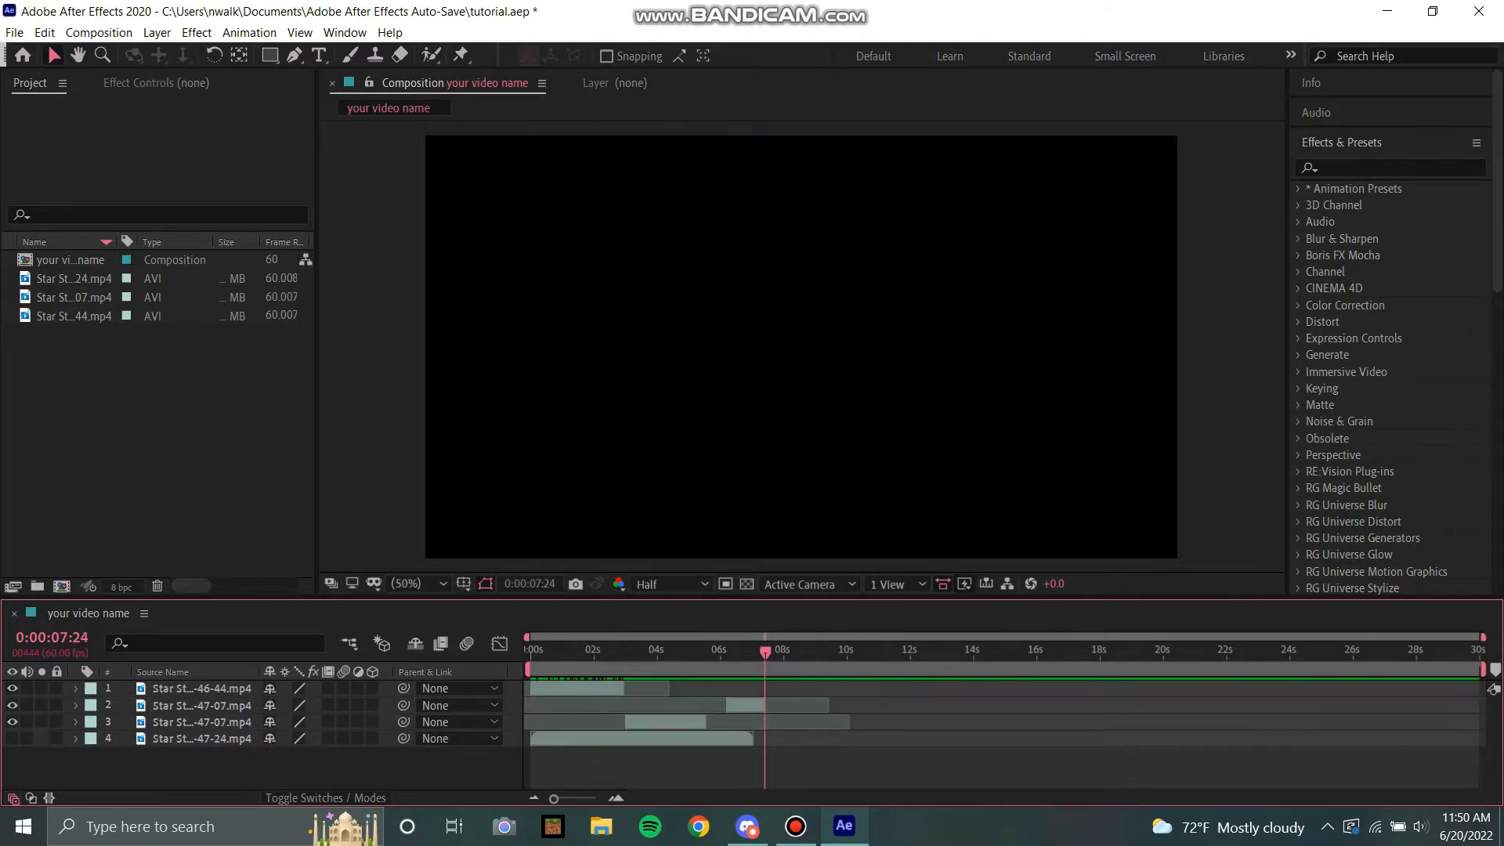
Step: Arrange the two 47-07 sections back to back in layer order and slide the 47-24 clip to start at about 6.5 seconds
{"action": "left_click", "coordinate": [674, 723]}
{"action": "key", "text": "ctrl+bracketright"}
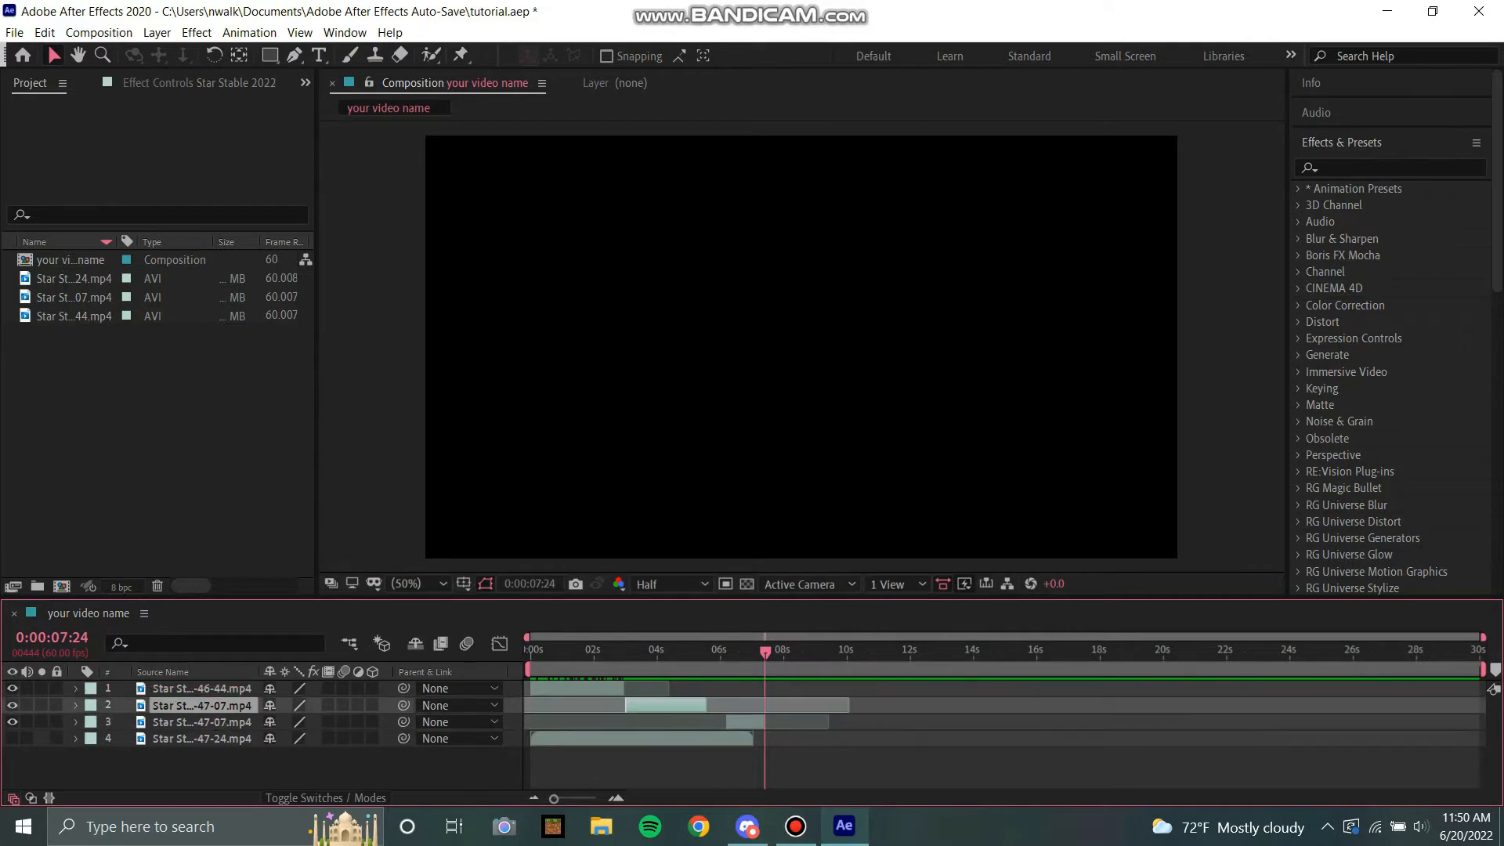
{"action": "left_click_drag", "start_coordinate": [733, 721], "coordinate": [921, 738]}
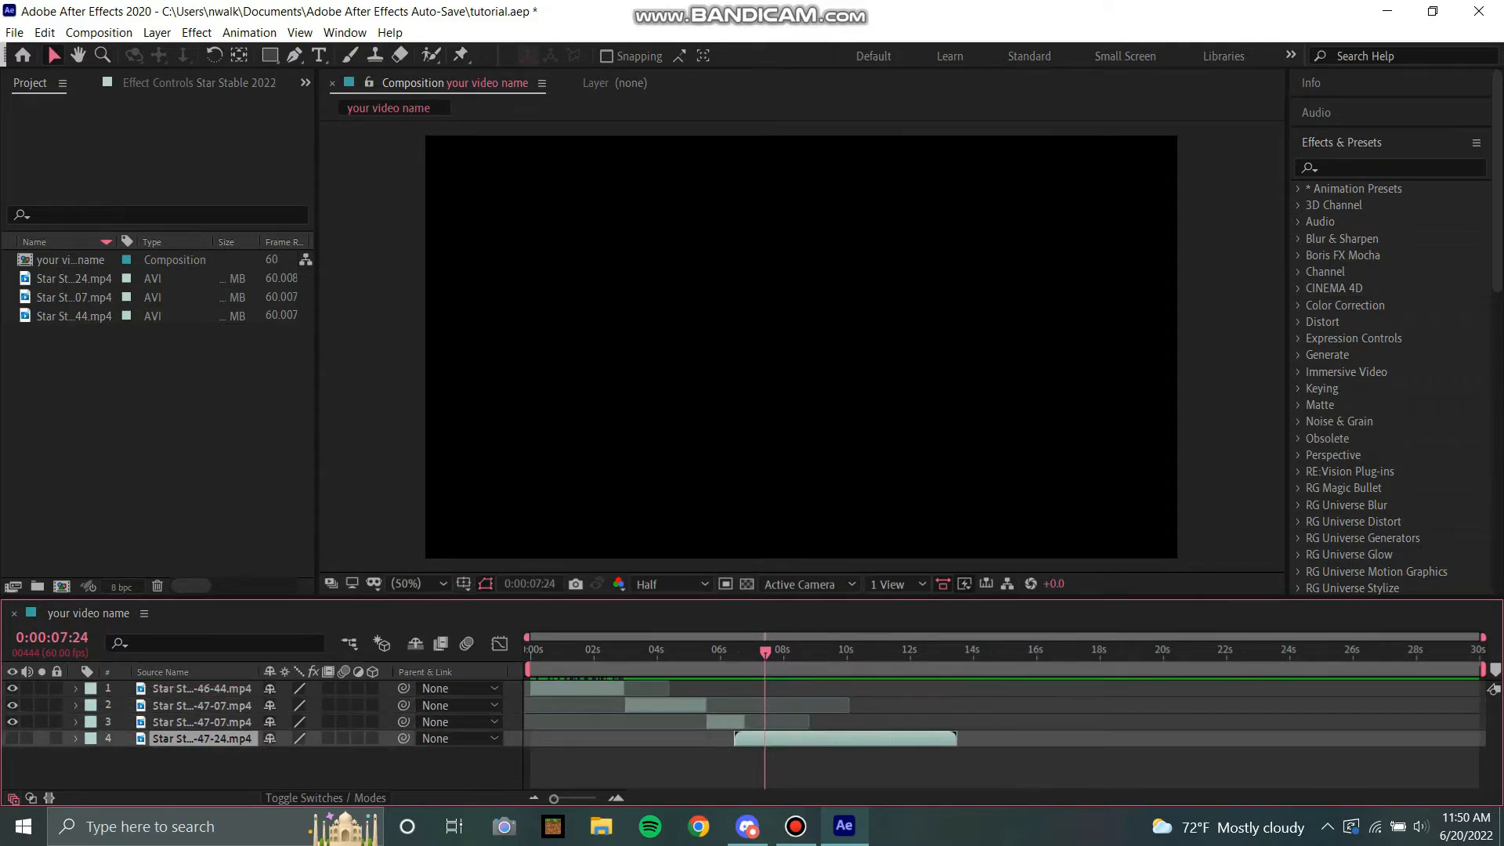
Step: Slide the 47-24 clip about 2 seconds earlier, split it at 0:00:07:24 and delete the part before the cut
{"action": "left_click_drag", "start_coordinate": [813, 739], "coordinate": [750, 739]}
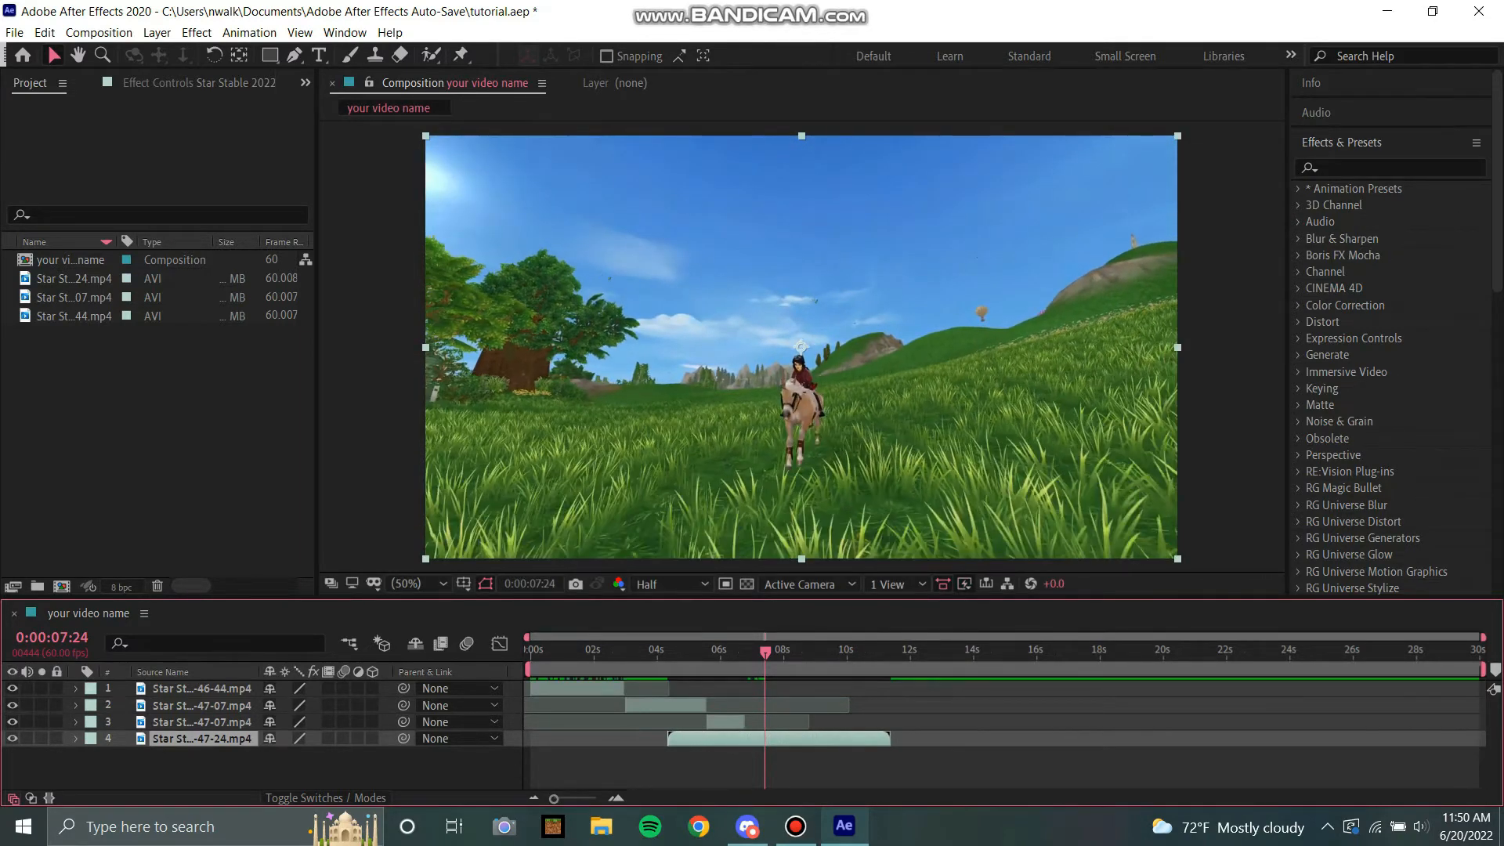
{"action": "key", "text": "ctrl+shift+d"}
{"action": "left_click", "coordinate": [729, 755]}
{"action": "key", "text": "Delete"}
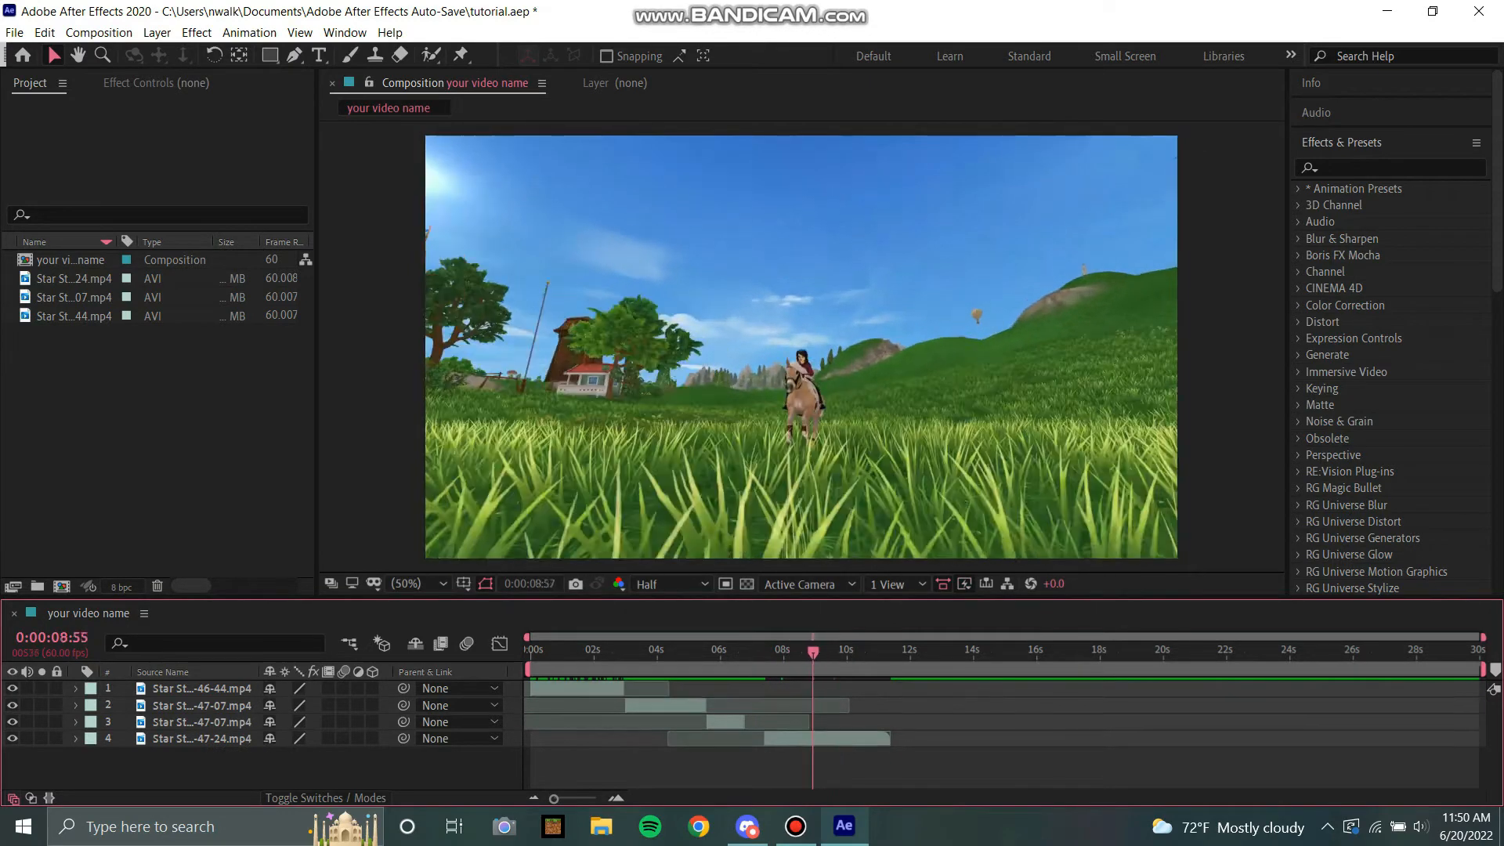
Step: Split the 47-24 clip at 0:00:09:10, delete the remainder and place the kept section directly after the second 47-07 section
{"action": "left_click_drag", "start_coordinate": [814, 652], "coordinate": [793, 652]}
{"action": "left_click", "coordinate": [807, 738]}
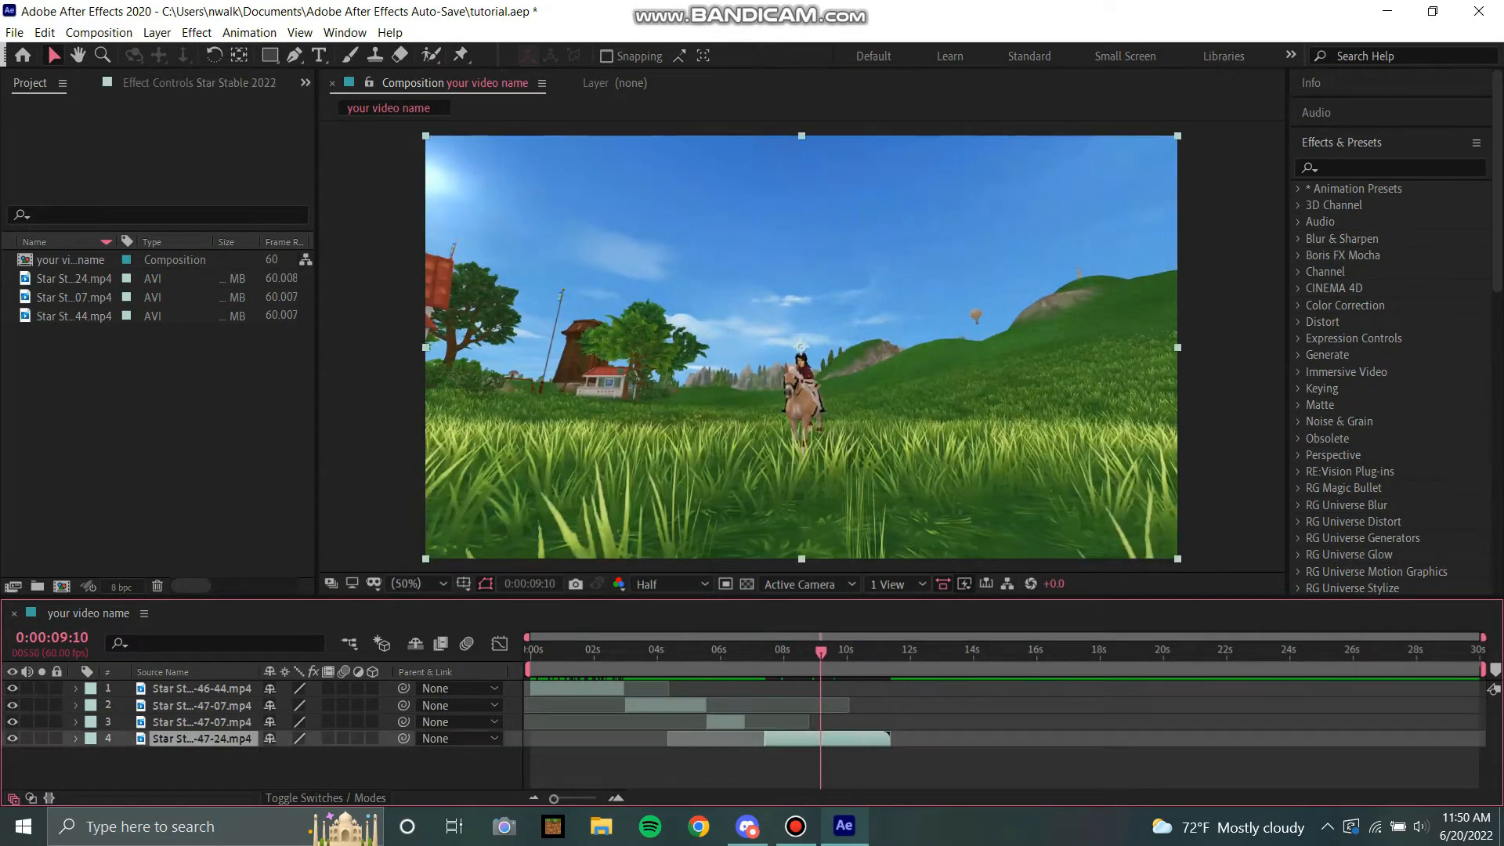
{"action": "key", "text": "ctrl+shift+d"}
{"action": "key", "text": "Delete"}
{"action": "left_click_drag", "start_coordinate": [802, 739], "coordinate": [781, 739]}
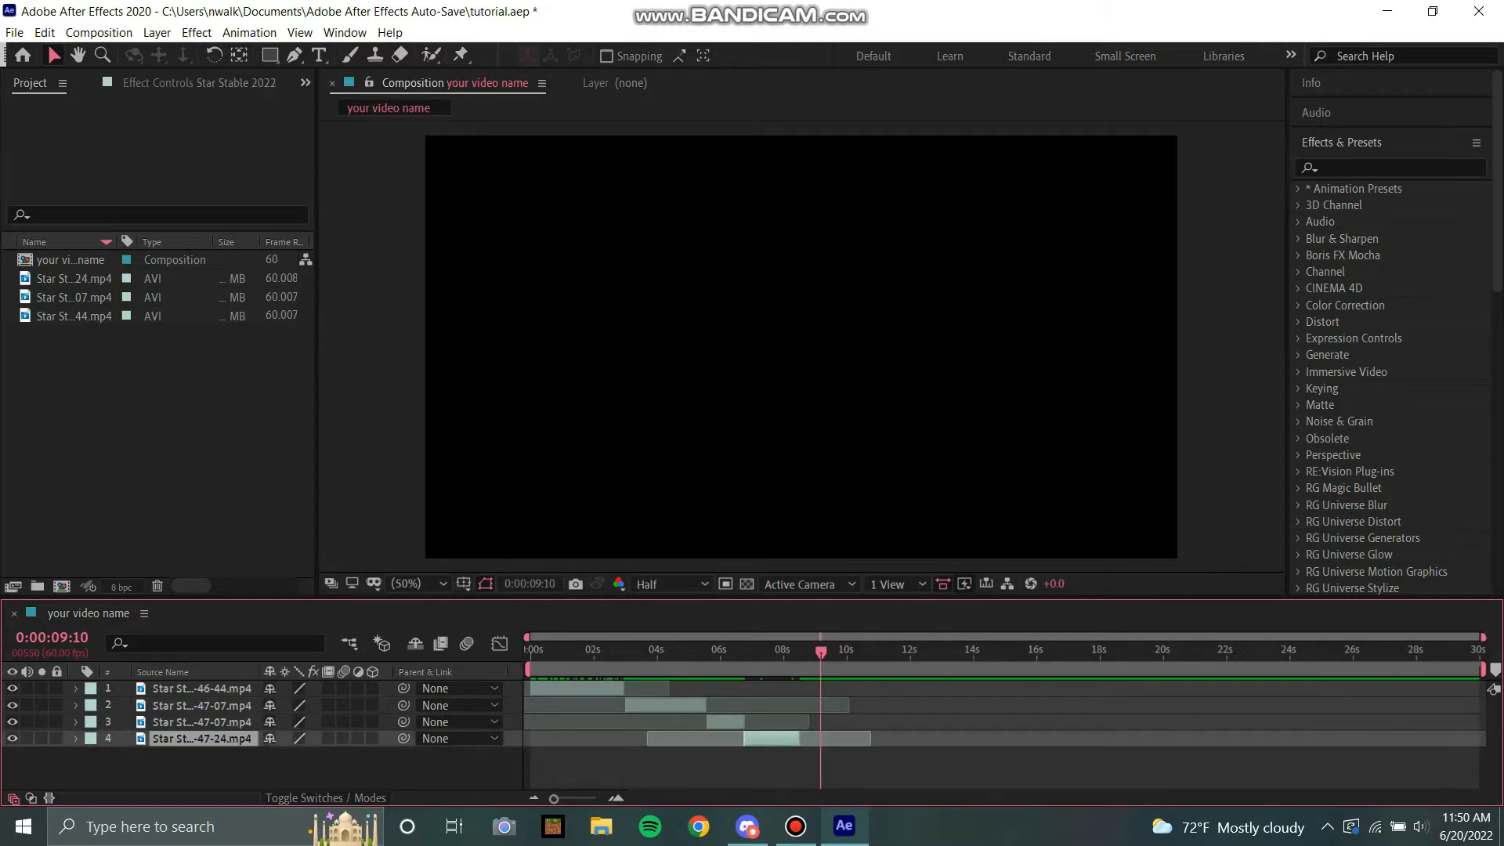
Step: Save the project and return to the start of the composition
{"action": "left_click", "coordinate": [14, 32]}
{"action": "left_click", "coordinate": [271, 176]}
{"action": "key", "text": "Home"}
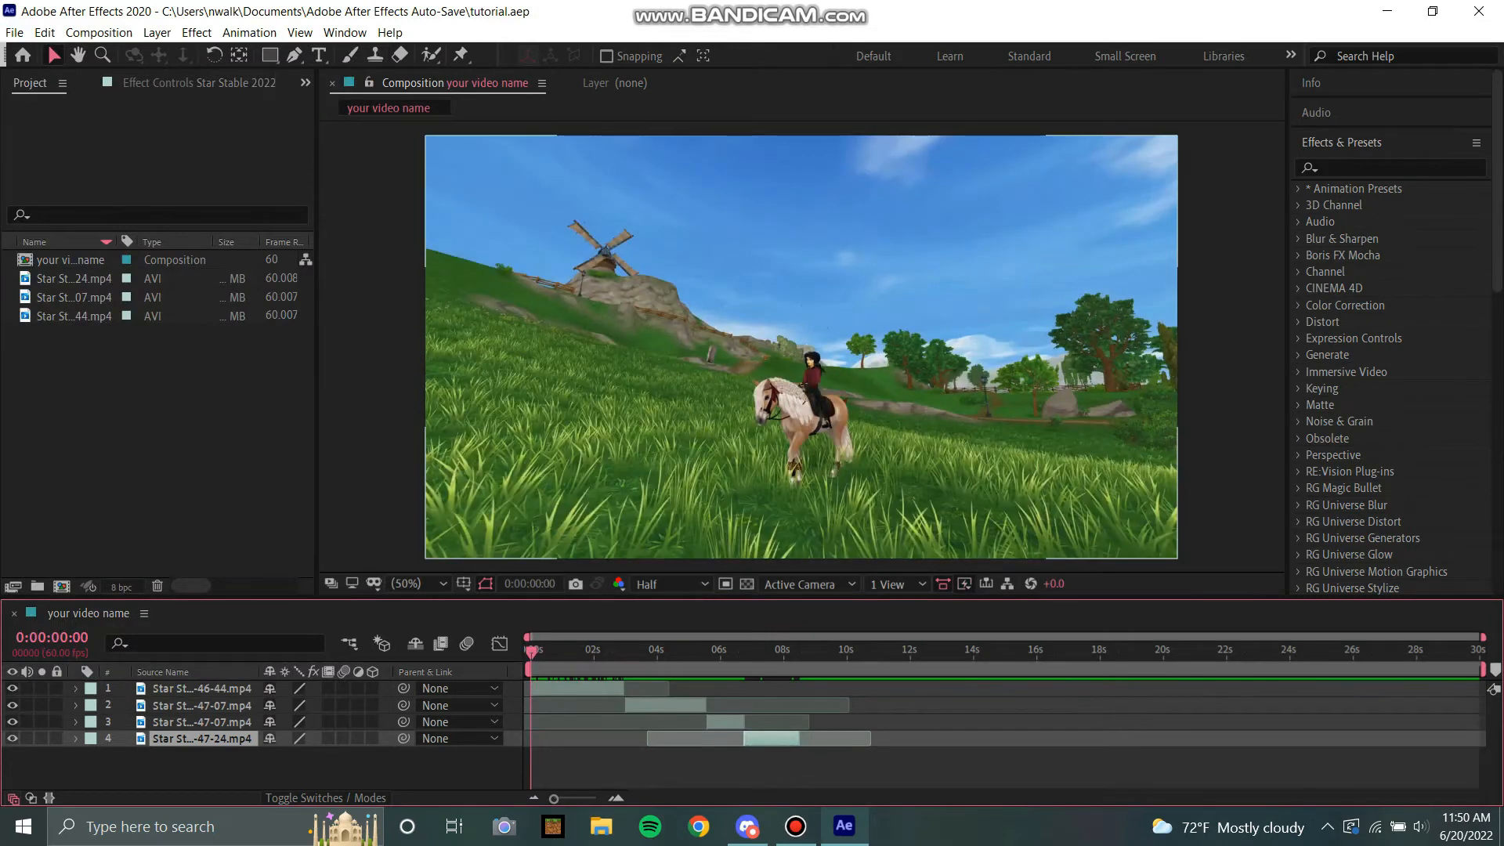
Step: Close the small gaps before both 47-07 sections so each starts where the previous clip ends, and play back the last cut
{"action": "left_click_drag", "start_coordinate": [554, 799], "coordinate": [591, 799]}
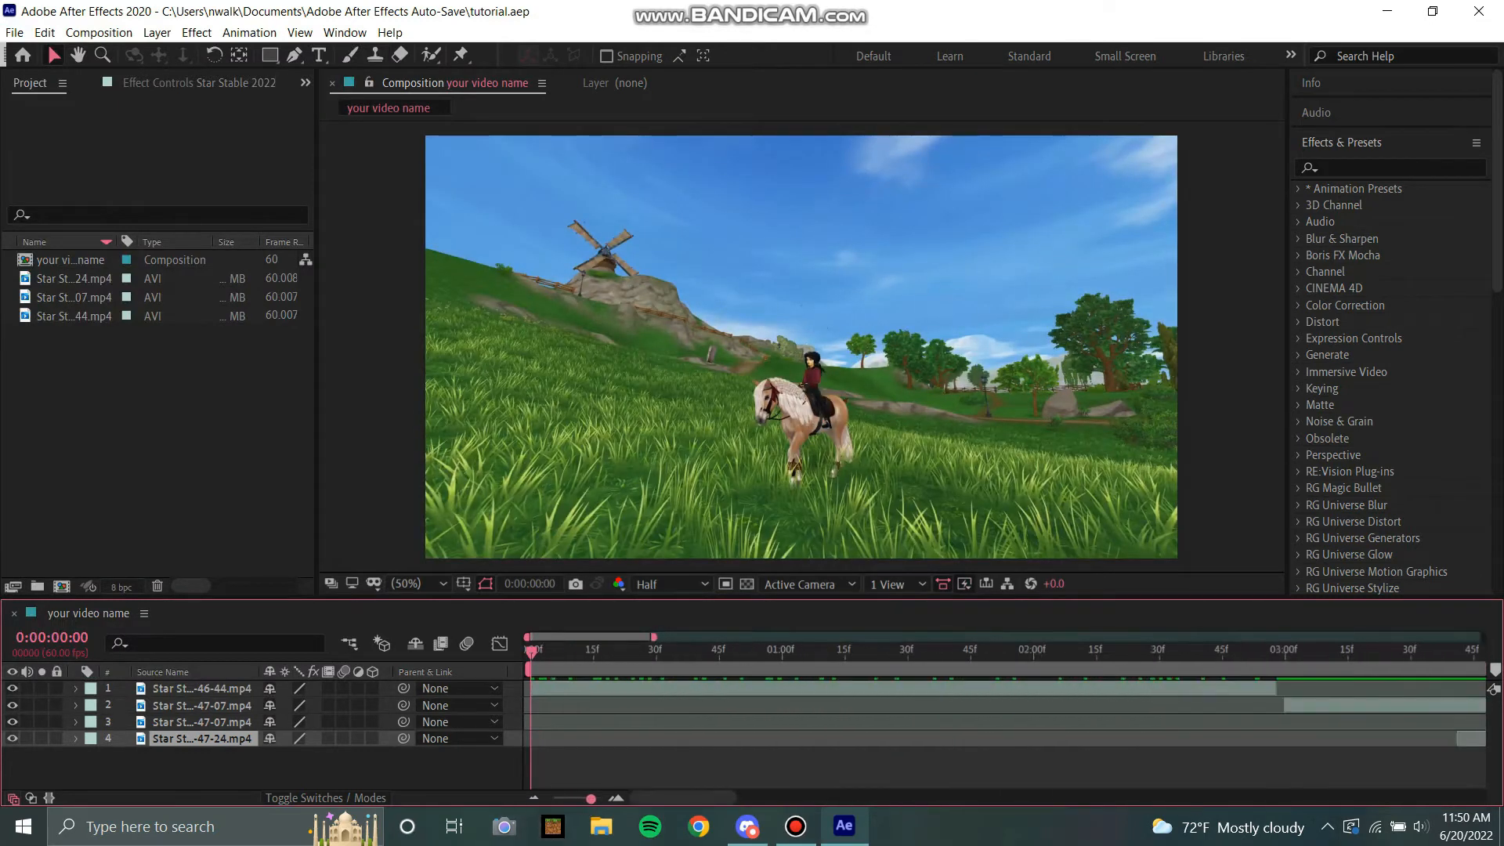
{"action": "left_click", "coordinate": [1363, 706]}
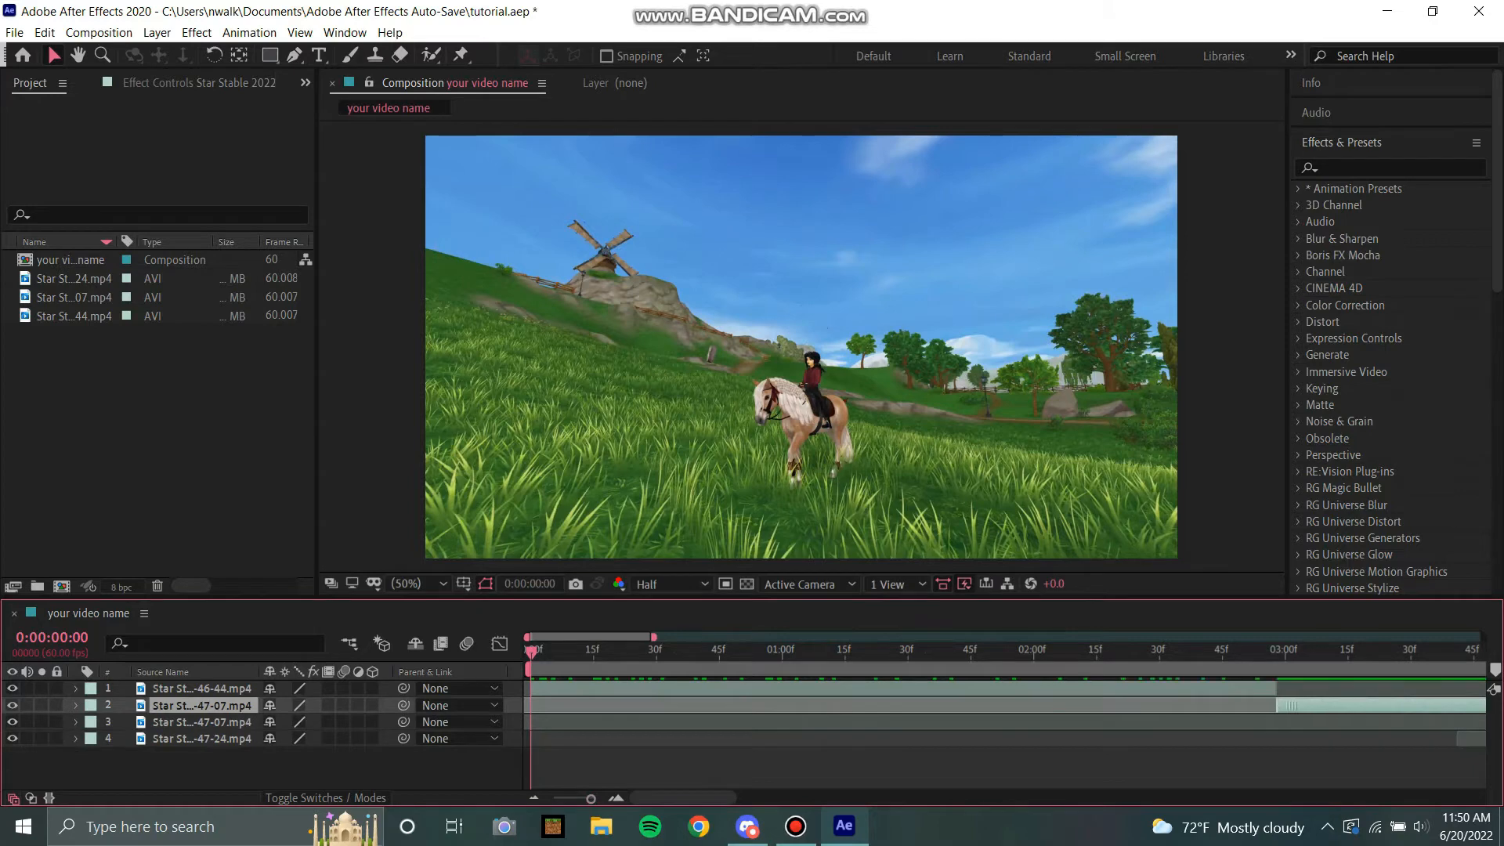
{"action": "key", "text": "space"}
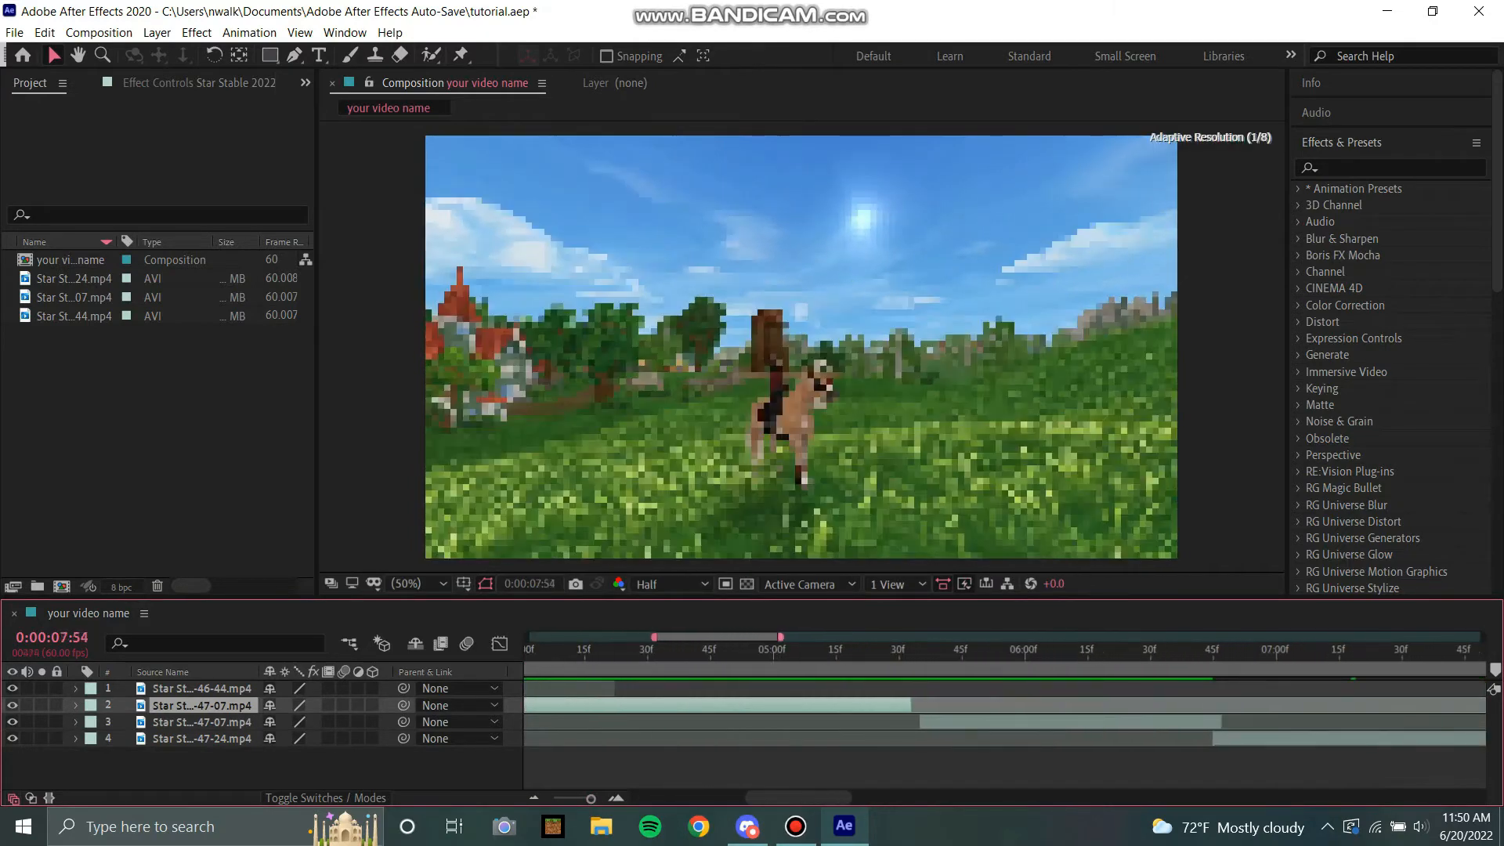
{"action": "left_click_drag", "start_coordinate": [983, 722], "coordinate": [978, 723]}
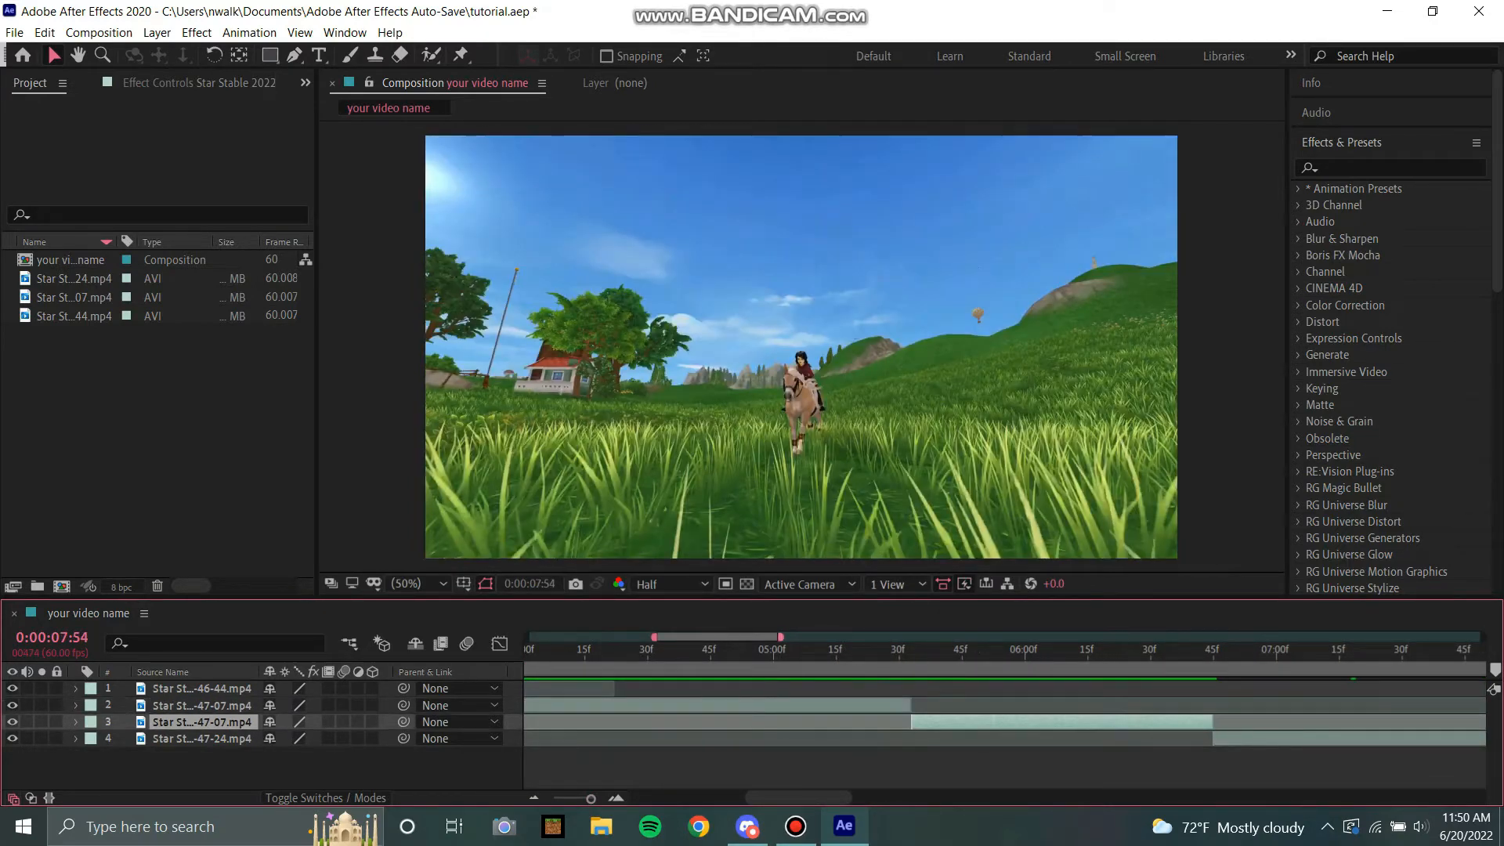
{"action": "left_click_drag", "start_coordinate": [1219, 651], "coordinate": [1209, 651]}
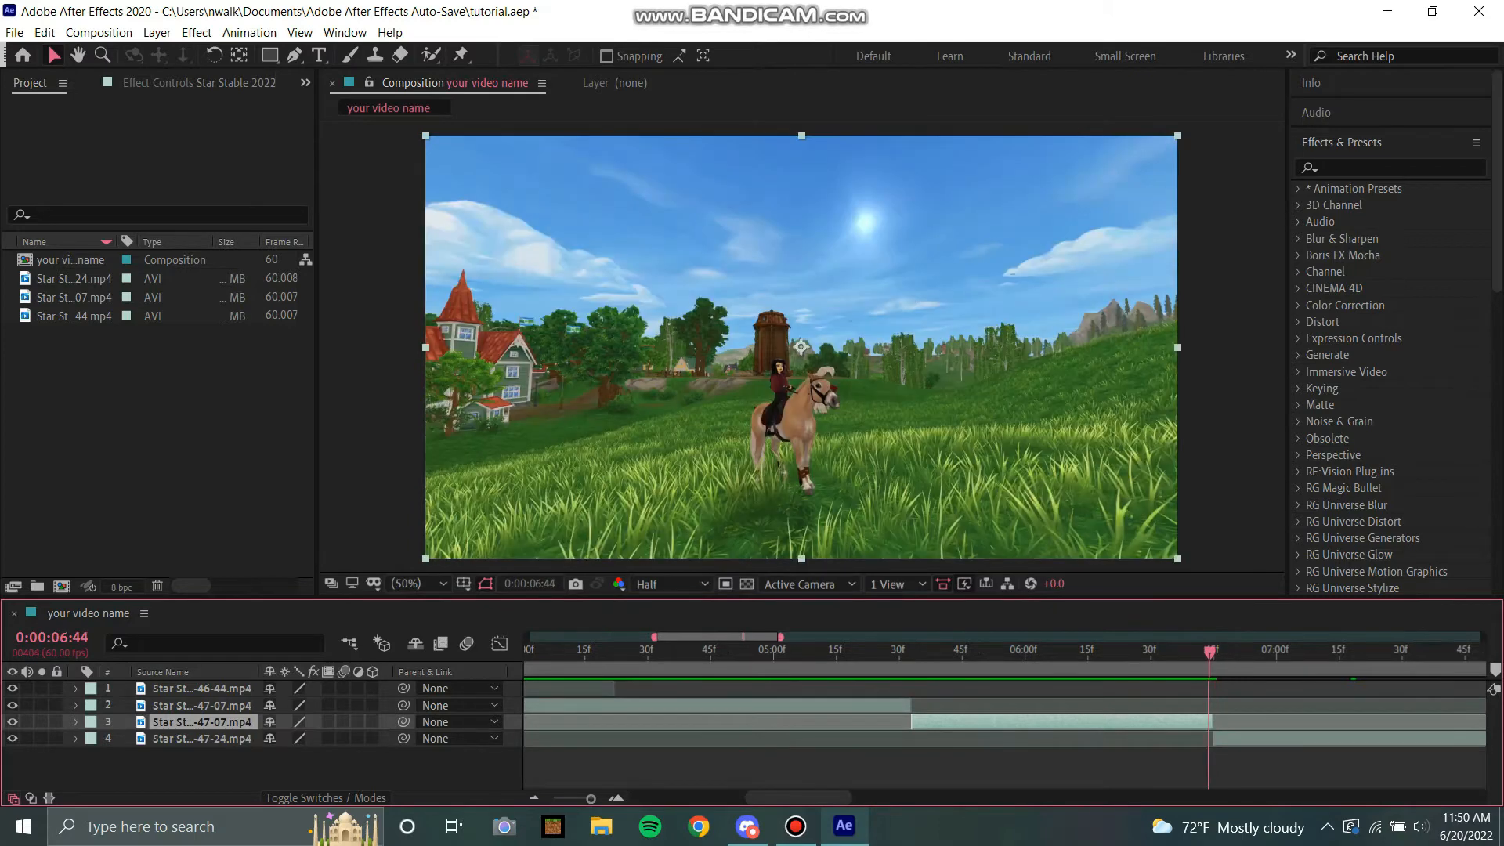
{"action": "key", "text": "space"}
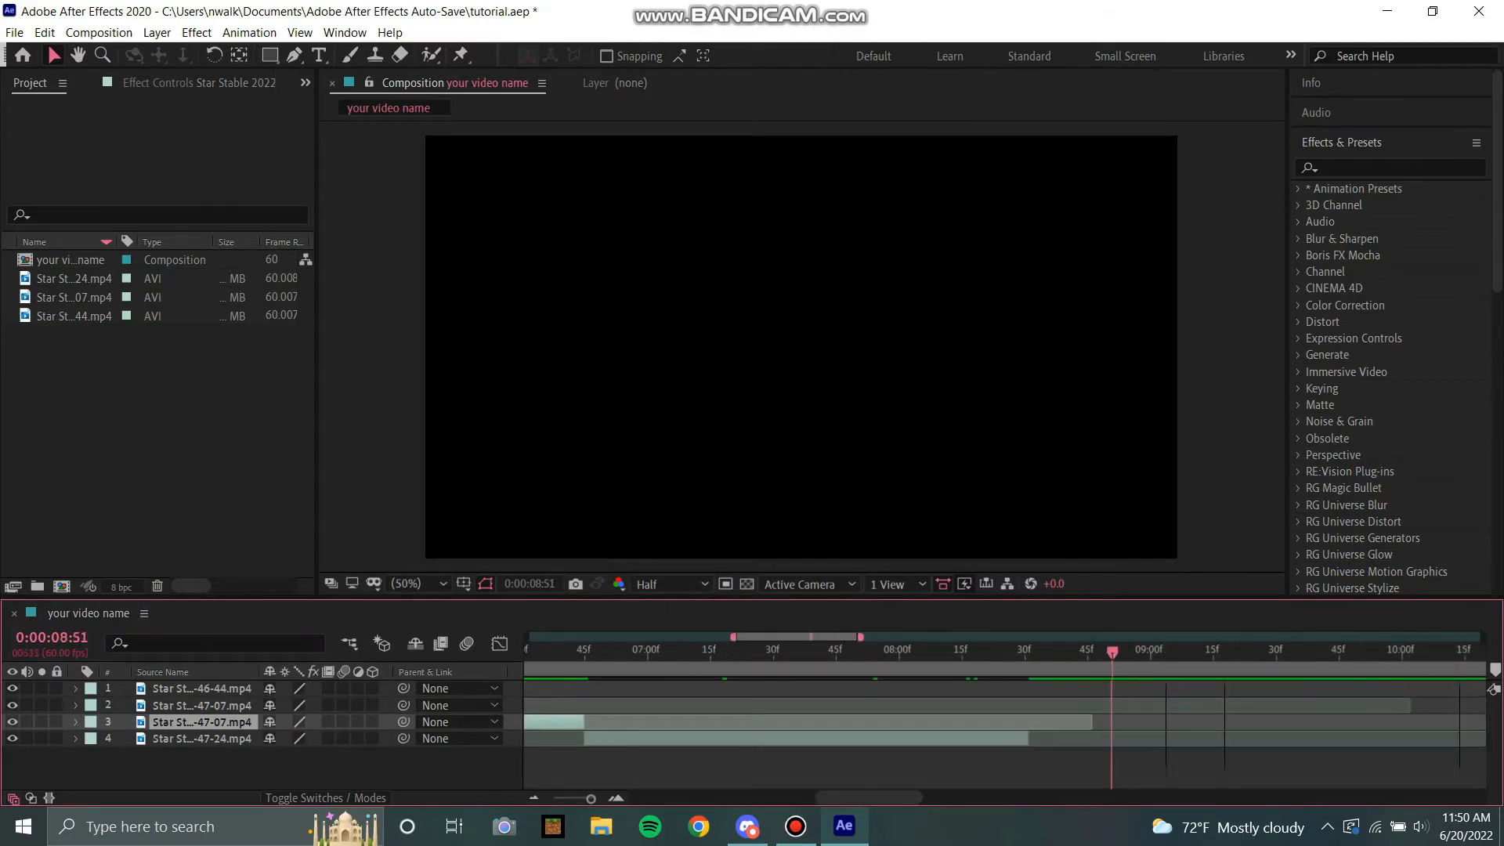
Step: End the work area at 0:00:08:38, just after the last clip
{"action": "key", "text": "semicolon"}
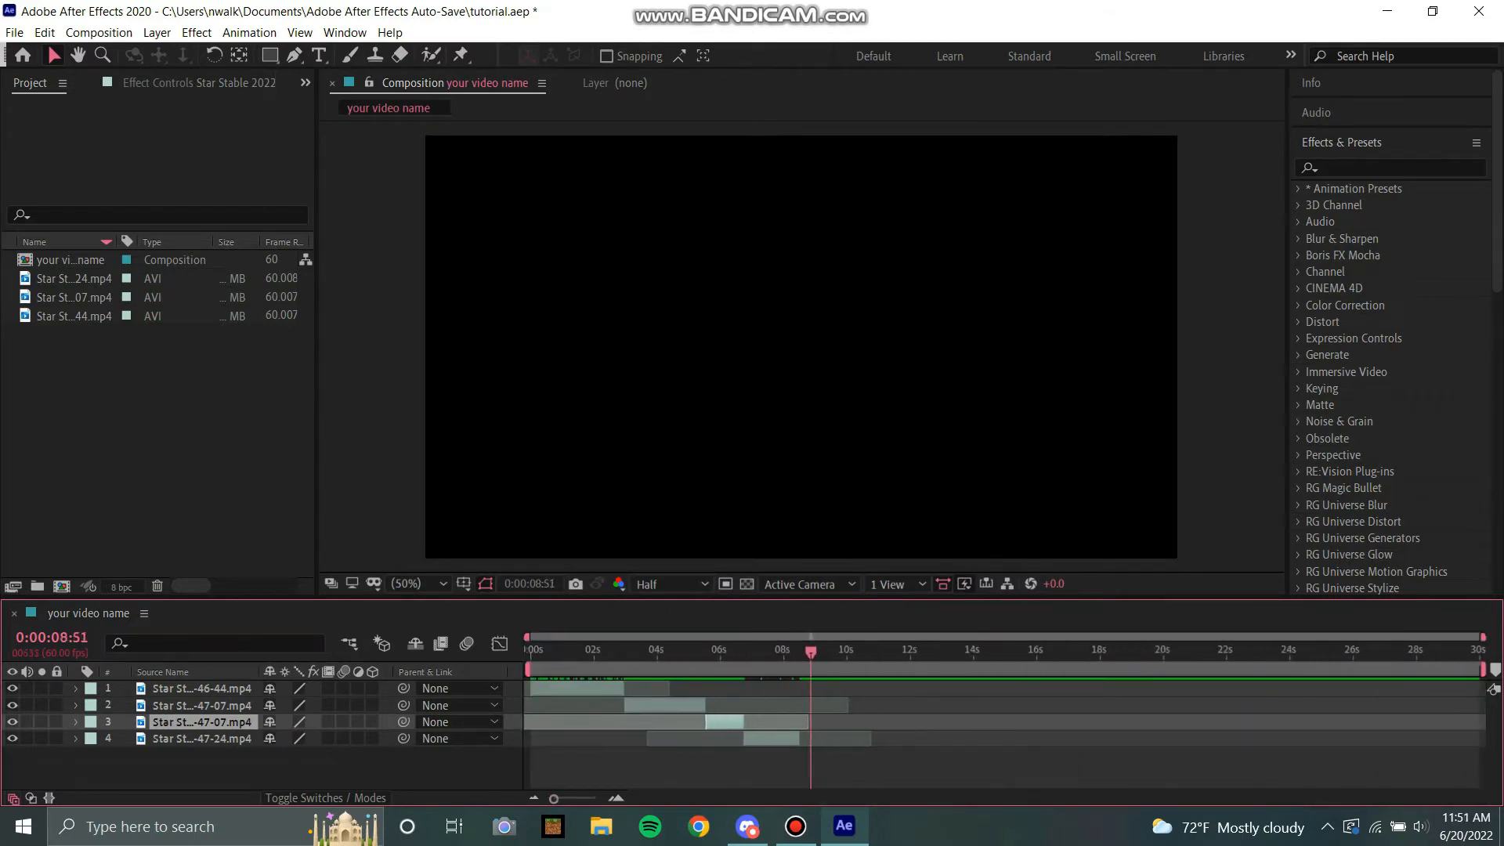
{"action": "key", "text": "Page_Up"}
{"action": "key", "text": "Page_Up"}
{"action": "key", "text": "Page_Up"}
{"action": "key", "text": "Page_Up"}
{"action": "key", "text": "Page_Up"}
{"action": "key", "text": "Page_Up"}
{"action": "key", "text": "Page_Up"}
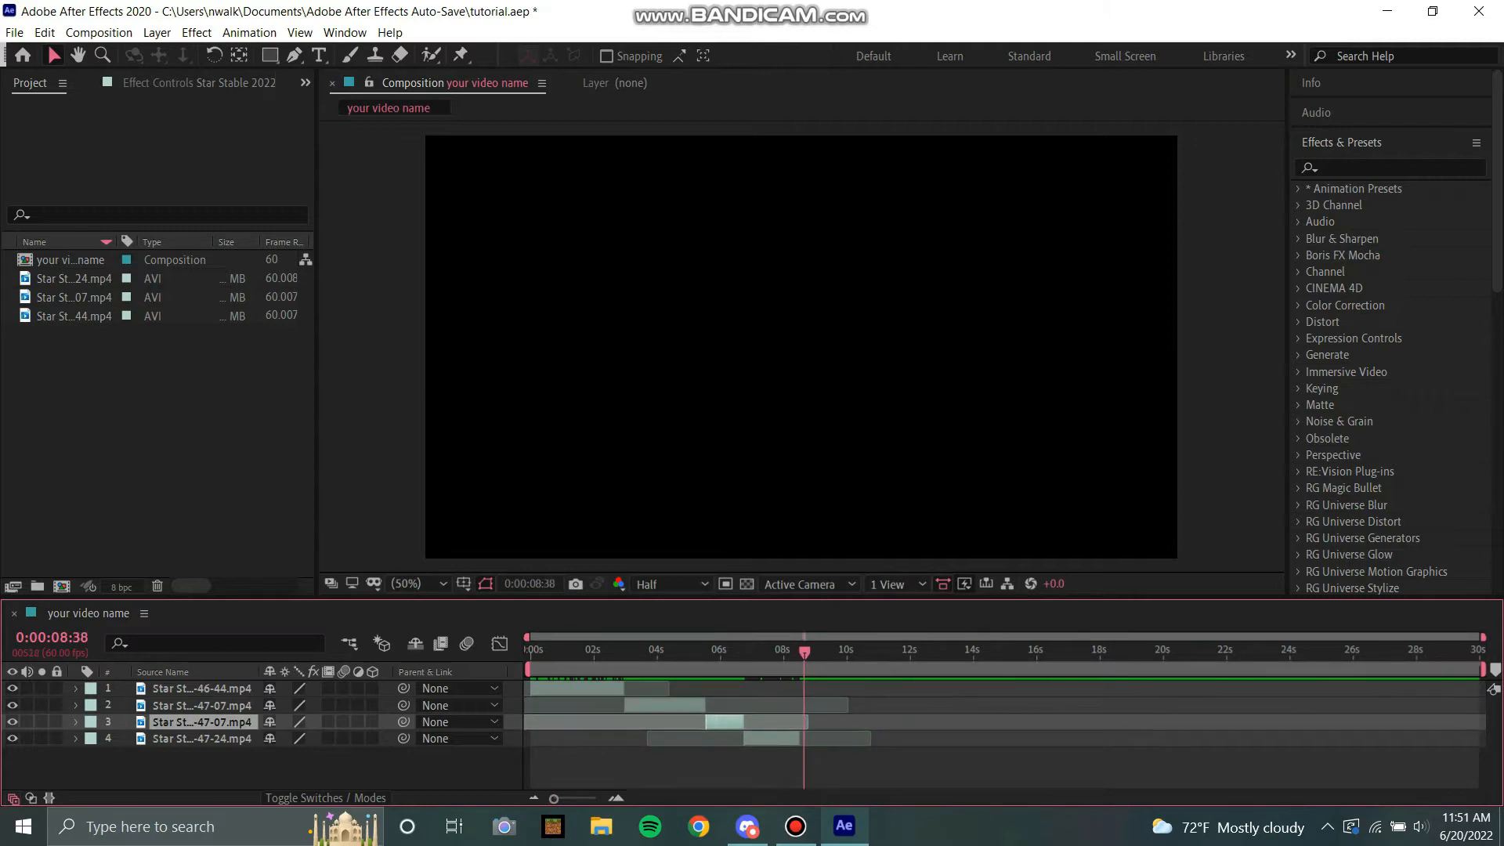
{"action": "key", "text": "n"}
Step: Set the duration of the "your video name" composition to 0:00:10:00
{"action": "right_click", "coordinate": [70, 260]}
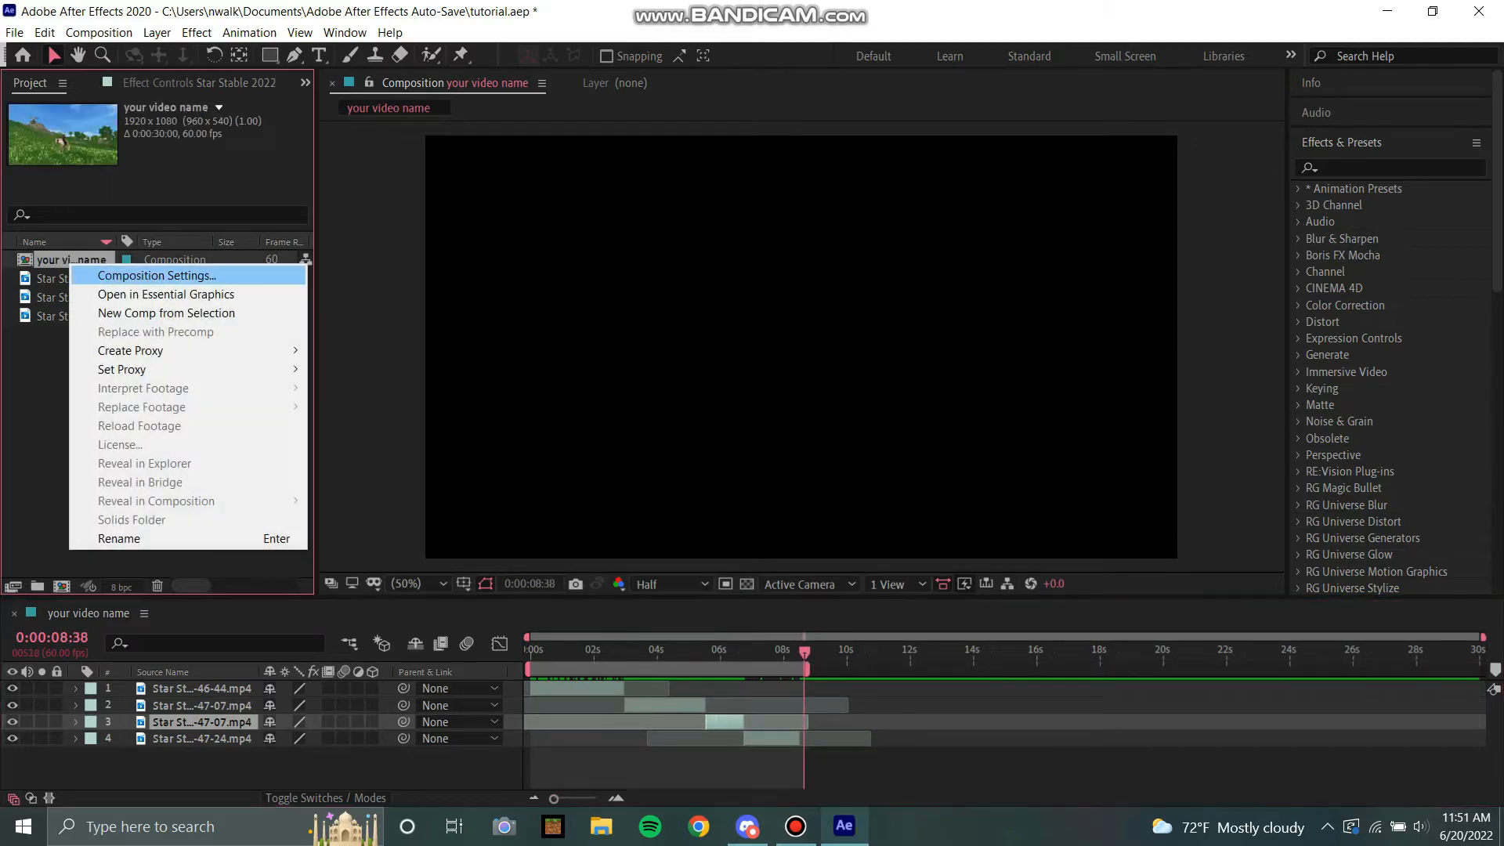
{"action": "left_click", "coordinate": [157, 275]}
{"action": "left_click_drag", "start_coordinate": [908, 469], "coordinate": [902, 469]}
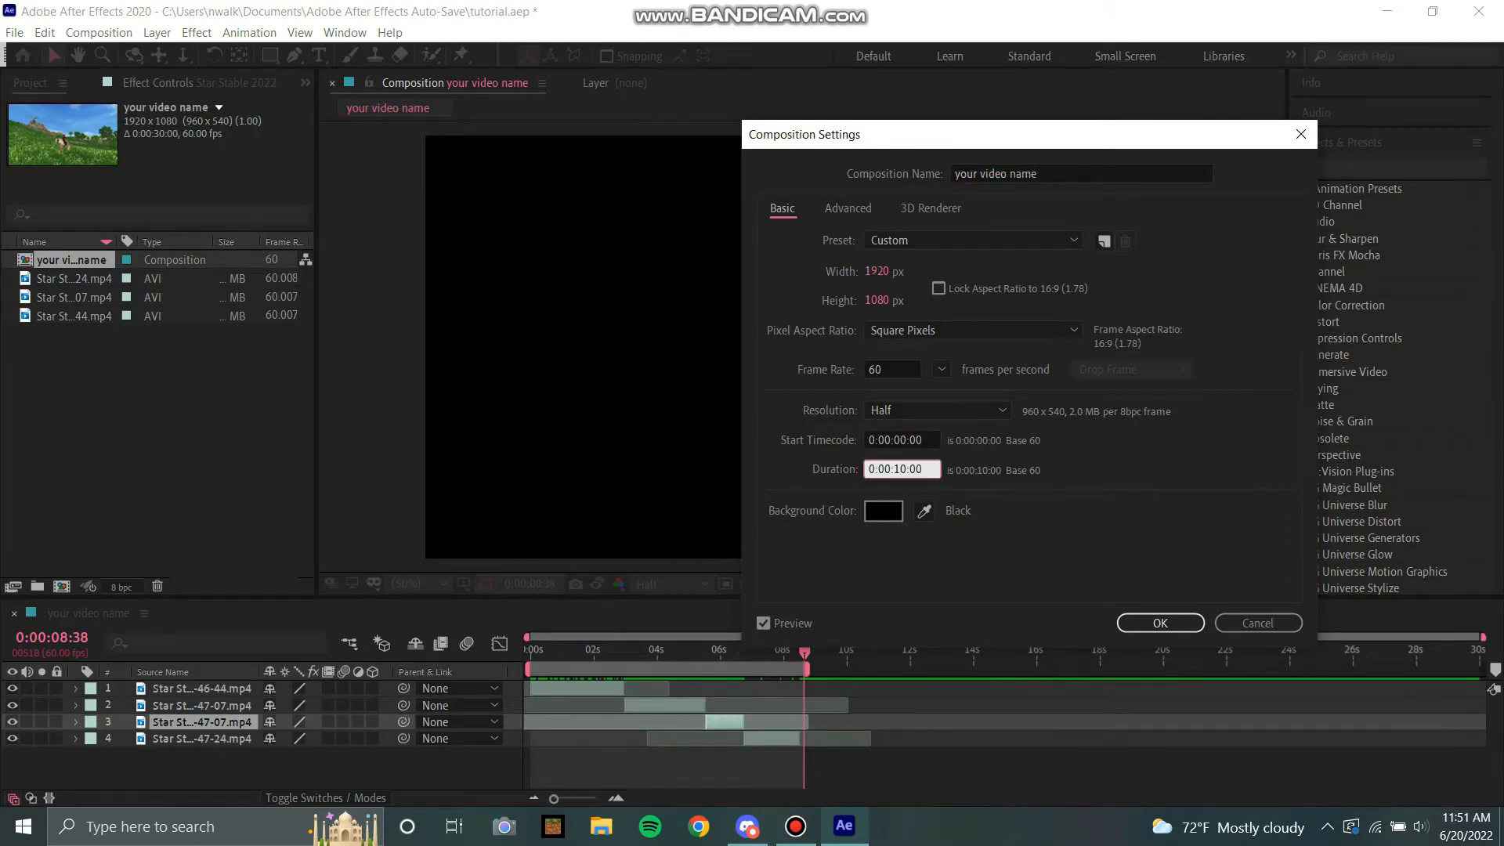
{"action": "key", "text": "Return"}
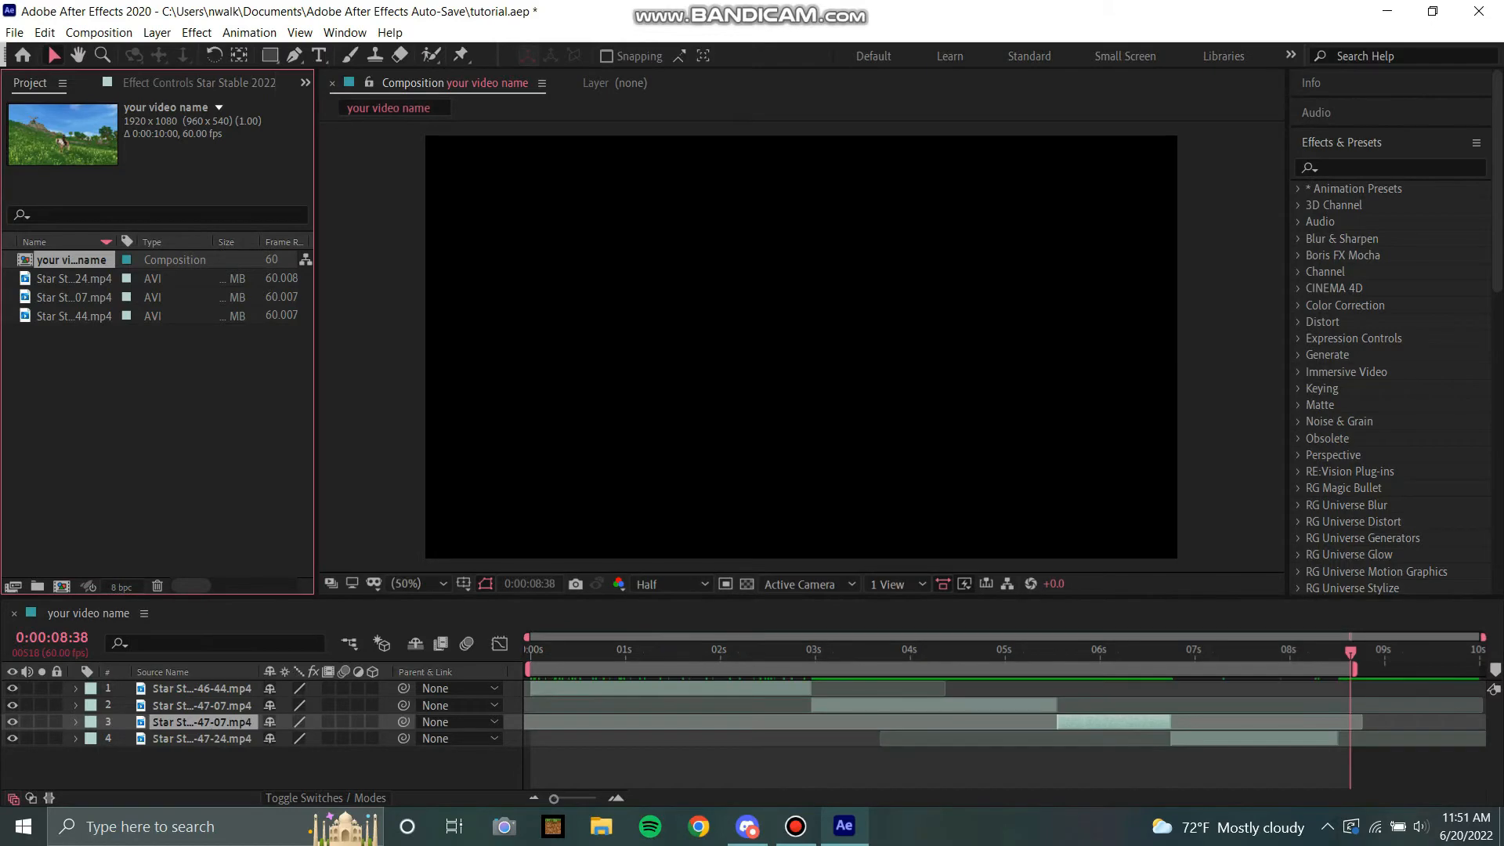
Step: Save the project and play the composition from the beginning
{"action": "left_click", "coordinate": [941, 768]}
{"action": "left_click", "coordinate": [14, 33]}
{"action": "left_click", "coordinate": [47, 174]}
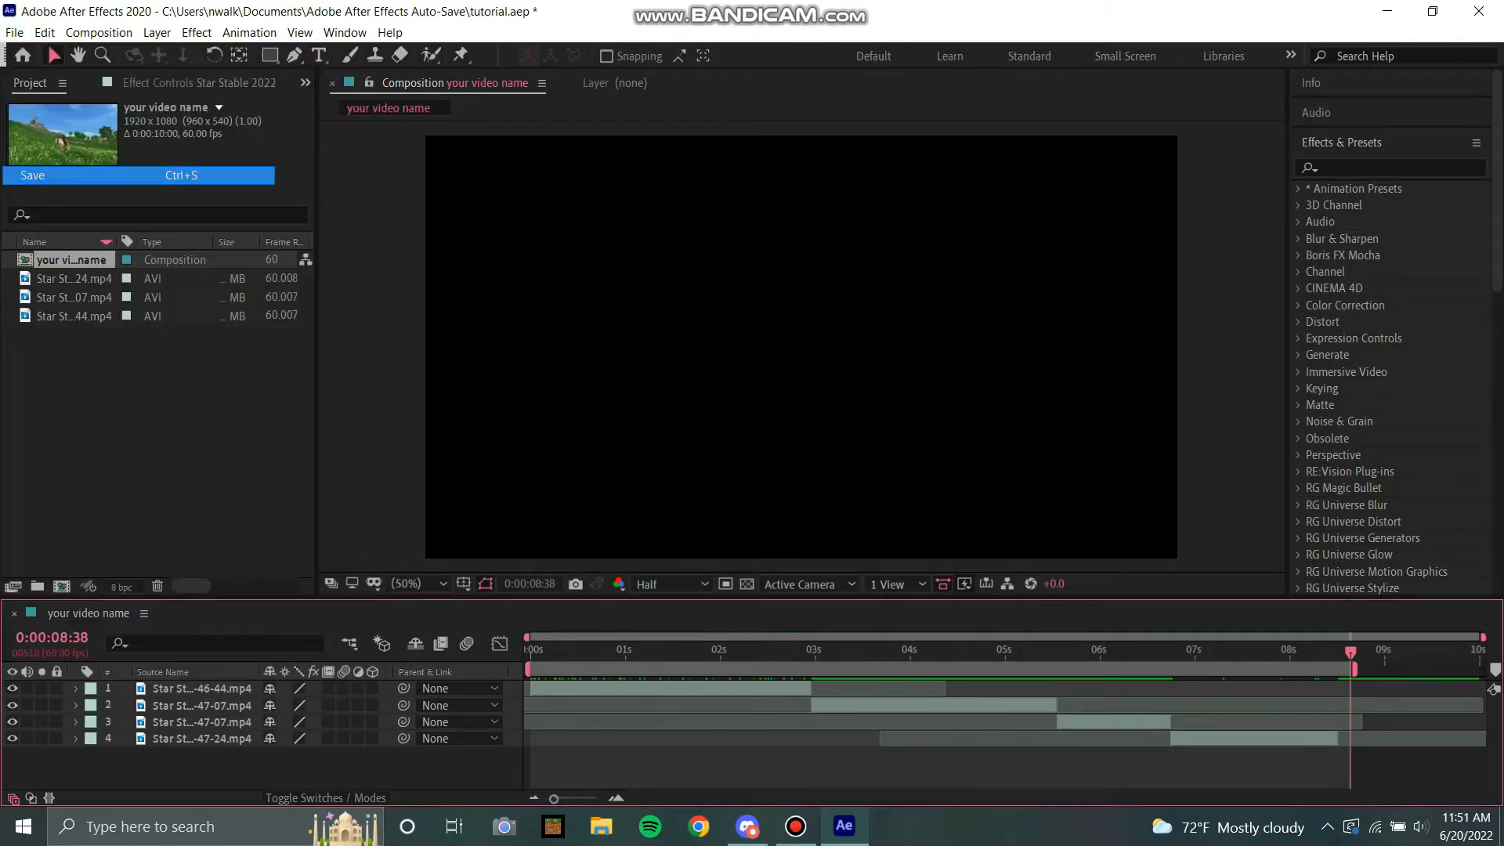
{"action": "left_click", "coordinate": [157, 423]}
{"action": "left_click_drag", "start_coordinate": [578, 651], "coordinate": [529, 652]}
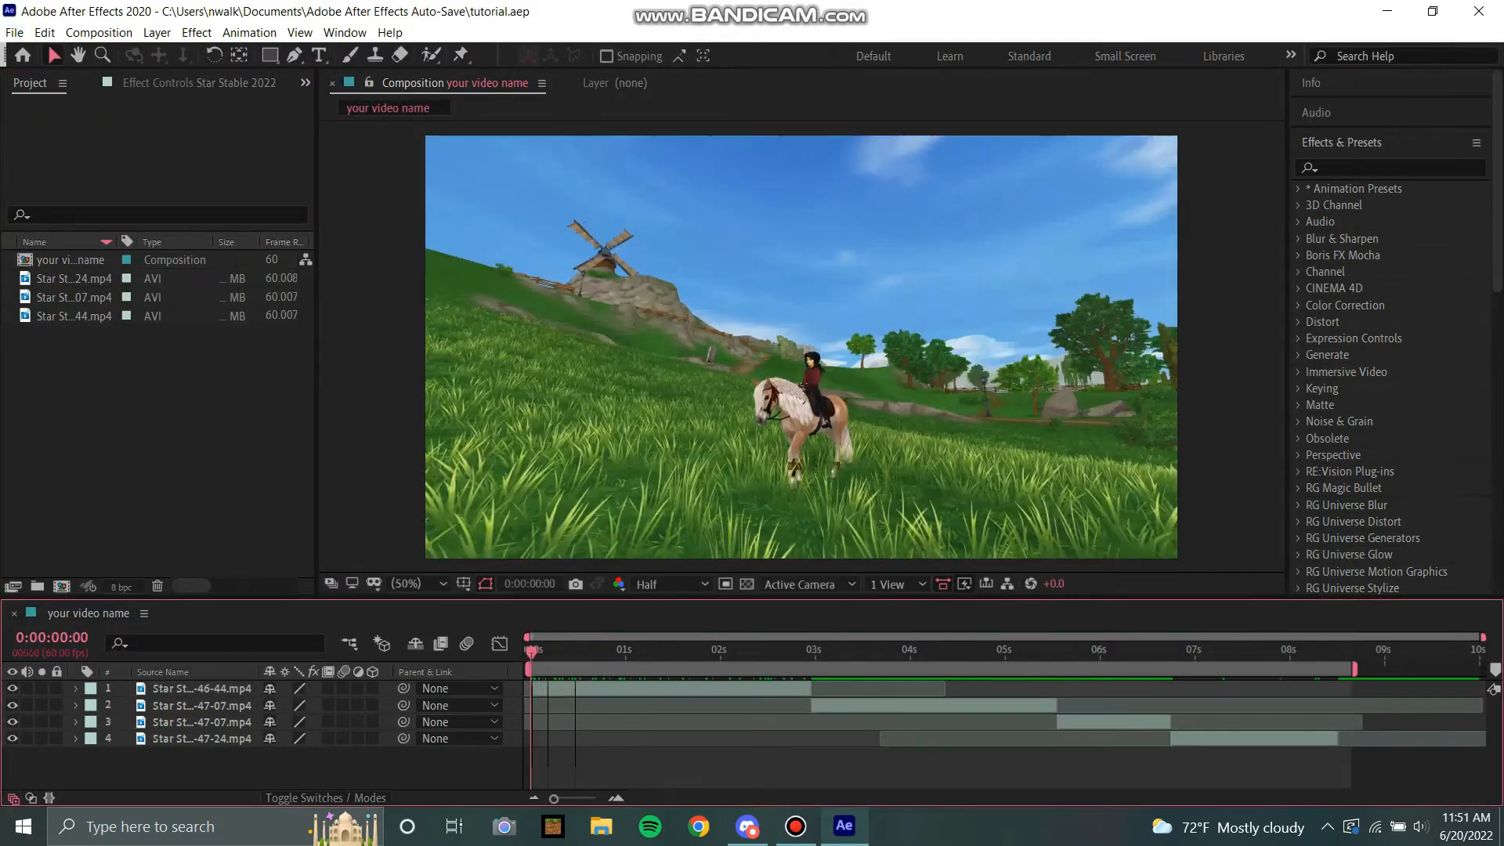
{"action": "key", "text": "space"}
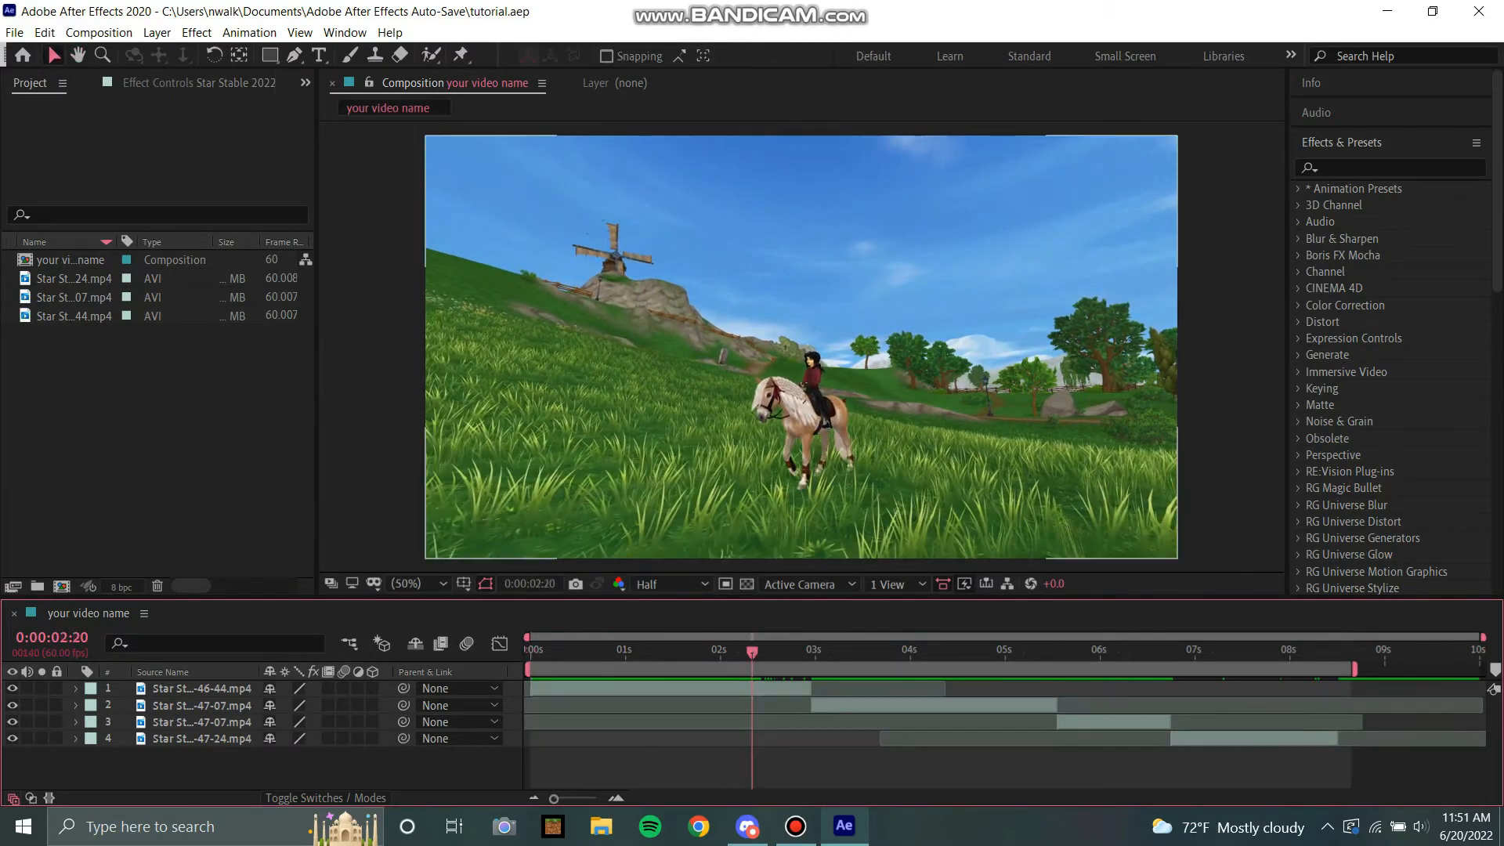
Step: At Full preview resolution, scale the 46-44 layer to 255% and reposition it so the horse and rider are centred
{"action": "left_click", "coordinate": [201, 689]}
{"action": "key", "text": "s"}
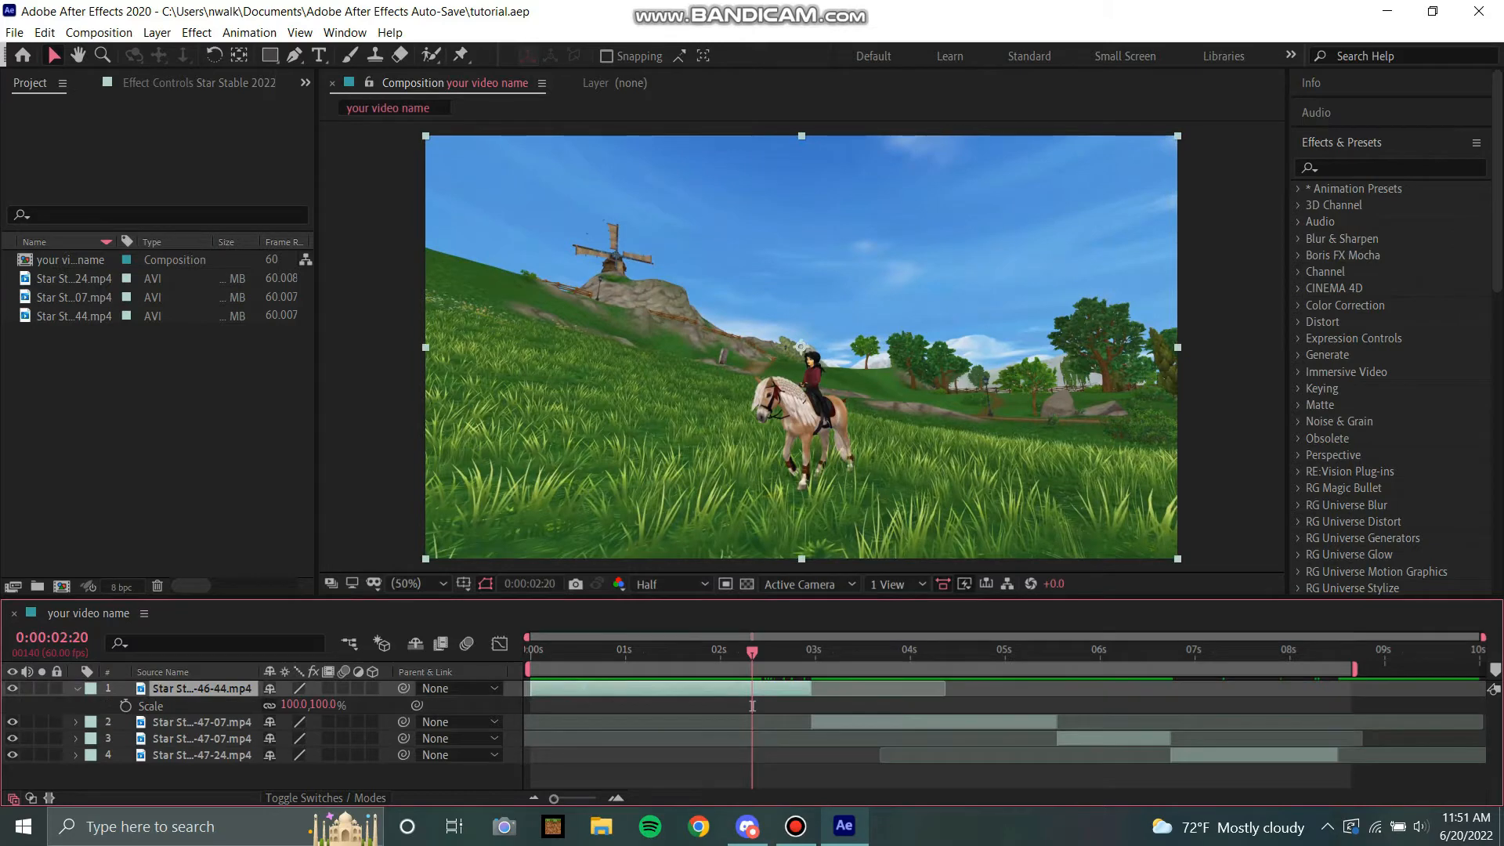
{"action": "left_click_drag", "start_coordinate": [323, 705], "coordinate": [398, 705]}
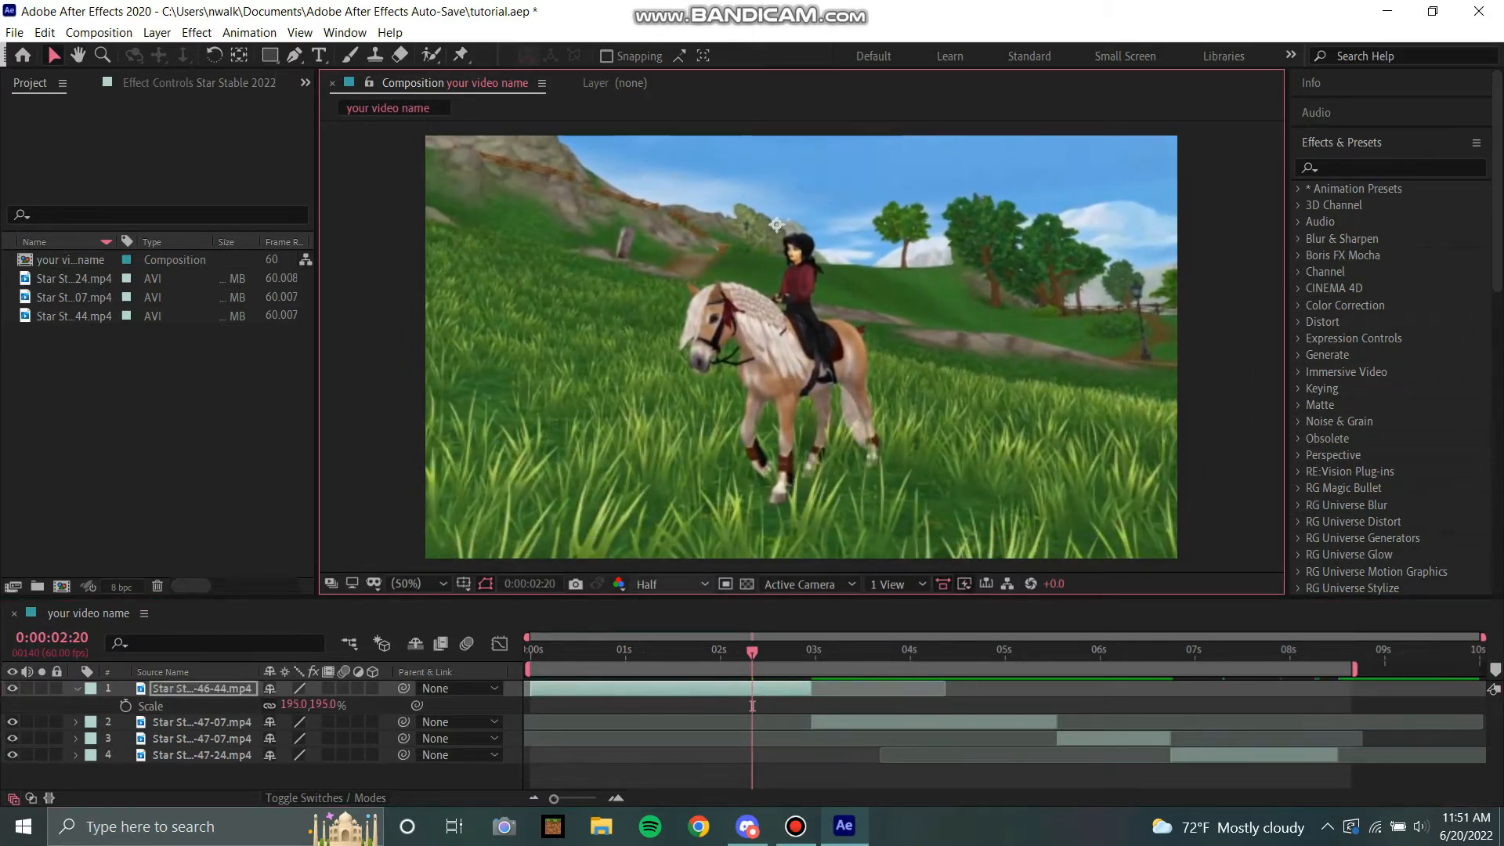
{"action": "left_click", "coordinate": [670, 585]}
{"action": "left_click", "coordinate": [650, 652]}
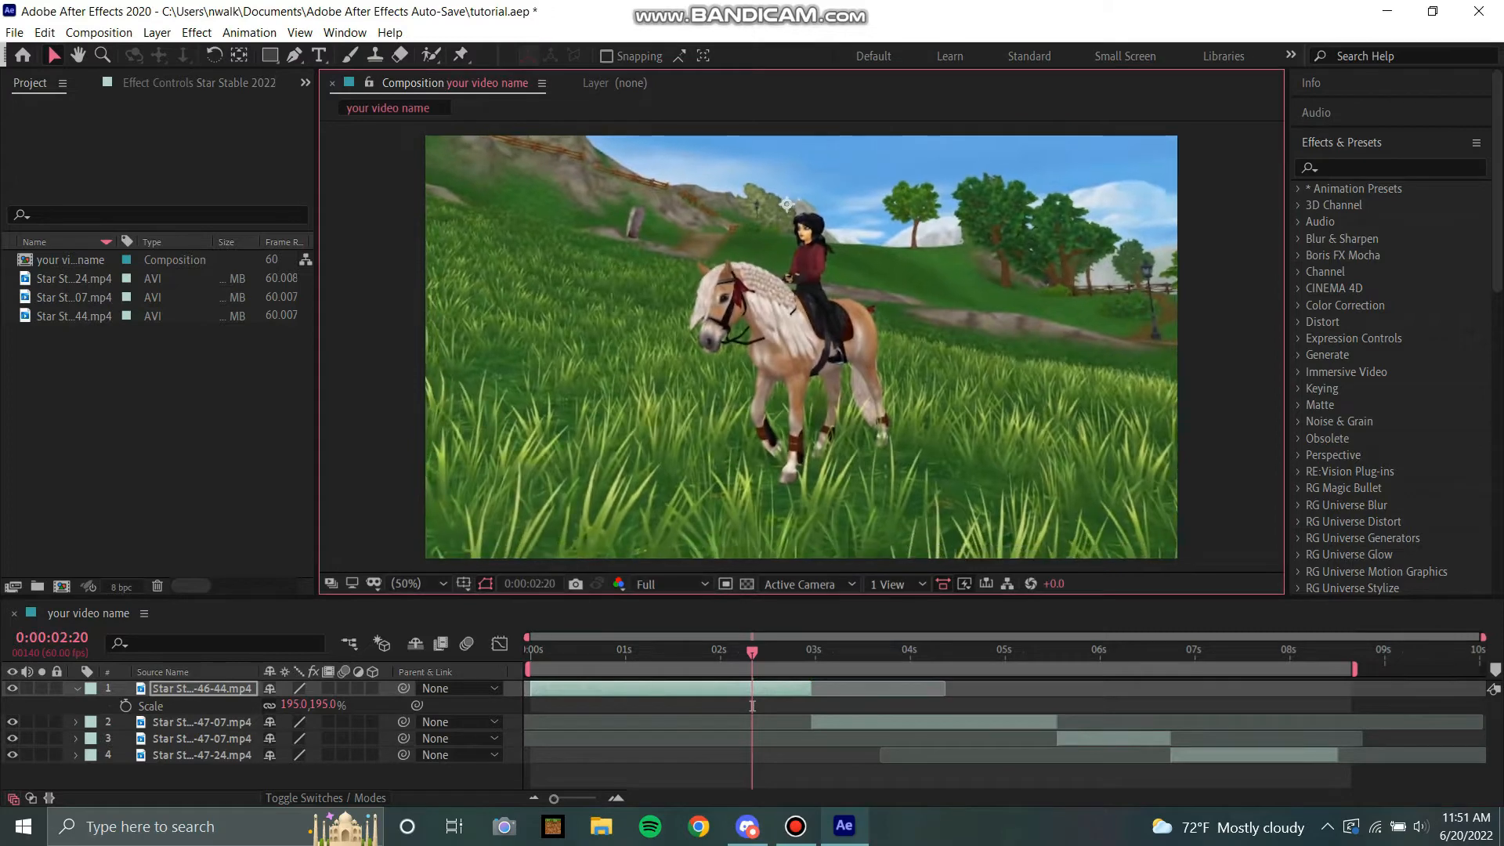
{"action": "left_click_drag", "start_coordinate": [323, 704], "coordinate": [370, 705]}
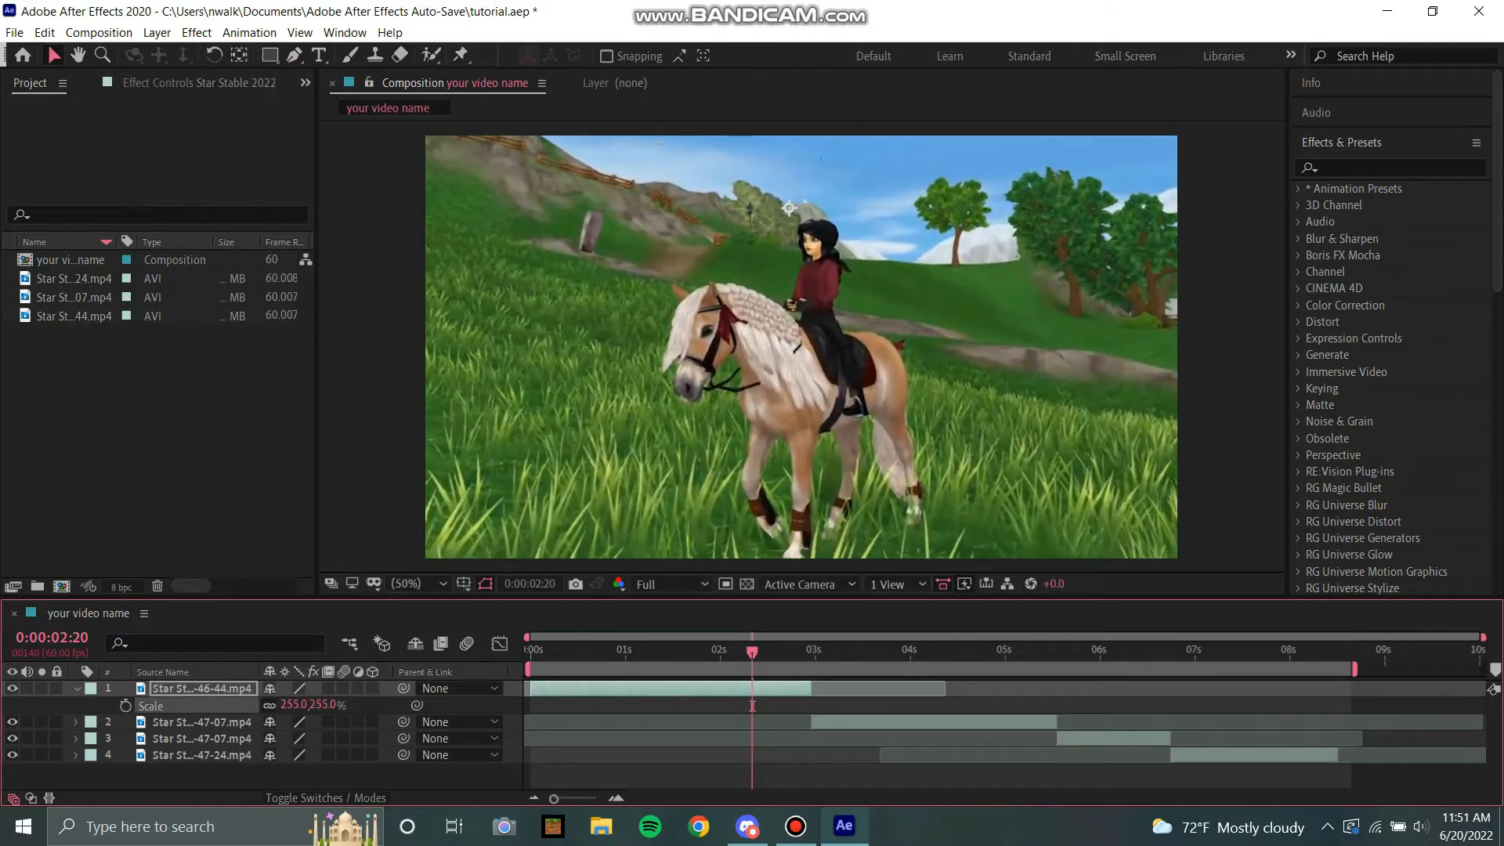
{"action": "left_click_drag", "start_coordinate": [814, 360], "coordinate": [800, 321]}
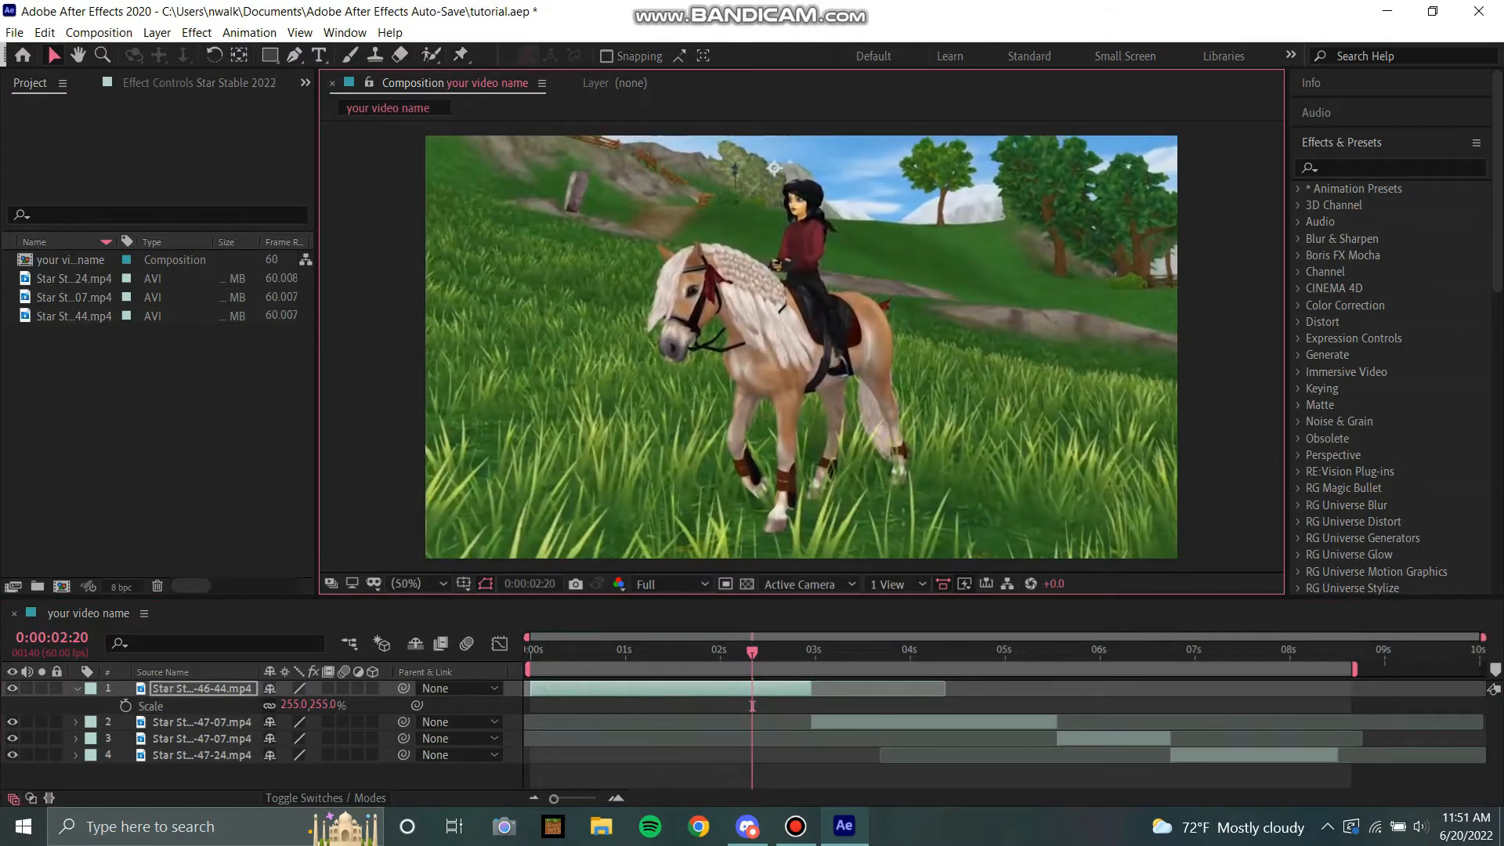
Step: Scale the first 47-07 section to 241%
{"action": "left_click", "coordinate": [866, 651]}
{"action": "left_click", "coordinate": [873, 722]}
{"action": "key", "text": "s"}
{"action": "left_click_drag", "start_coordinate": [294, 738], "coordinate": [405, 738]}
{"action": "key", "text": "space"}
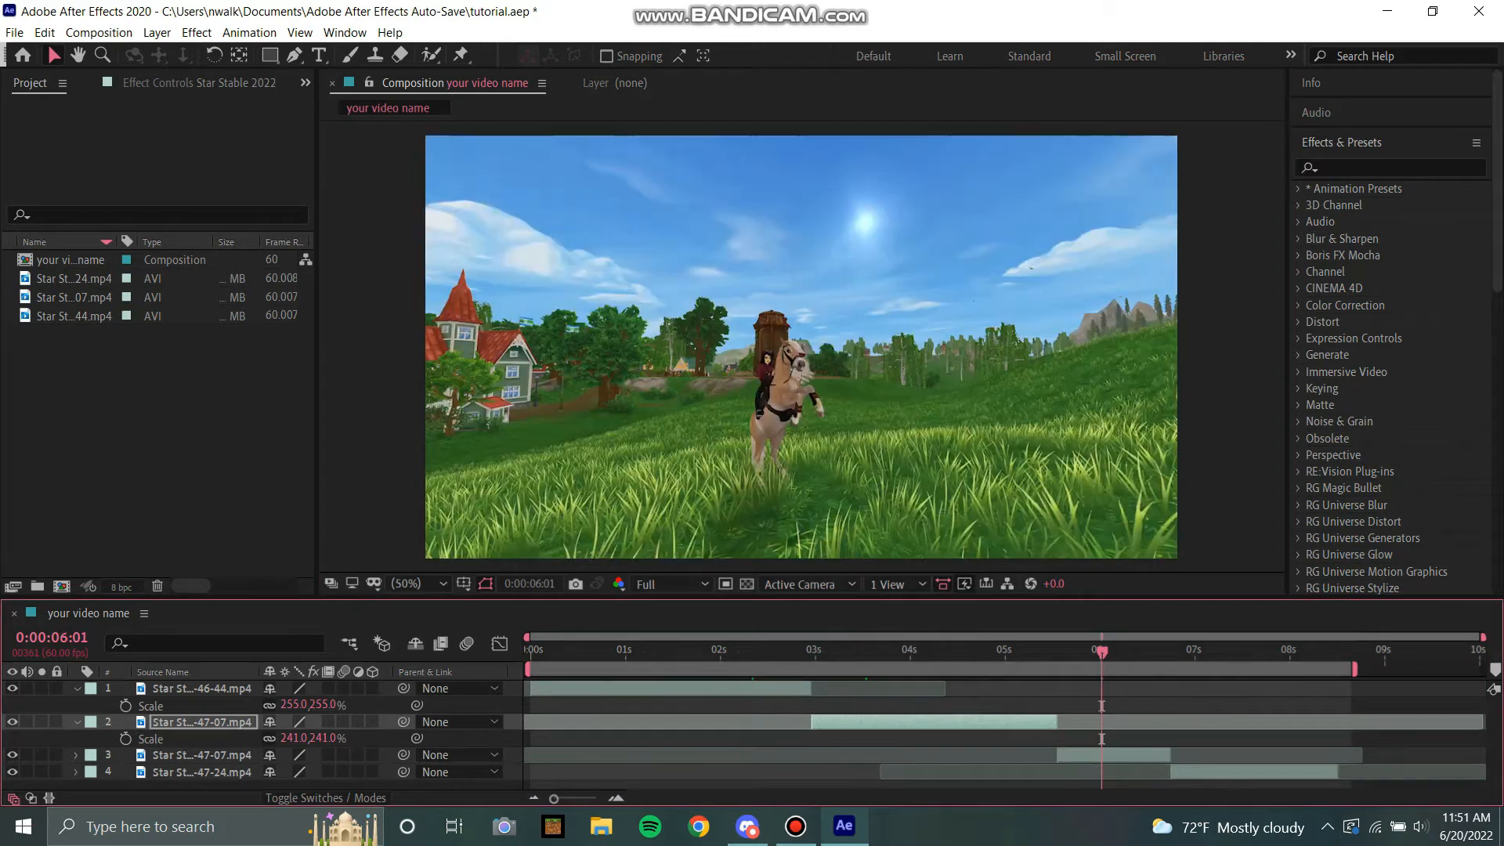
Step: Scale the second 47-07 section to 263% and reposition it in the frame
{"action": "left_click", "coordinate": [1109, 755]}
{"action": "key", "text": "s"}
{"action": "left_click_drag", "start_coordinate": [296, 771], "coordinate": [424, 771]}
{"action": "left_click_drag", "start_coordinate": [887, 233], "coordinate": [904, 179]}
Step: Scale the 47-24 layer to 241%, move it up to centre the horse and rider, and check the framing at 0:00:07:39
{"action": "left_click", "coordinate": [1215, 651]}
{"action": "scroll", "coordinate": [1222, 771], "scroll_direction": "down", "scroll_amount": 1}
{"action": "left_click", "coordinate": [1242, 782]}
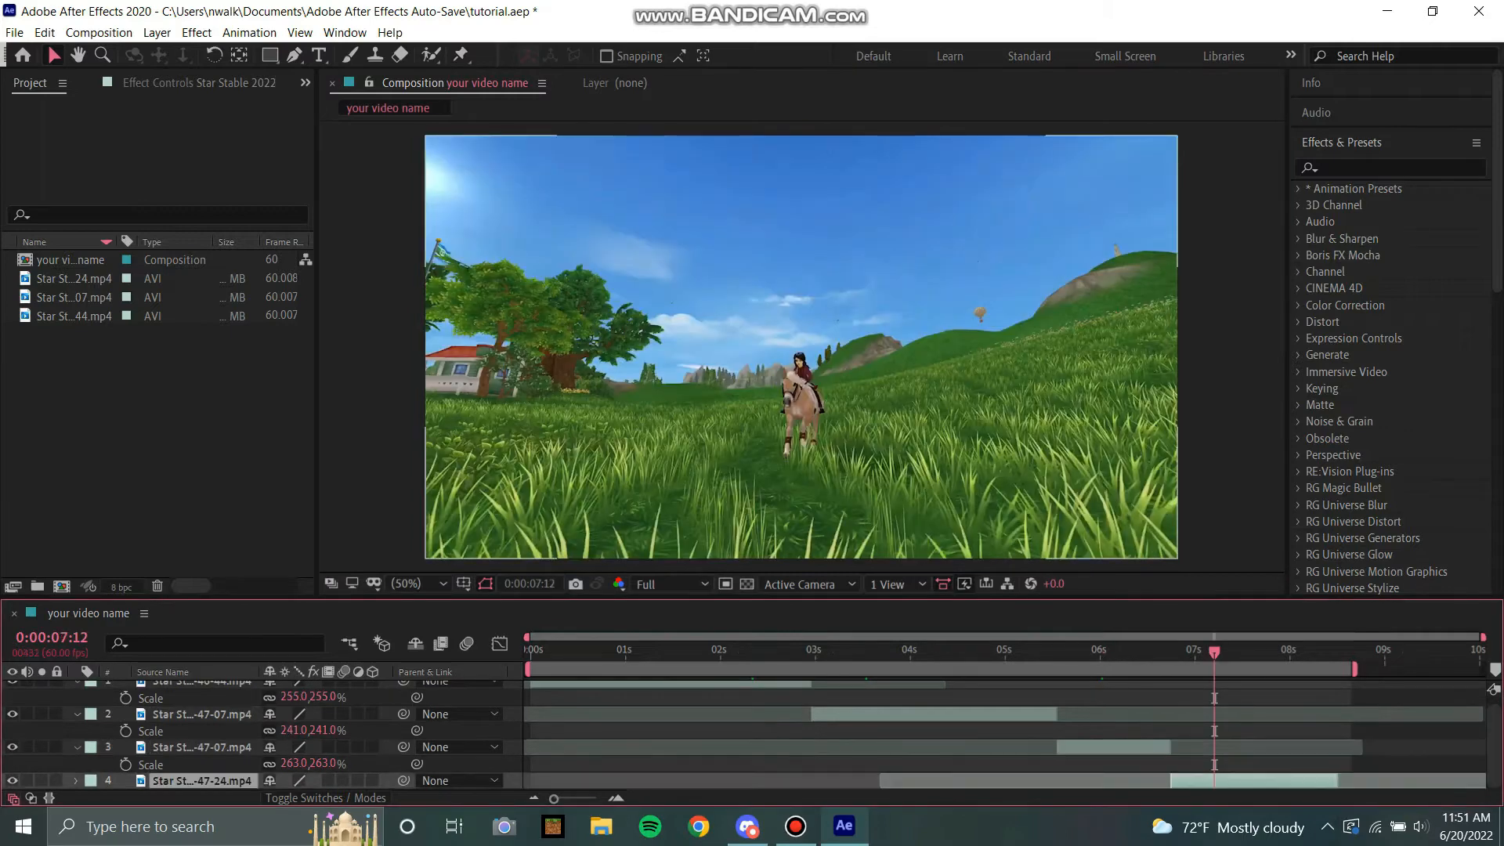
{"action": "key", "text": "s"}
{"action": "left_click_drag", "start_coordinate": [309, 781], "coordinate": [349, 781]}
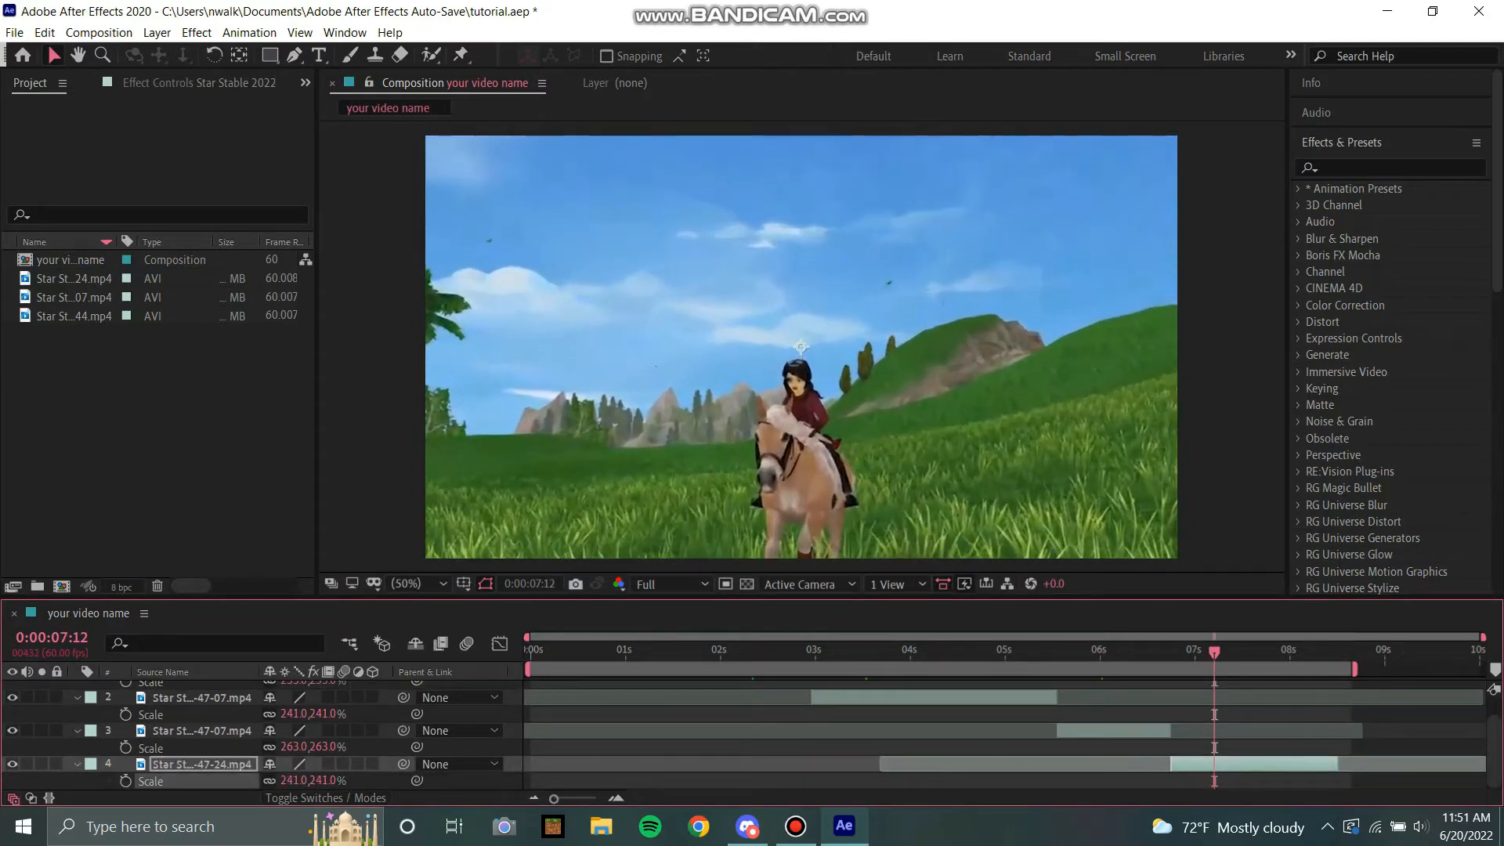
{"action": "left_click_drag", "start_coordinate": [801, 423], "coordinate": [767, 278]}
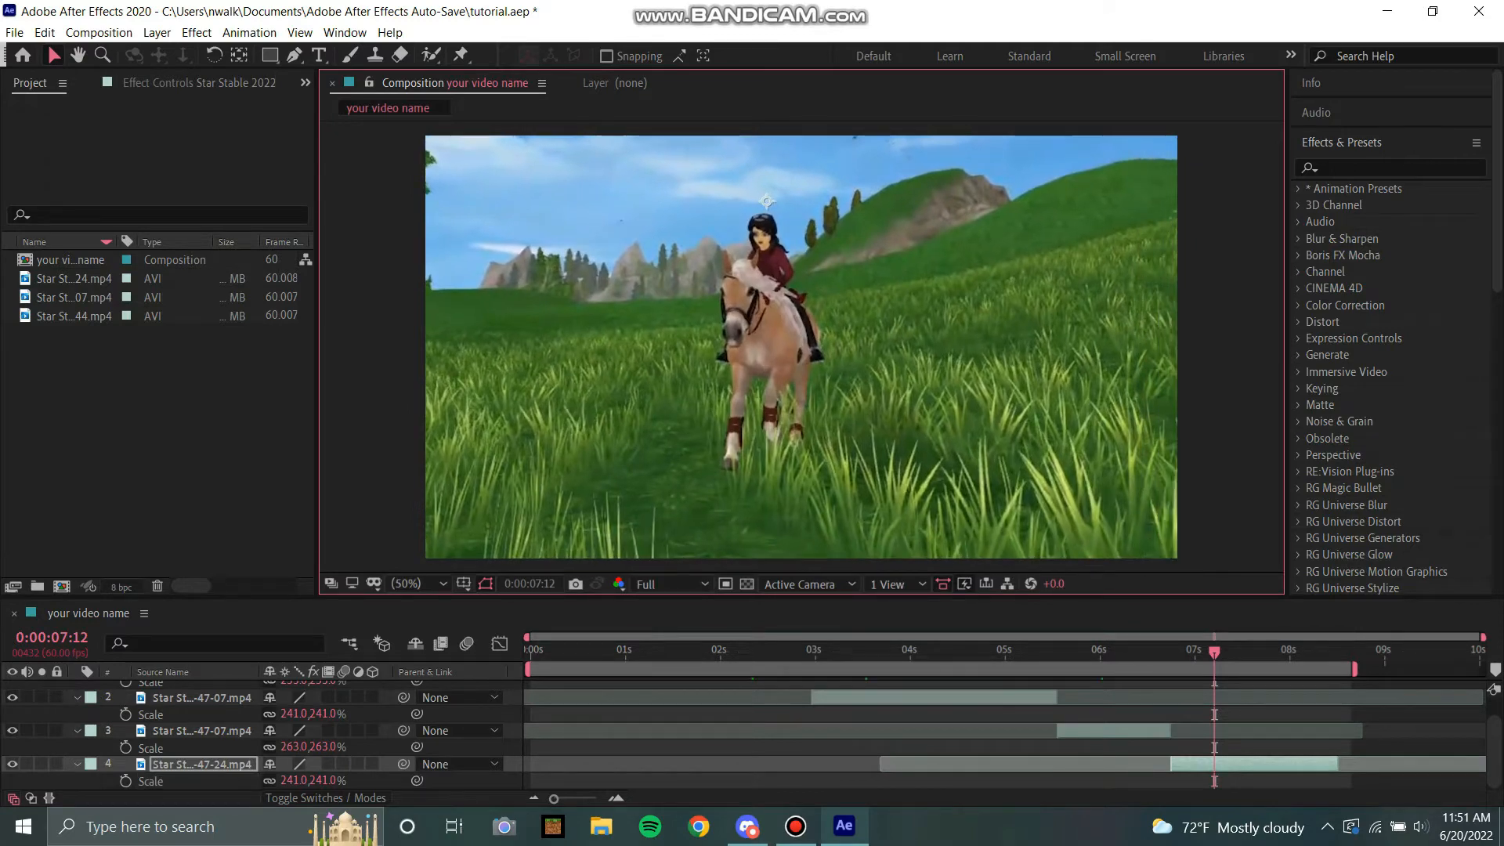
{"action": "left_click_drag", "start_coordinate": [767, 202], "coordinate": [802, 204]}
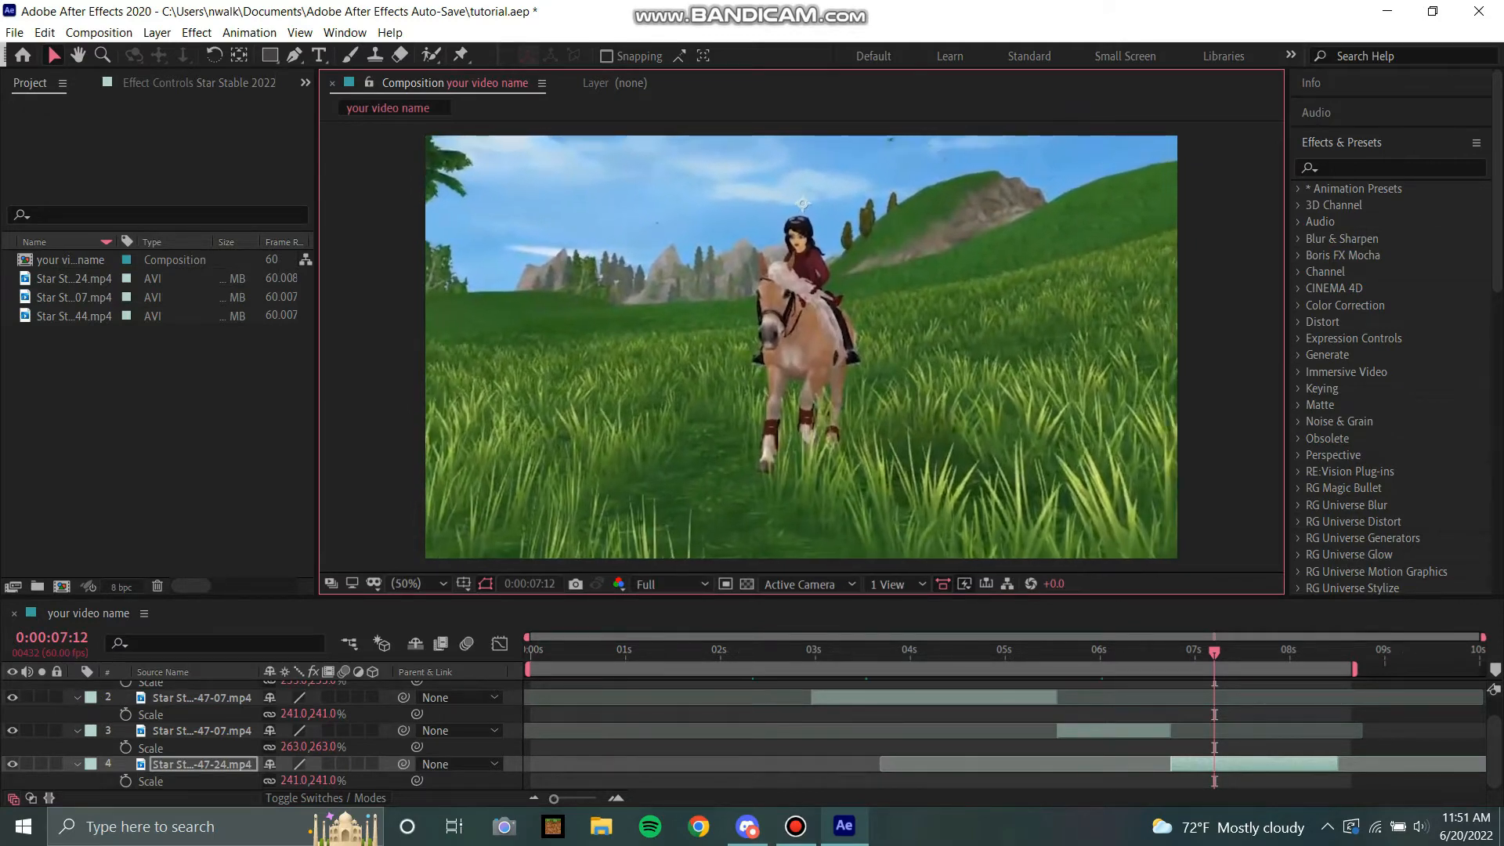
{"action": "left_click_drag", "start_coordinate": [1214, 652], "coordinate": [1256, 652]}
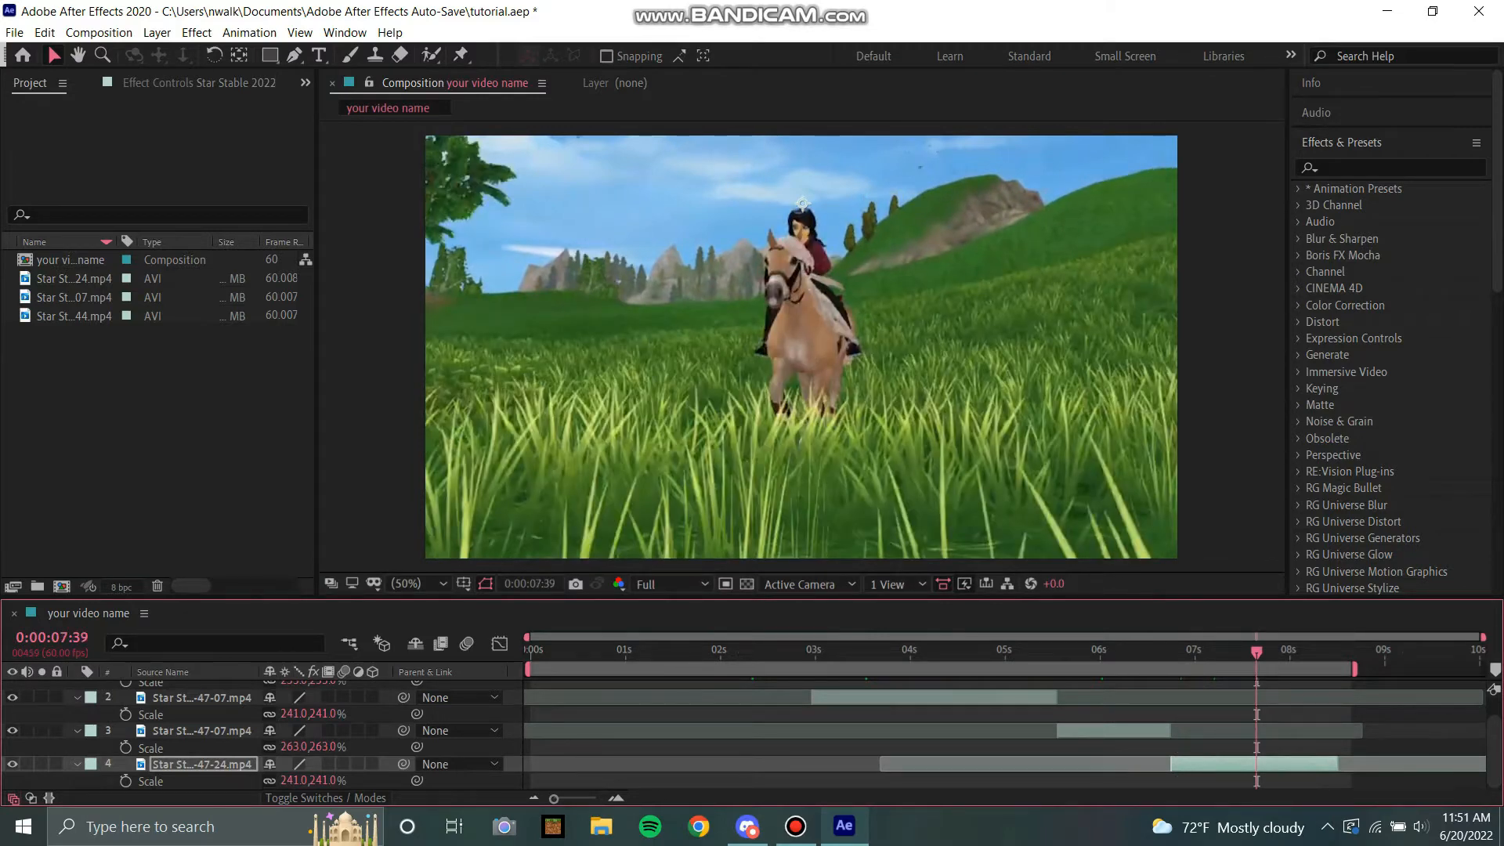
Step: Collapse the Scale properties of all layers and save the project
{"action": "key", "text": "ctrl+shift+a"}
{"action": "key", "text": "s"}
{"action": "left_click", "coordinate": [14, 33]}
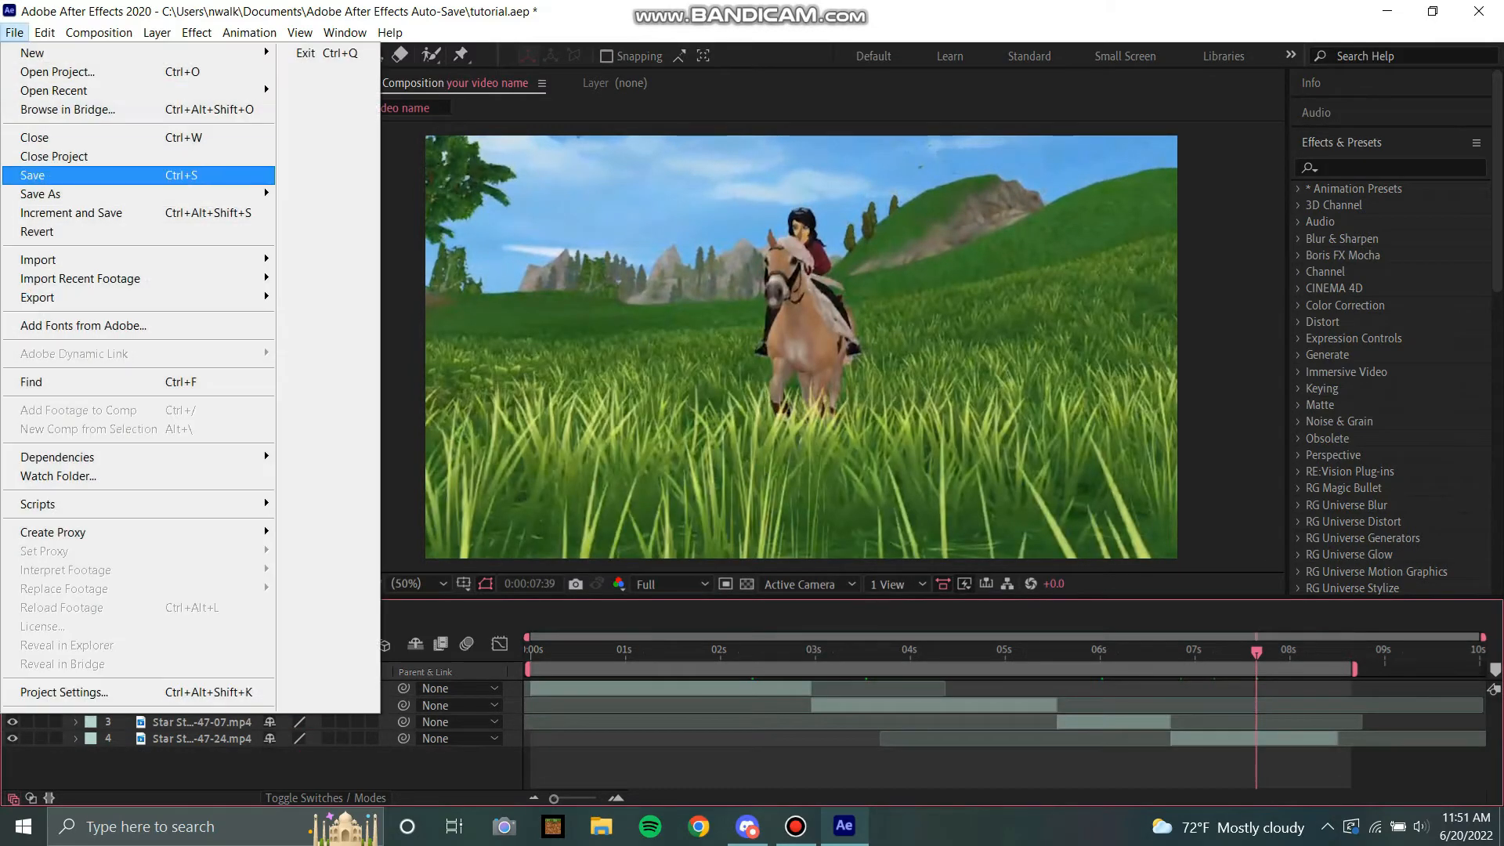
{"action": "left_click", "coordinate": [34, 174]}
Step: Pre-compose the 46-44 layer, moving all attributes into the new composition
{"action": "left_click", "coordinate": [197, 687]}
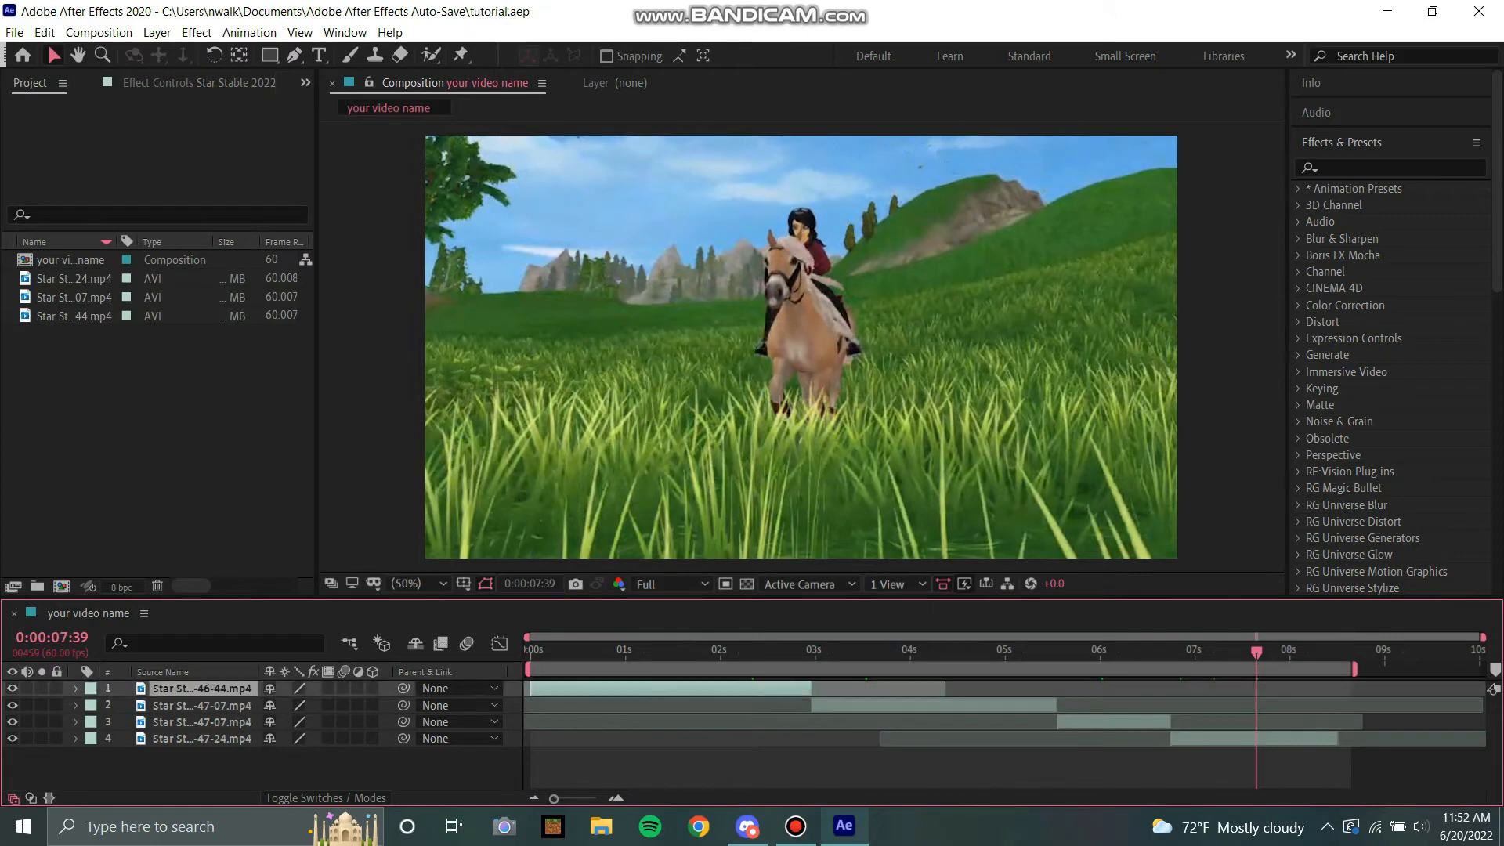
{"action": "right_click", "coordinate": [197, 688]}
{"action": "left_click", "coordinate": [258, 598]}
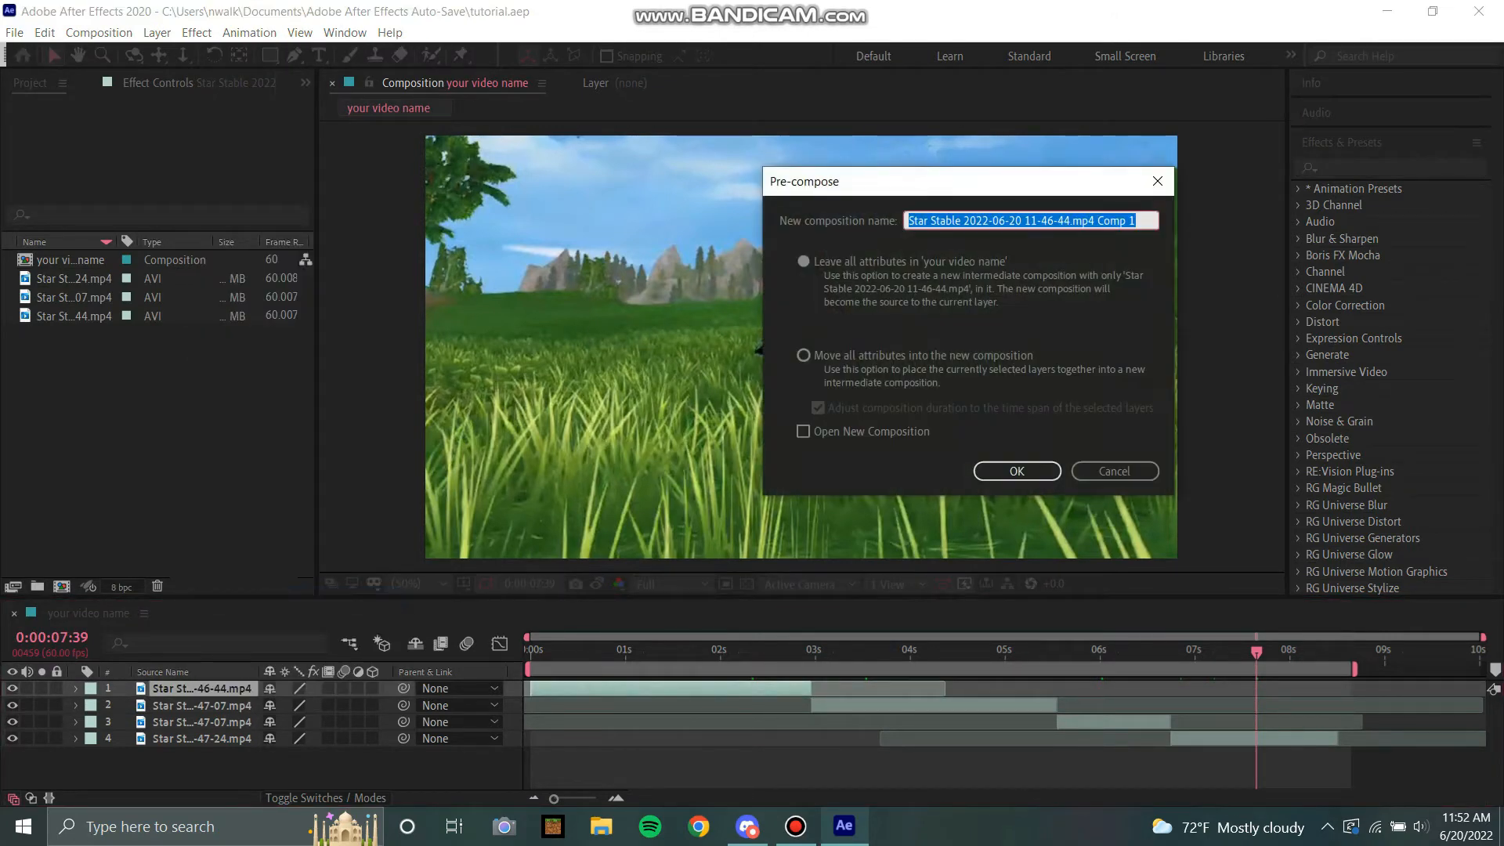
{"action": "left_click", "coordinate": [804, 355]}
{"action": "left_click", "coordinate": [1017, 471]}
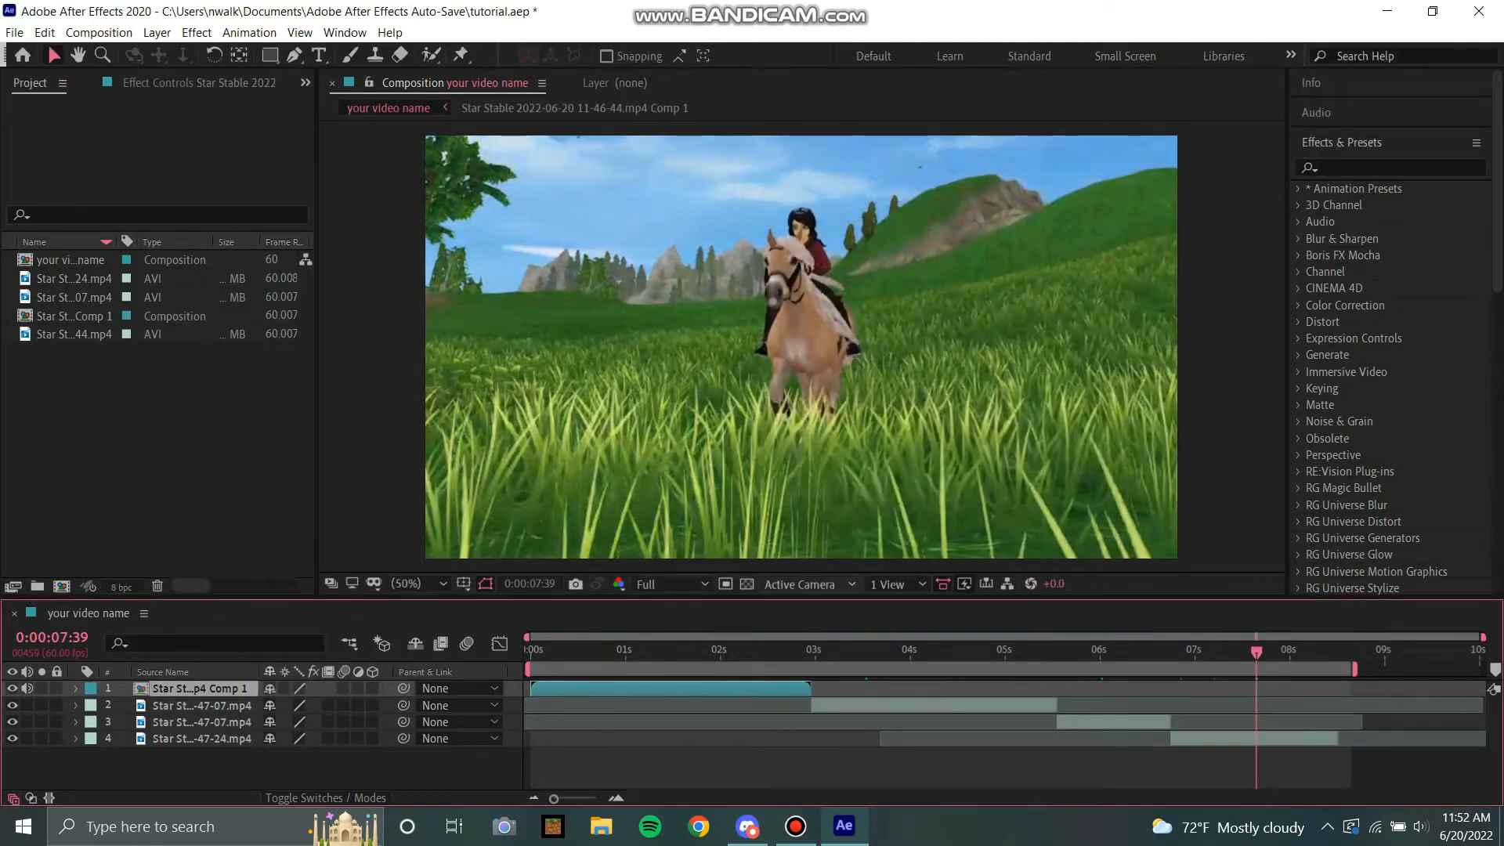
Step: Pre-compose the two 47-07 layers and the 47-24 layer separately, moving all attributes into each new composition
{"action": "left_click", "coordinate": [201, 705]}
{"action": "key", "text": "ctrl+shift+c"}
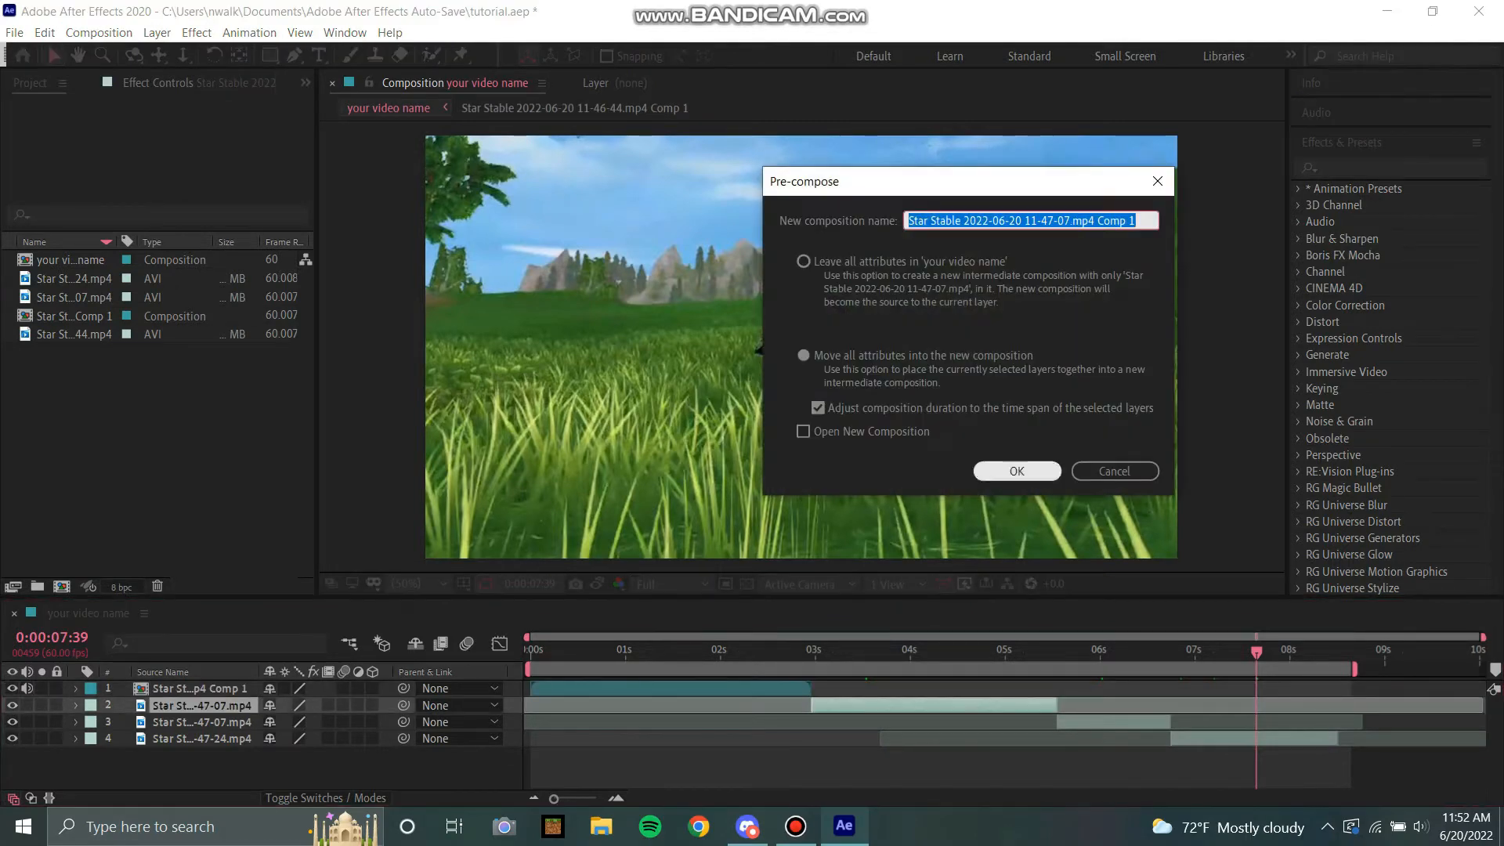
{"action": "left_click", "coordinate": [1017, 471]}
{"action": "left_click", "coordinate": [201, 722]}
{"action": "key", "text": "ctrl+shift+c"}
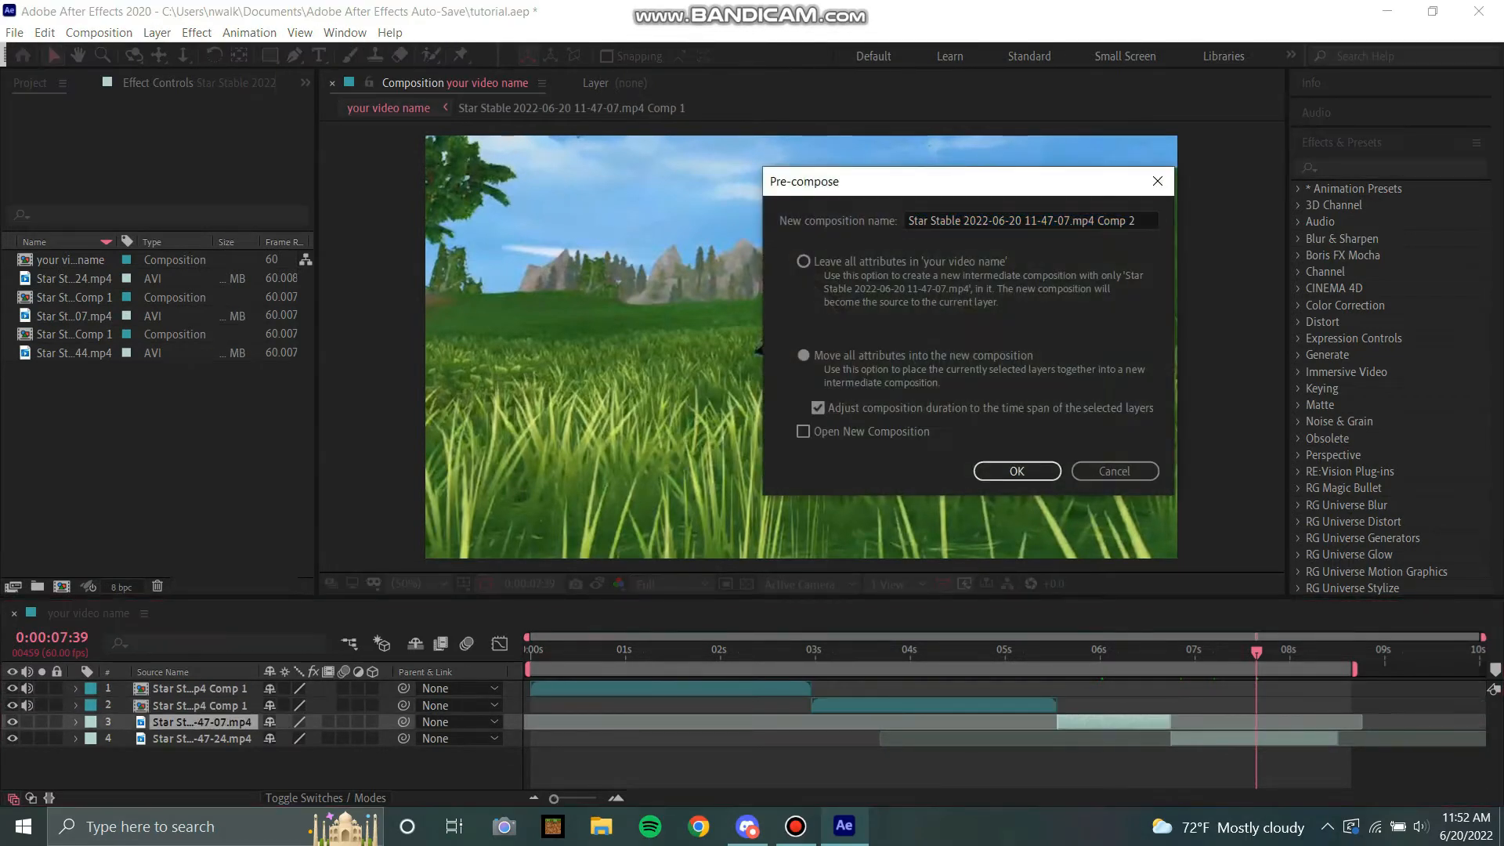
{"action": "left_click", "coordinate": [1016, 468]}
{"action": "left_click", "coordinate": [201, 739]}
{"action": "key", "text": "ctrl+shift+c"}
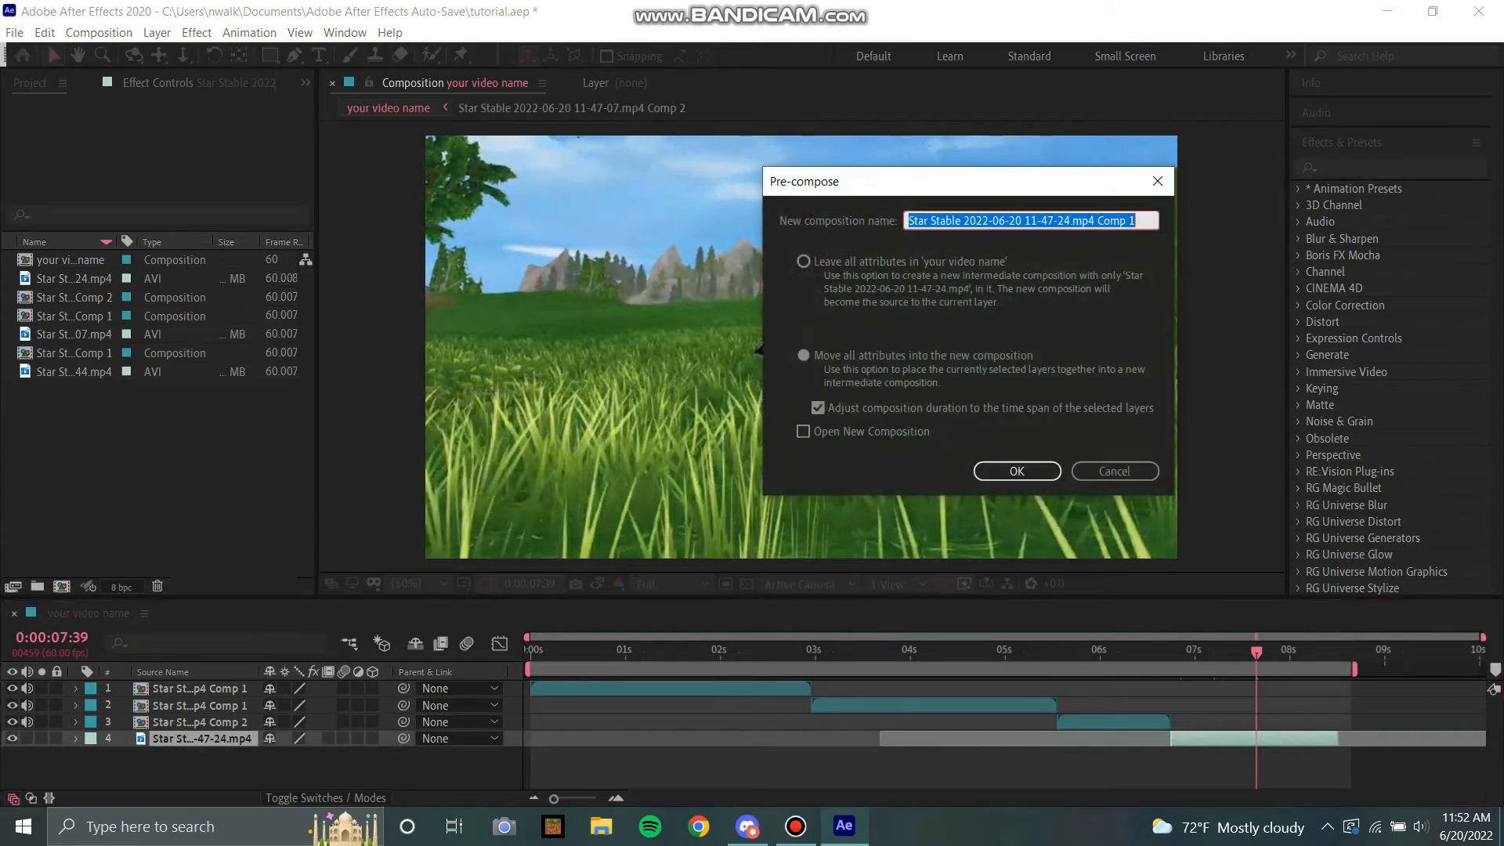
{"action": "left_click", "coordinate": [1015, 467]}
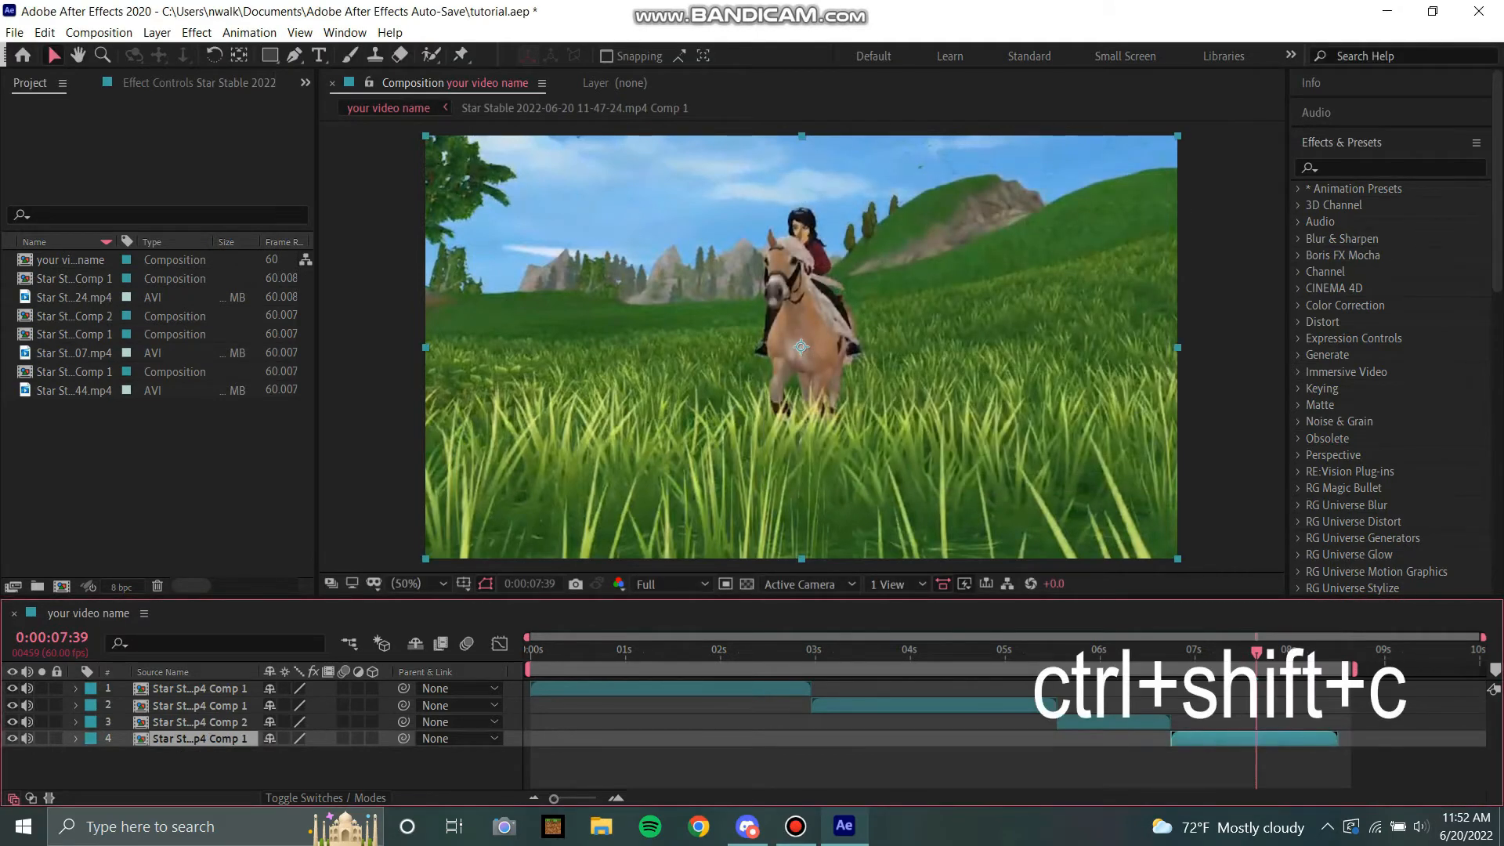
{"action": "left_click", "coordinate": [941, 766]}
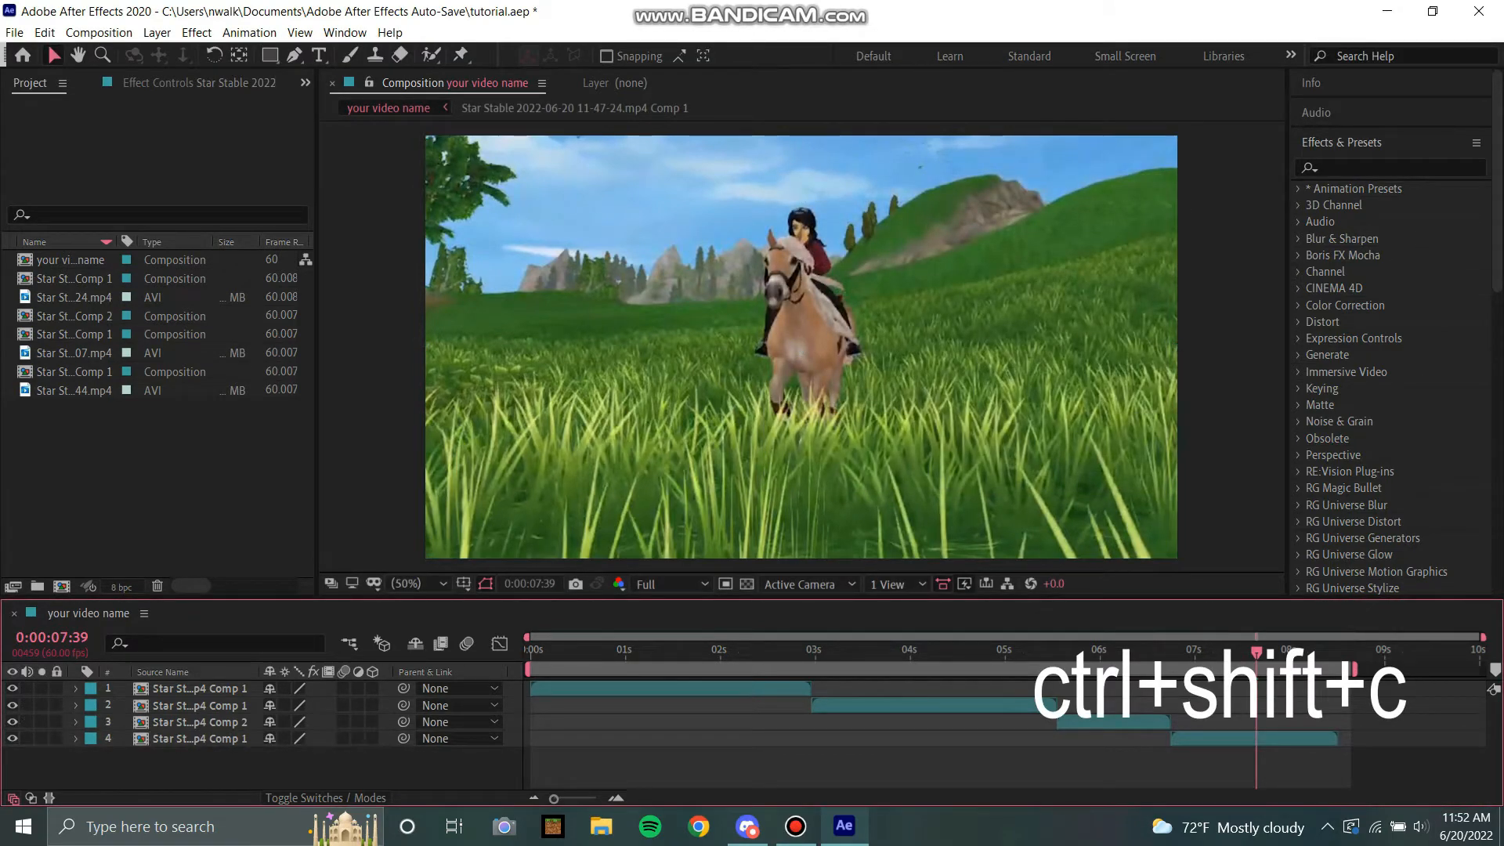
Step: Find the Twixtor effect and apply it to the first pre-composed clip
{"action": "left_click", "coordinate": [607, 652]}
{"action": "left_click", "coordinate": [619, 689]}
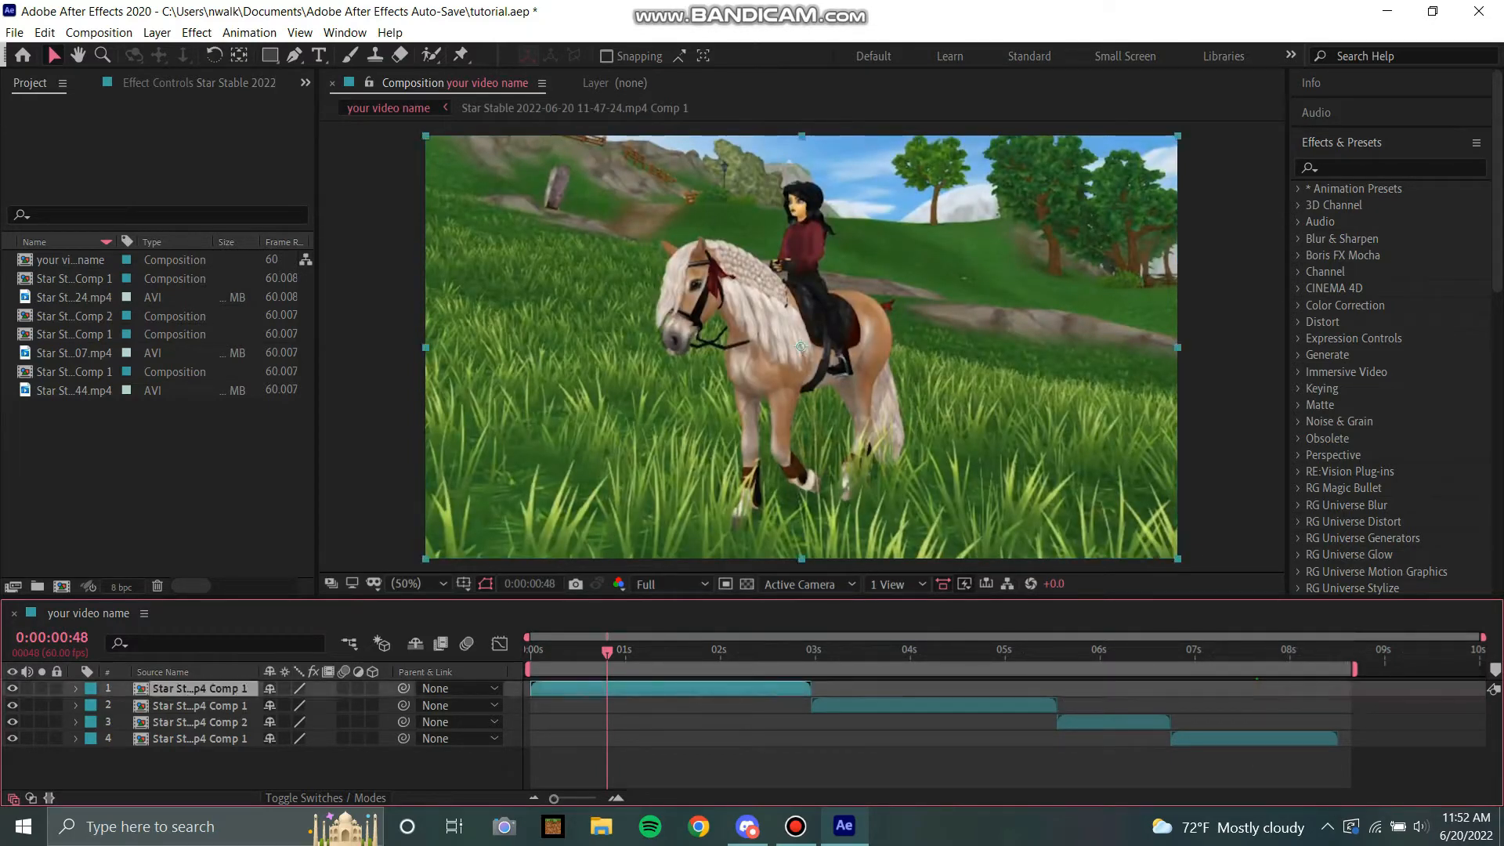
{"action": "left_click", "coordinate": [1390, 168]}
{"action": "type", "text": "twixtor"}
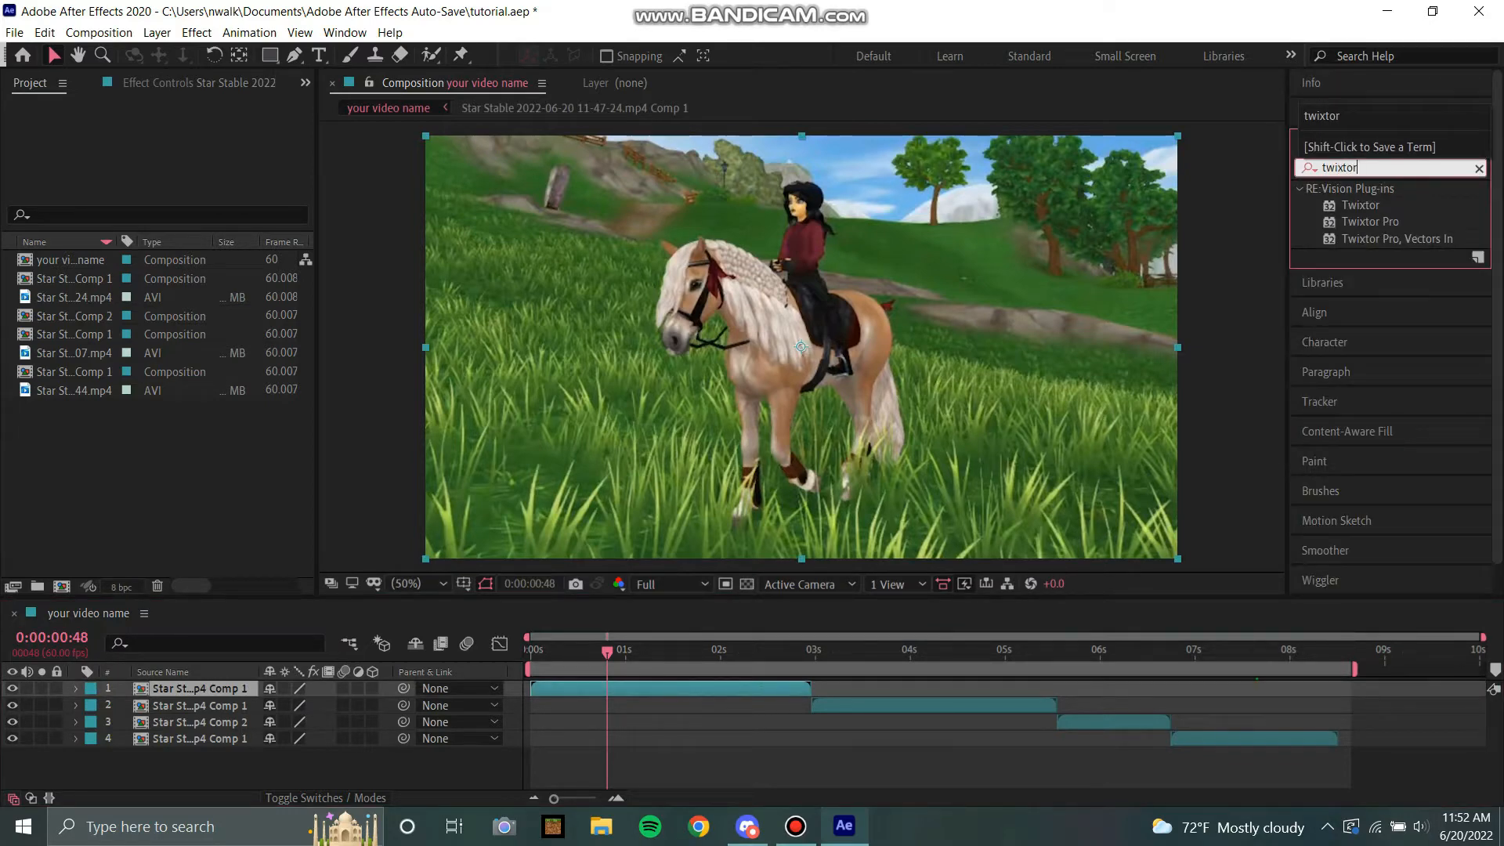
{"action": "double_click", "coordinate": [1361, 205]}
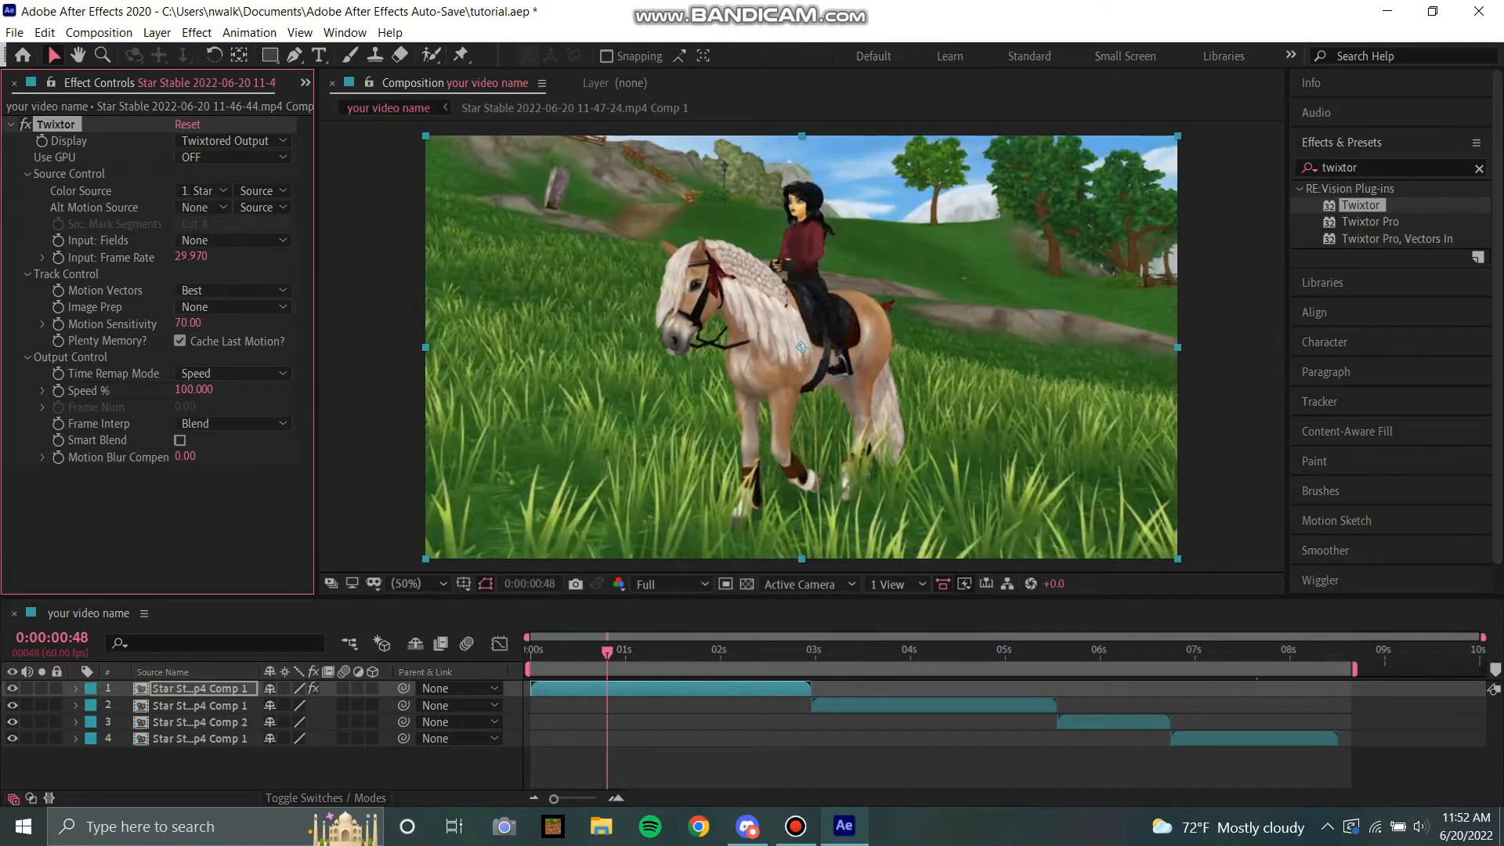
Step: Check the footage's frame rate and set Twixtor to input frame rate 60, motion sensitivity 100, speed 50%, Motion Weighted Blend and Smart Blend on
{"action": "left_click", "coordinate": [306, 82]}
{"action": "left_click", "coordinate": [349, 108]}
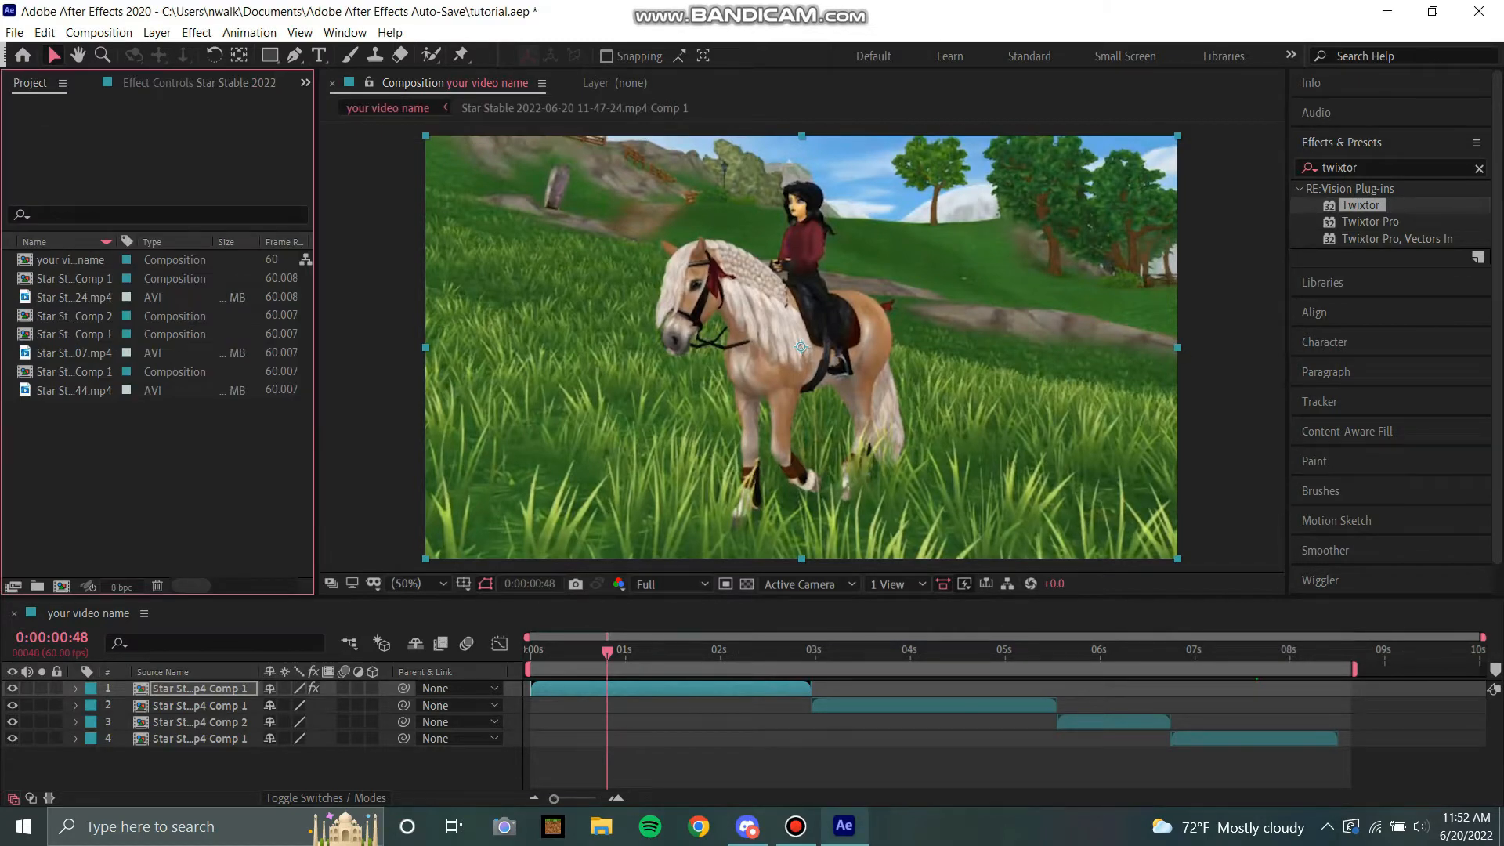
{"action": "left_click", "coordinate": [73, 298]}
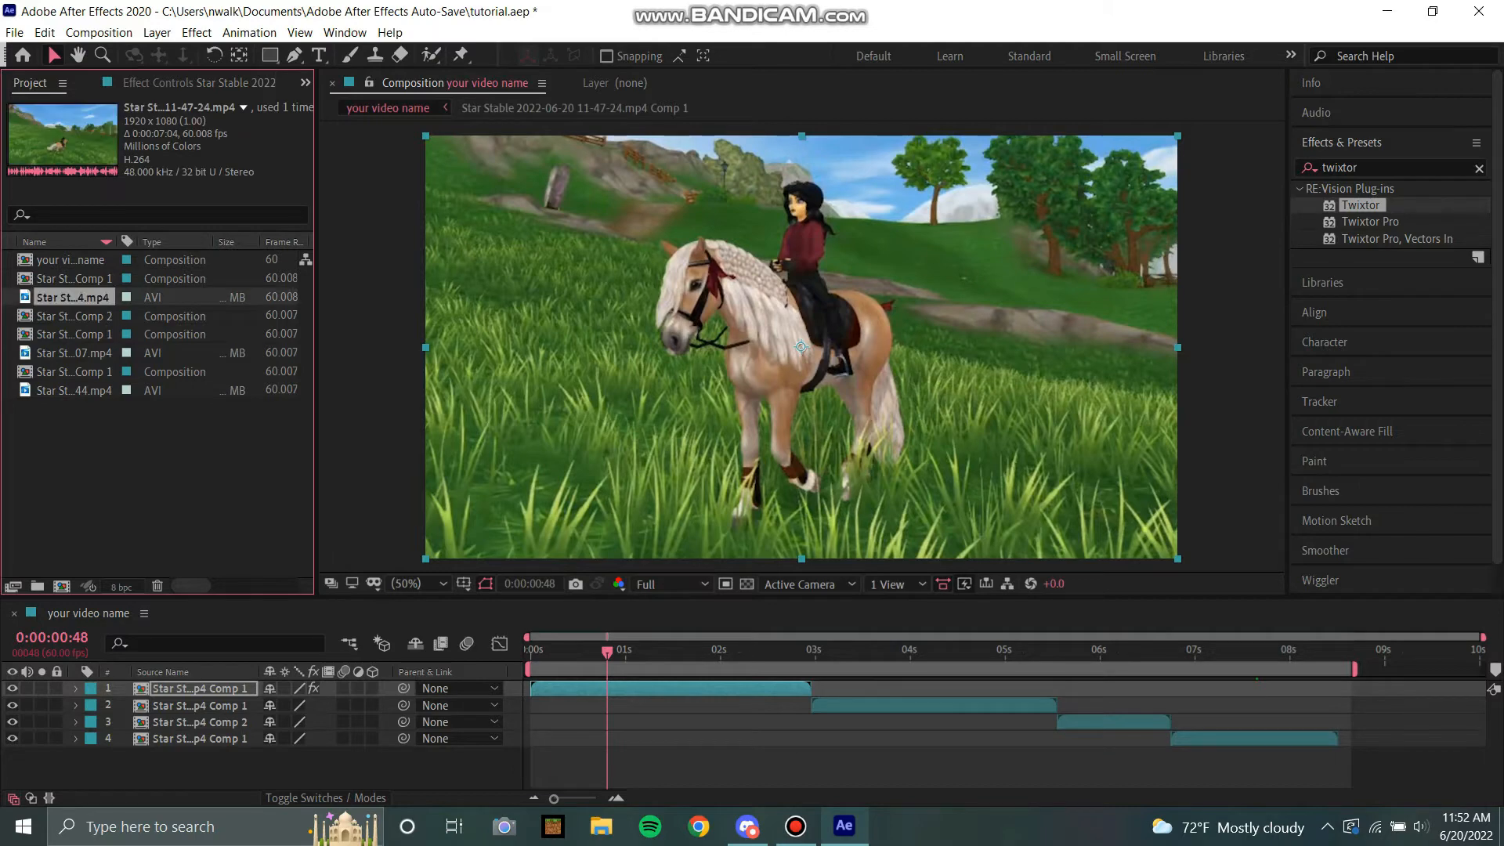
{"action": "left_click", "coordinate": [200, 83]}
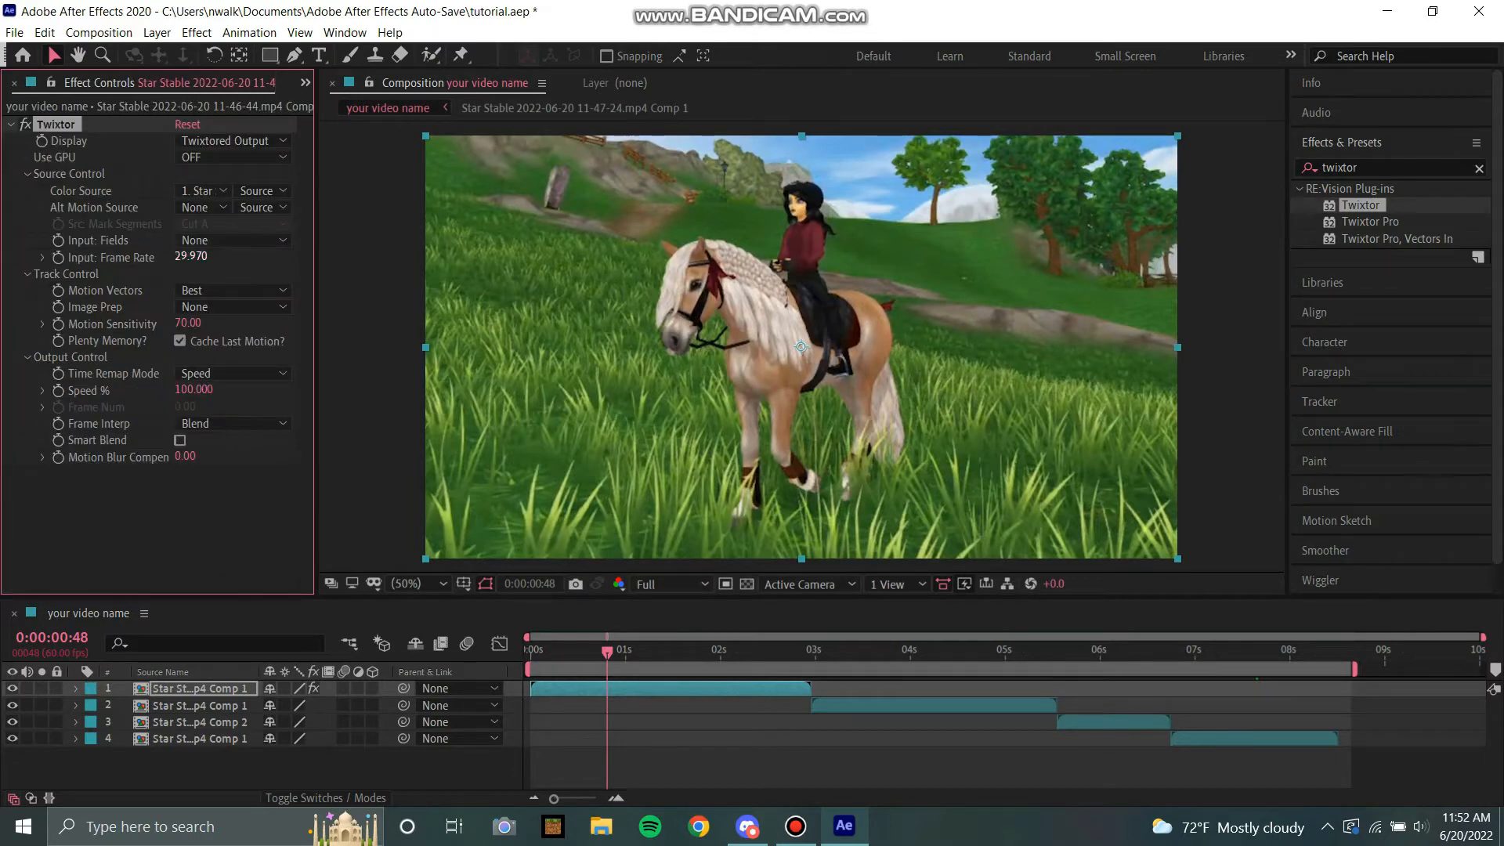
{"action": "type", "text": "60"}
{"action": "key", "text": "Return"}
{"action": "type", "text": "100"}
{"action": "key", "text": "Return"}
{"action": "key", "text": "Return"}
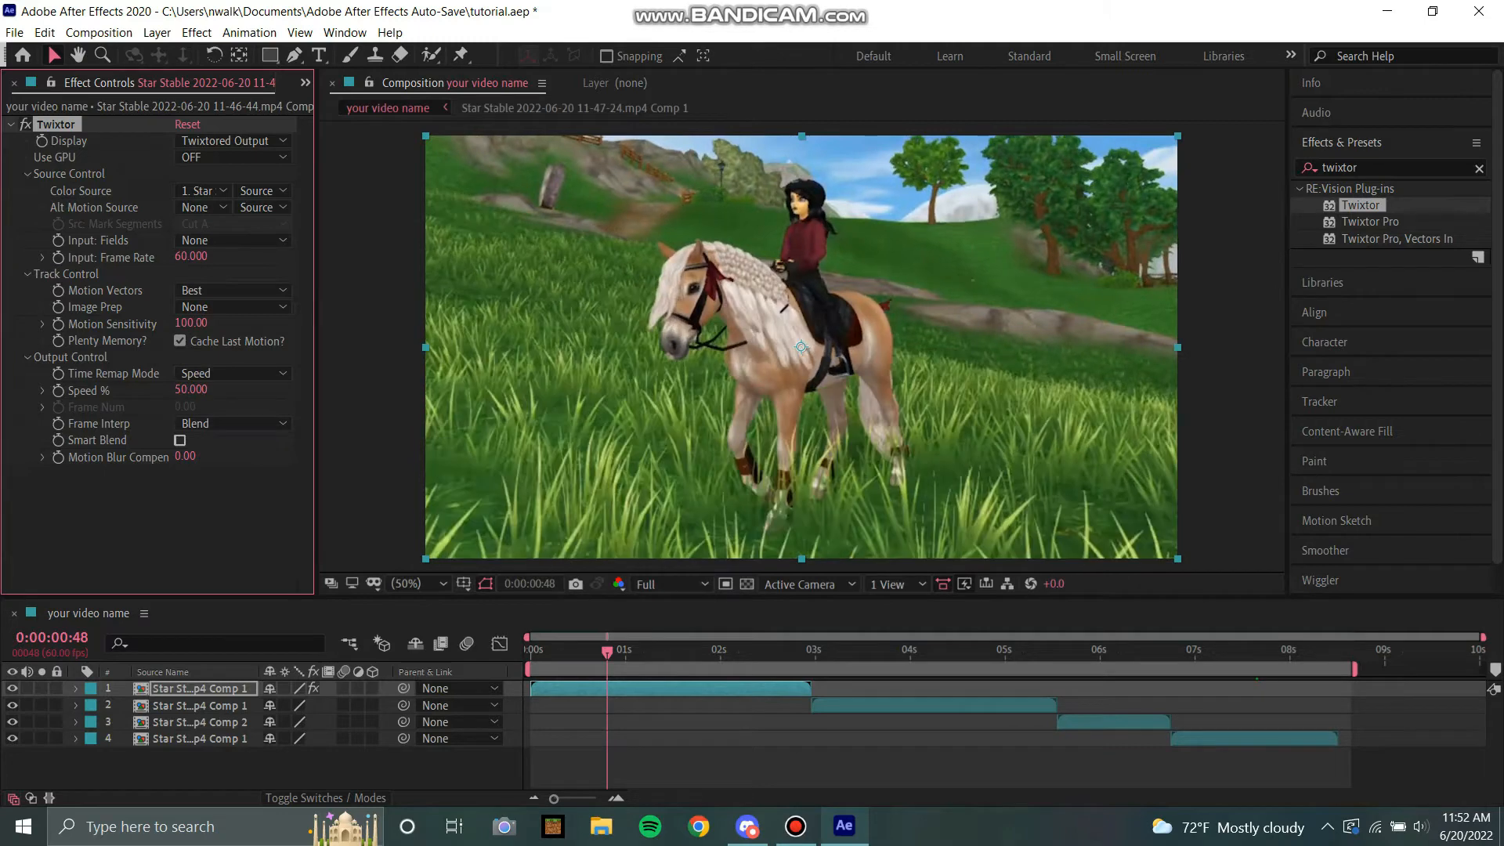
{"action": "left_click", "coordinate": [231, 423]}
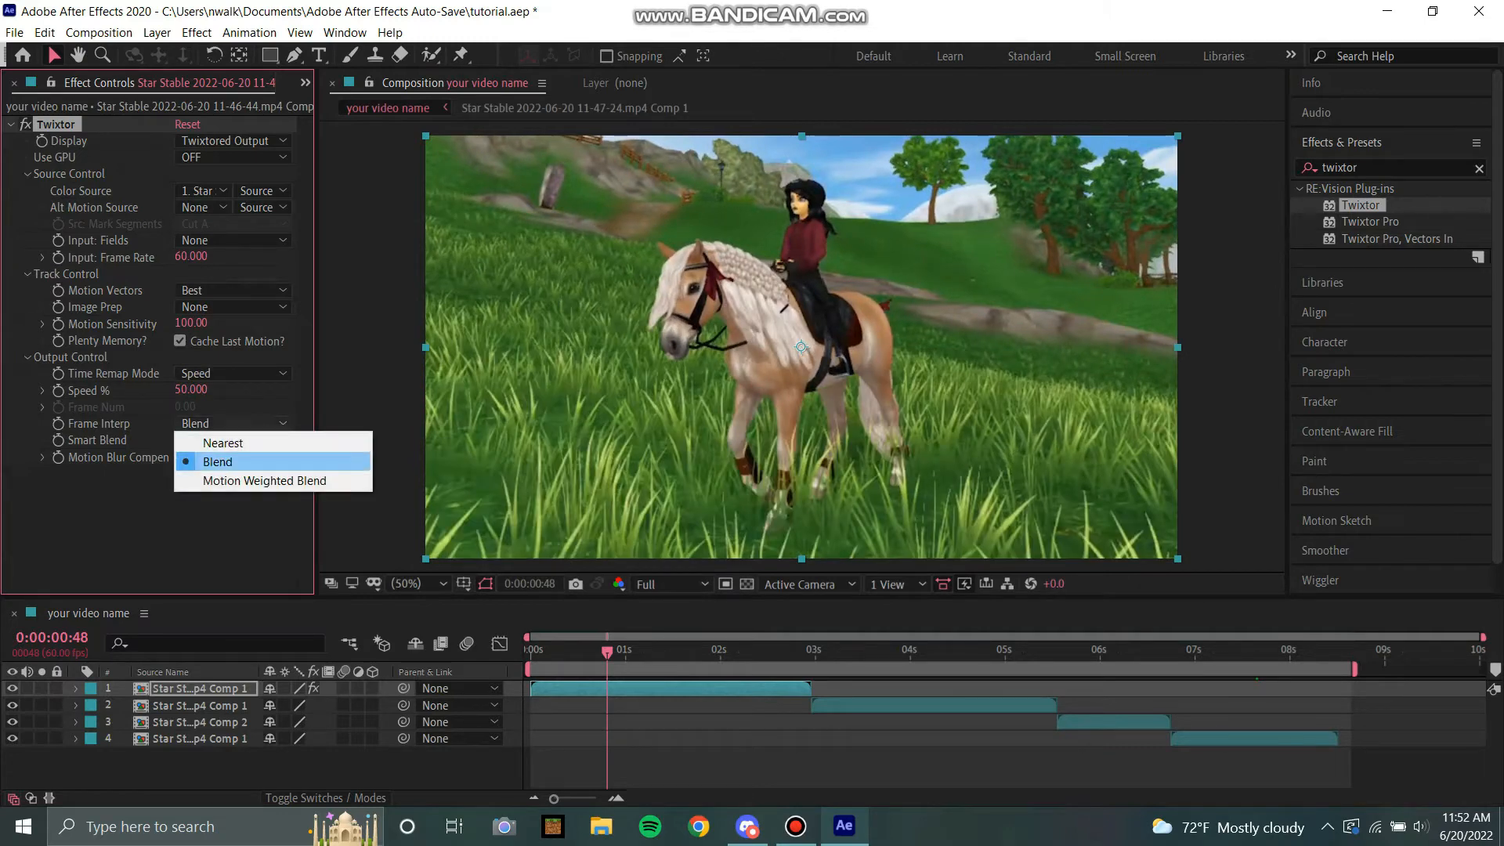
{"action": "left_click", "coordinate": [235, 481]}
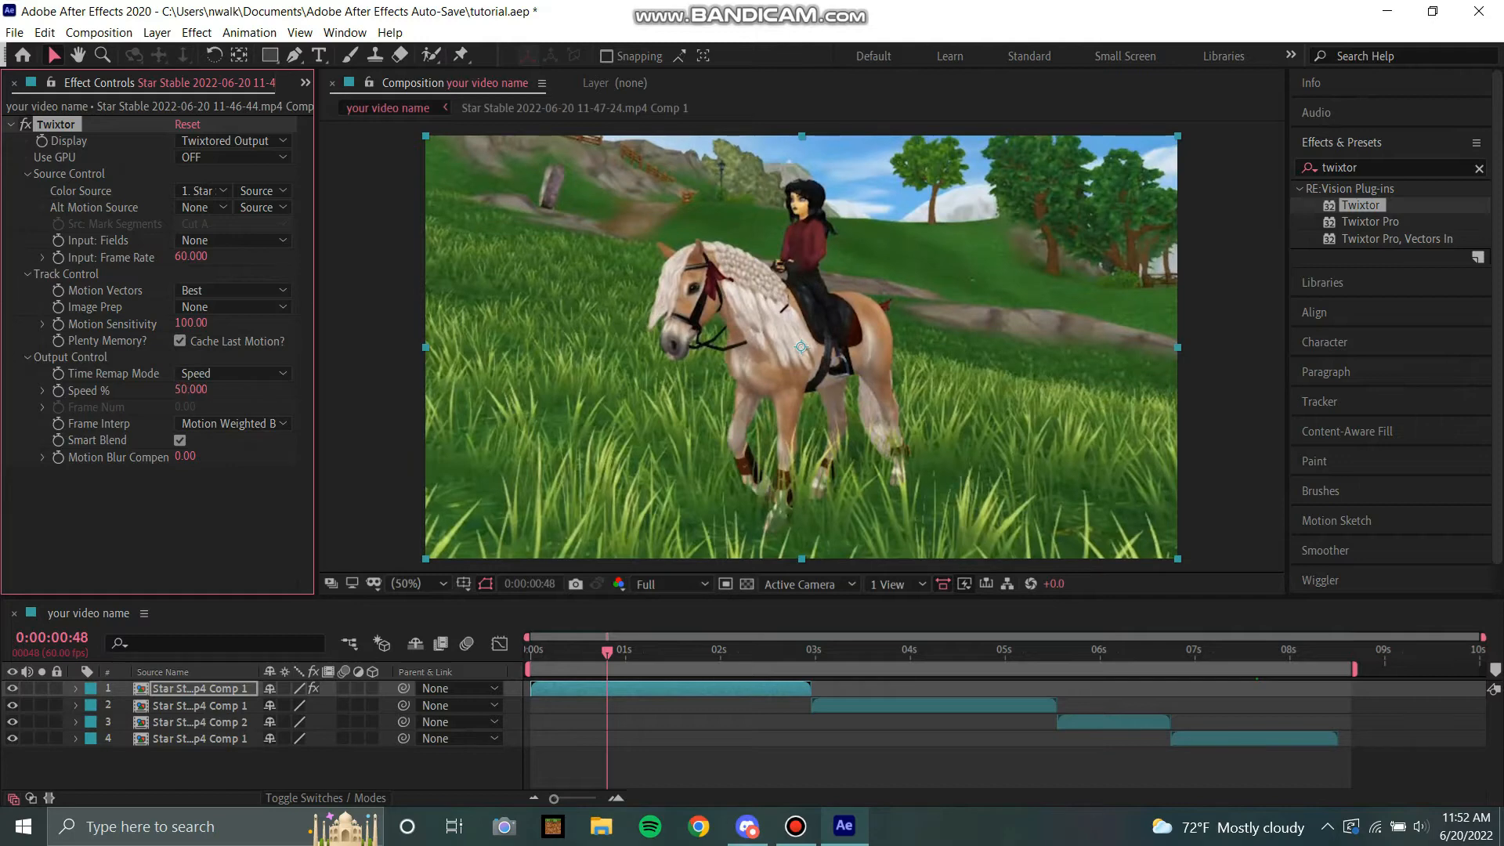
Step: Lower the composition's preview resolution to Third and save the project
{"action": "left_click_drag", "start_coordinate": [607, 652], "coordinate": [637, 652]}
{"action": "key", "text": "space"}
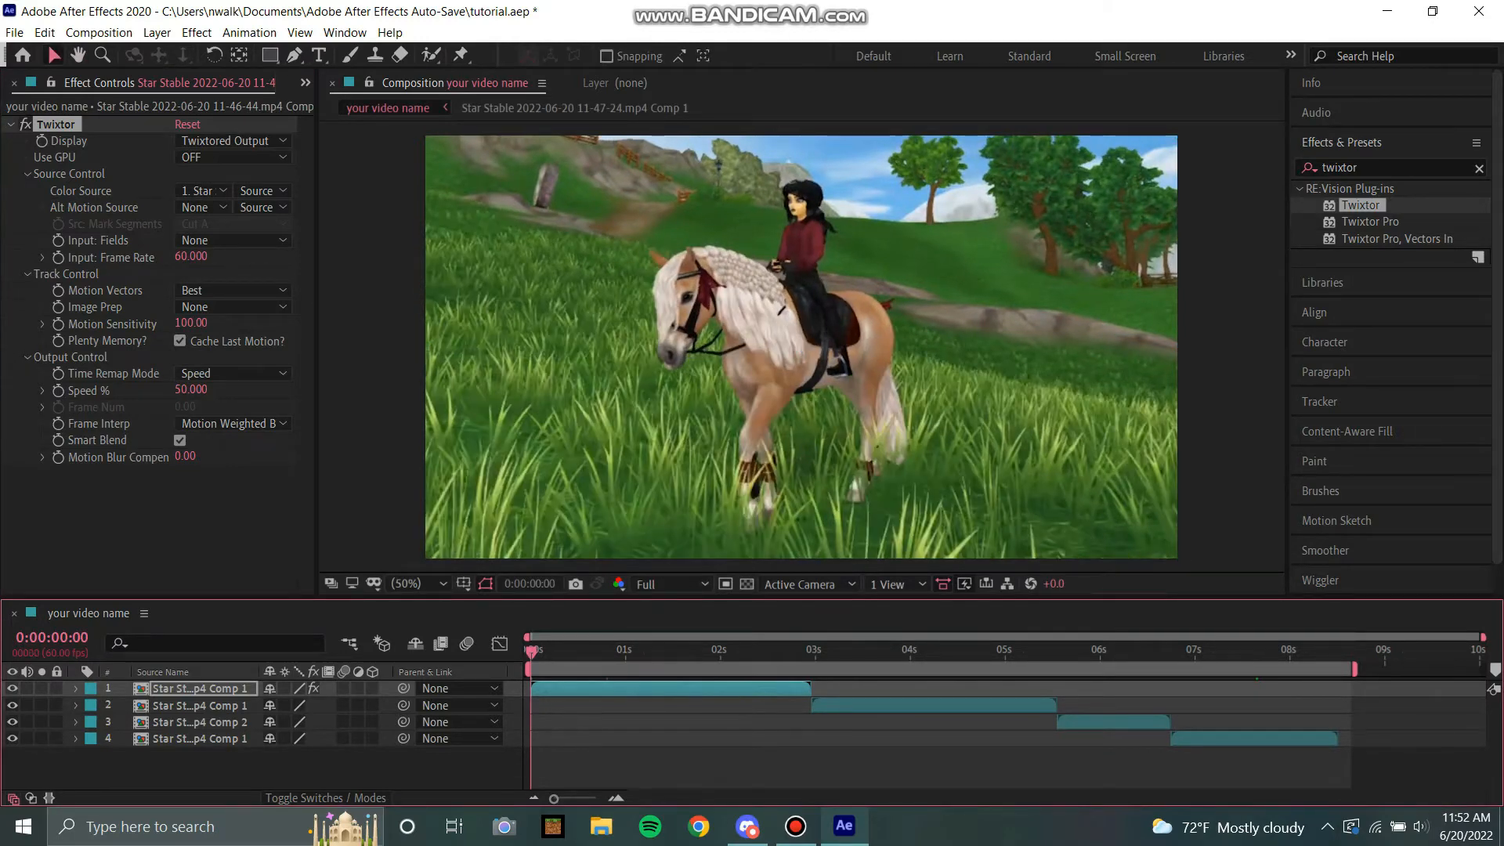
{"action": "key", "text": "space"}
{"action": "left_click", "coordinate": [672, 585]}
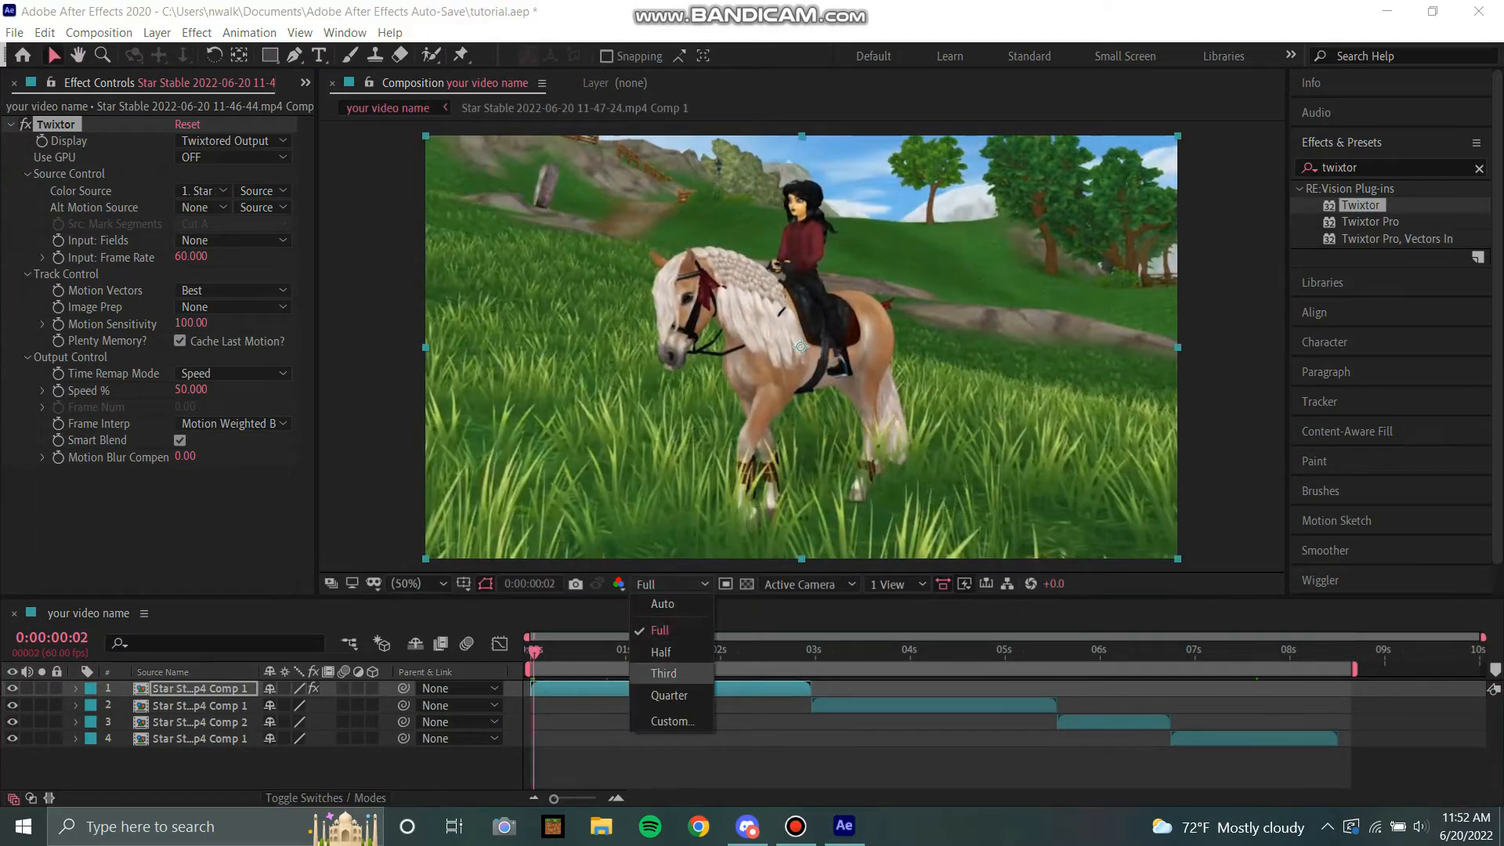
{"action": "left_click", "coordinate": [663, 673]}
{"action": "left_click", "coordinate": [14, 33]}
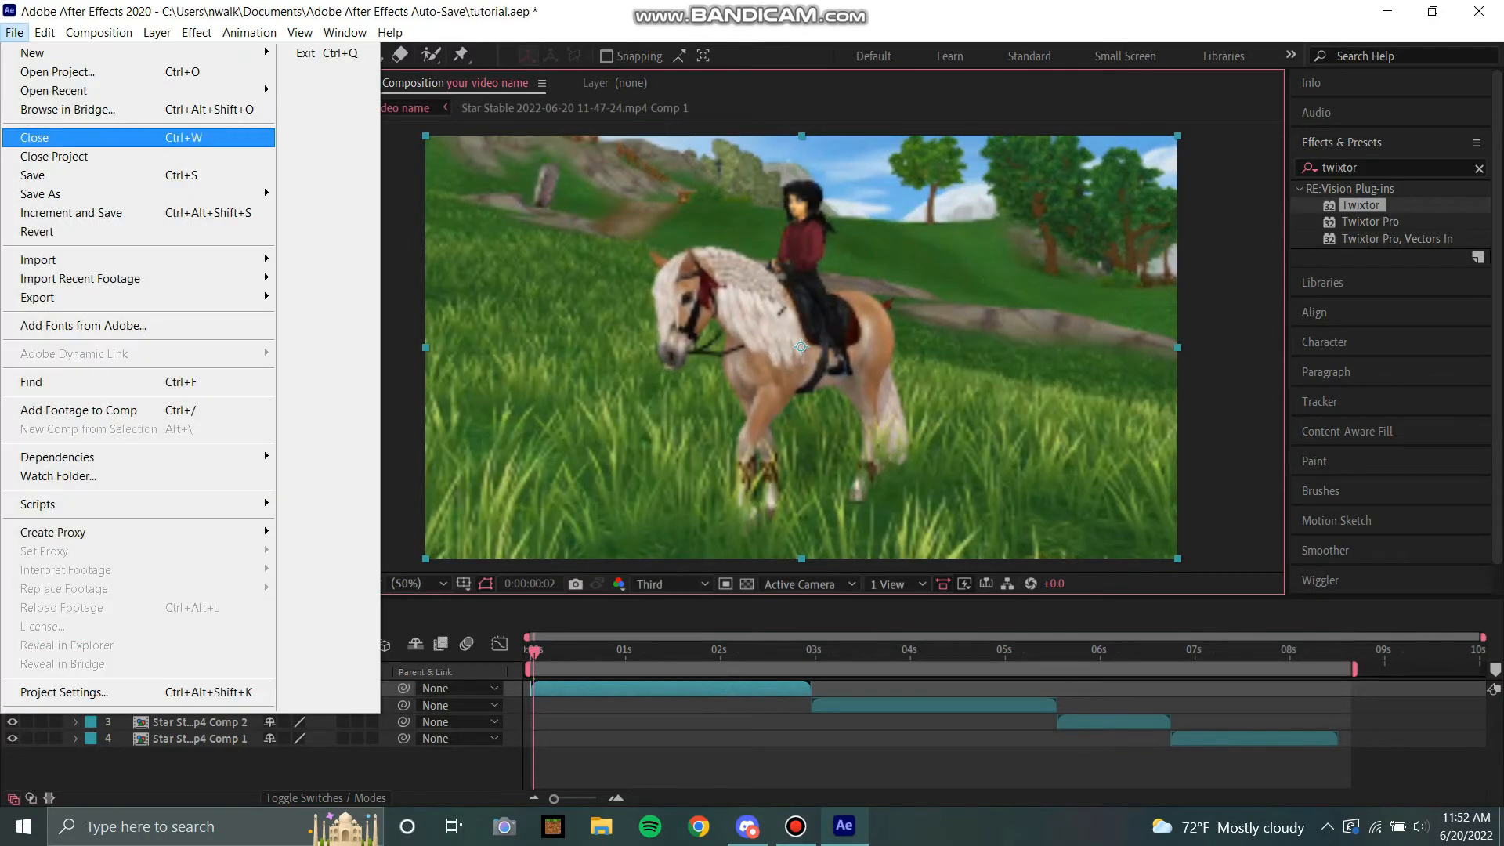
{"action": "left_click", "coordinate": [35, 174]}
Step: Play the first clip from the start to check its slowed motion
{"action": "left_click_drag", "start_coordinate": [535, 652], "coordinate": [550, 652]}
{"action": "key", "text": "space"}
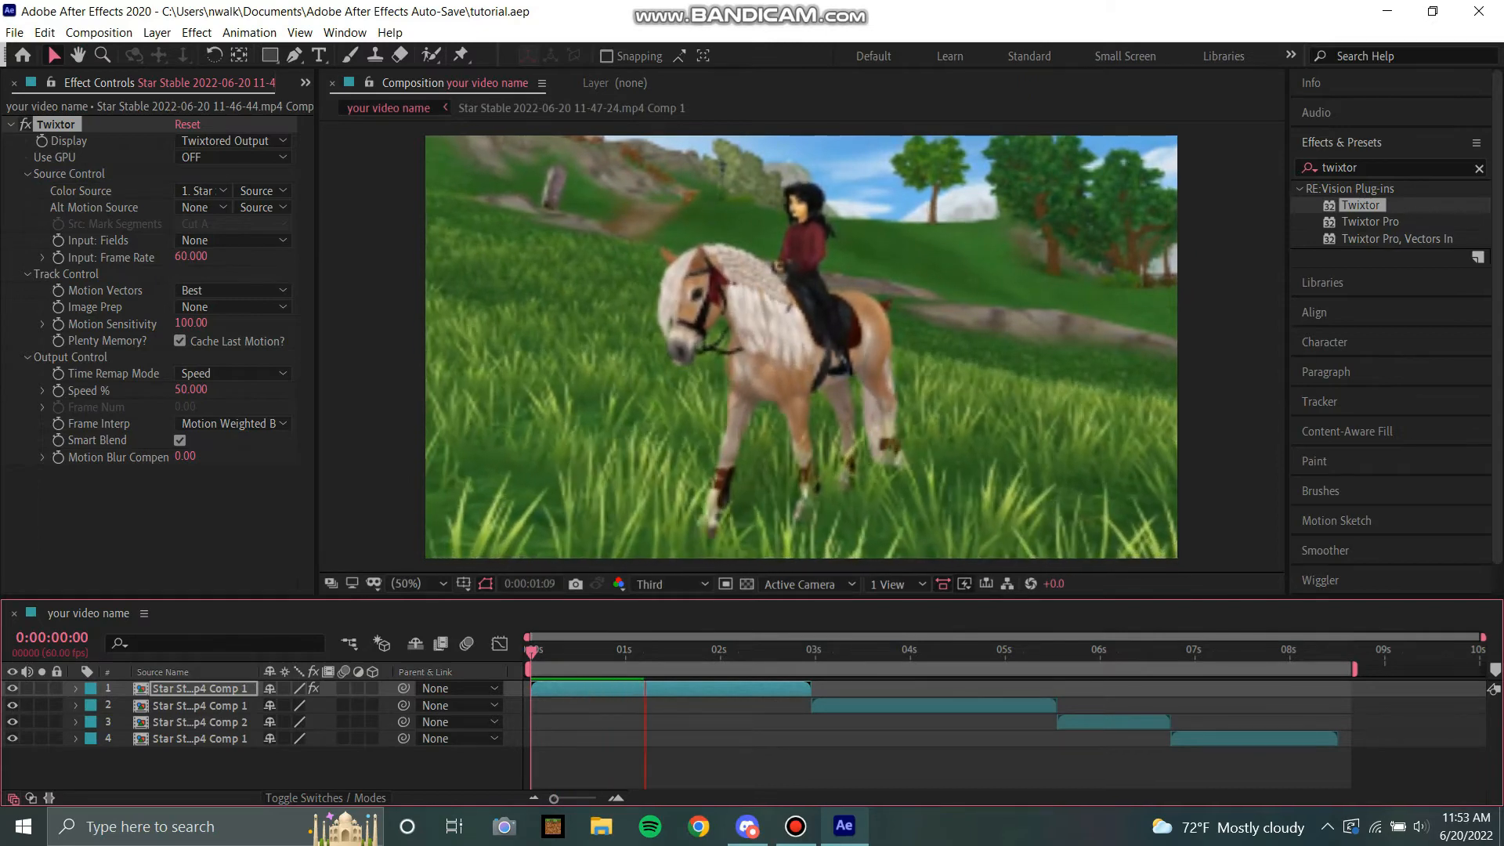
{"action": "key", "text": "space"}
{"action": "left_click_drag", "start_coordinate": [542, 653], "coordinate": [514, 672]}
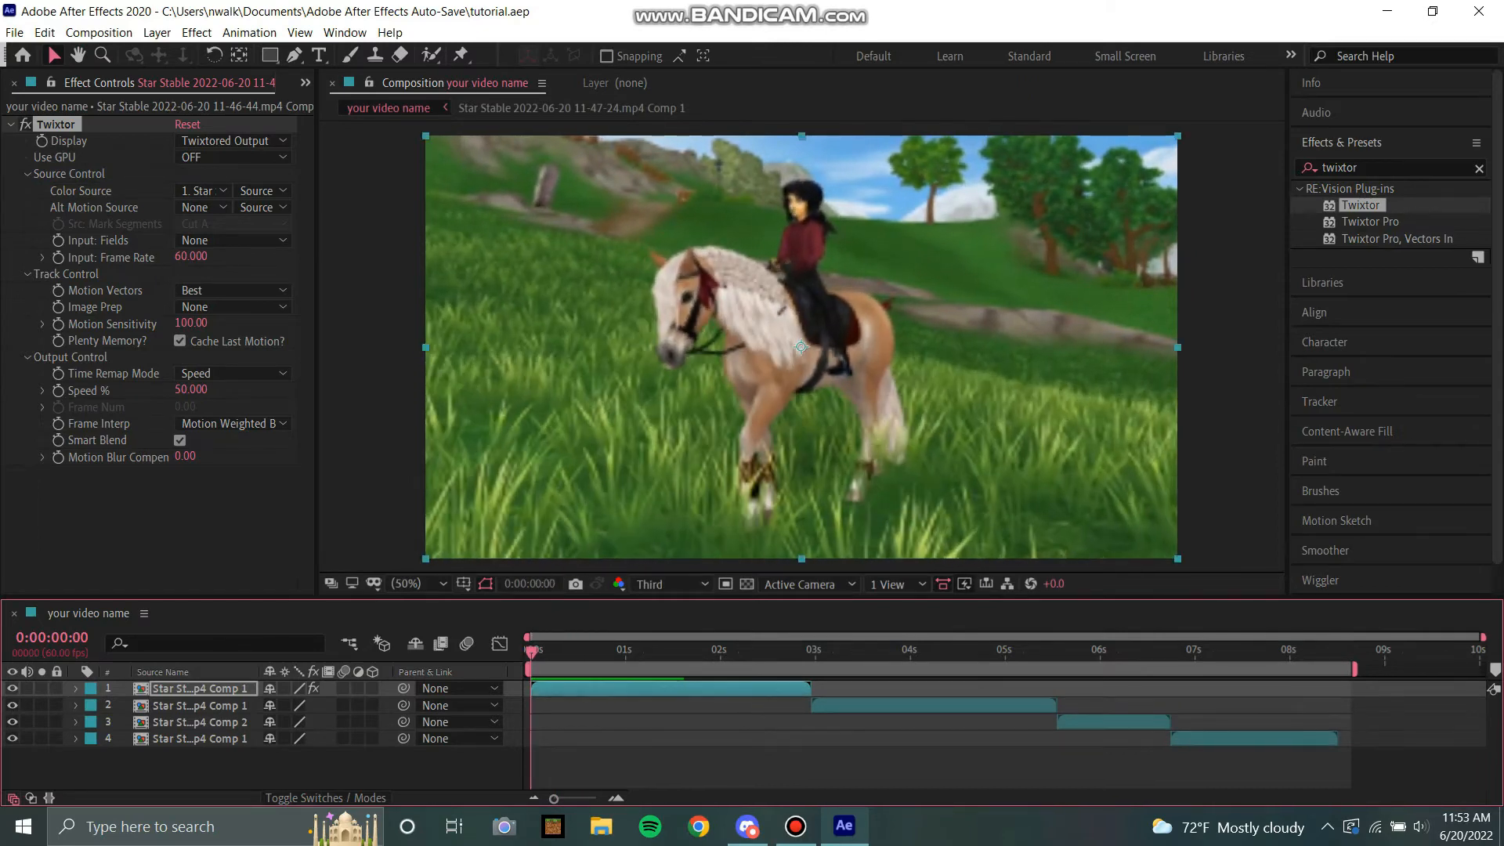
{"action": "key", "text": "space"}
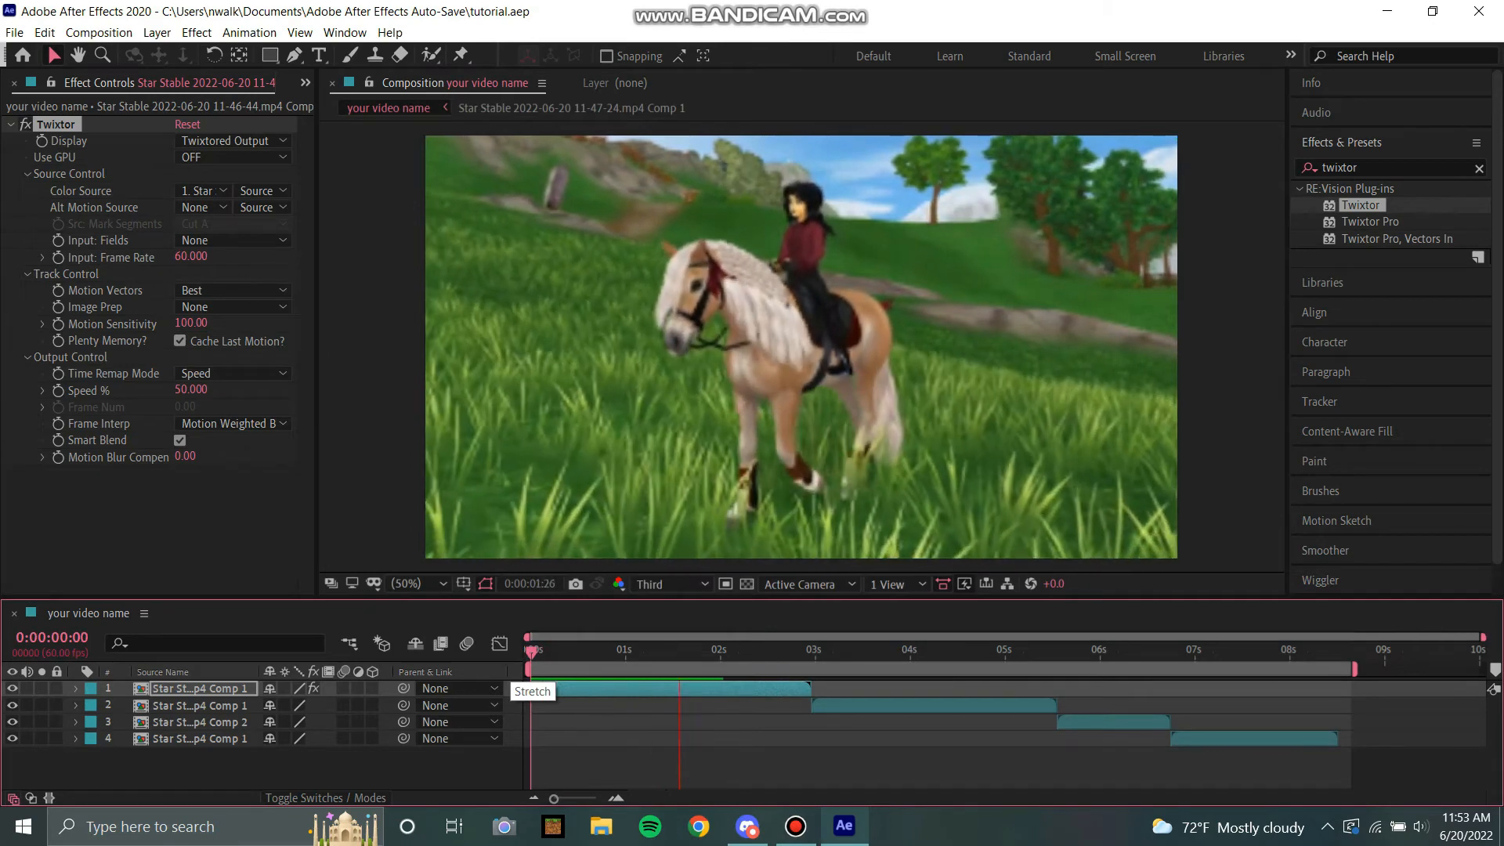
{"action": "key", "text": "space"}
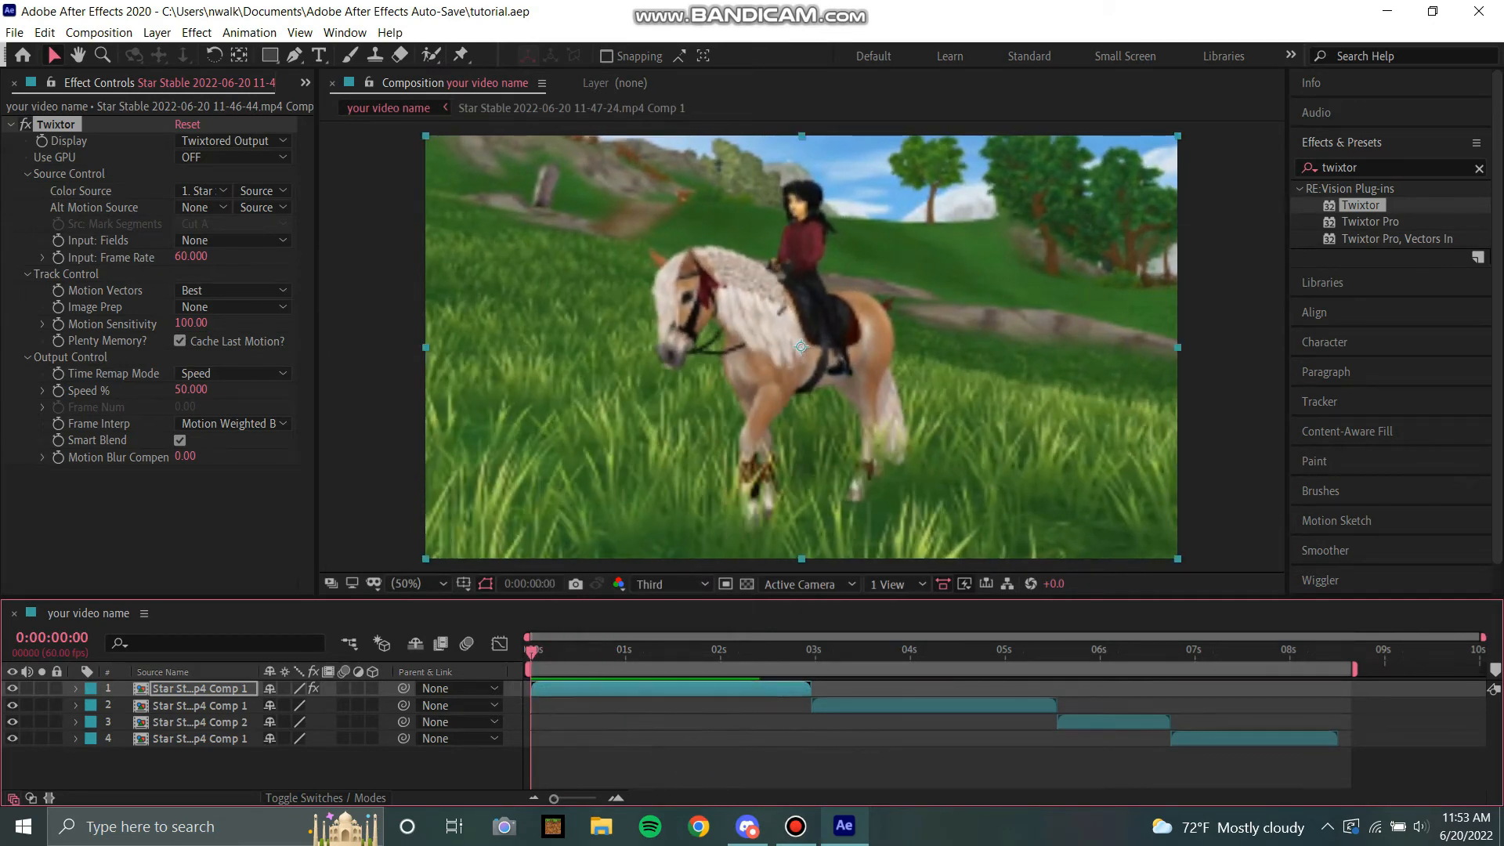
Step: Reduce the first clip's Twixtor speed to 5%, save the project and preview the slower motion
{"action": "left_click", "coordinate": [190, 390]}
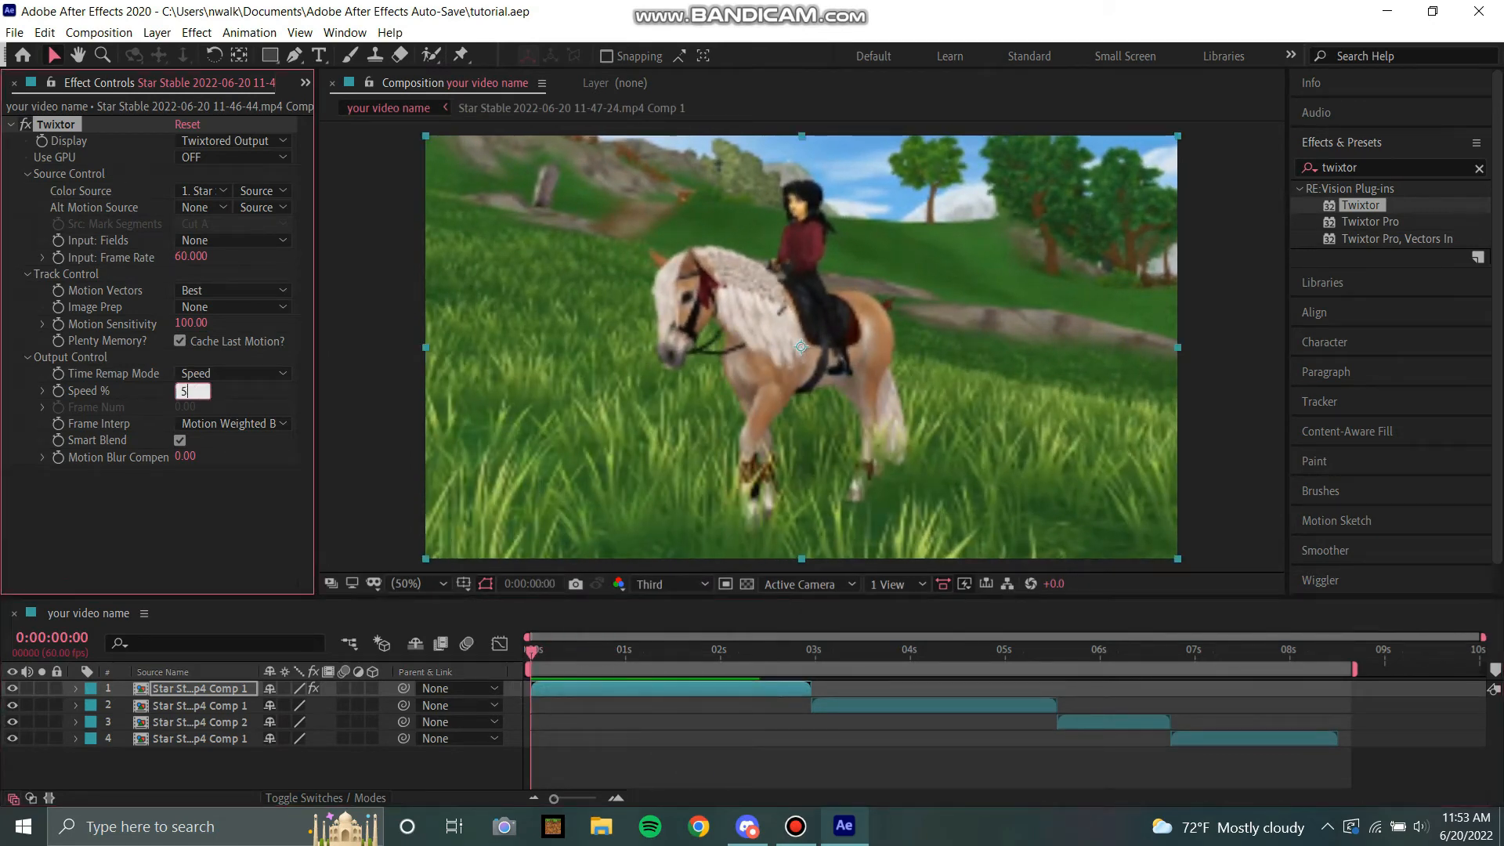
{"action": "left_click", "coordinate": [14, 33]}
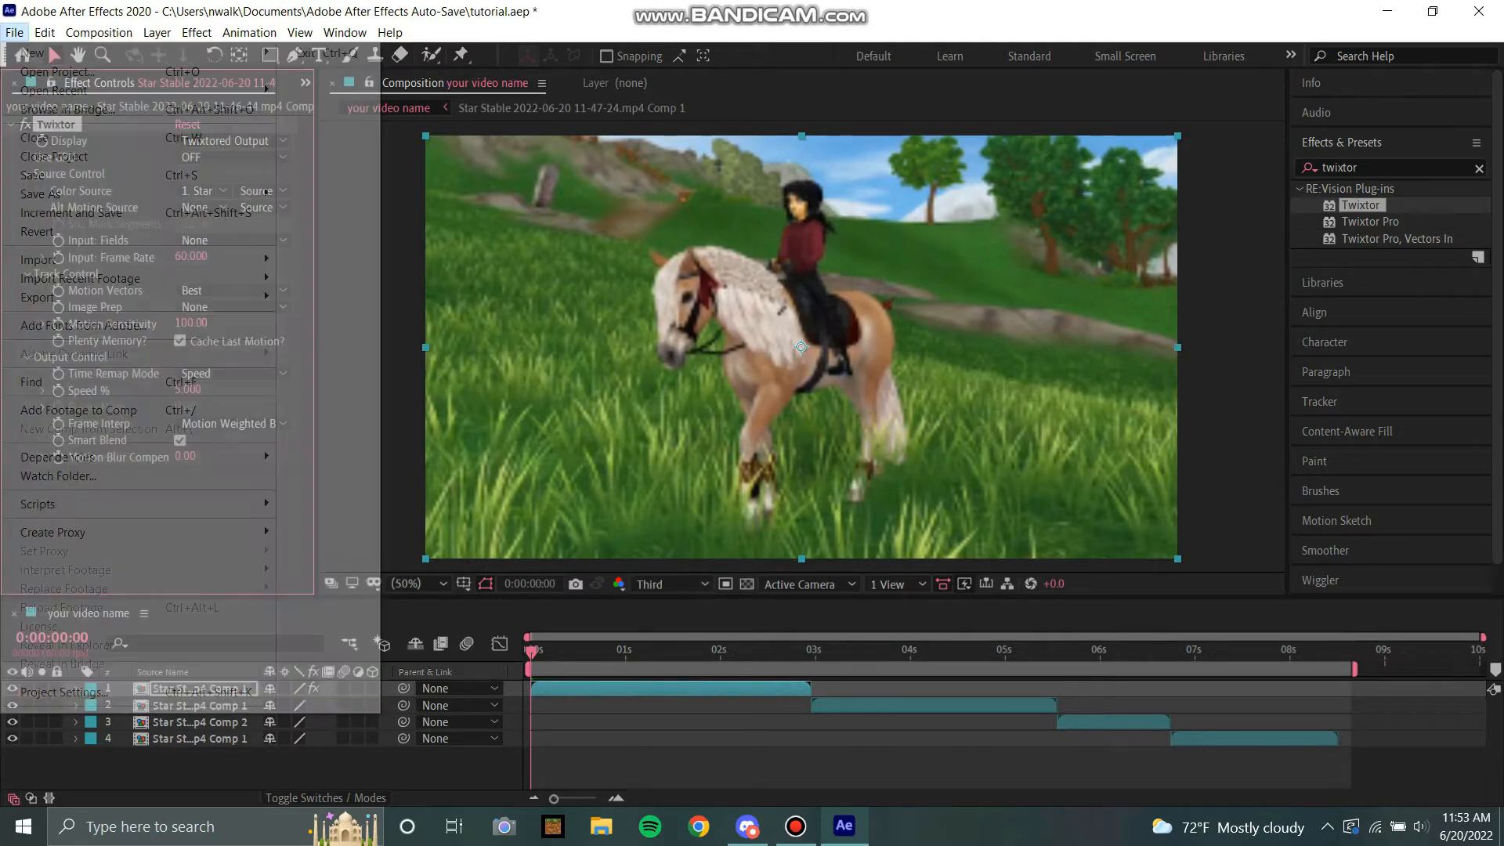
{"action": "left_click", "coordinate": [35, 175]}
{"action": "left_click", "coordinate": [674, 767]}
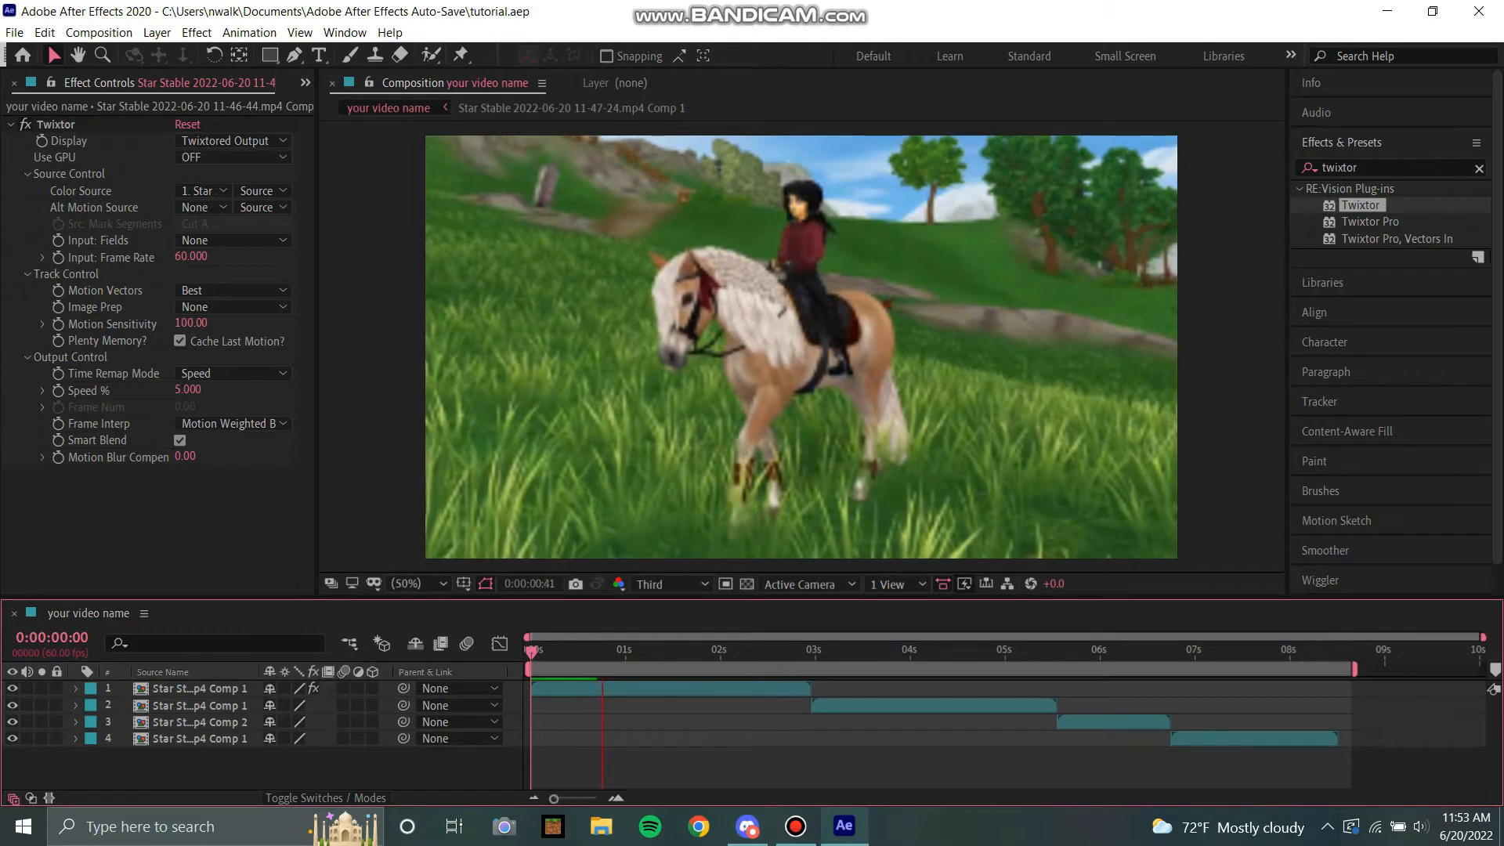
{"action": "left_click_drag", "start_coordinate": [570, 651], "coordinate": [530, 651]}
{"action": "key", "text": "space"}
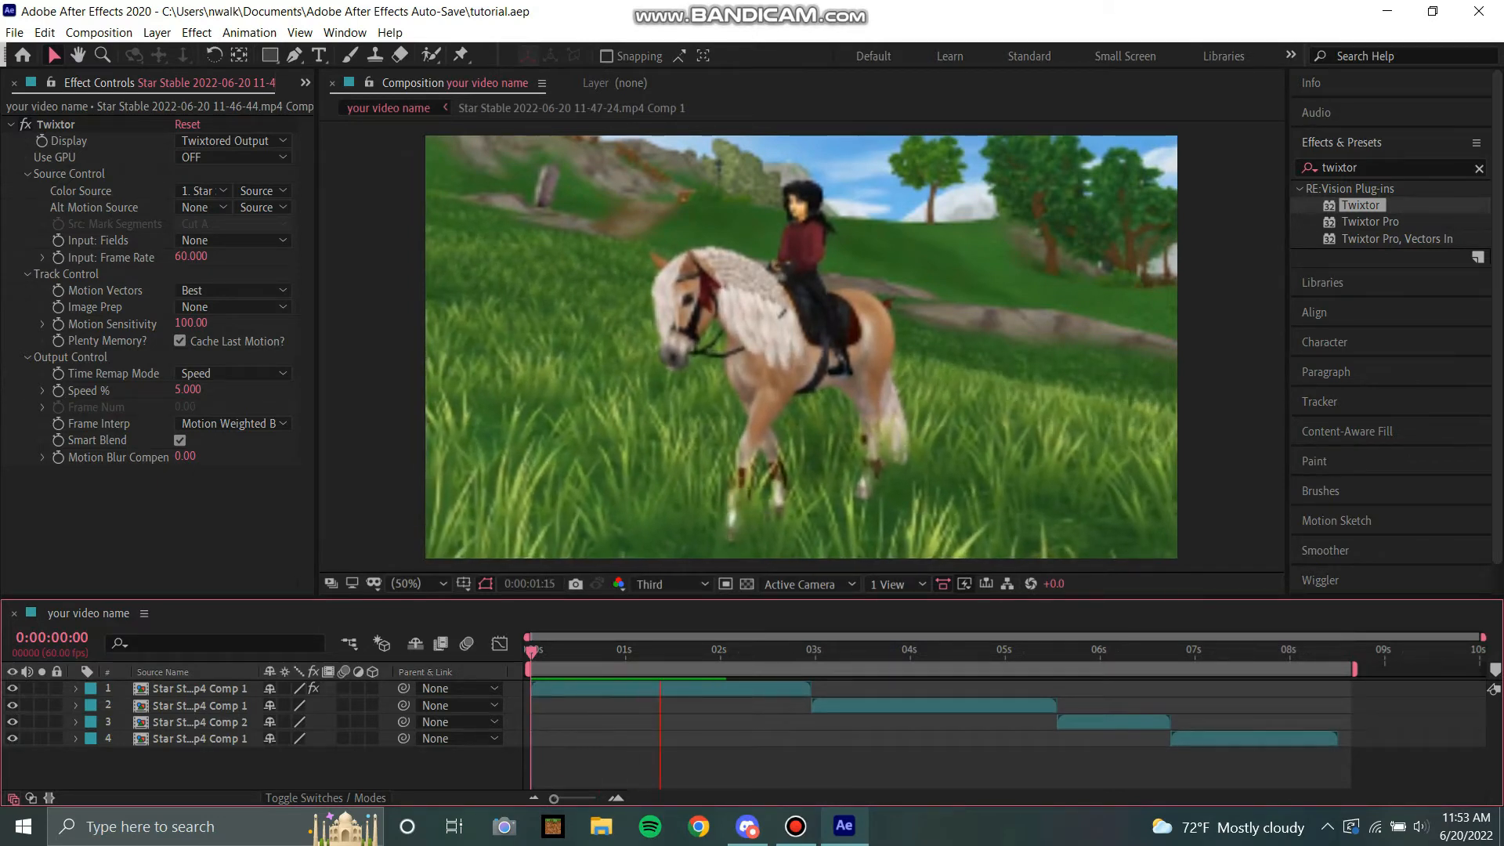
{"action": "key", "text": "space"}
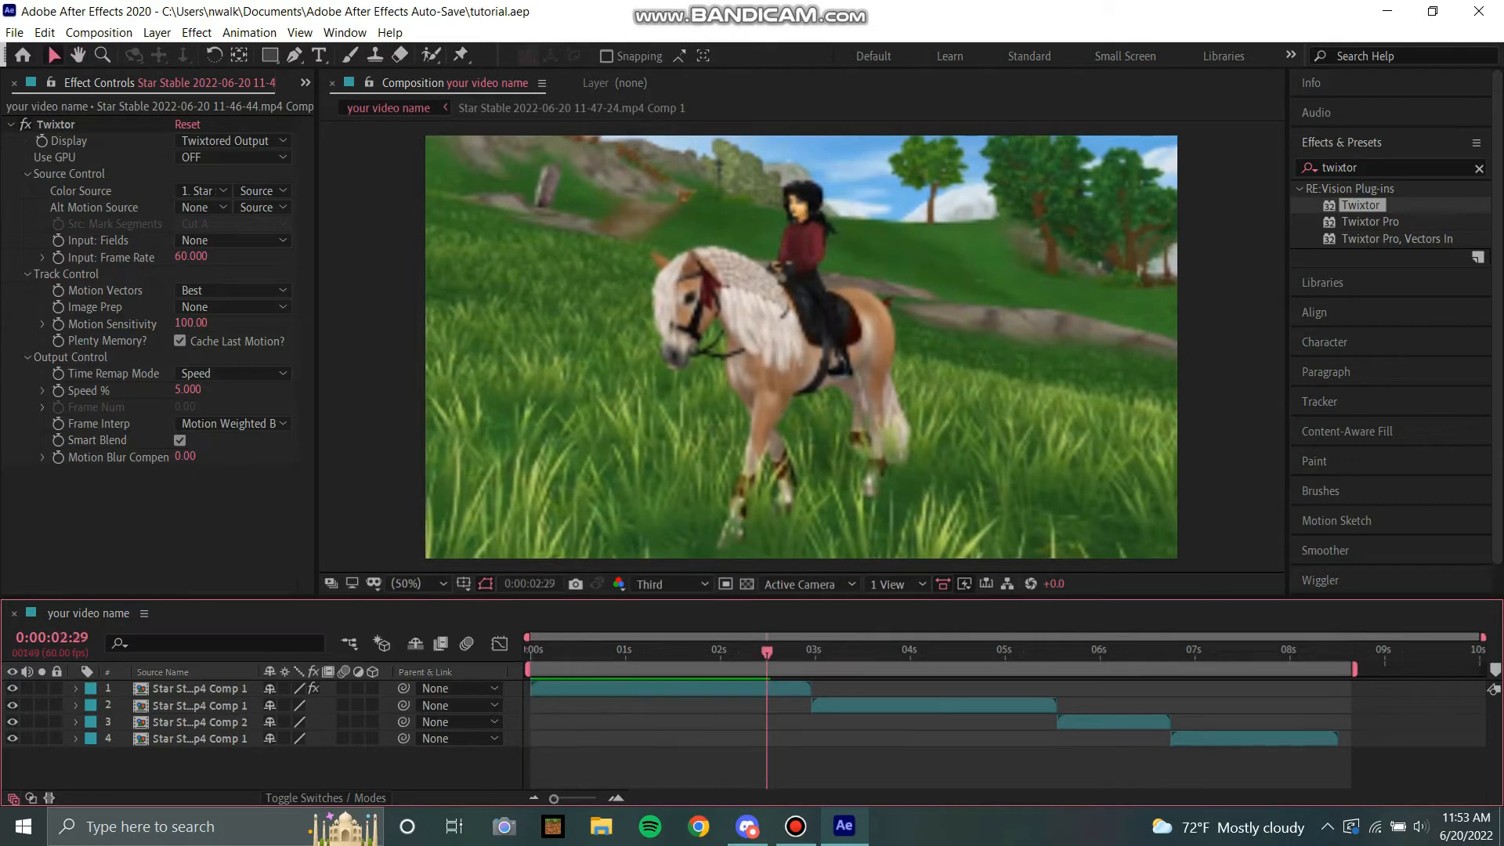
Step: Apply Twixtor to the other three clips with input frame rate 60, motion sensitivity 100, speed 5%, Motion Weighted Blend and Smart Blend
{"action": "left_click_drag", "start_coordinate": [130, 765], "coordinate": [179, 701]}
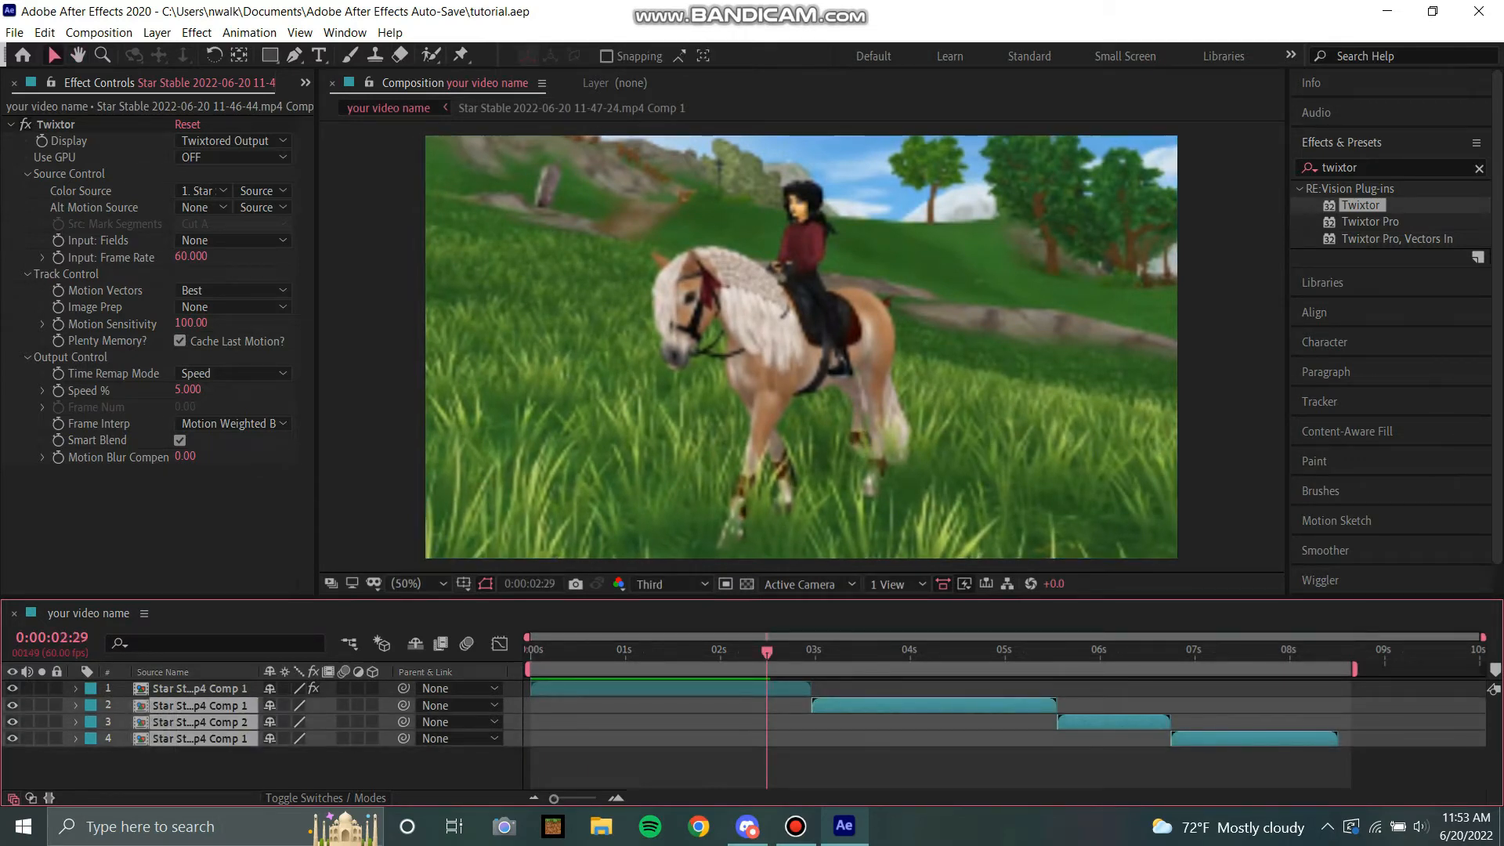
{"action": "double_click", "coordinate": [1361, 206]}
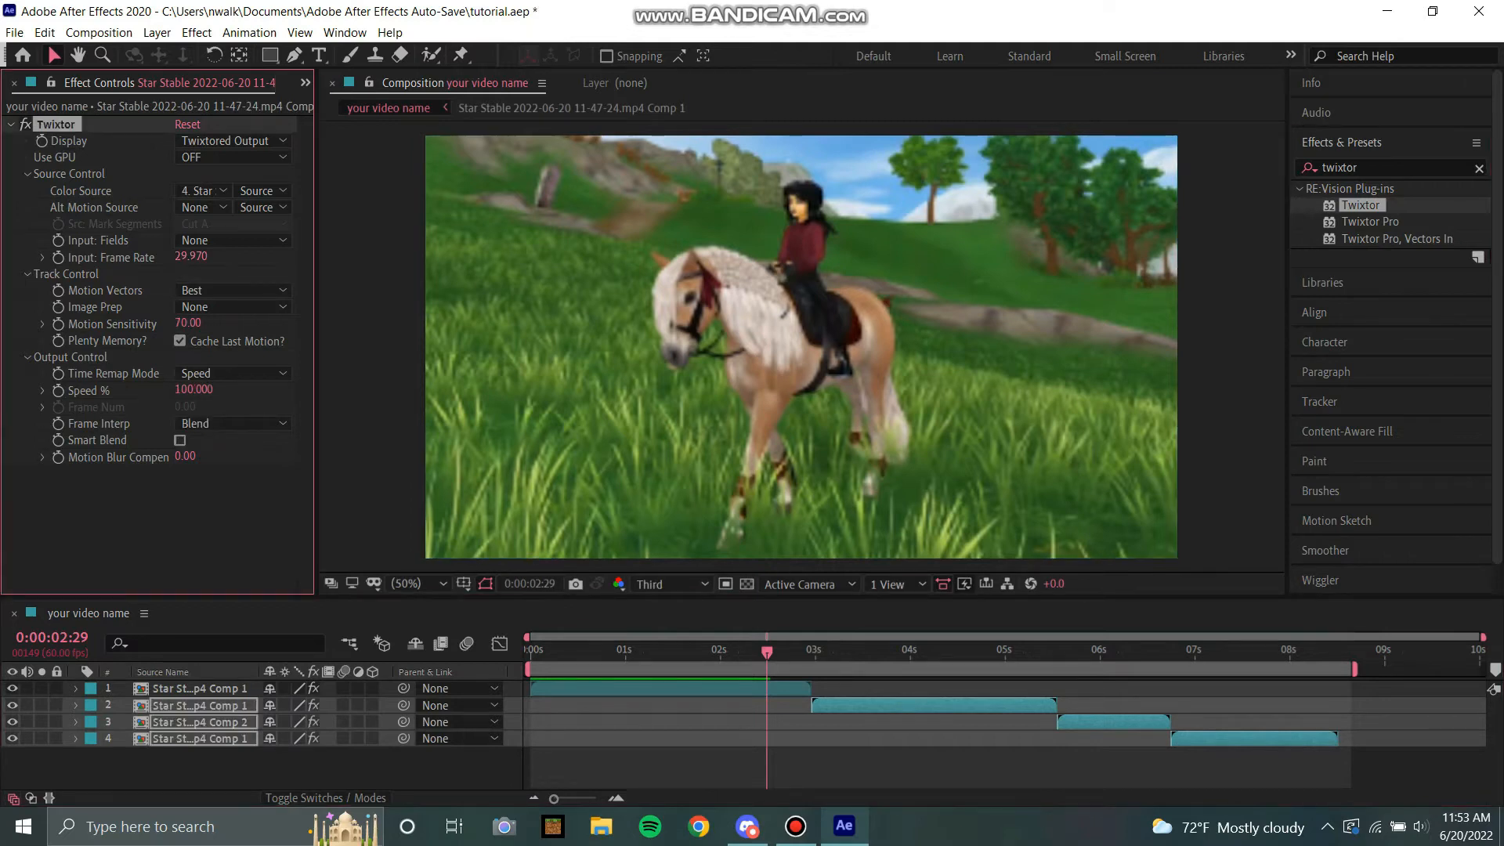
{"action": "key", "text": "Return"}
{"action": "key", "text": "Tab"}
{"action": "left_click", "coordinate": [231, 423]}
{"action": "left_click", "coordinate": [235, 480]}
{"action": "left_click", "coordinate": [768, 768]}
Step: Save the project and preview the whole composition from the beginning
{"action": "left_click_drag", "start_coordinate": [767, 652], "coordinate": [530, 652]}
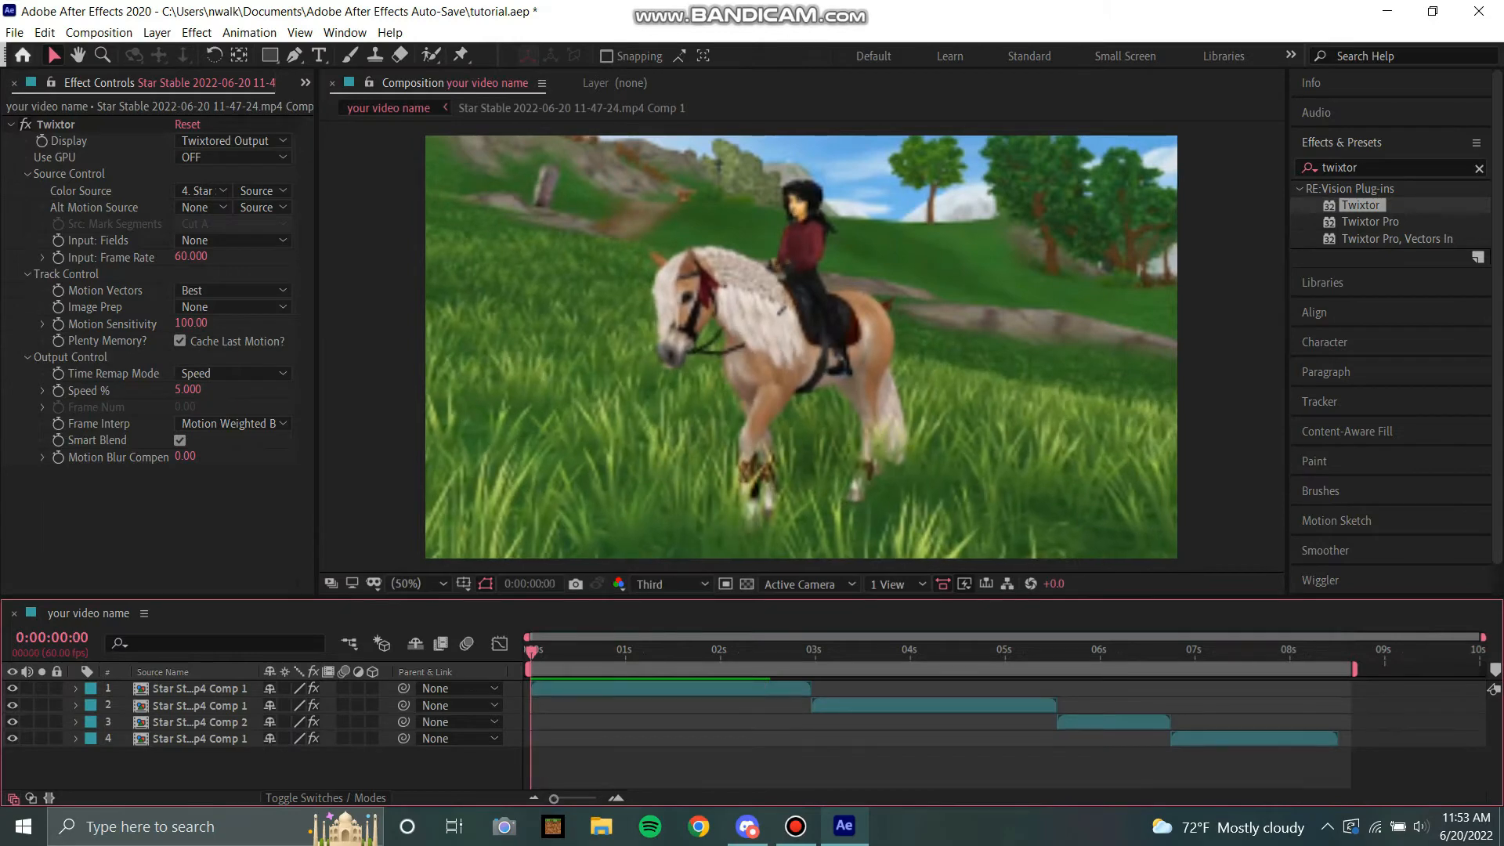
{"action": "left_click", "coordinate": [25, 32]}
{"action": "left_click", "coordinate": [47, 174]}
{"action": "key", "text": "space"}
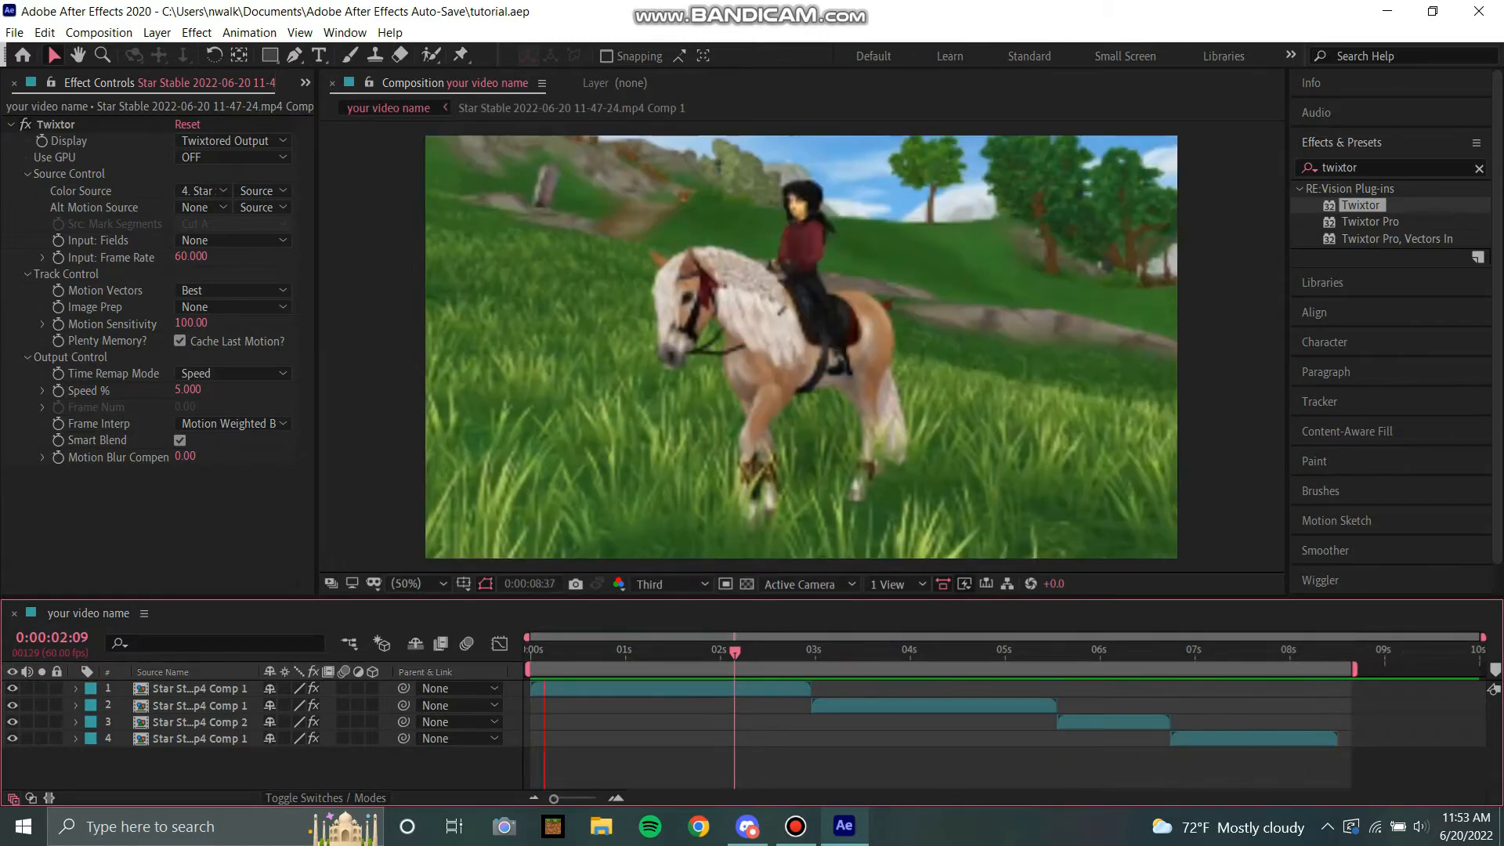
{"action": "key", "text": "space"}
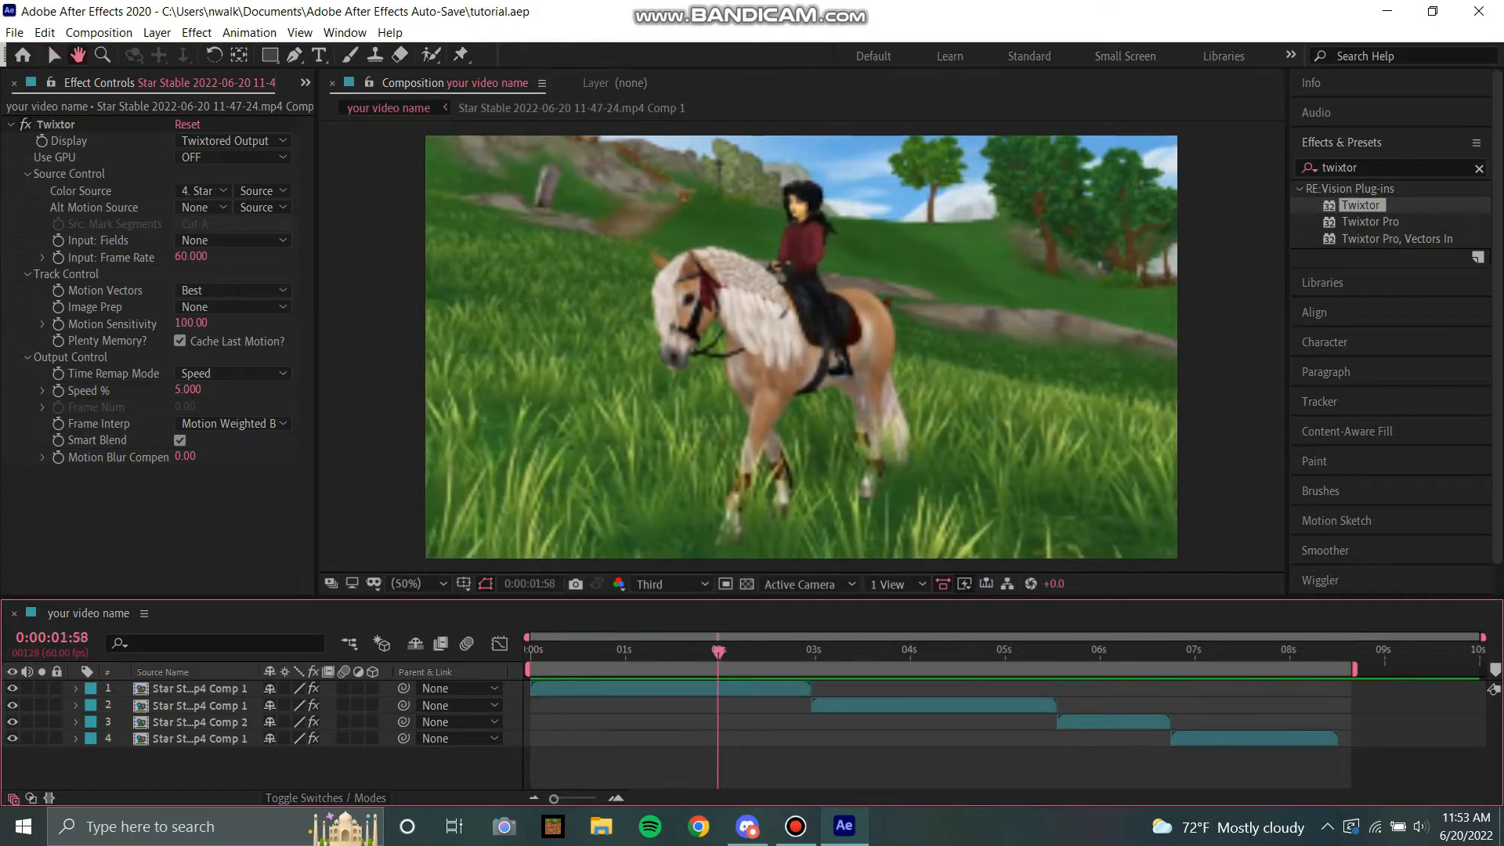
Step: Bring back the project's item list and add a first Scale keyframe of 100% to the first clip at 0:00:01:07
{"action": "left_click", "coordinate": [306, 83]}
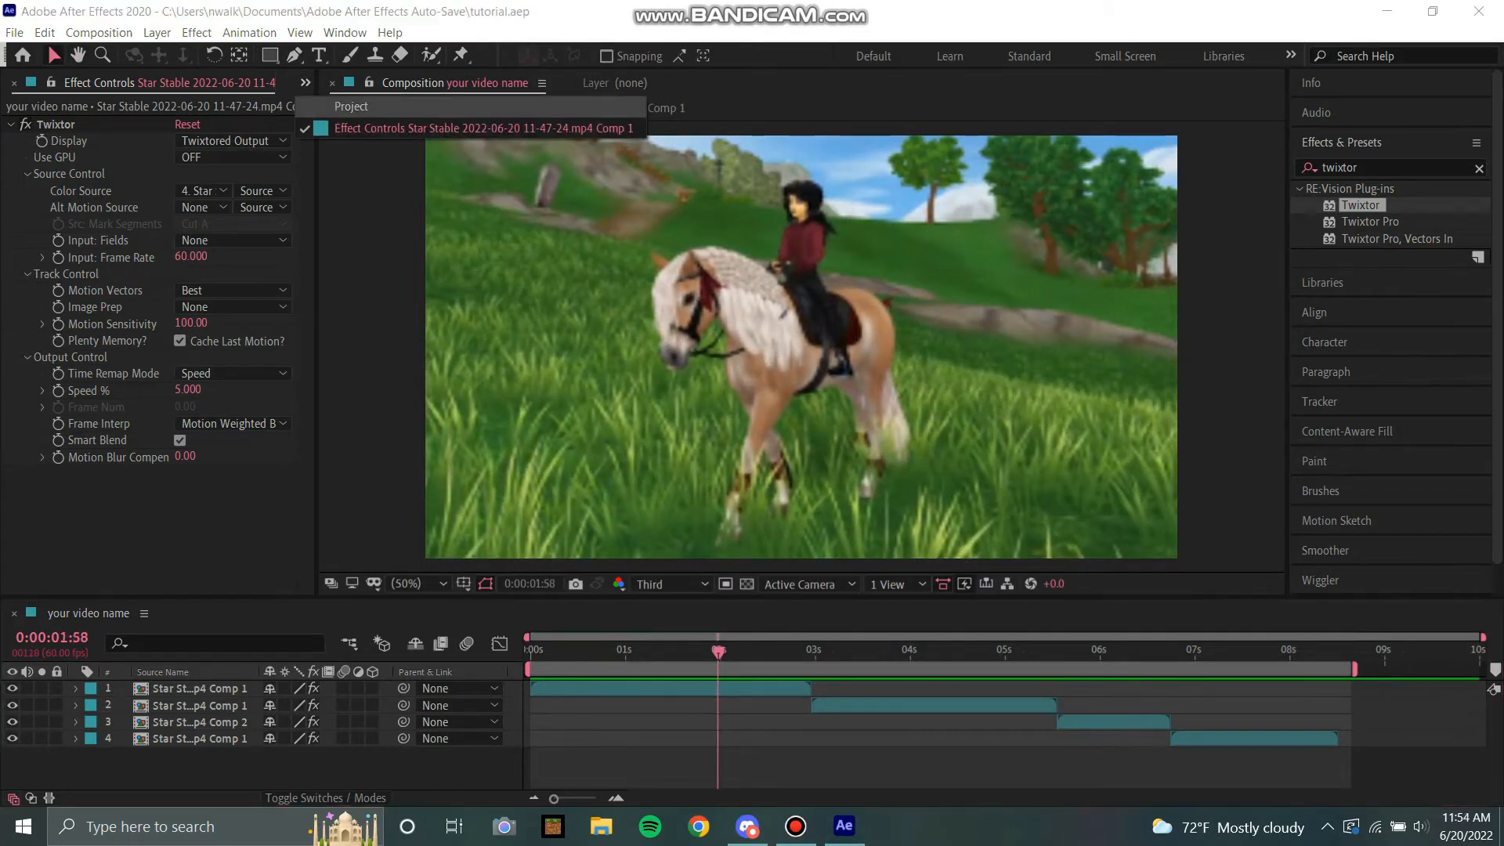
{"action": "left_click", "coordinate": [344, 106]}
{"action": "left_click", "coordinate": [156, 478]}
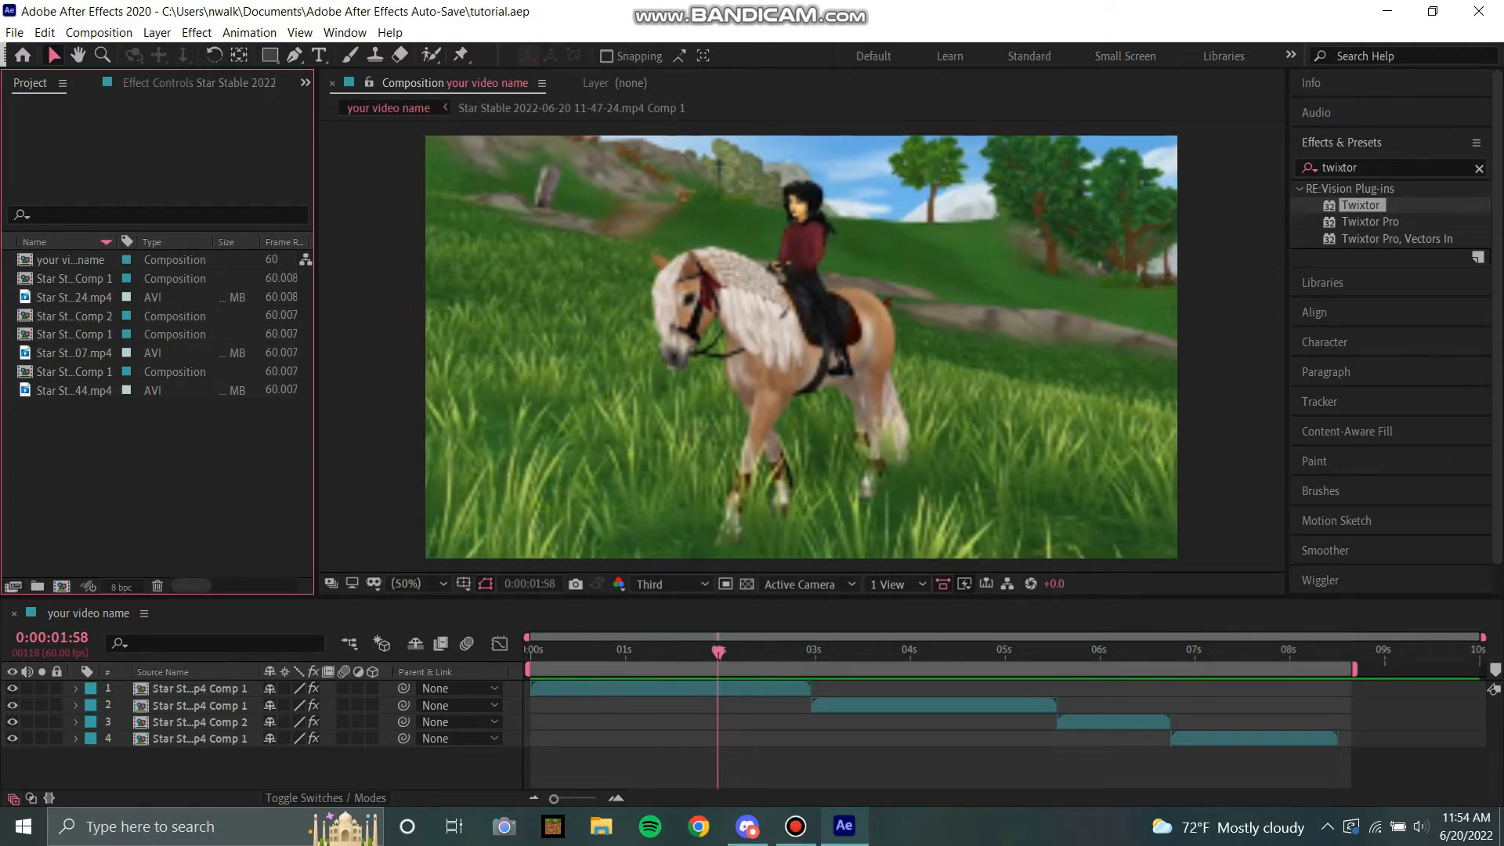
{"action": "left_click_drag", "start_coordinate": [718, 651], "coordinate": [637, 651]}
{"action": "left_click", "coordinate": [658, 690]}
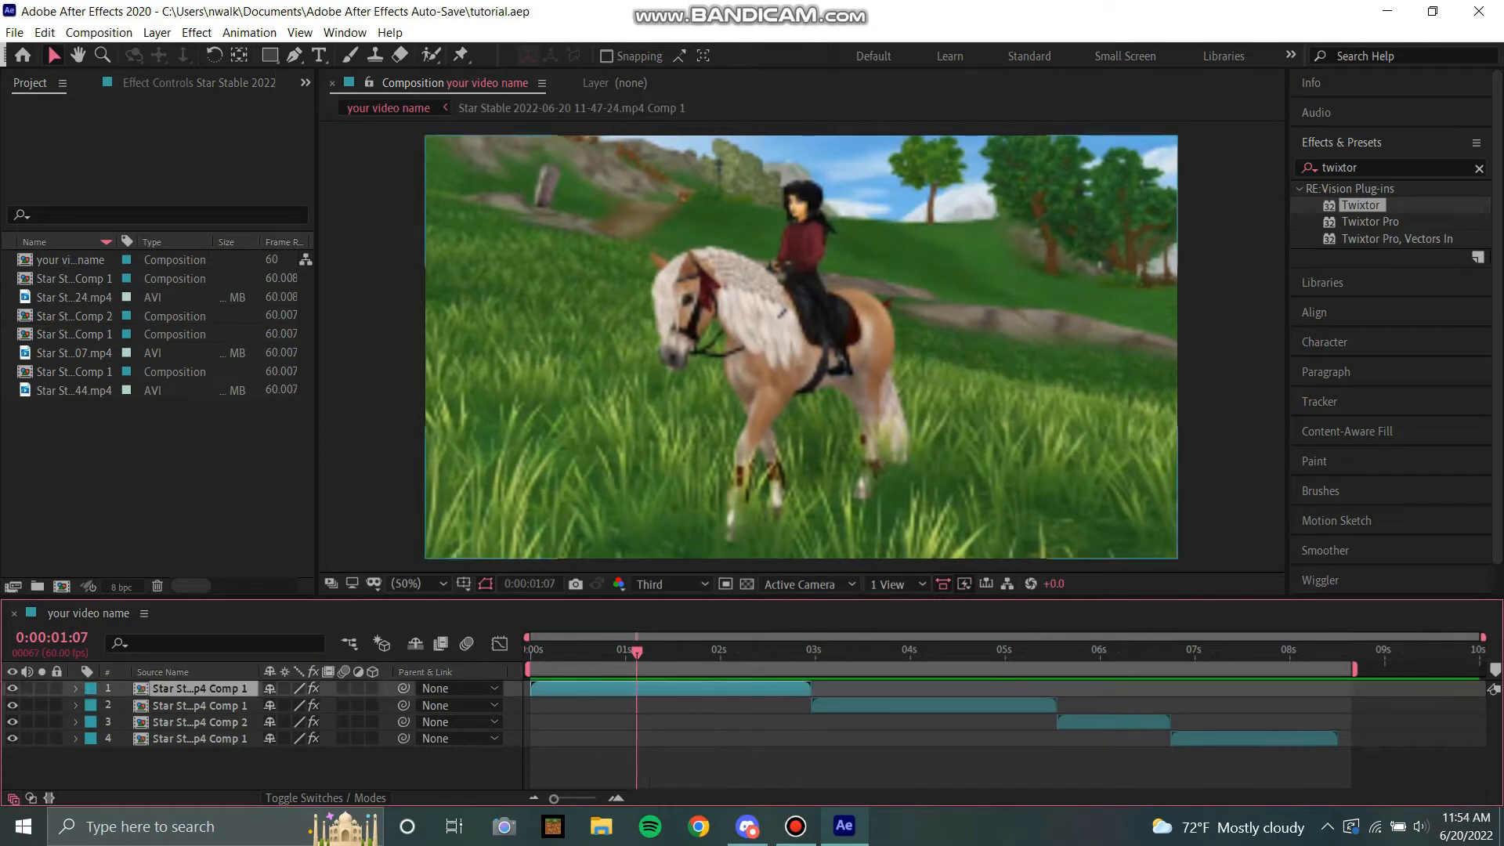
{"action": "key", "text": "s"}
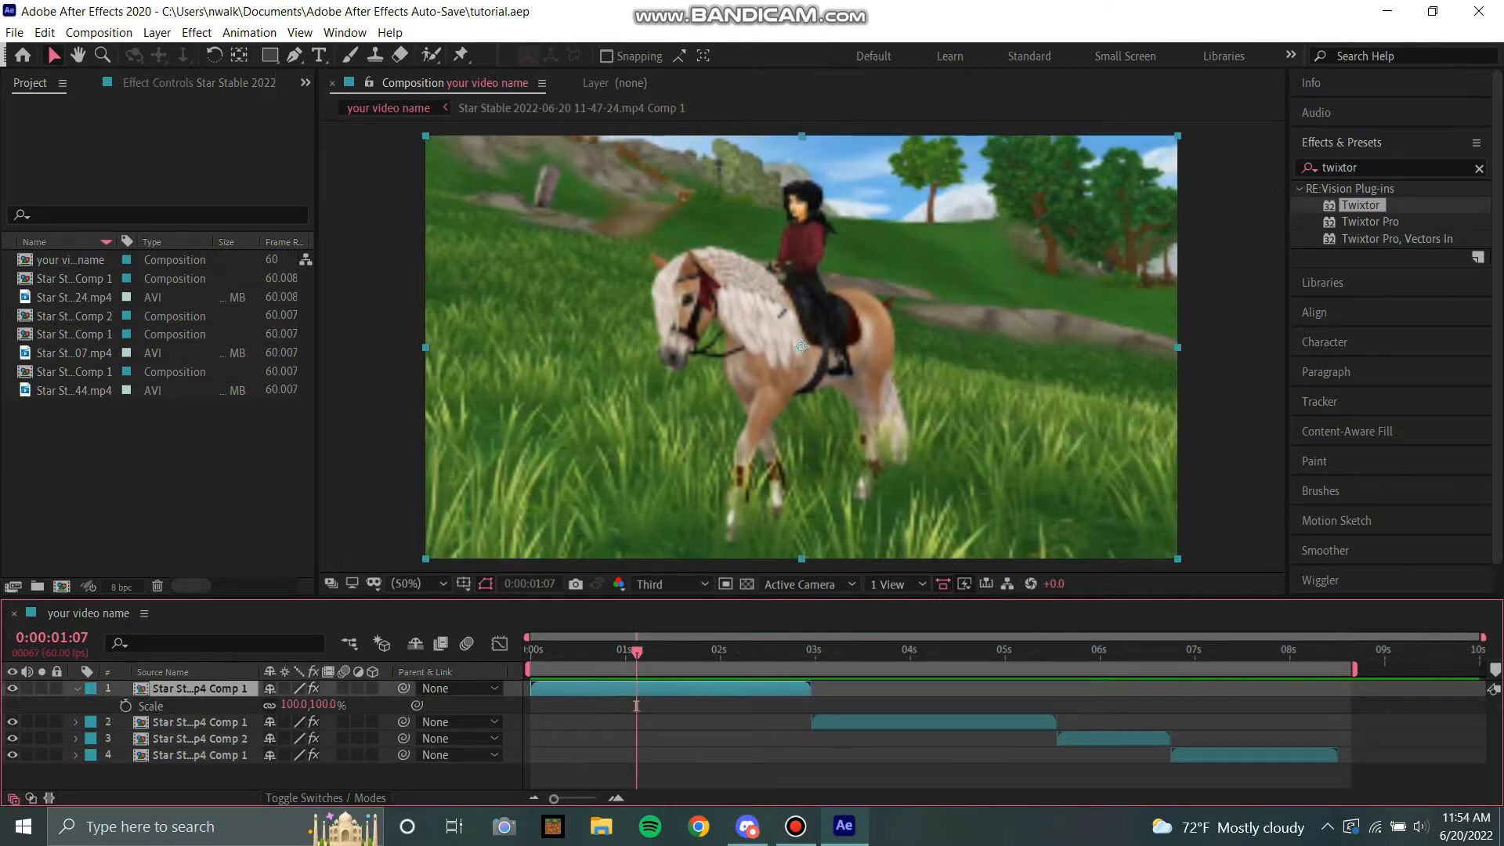
{"action": "left_click", "coordinate": [125, 706]}
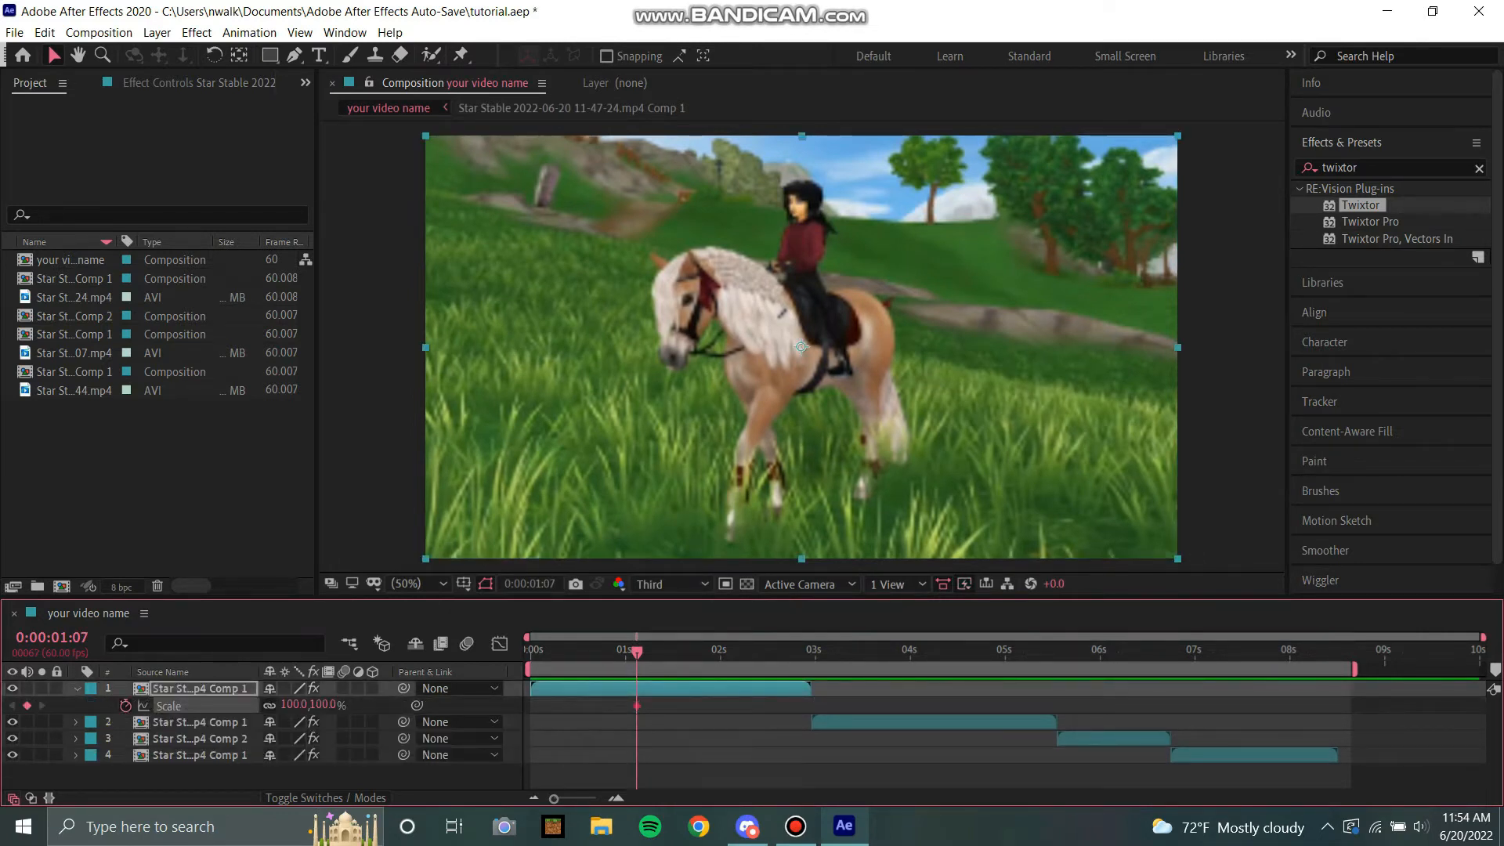
Step: Add a 200% Scale keyframe at the end of the first clip, at 0:00:02:58
{"action": "left_click_drag", "start_coordinate": [637, 651], "coordinate": [814, 651]}
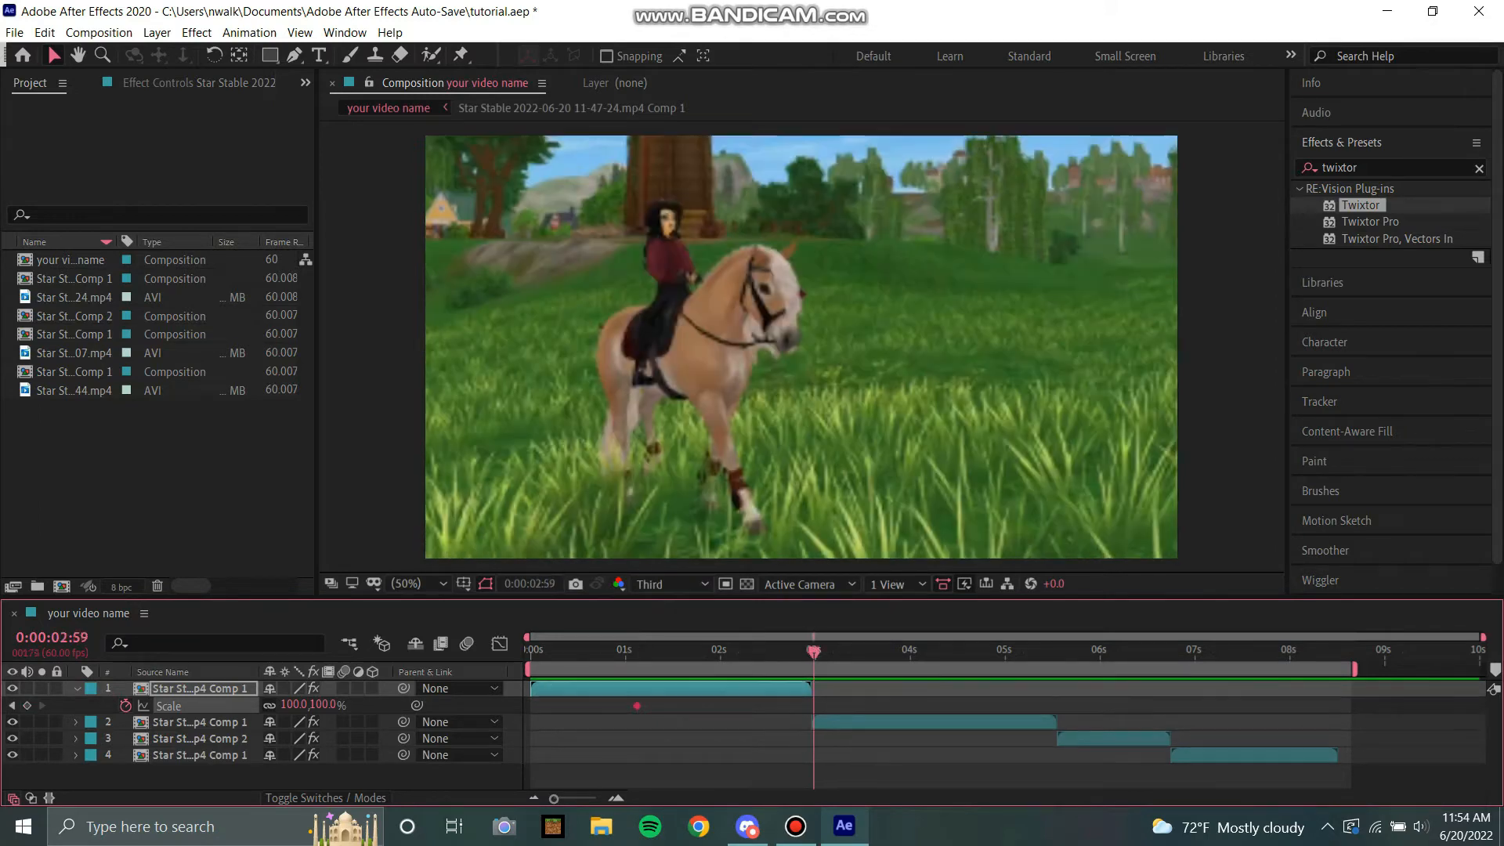
{"action": "left_click_drag", "start_coordinate": [554, 799], "coordinate": [597, 799]}
{"action": "left_click", "coordinate": [795, 826]}
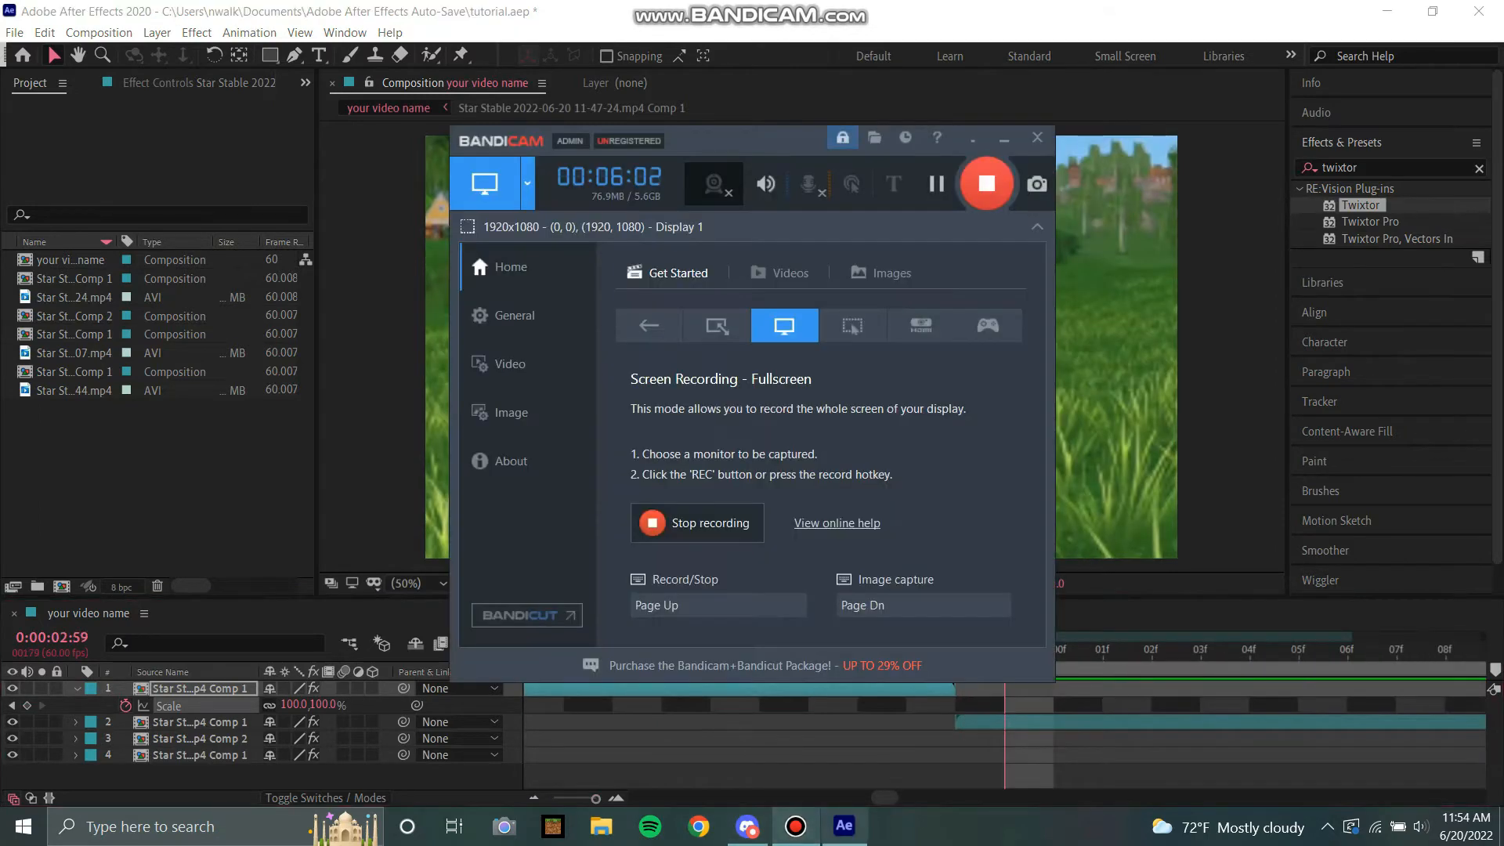
{"action": "left_click", "coordinate": [795, 826]}
{"action": "key", "text": "Page_Up"}
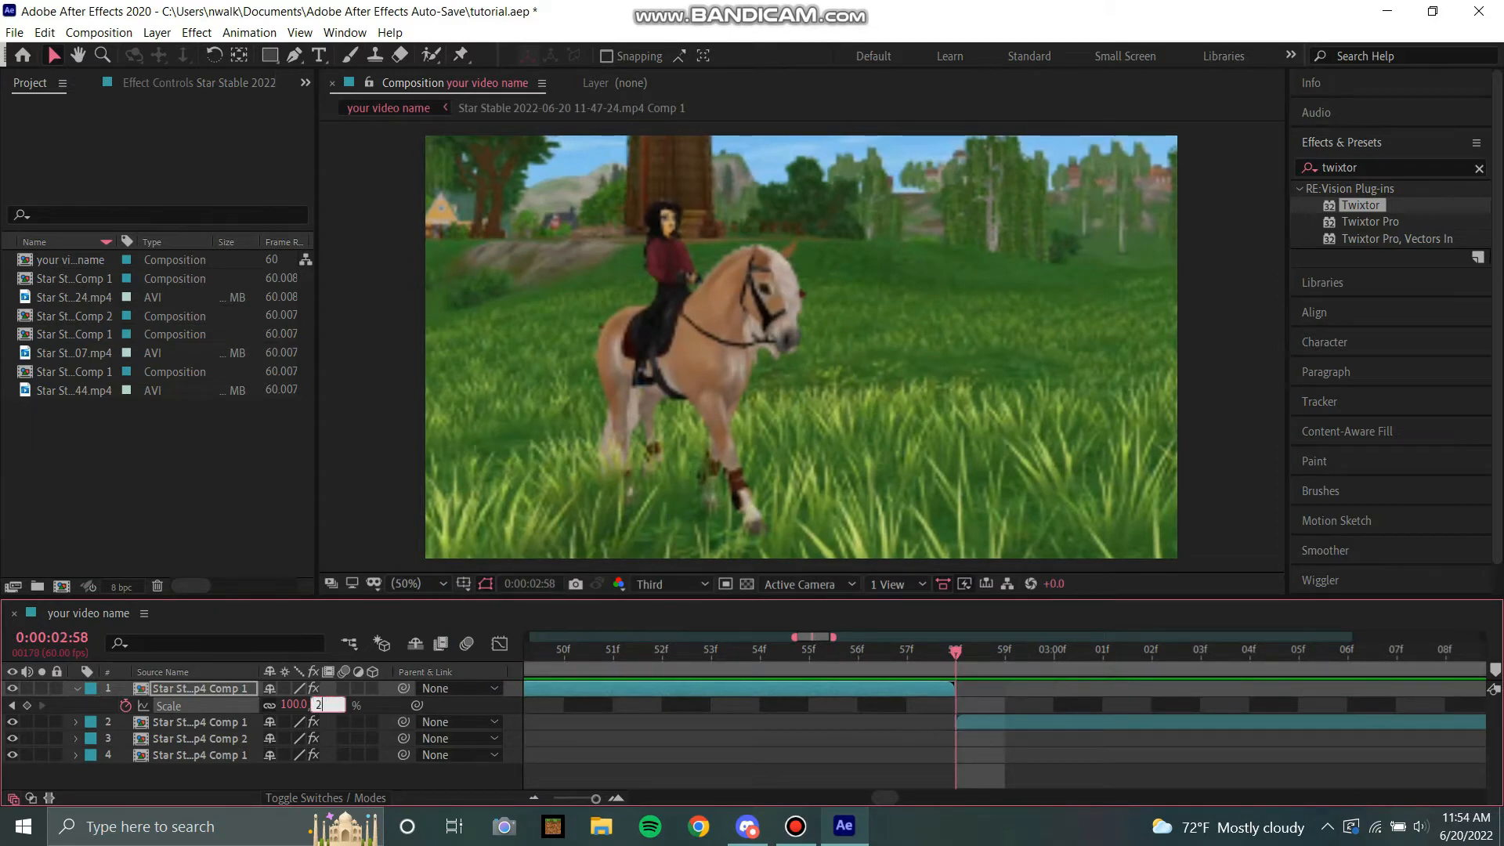
{"action": "key", "text": "Return"}
{"action": "left_click_drag", "start_coordinate": [595, 799], "coordinate": [559, 799]}
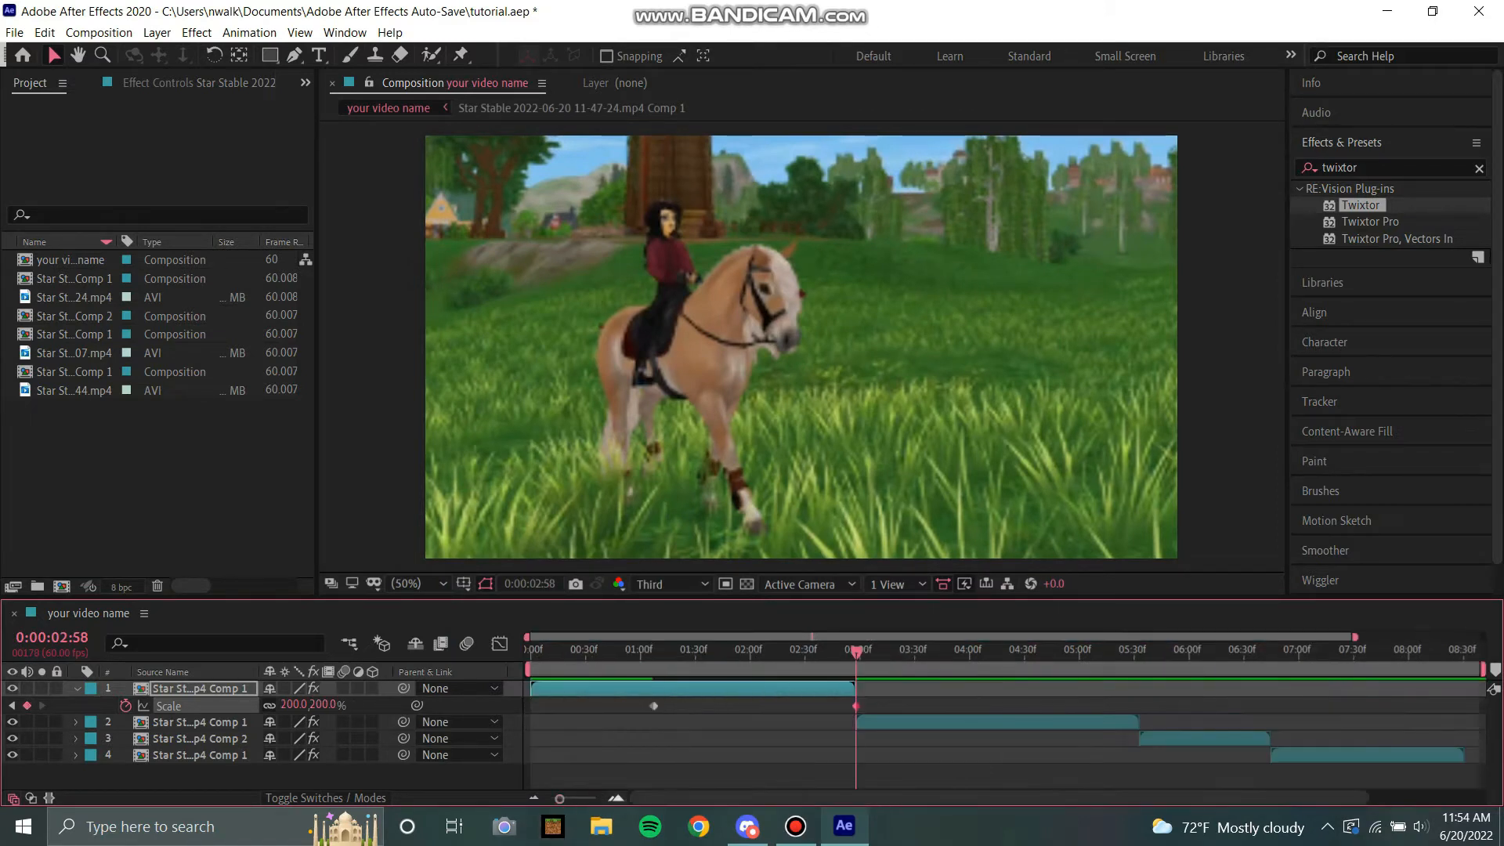
Step: Apply Easy Ease to both Scale keyframes of the first clip
{"action": "left_click_drag", "start_coordinate": [805, 708], "coordinate": [648, 707]}
{"action": "right_click", "coordinate": [653, 706]}
{"action": "mouse_move", "coordinate": [731, 695]}
{"action": "left_click", "coordinate": [920, 581]}
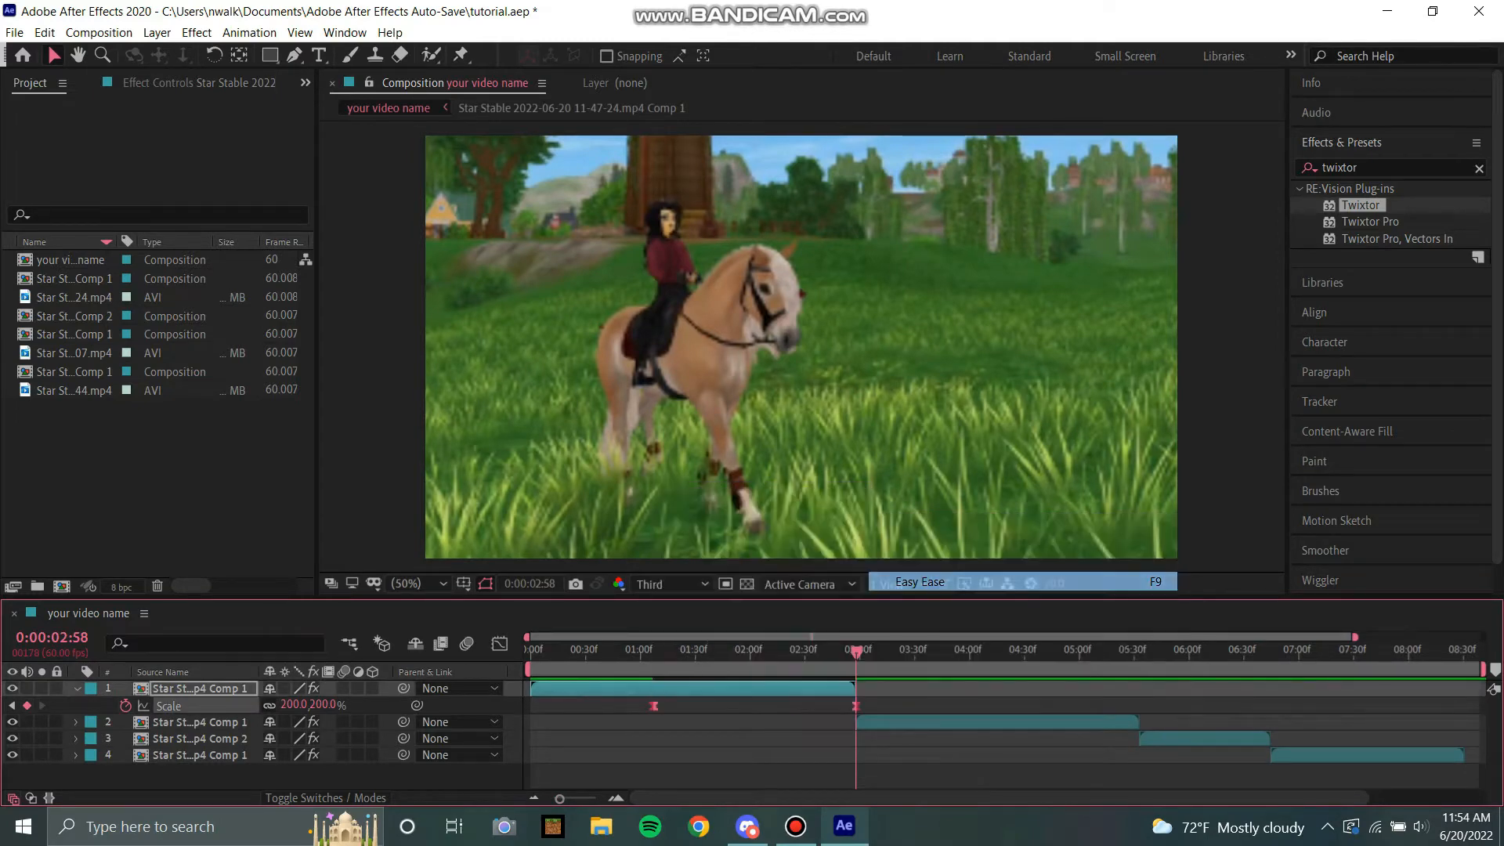
Step: Reshape the first clip's Scale curve so it starts slowly and rises steeply into the final keyframe
{"action": "left_click", "coordinate": [499, 644]}
{"action": "left_click", "coordinate": [804, 697]}
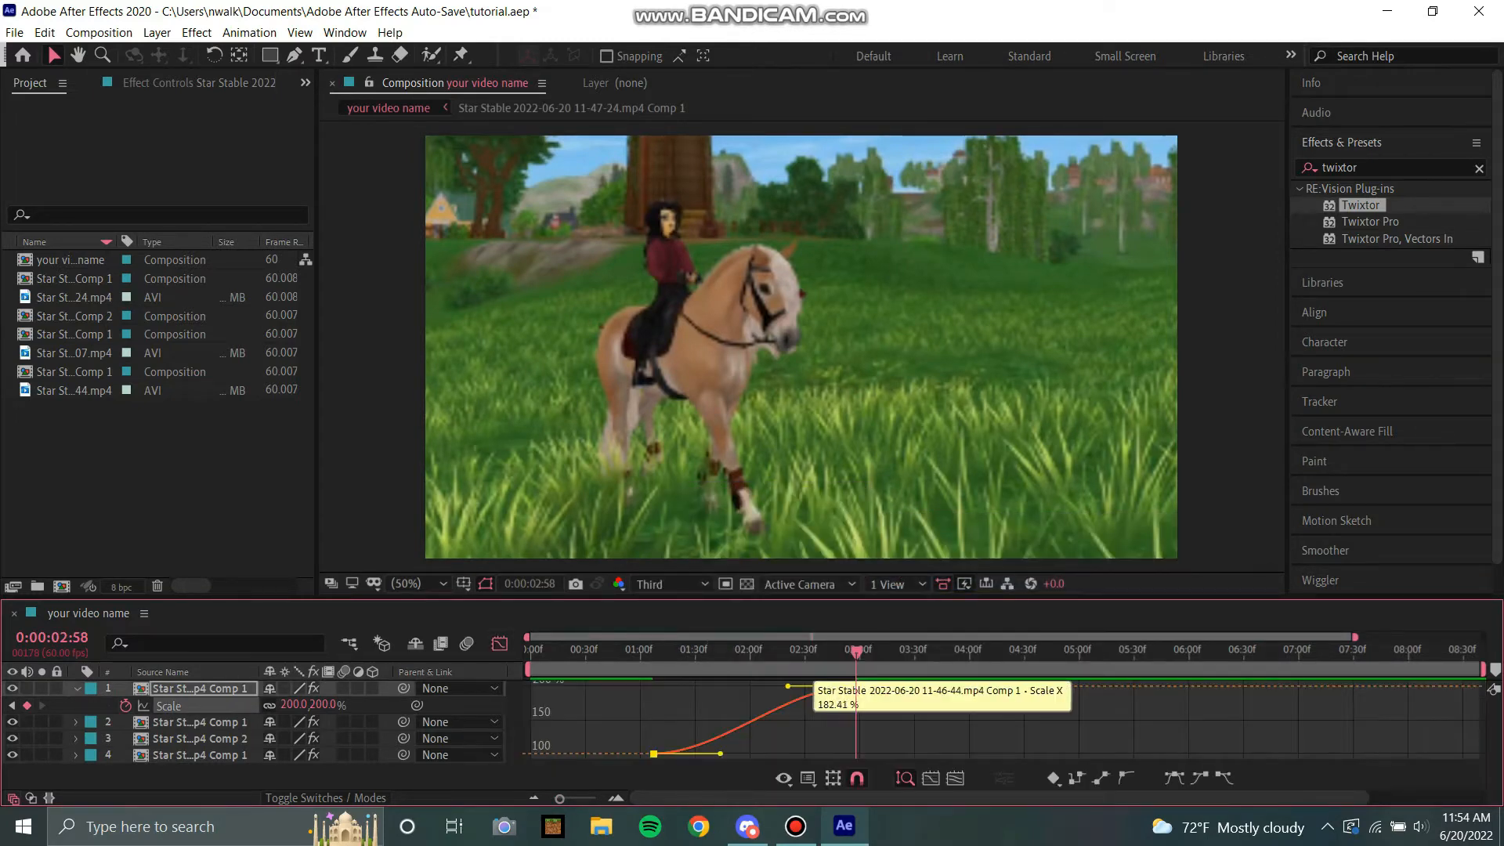
{"action": "left_click_drag", "start_coordinate": [790, 688], "coordinate": [855, 754]}
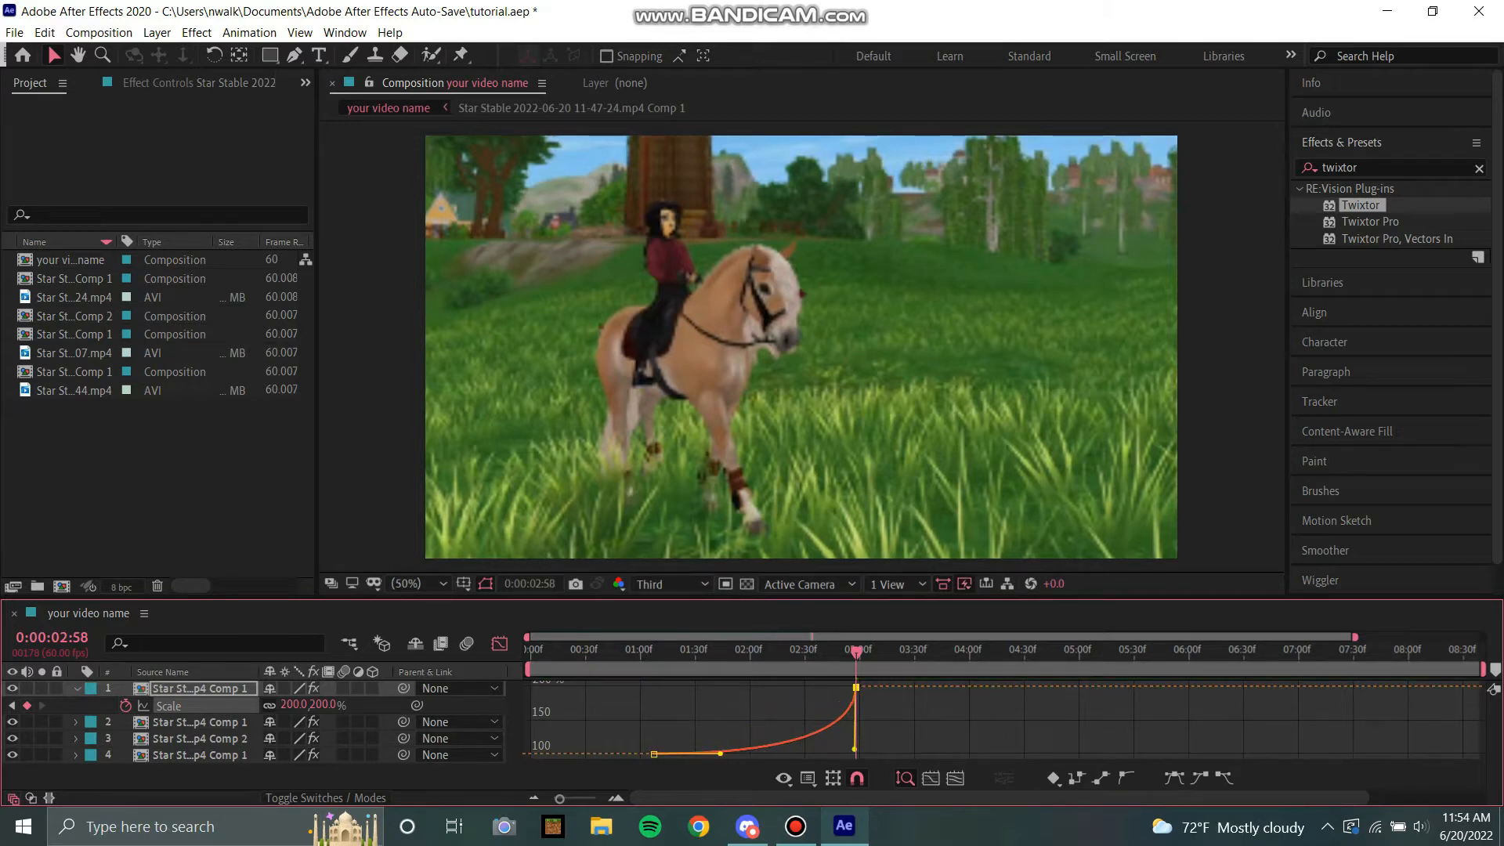
{"action": "left_click_drag", "start_coordinate": [720, 753], "coordinate": [752, 756]}
{"action": "key", "text": "shift+F3"}
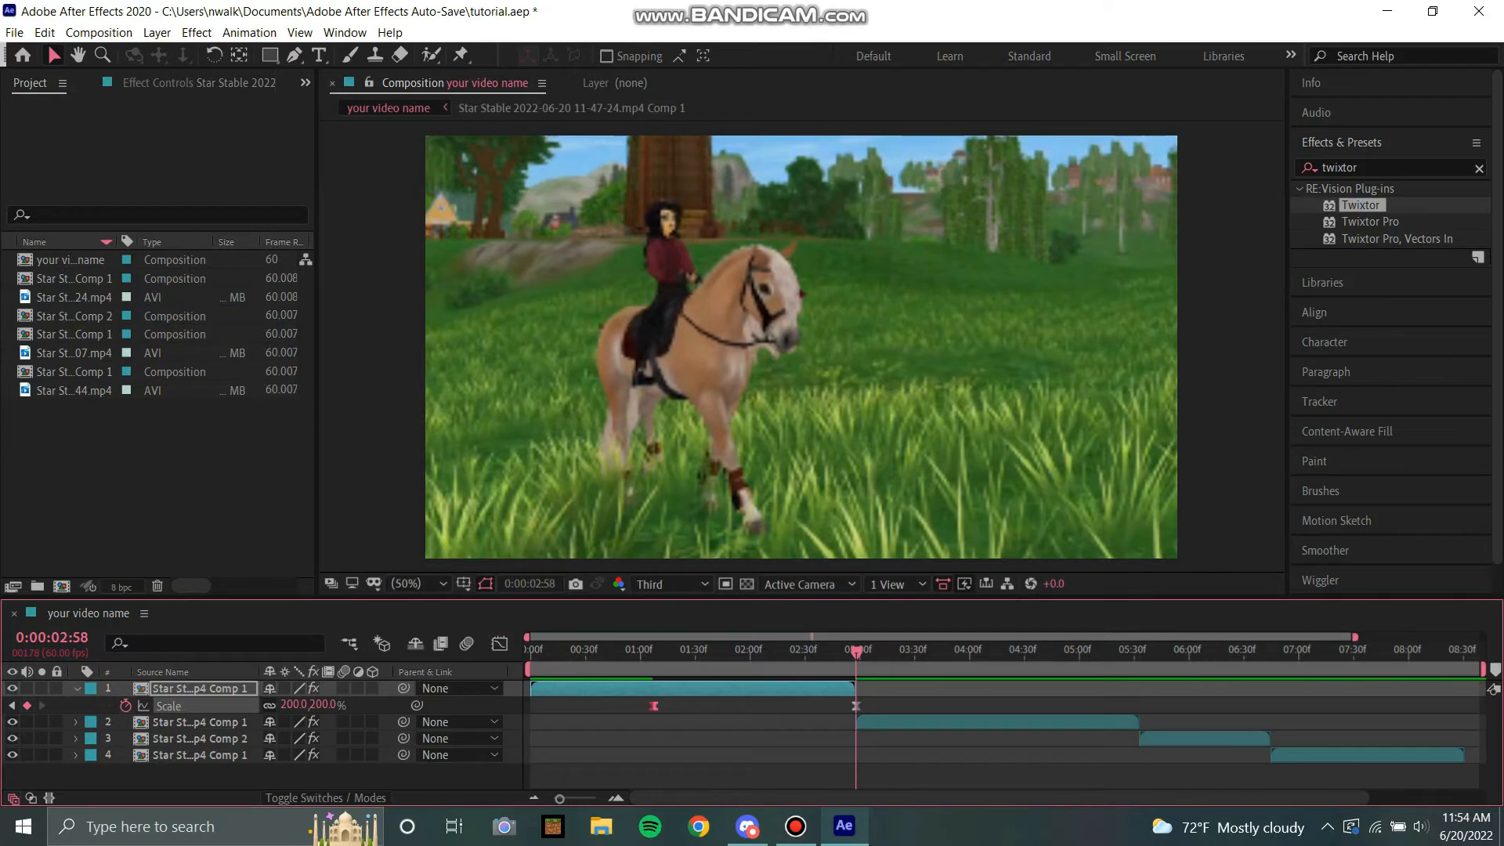
Step: Play the composition from the beginning to check the first clip's zoom-in
{"action": "key", "text": "Home"}
{"action": "key", "text": "space"}
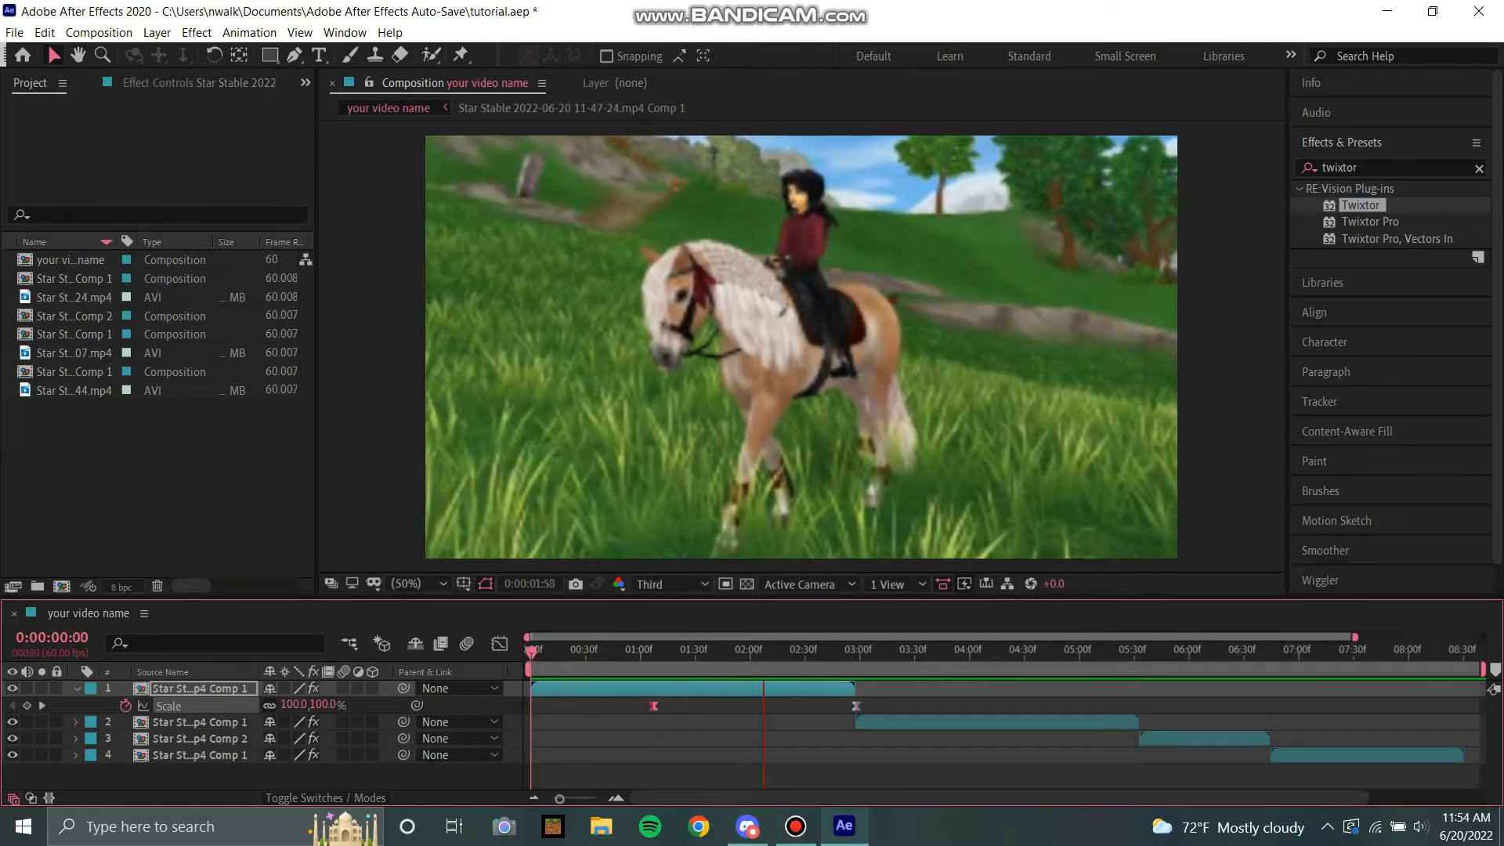
{"action": "key", "text": "space"}
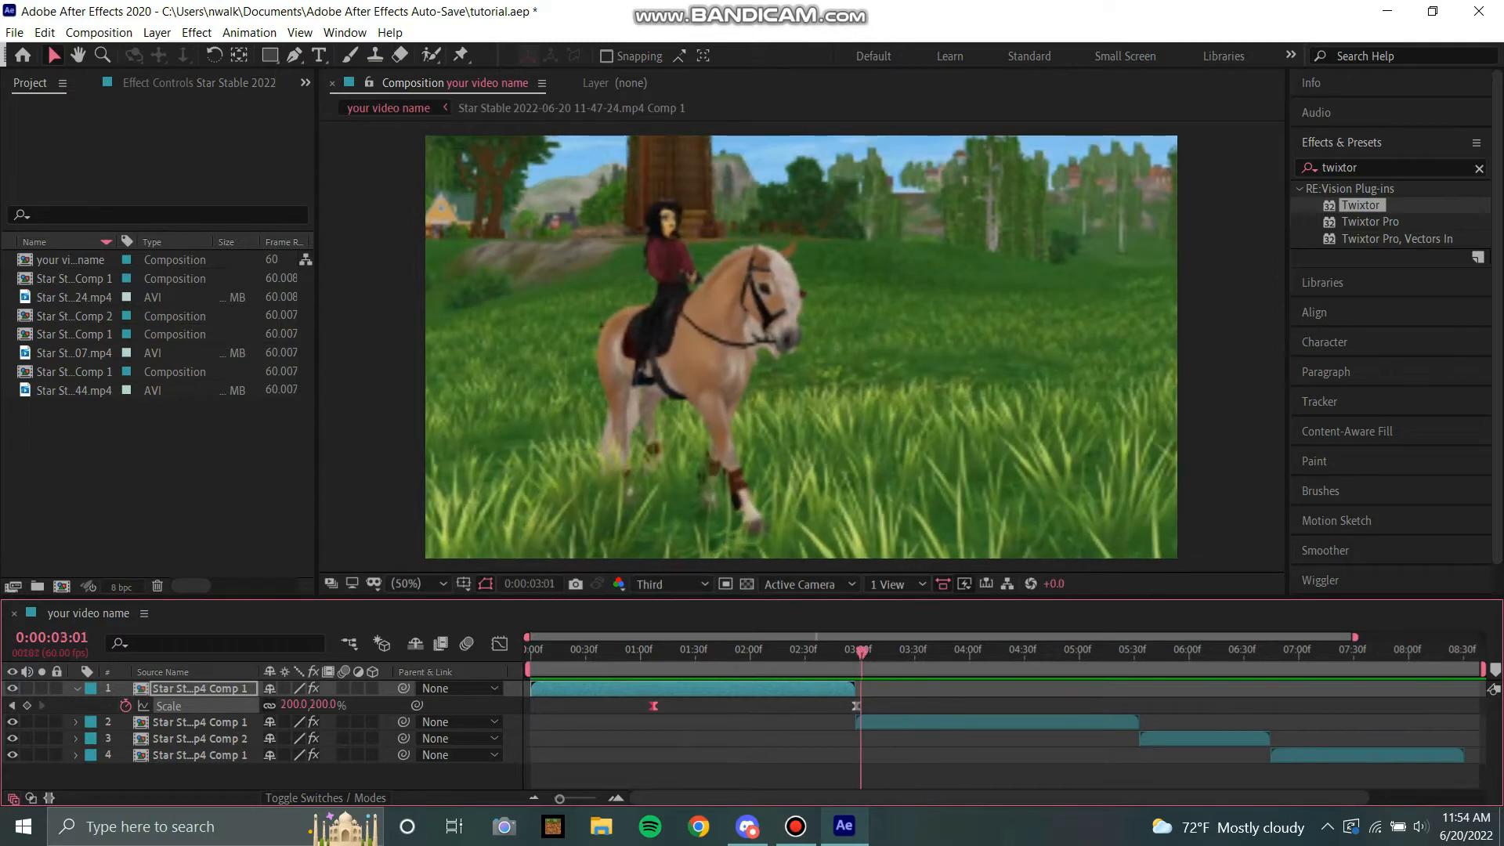
Step: Add a 100% Scale keyframe to the second clip at its first frame, 0:00:02:58
{"action": "key", "text": "equal"}
{"action": "key", "text": "equal"}
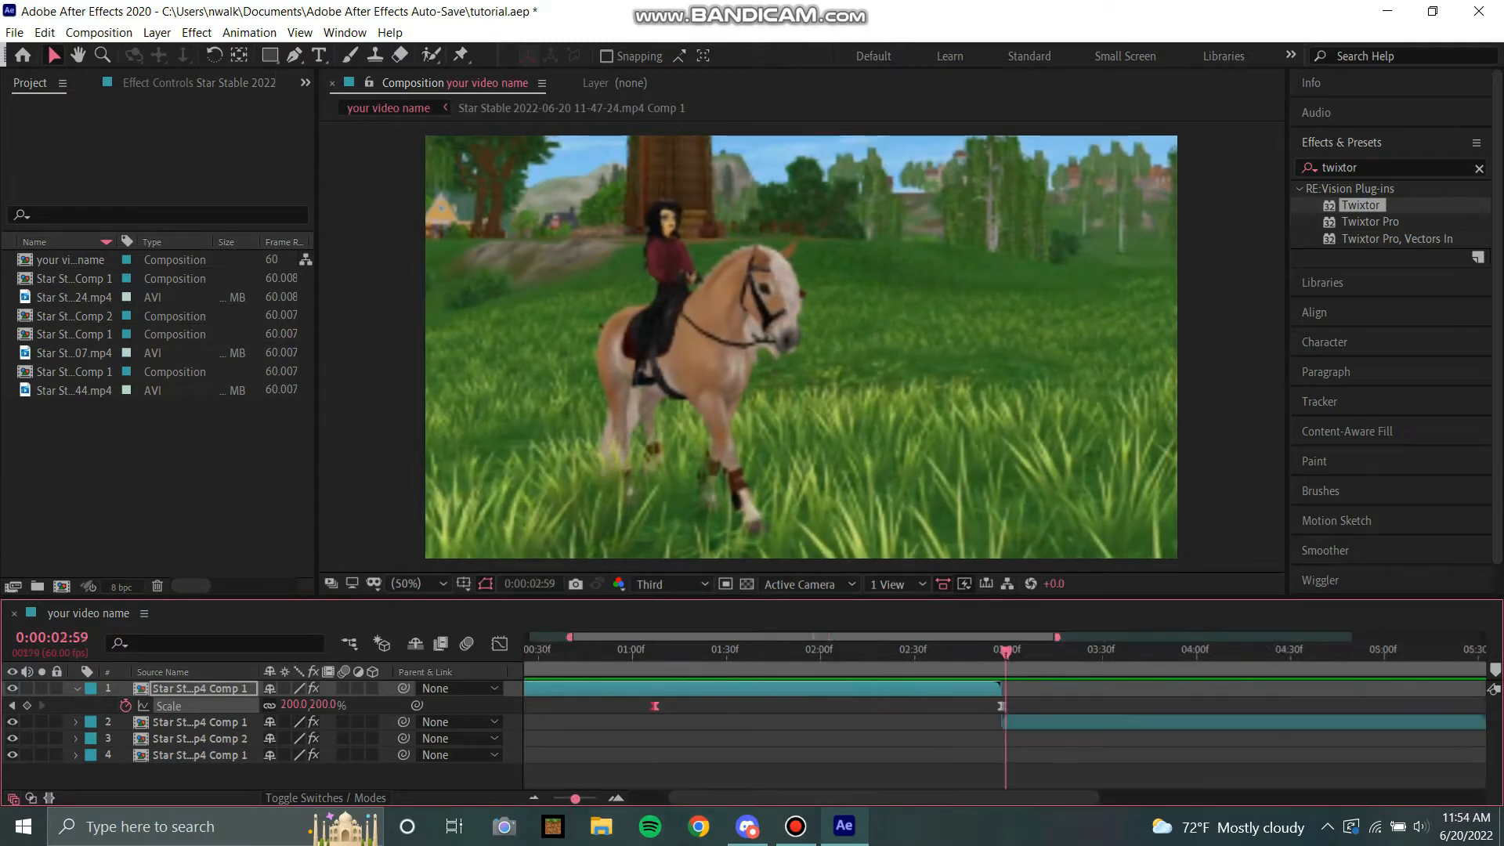
{"action": "key", "text": "j"}
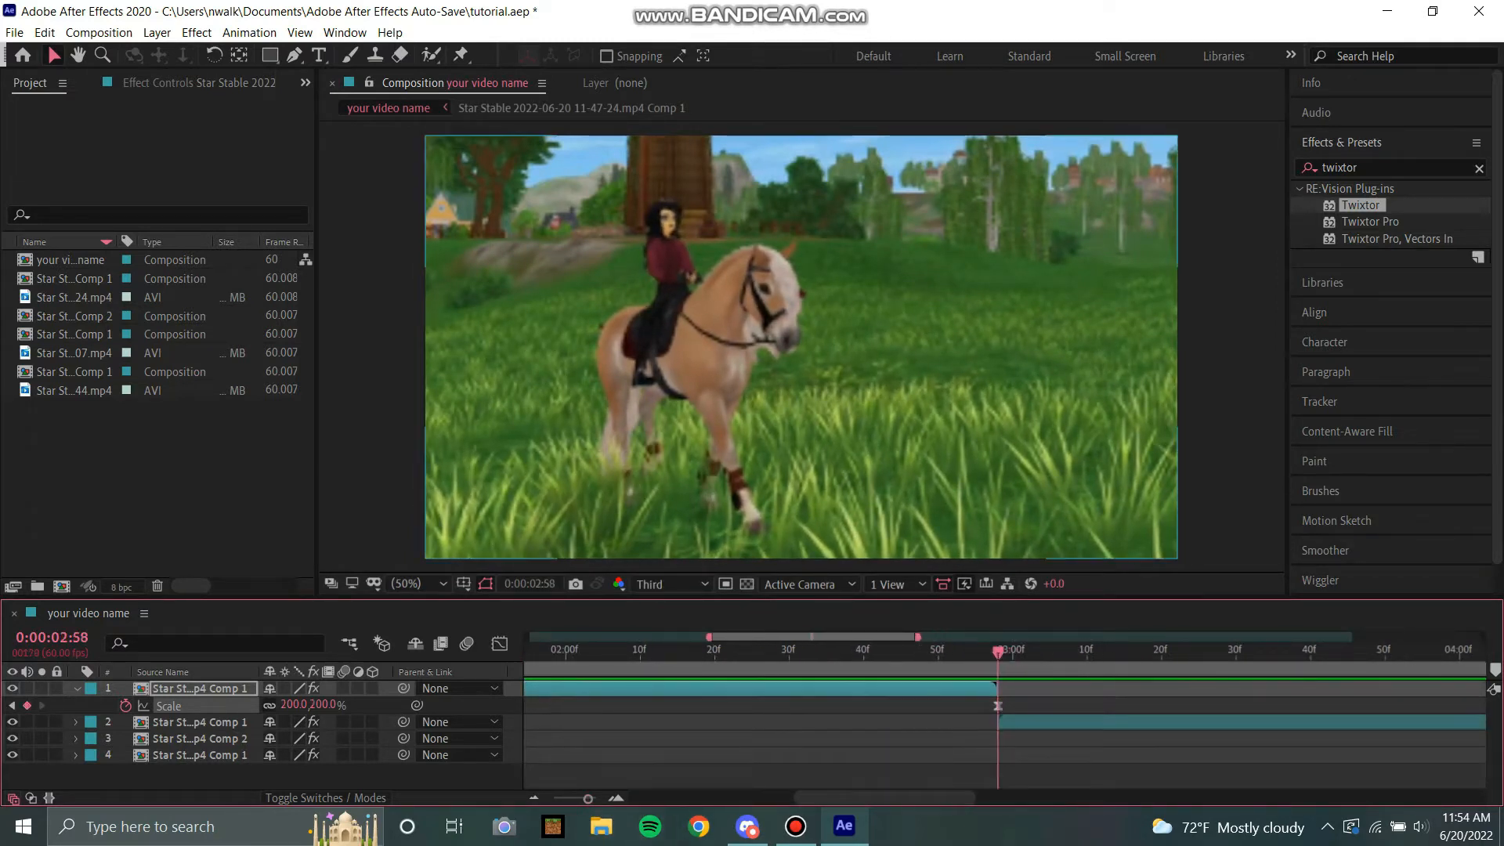
{"action": "key", "text": "ctrl+Down"}
{"action": "key", "text": "s"}
{"action": "key", "text": "alt+shift+s"}
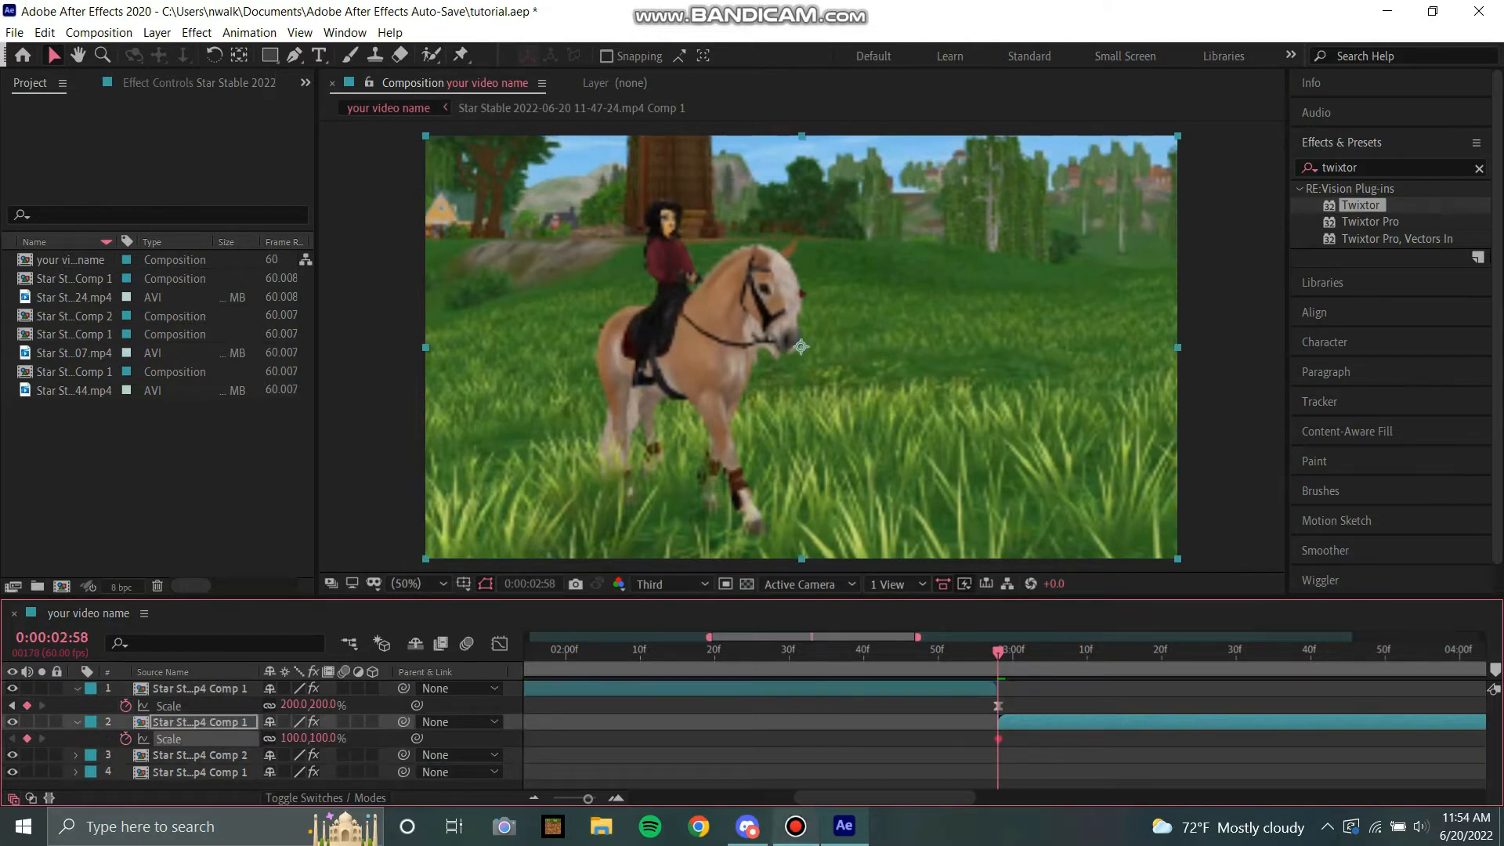
Step: Move the second clip's 100% Scale keyframe to about 0:00:04:30 and set the scale to 50% at the clip's start
{"action": "key", "text": "minus"}
{"action": "key", "text": "minus"}
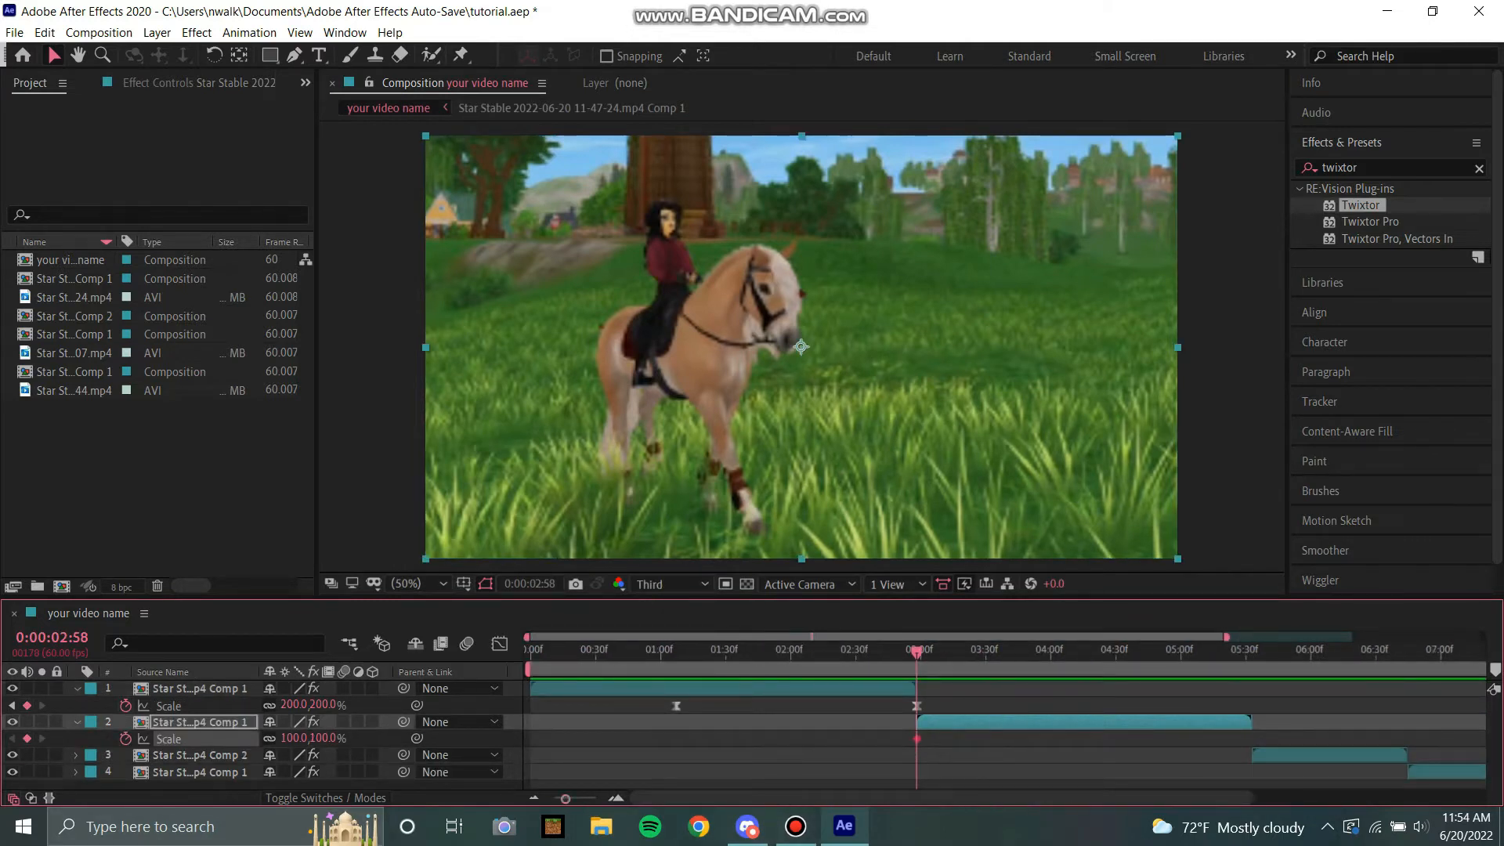
{"action": "left_click_drag", "start_coordinate": [916, 739], "coordinate": [1122, 739]}
{"action": "type", "text": "50"}
{"action": "key", "text": "Return"}
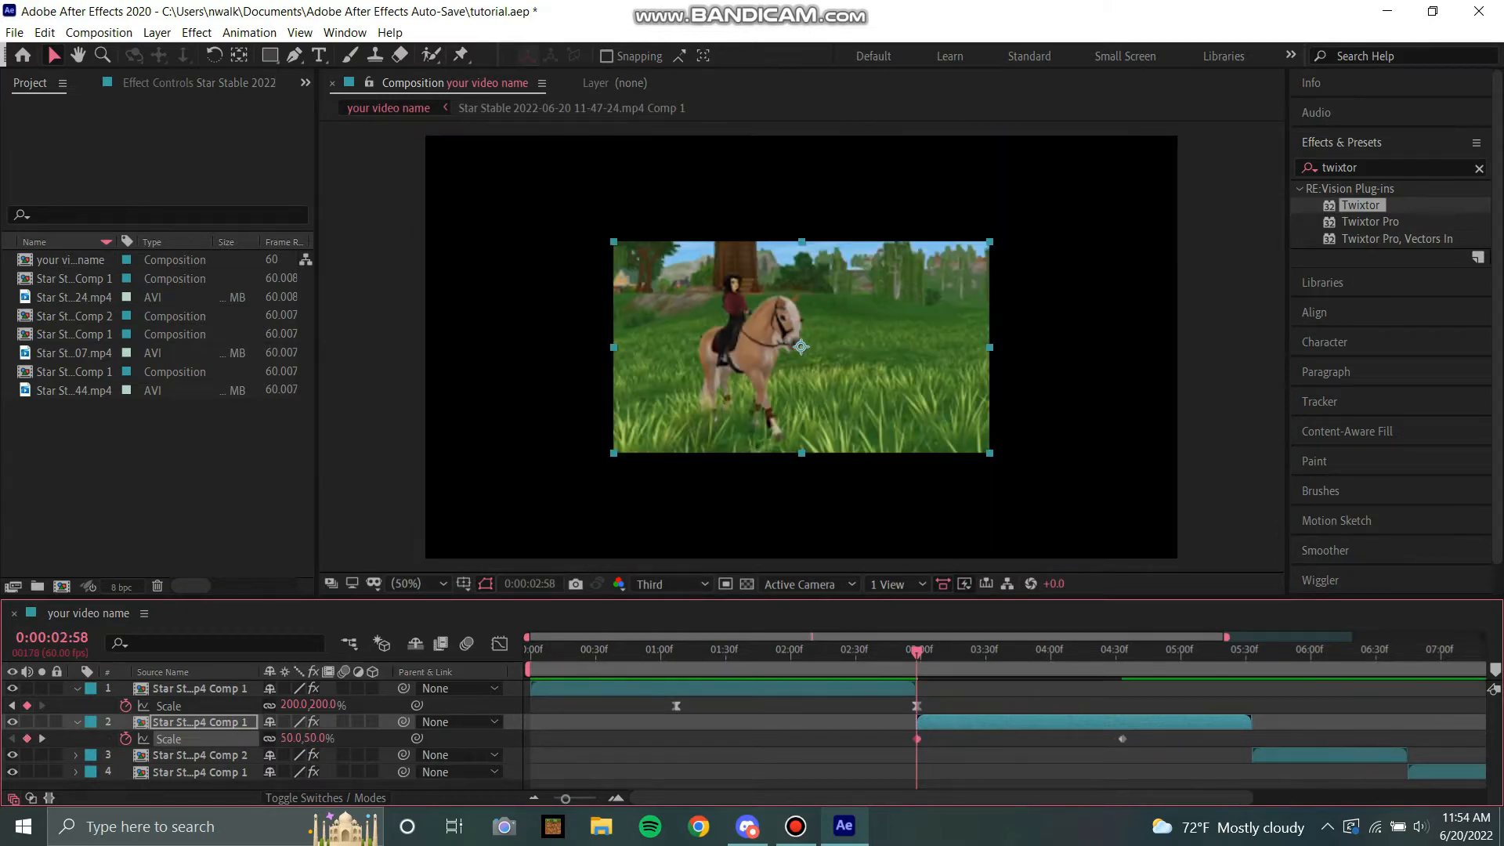
Step: Apply Easy Ease to the second clip's Scale keyframes
{"action": "right_click", "coordinate": [917, 739]}
{"action": "mouse_move", "coordinate": [974, 726]}
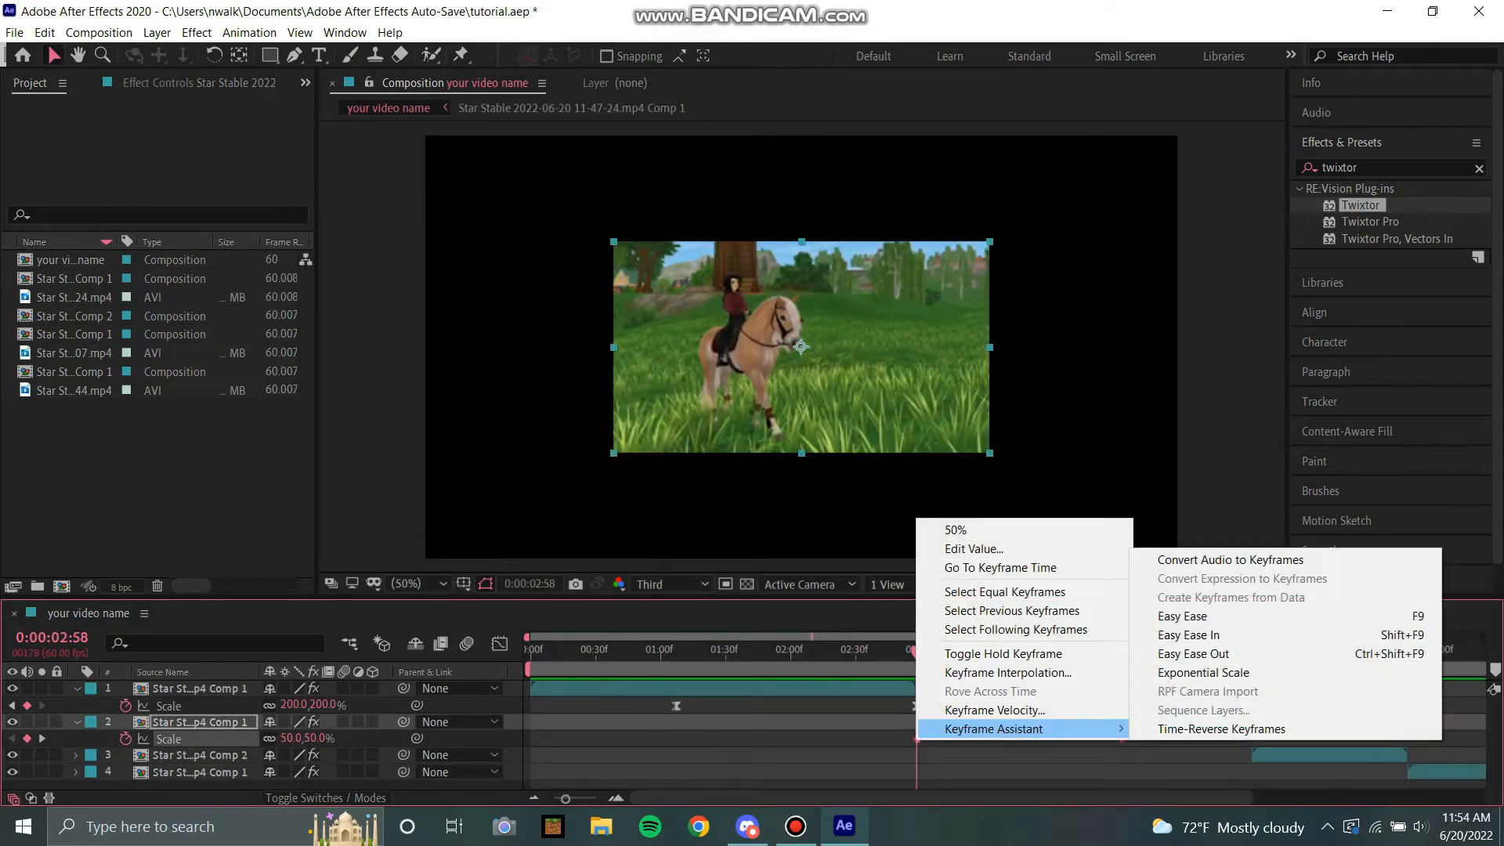
{"action": "left_click", "coordinate": [1167, 616]}
Step: Reshape the second clip's Scale curve to rise steeply at first and level off, and preview the transition from 0:00:01:01
{"action": "left_click", "coordinate": [500, 644]}
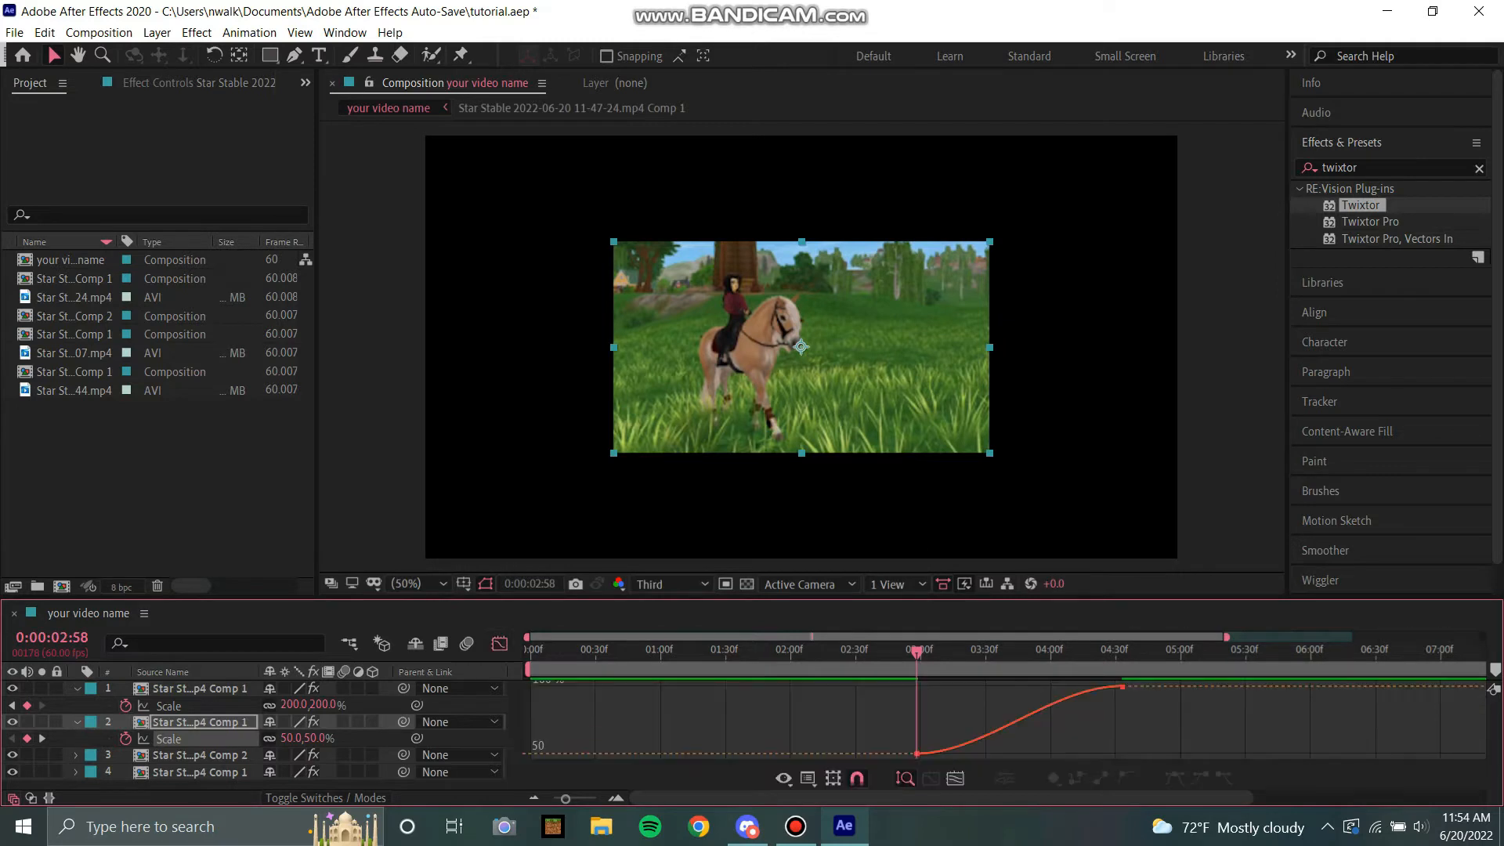
{"action": "left_click", "coordinate": [917, 754]}
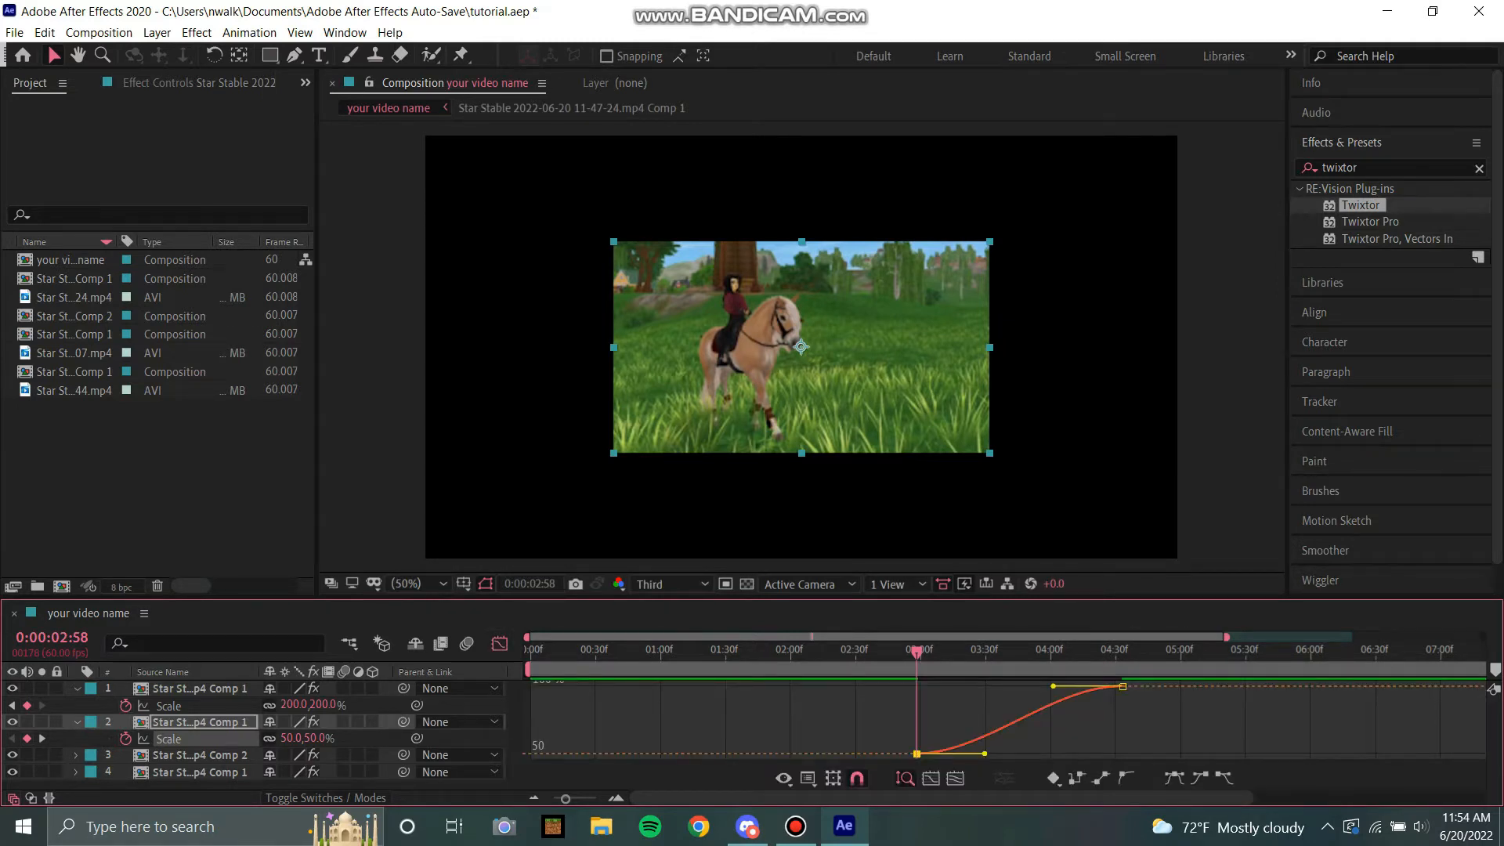
{"action": "left_click_drag", "start_coordinate": [985, 754], "coordinate": [917, 692]}
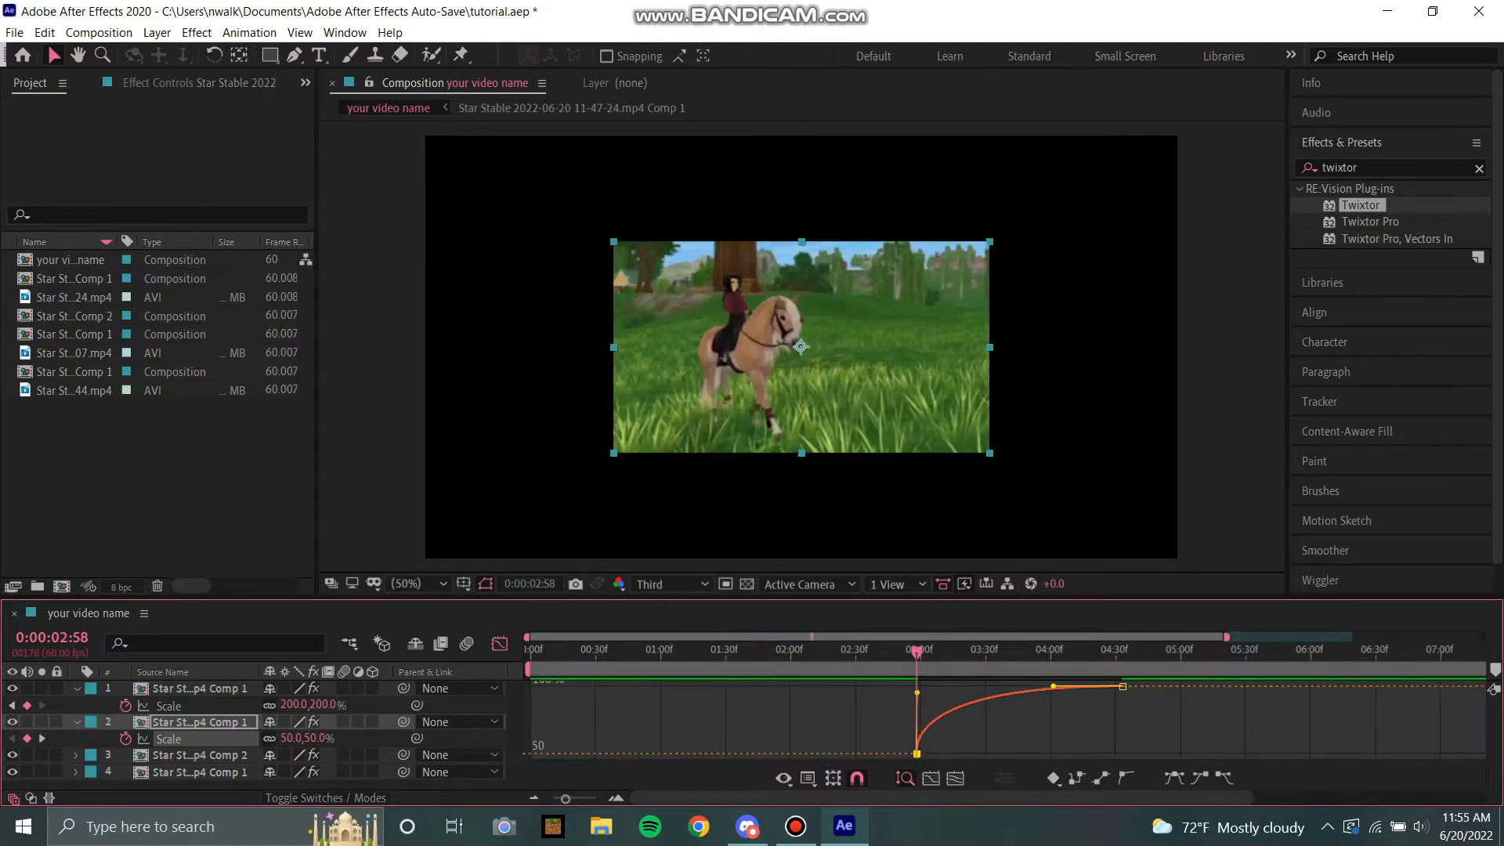
{"action": "left_click_drag", "start_coordinate": [1054, 687], "coordinate": [1018, 687]}
{"action": "key", "text": "shift+F3"}
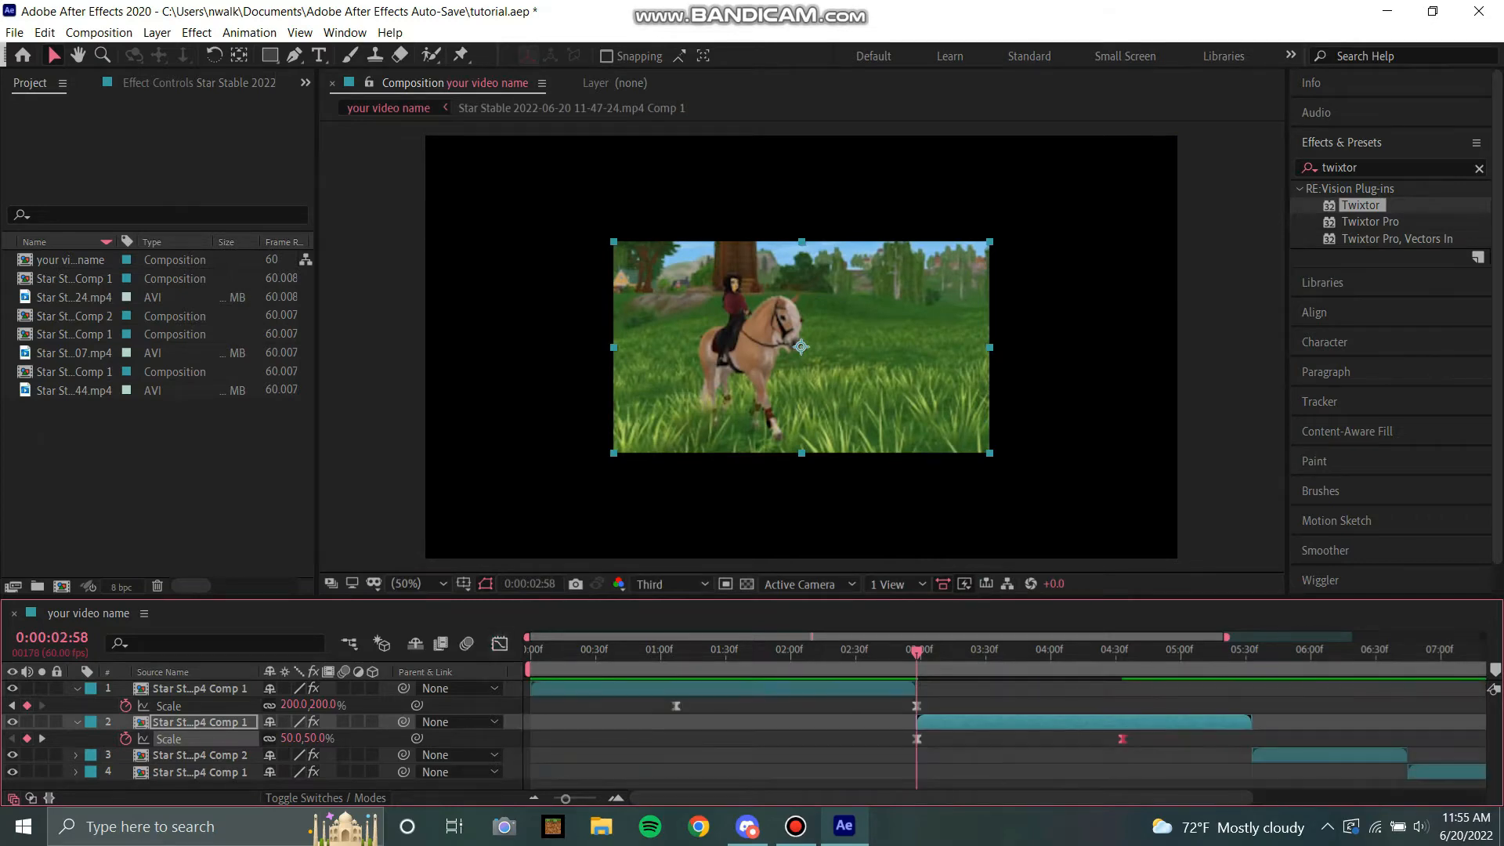
{"action": "left_click_drag", "start_coordinate": [917, 652], "coordinate": [663, 652]}
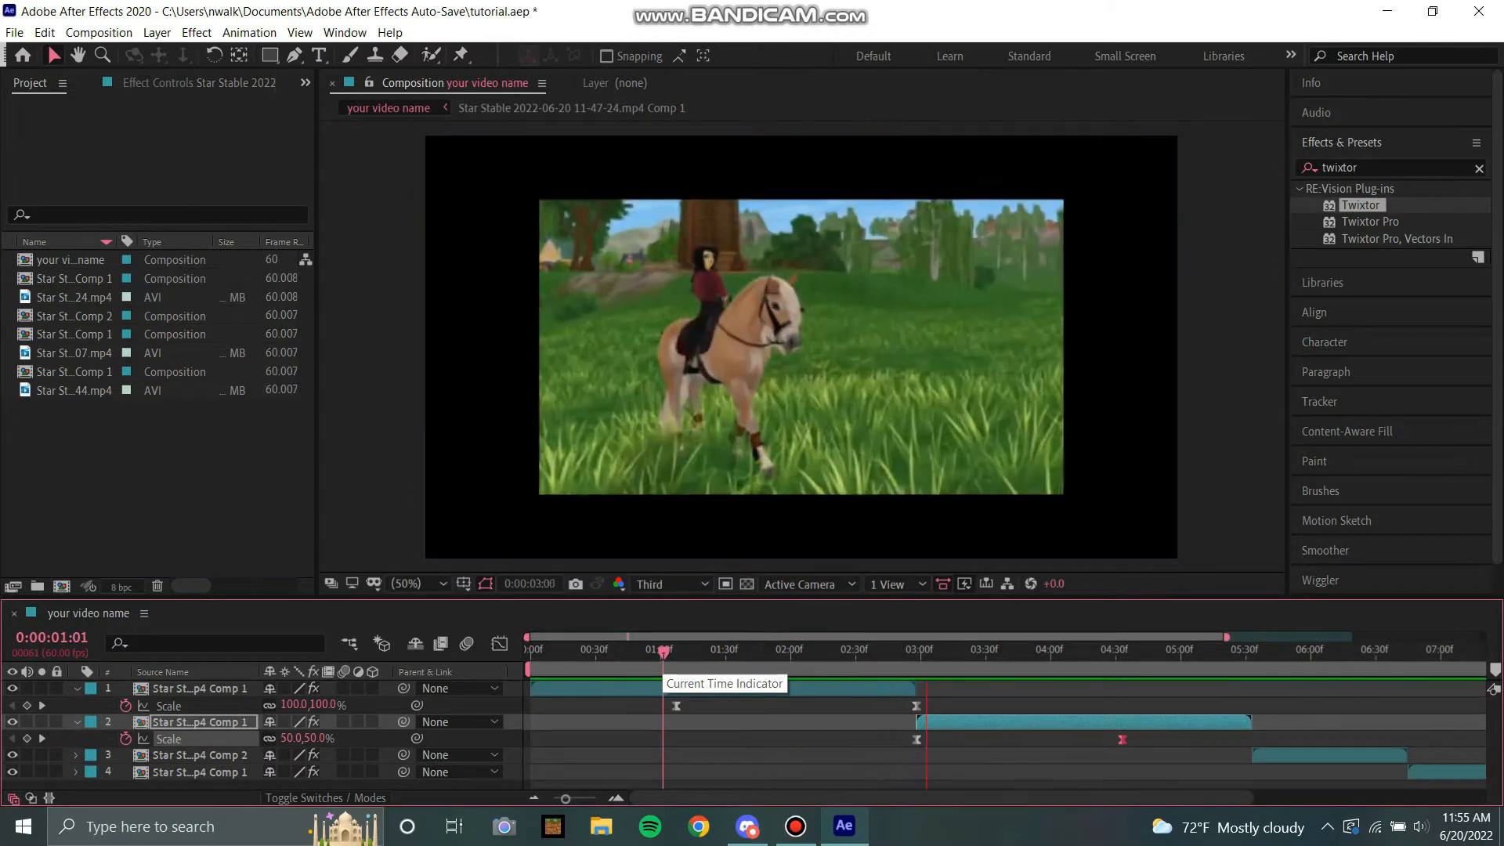
{"action": "key", "text": "space"}
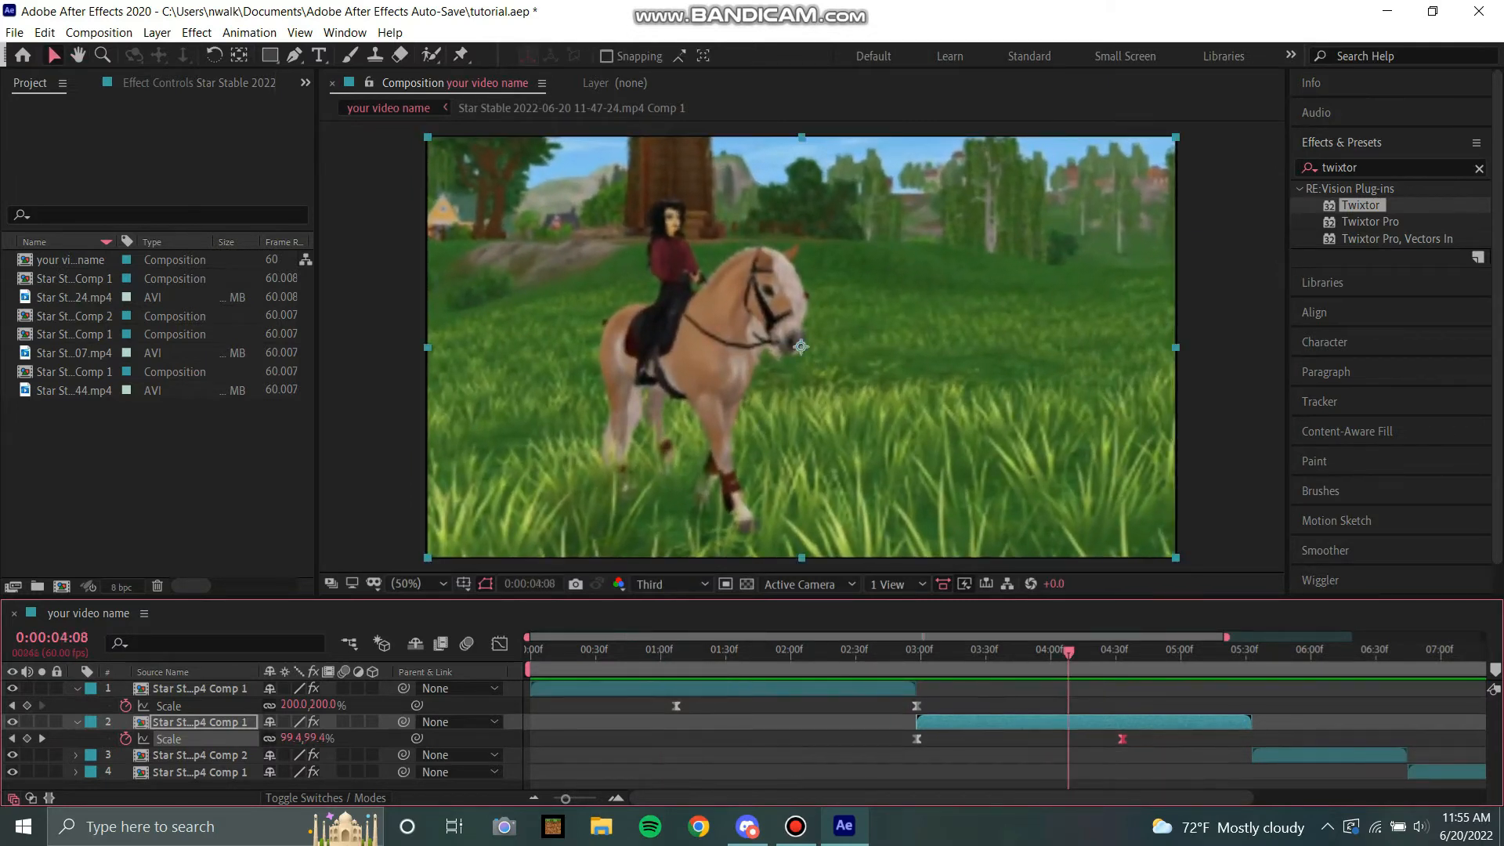
Step: Enable motion blur for the clips and the composition, and preview the result
{"action": "left_click", "coordinate": [343, 723]}
{"action": "left_click", "coordinate": [343, 756]}
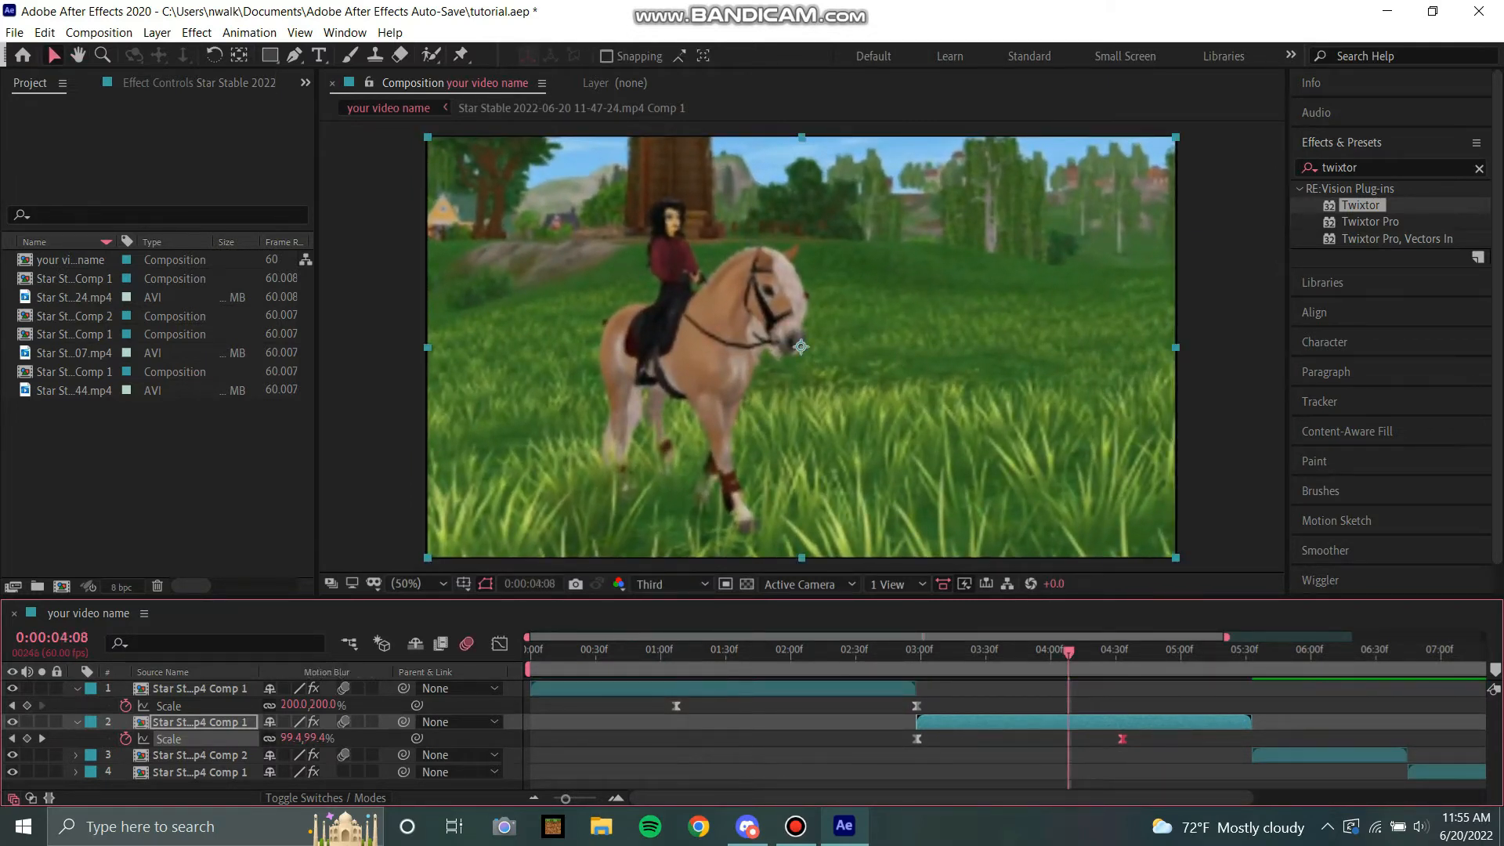
{"action": "key", "text": "space"}
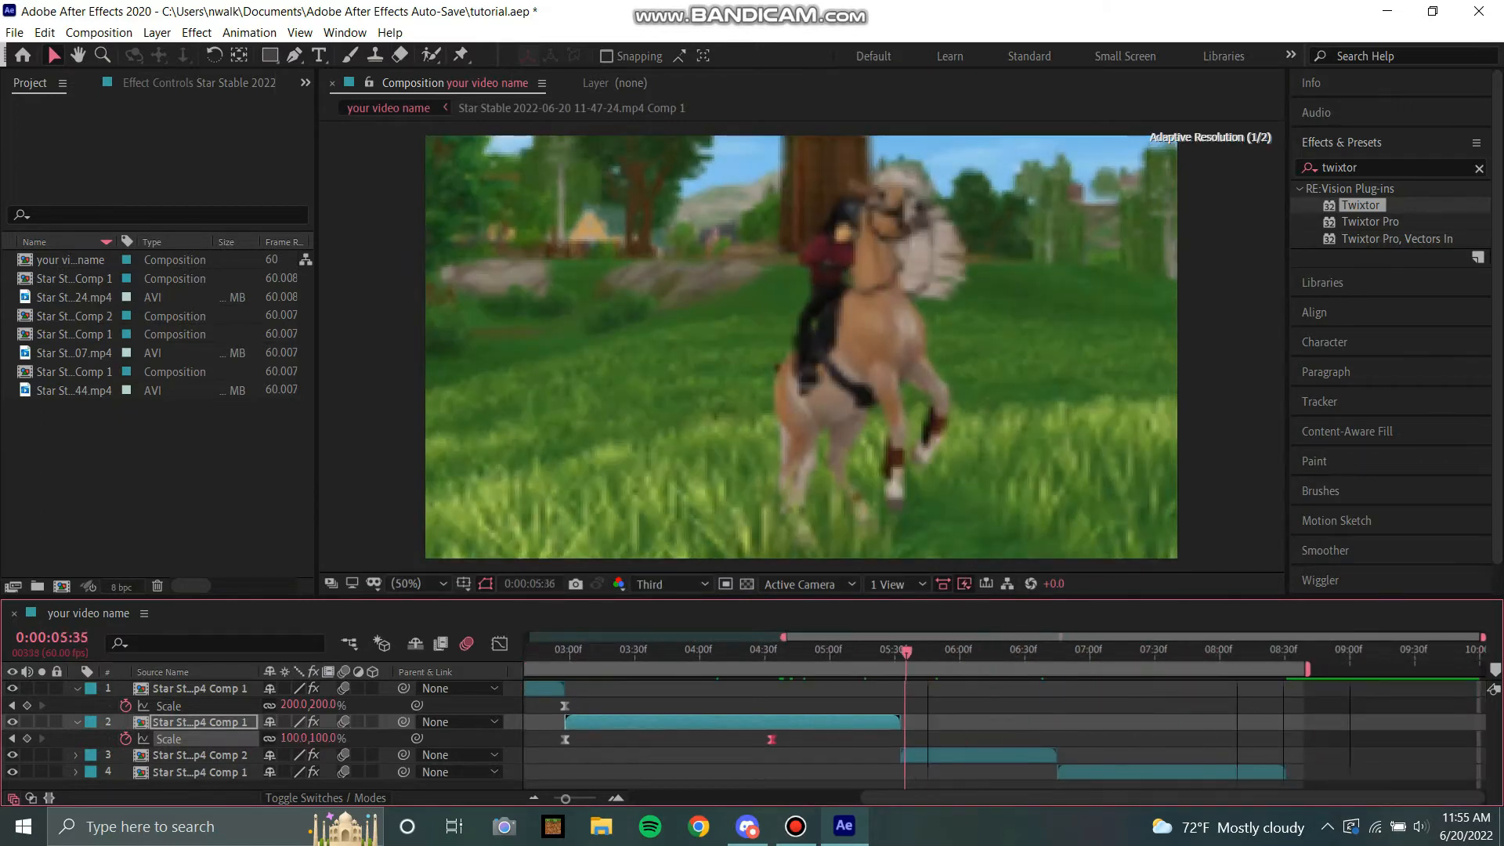
Step: Add a text box reading "your text here!" beside the rearing horse at 0:00:05:35 and colour the word "here!" white
{"action": "left_click", "coordinate": [319, 56]}
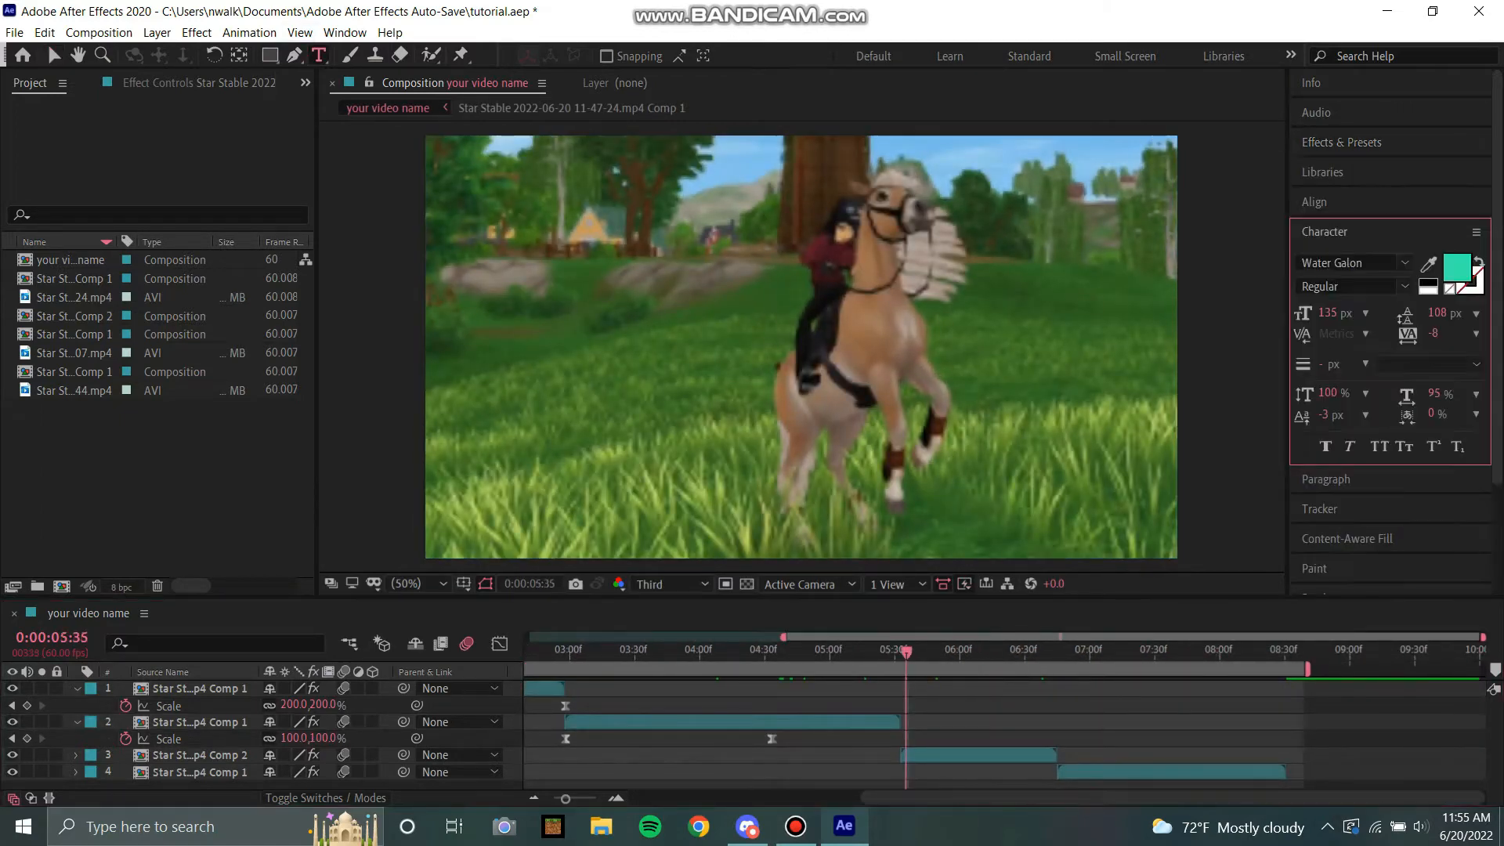
{"action": "left_click_drag", "start_coordinate": [486, 251], "coordinate": [823, 370]}
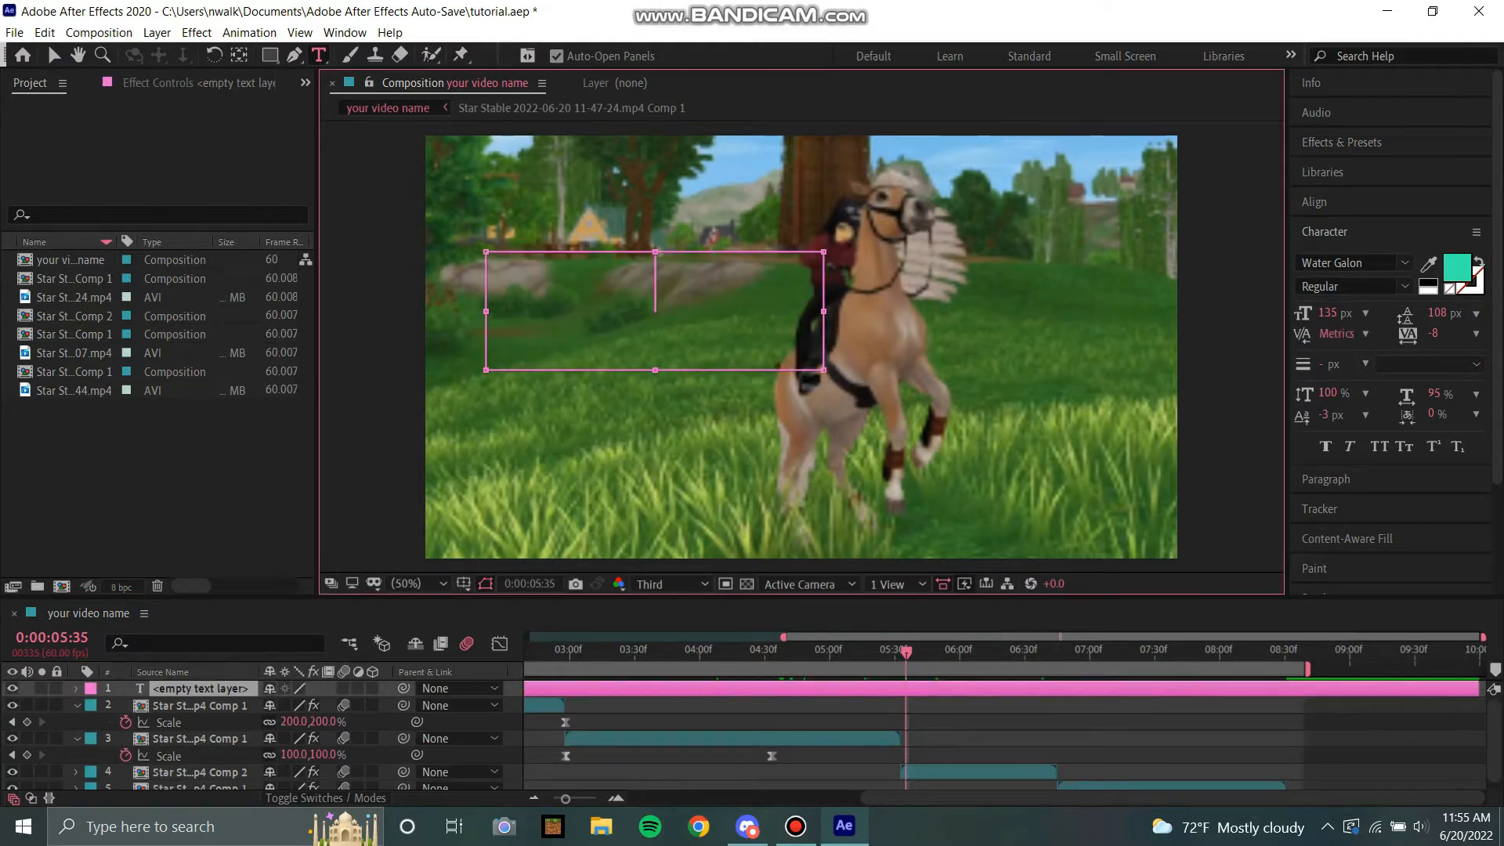
{"action": "type", "text": "yo"}
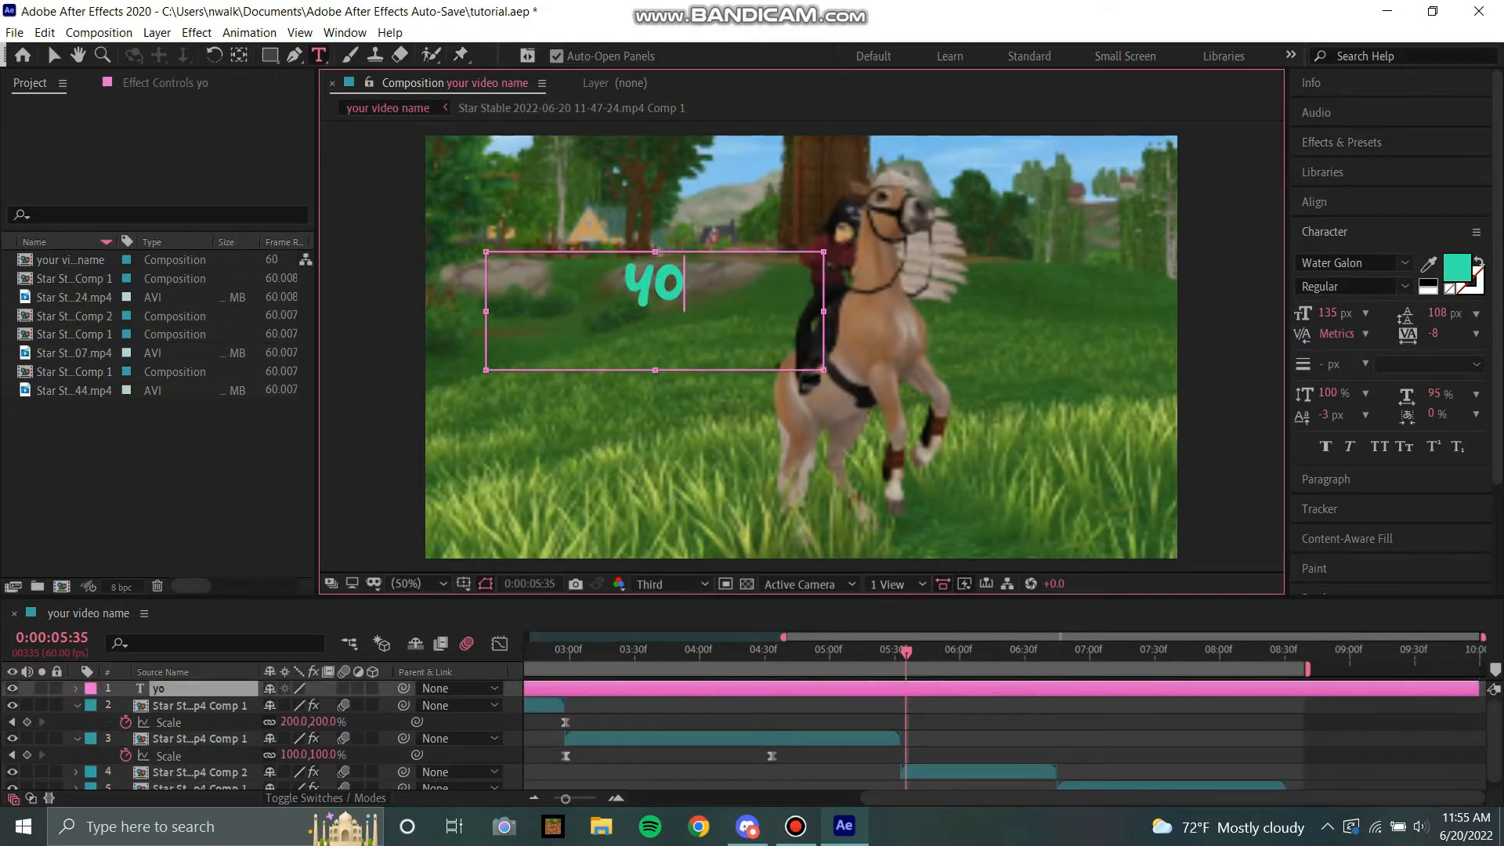
{"action": "type", "text": "ur text here!"}
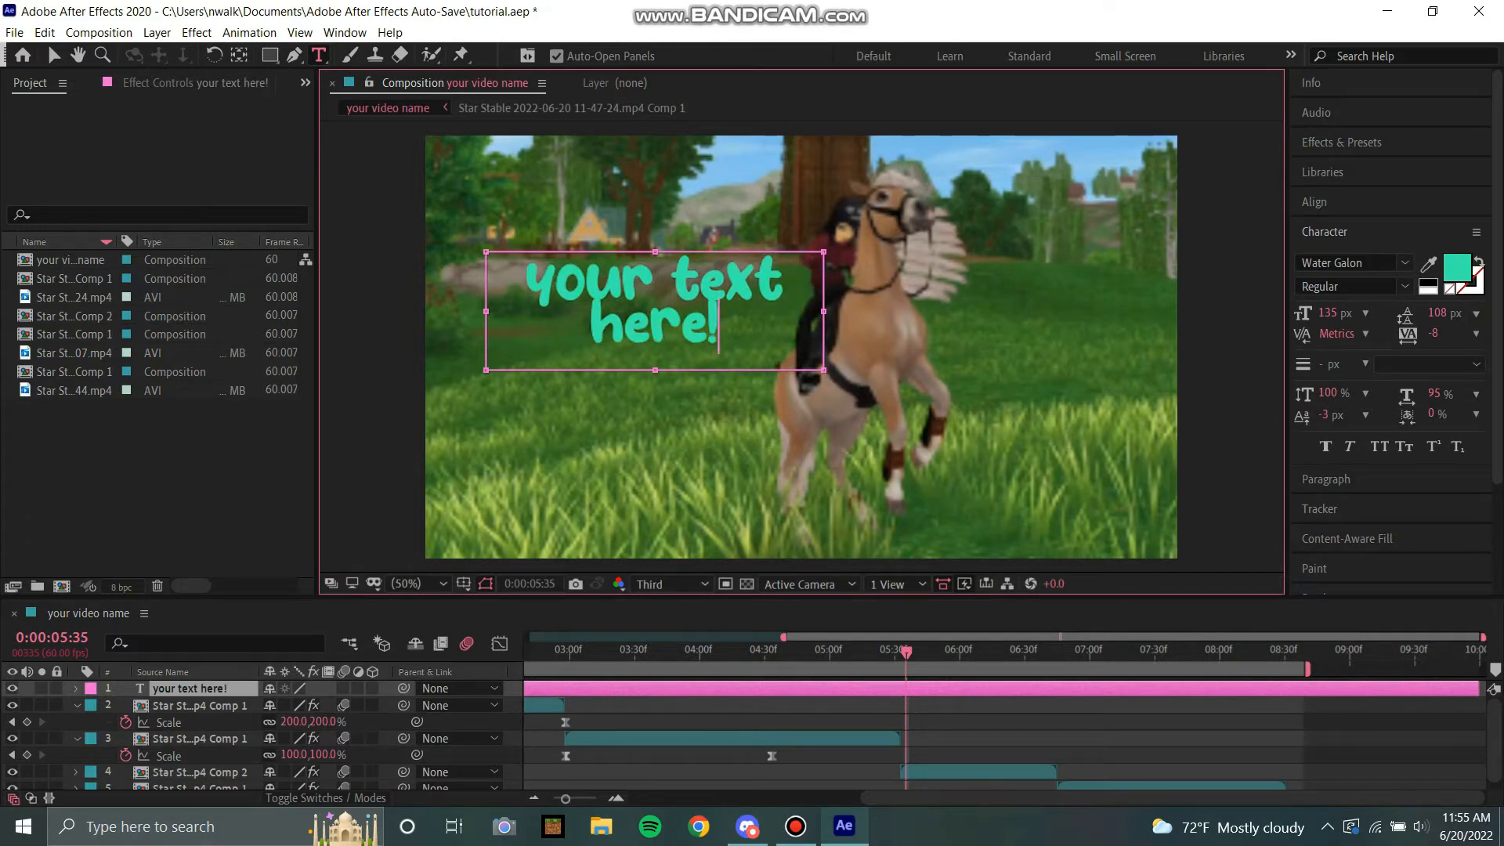
{"action": "left_click_drag", "start_coordinate": [721, 326], "coordinate": [589, 325]}
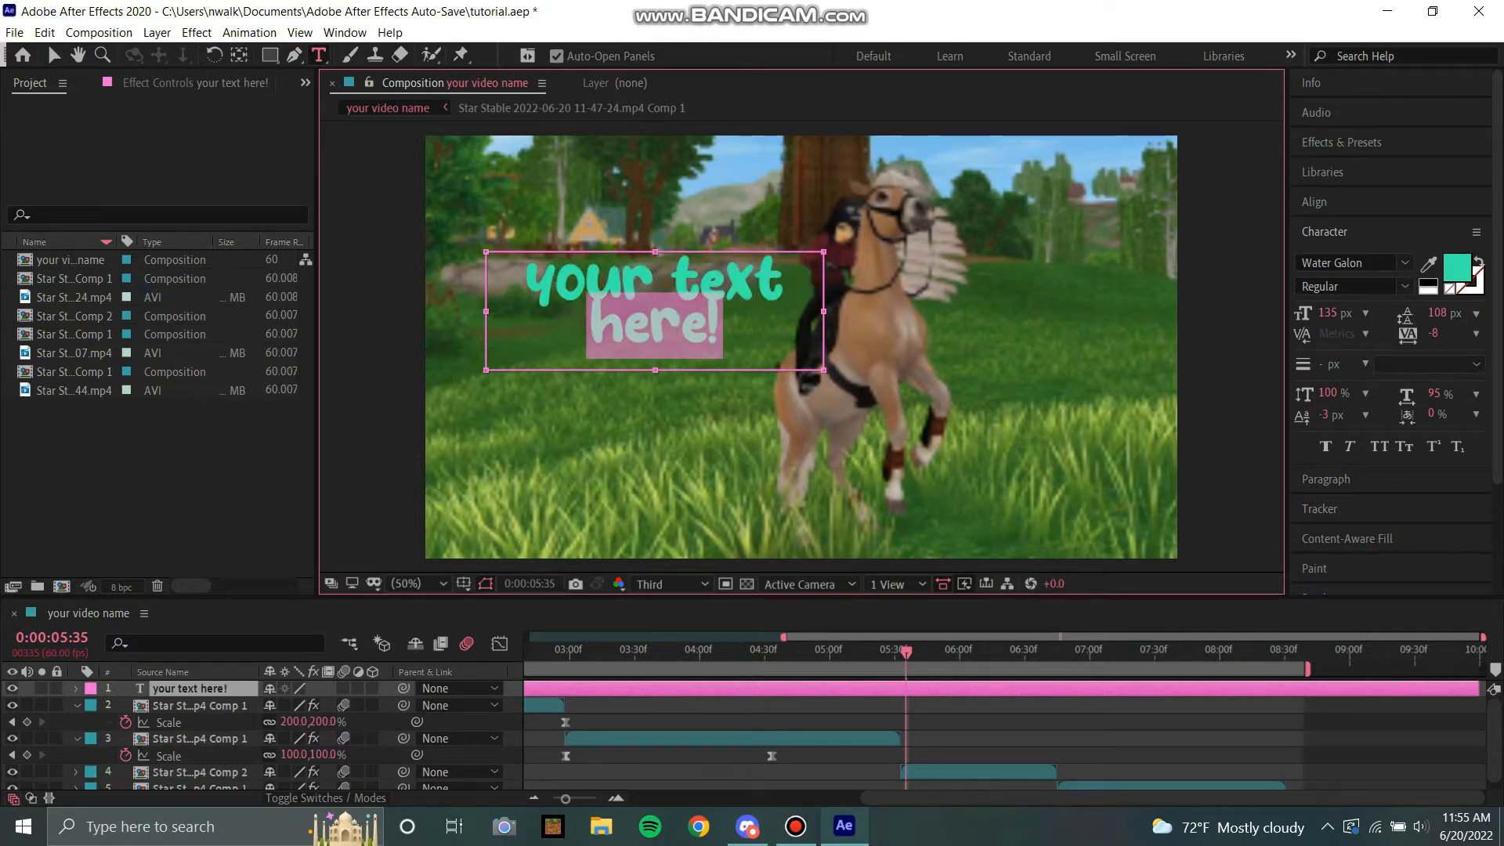
{"action": "left_click", "coordinate": [1428, 292]}
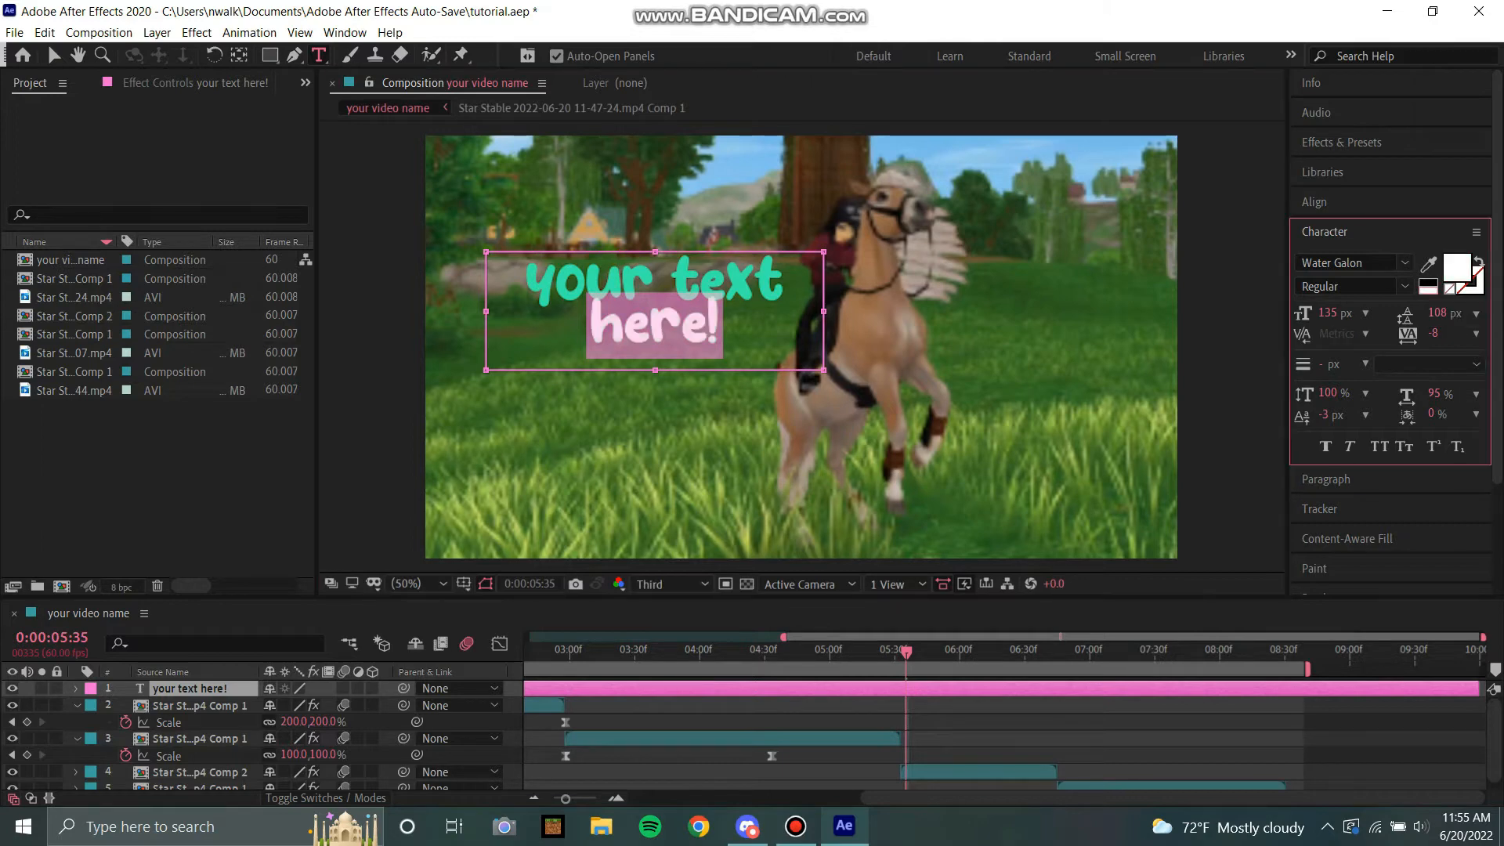
Step: Shift the text box slightly toward the horse and recolour the words "your text" green
{"action": "left_click", "coordinate": [671, 282]}
{"action": "left_click_drag", "start_coordinate": [671, 283], "coordinate": [695, 287]}
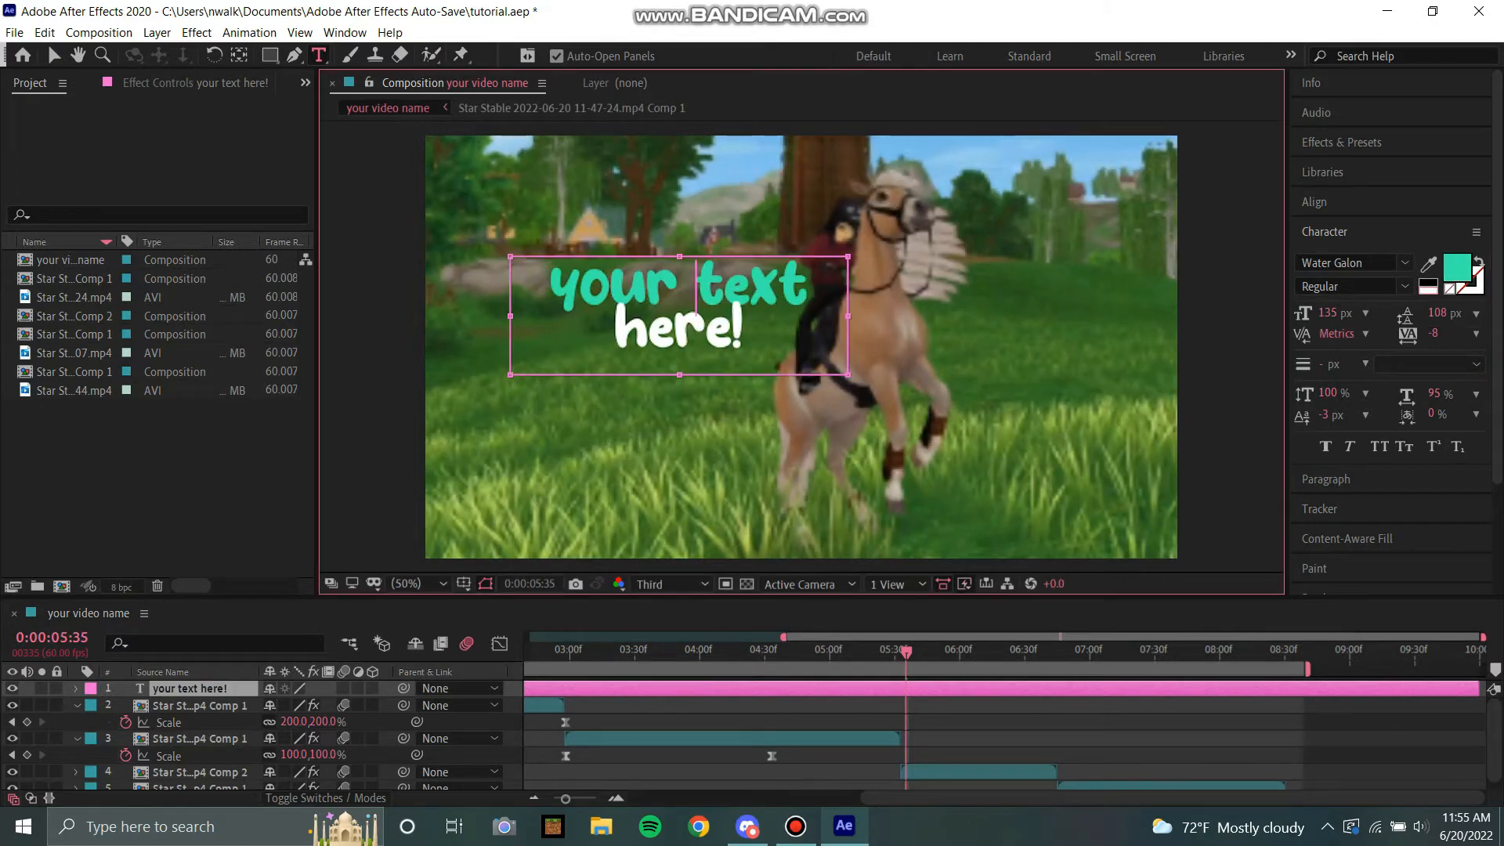
{"action": "triple_click", "coordinate": [695, 288]}
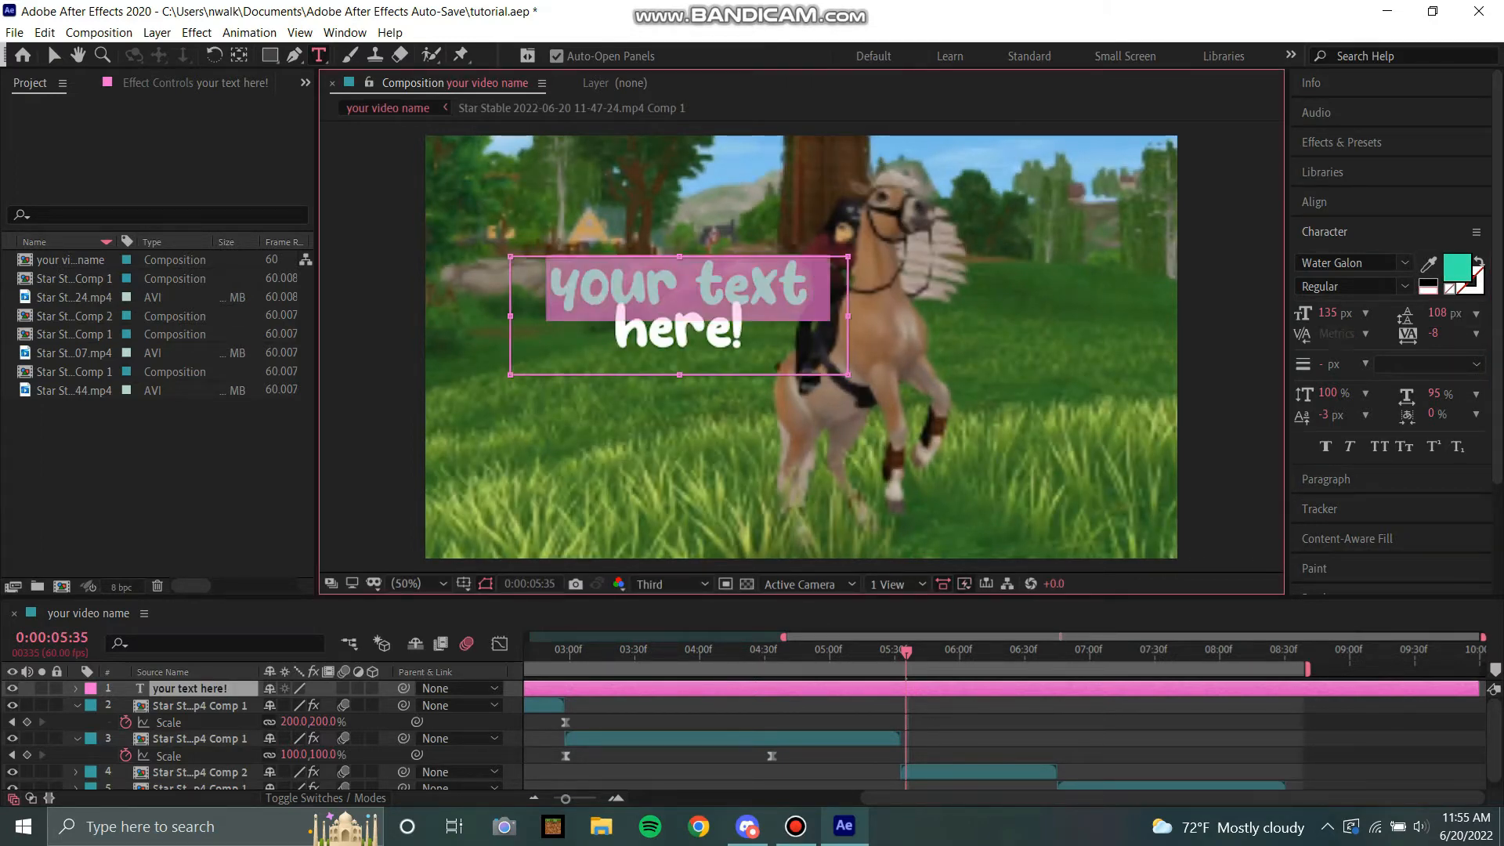
{"action": "left_click", "coordinate": [1457, 267]}
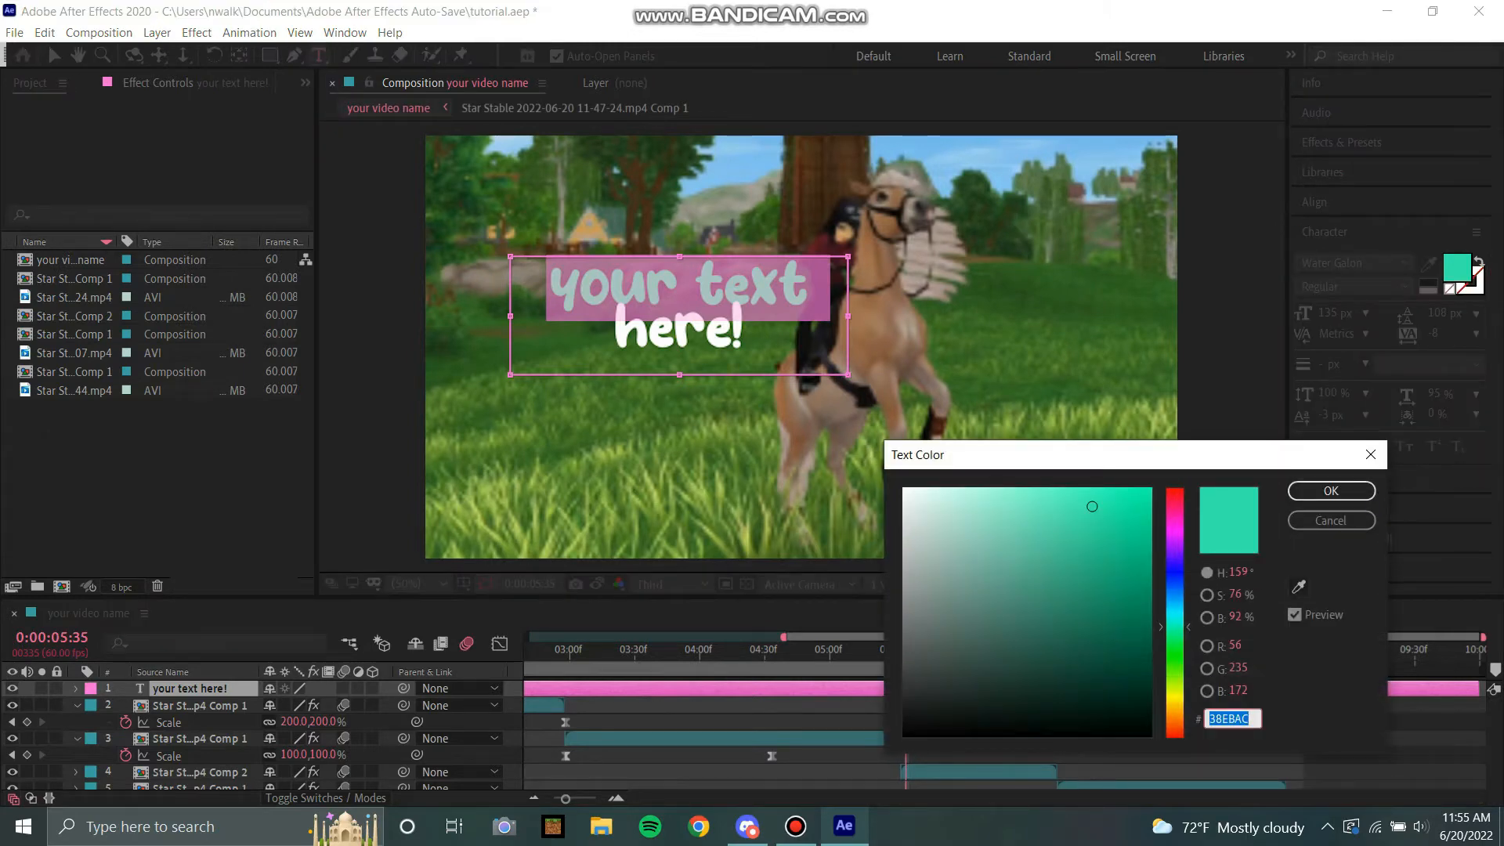
{"action": "type", "text": "42EB38"}
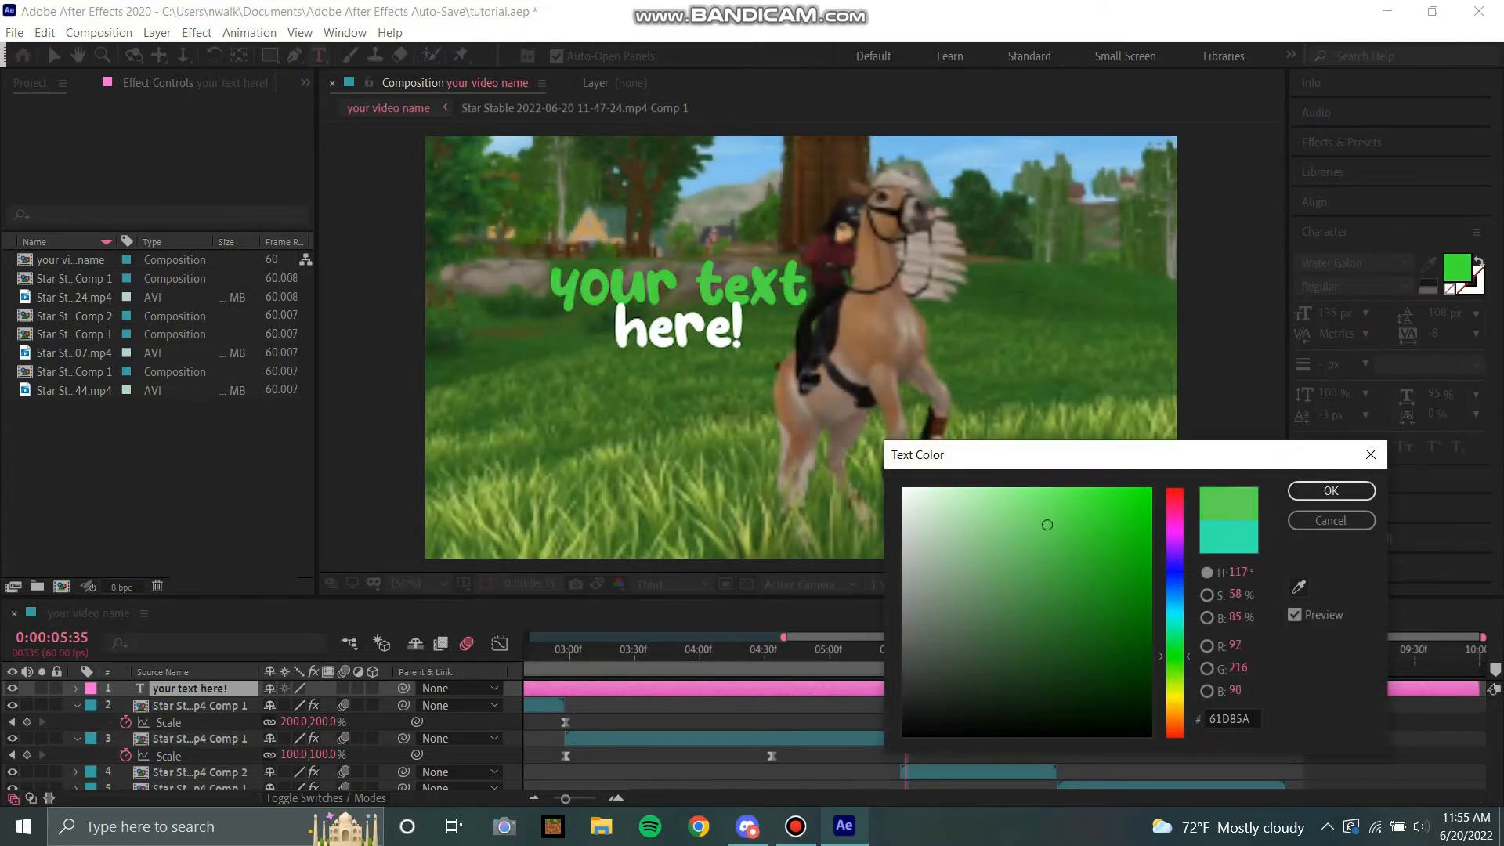
{"action": "mouse_move", "coordinate": [1048, 524]}
{"action": "left_mouse_down"}
{"action": "mouse_move", "coordinate": [990, 510]}
{"action": "mouse_move", "coordinate": [963, 655]}
{"action": "mouse_move", "coordinate": [1019, 595]}
{"action": "mouse_move", "coordinate": [1117, 544]}
{"action": "mouse_move", "coordinate": [1063, 529]}
{"action": "left_mouse_up"}
{"action": "left_click", "coordinate": [1331, 491]}
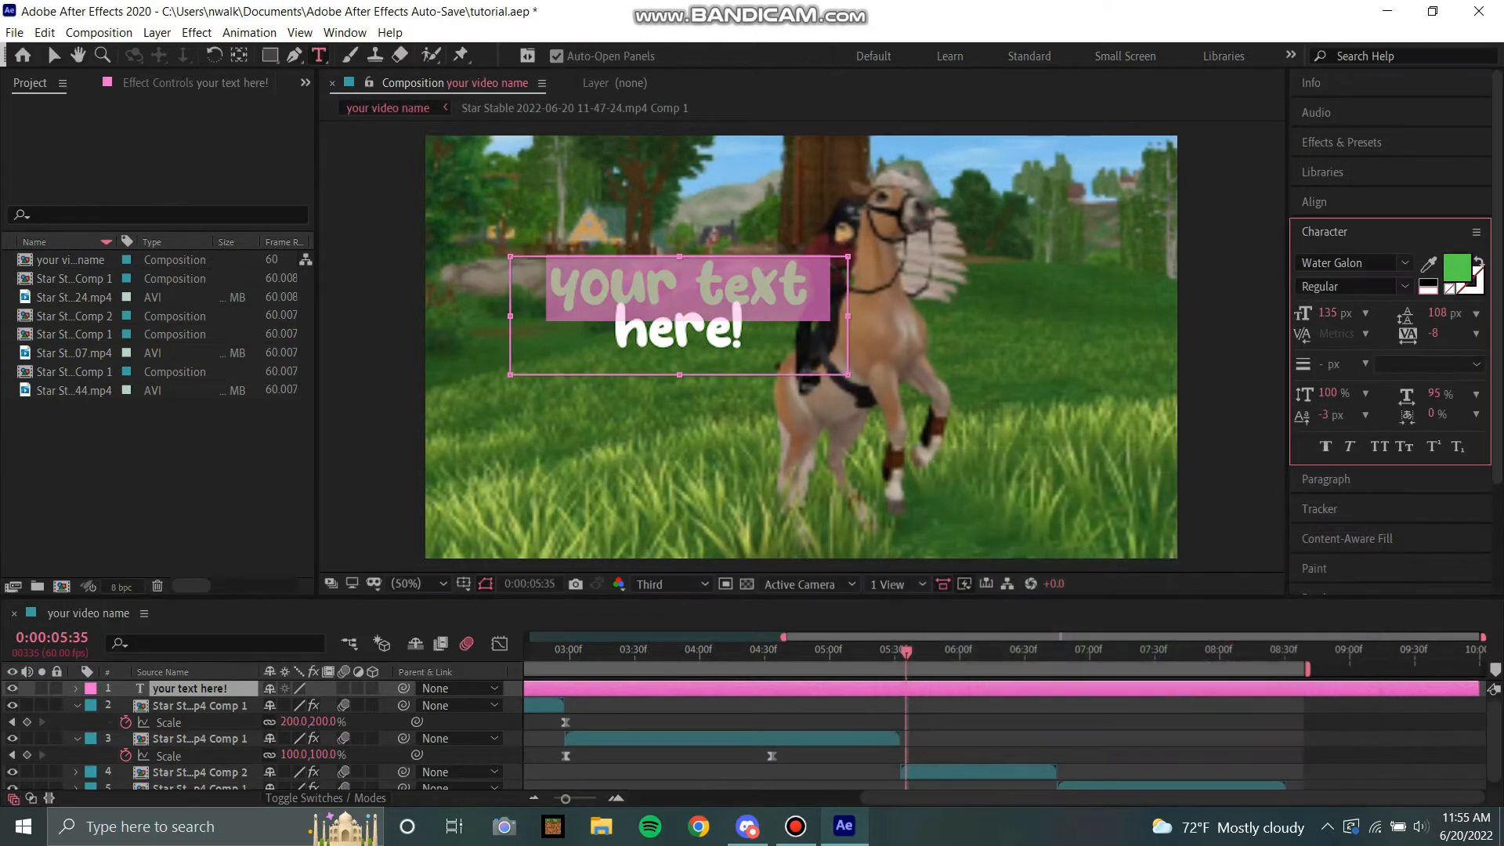
Step: Move the text down and away from the rearing horse, and set its font size to 170 px
{"action": "left_click", "coordinate": [55, 56]}
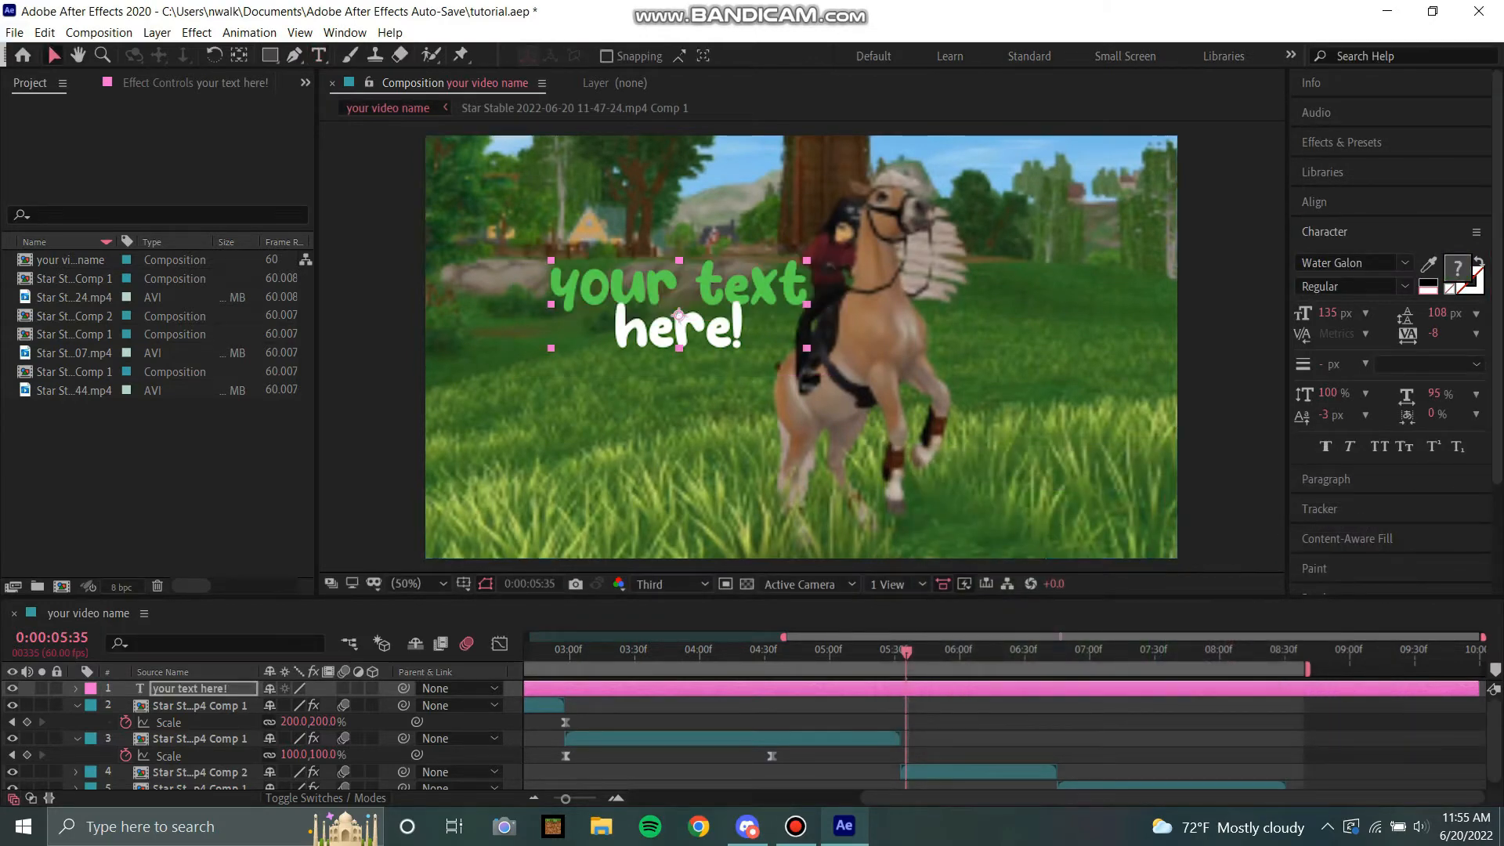
{"action": "left_click_drag", "start_coordinate": [679, 316], "coordinate": [631, 352]}
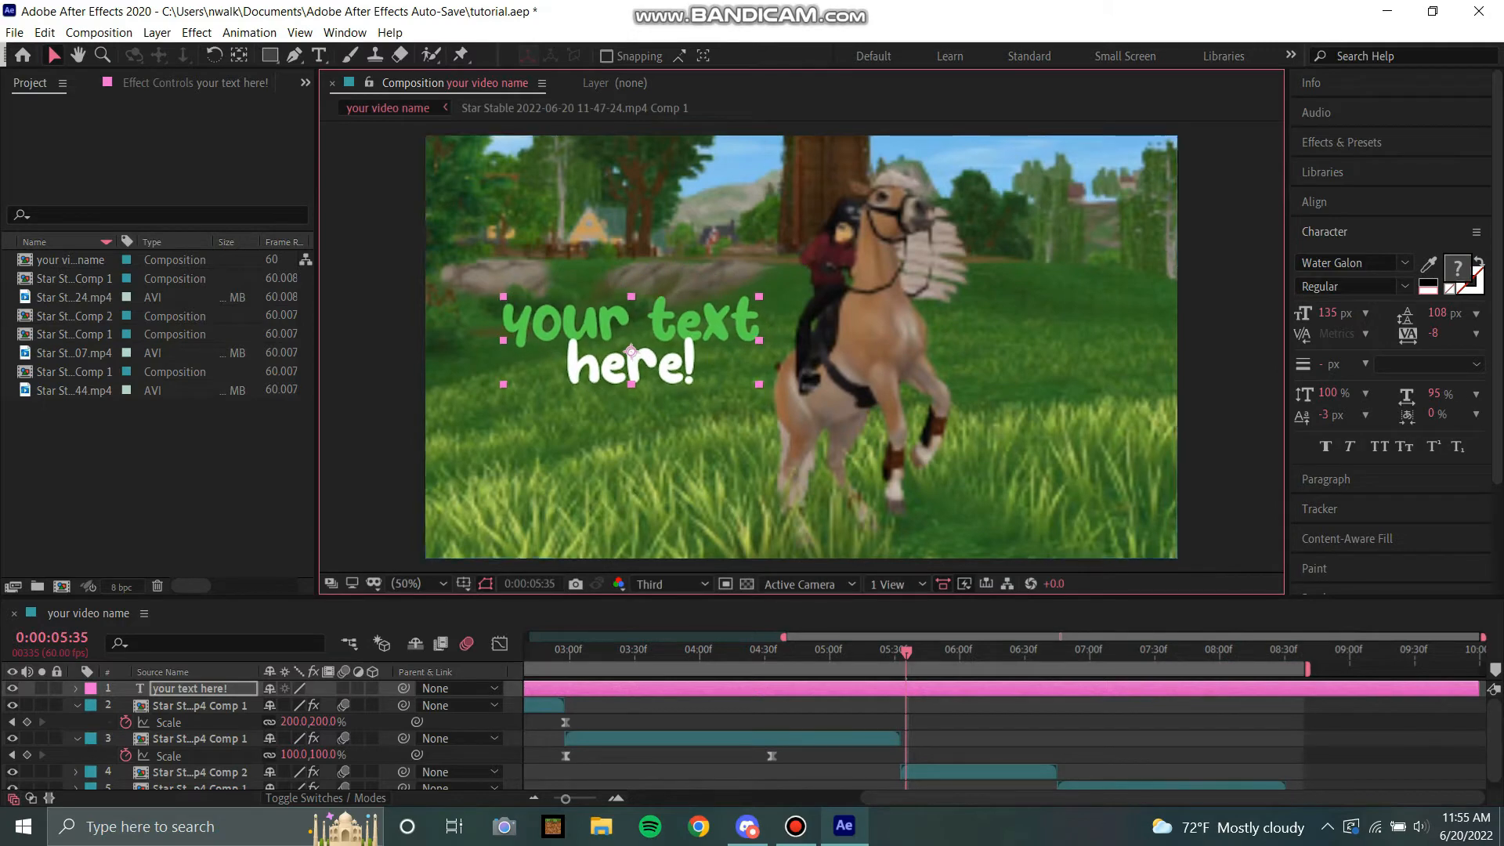
{"action": "left_click_drag", "start_coordinate": [1328, 313], "coordinate": [1357, 314]}
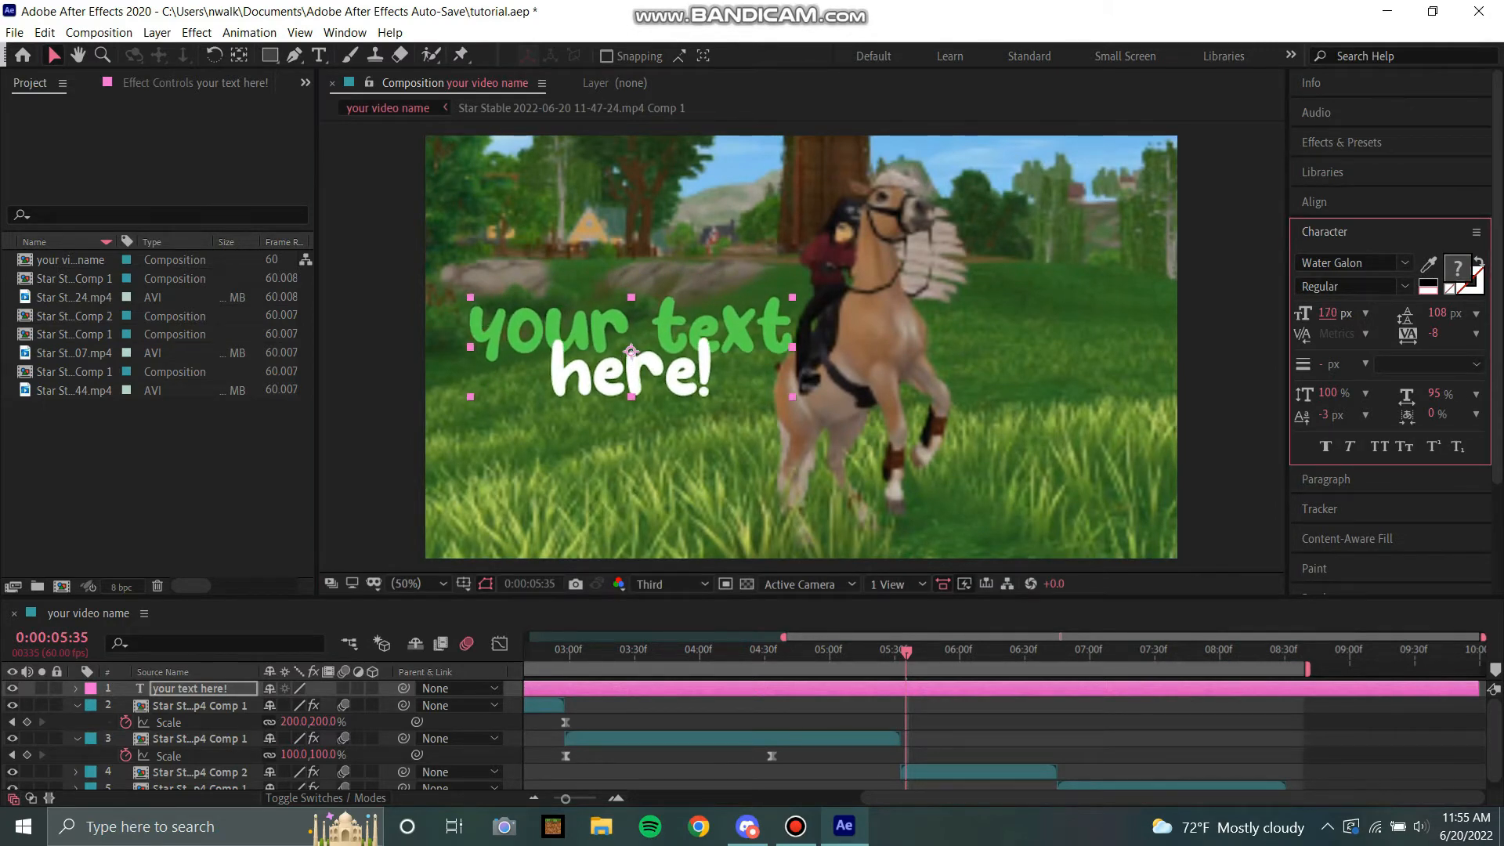
Step: Scale the text layer to 92% and raise the text slightly beside the rider
{"action": "key", "text": "s"}
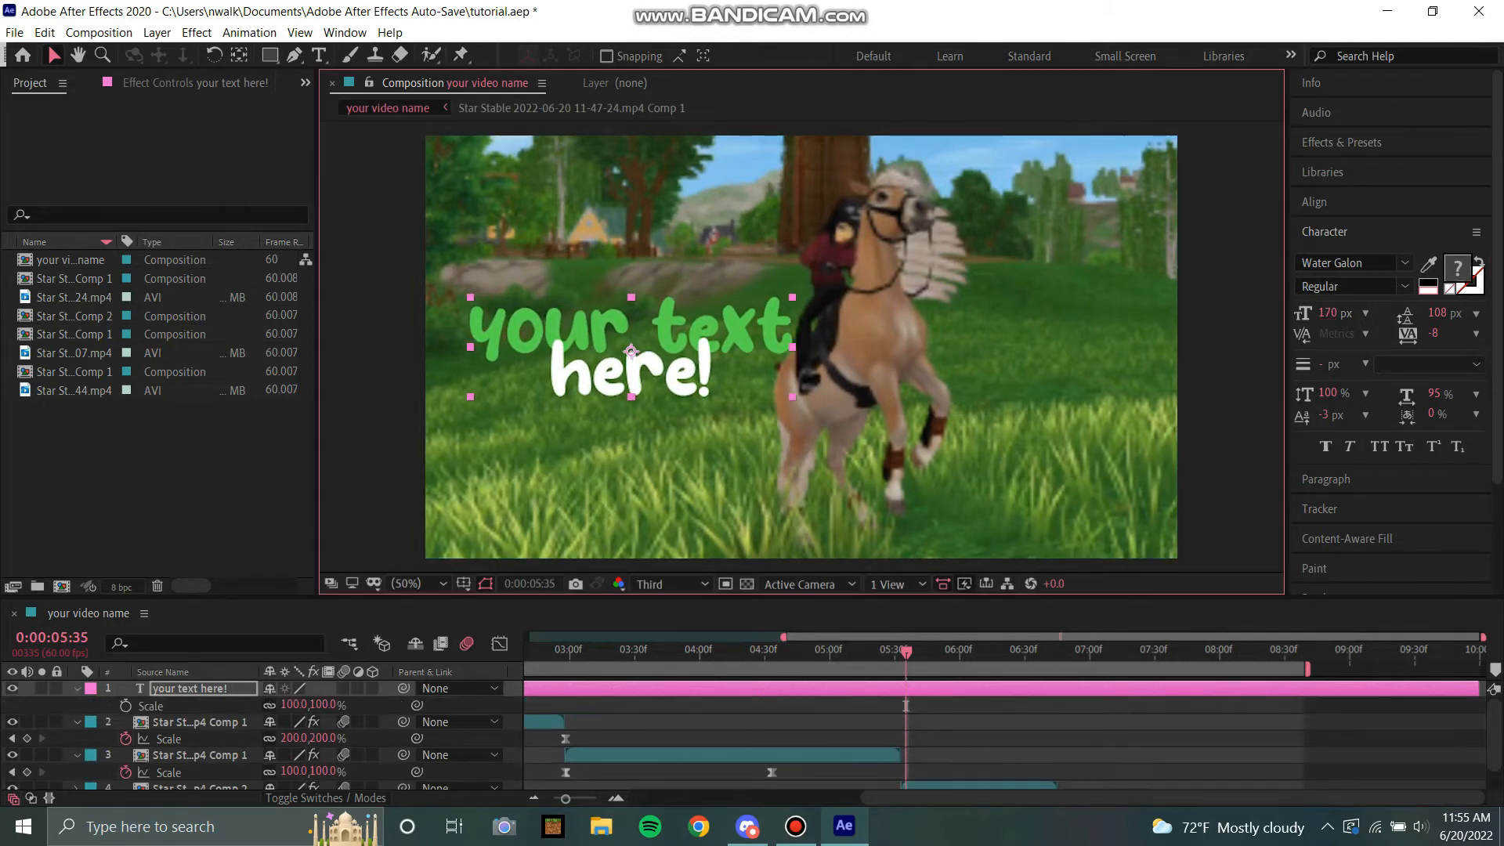
{"action": "mouse_move", "coordinate": [293, 705]}
{"action": "left_mouse_down"}
{"action": "mouse_move", "coordinate": [281, 705]}
{"action": "mouse_move", "coordinate": [307, 705]}
{"action": "mouse_move", "coordinate": [288, 705]}
{"action": "left_mouse_up"}
{"action": "left_click_drag", "start_coordinate": [627, 364], "coordinate": [625, 321]}
{"action": "left_click", "coordinate": [666, 723]}
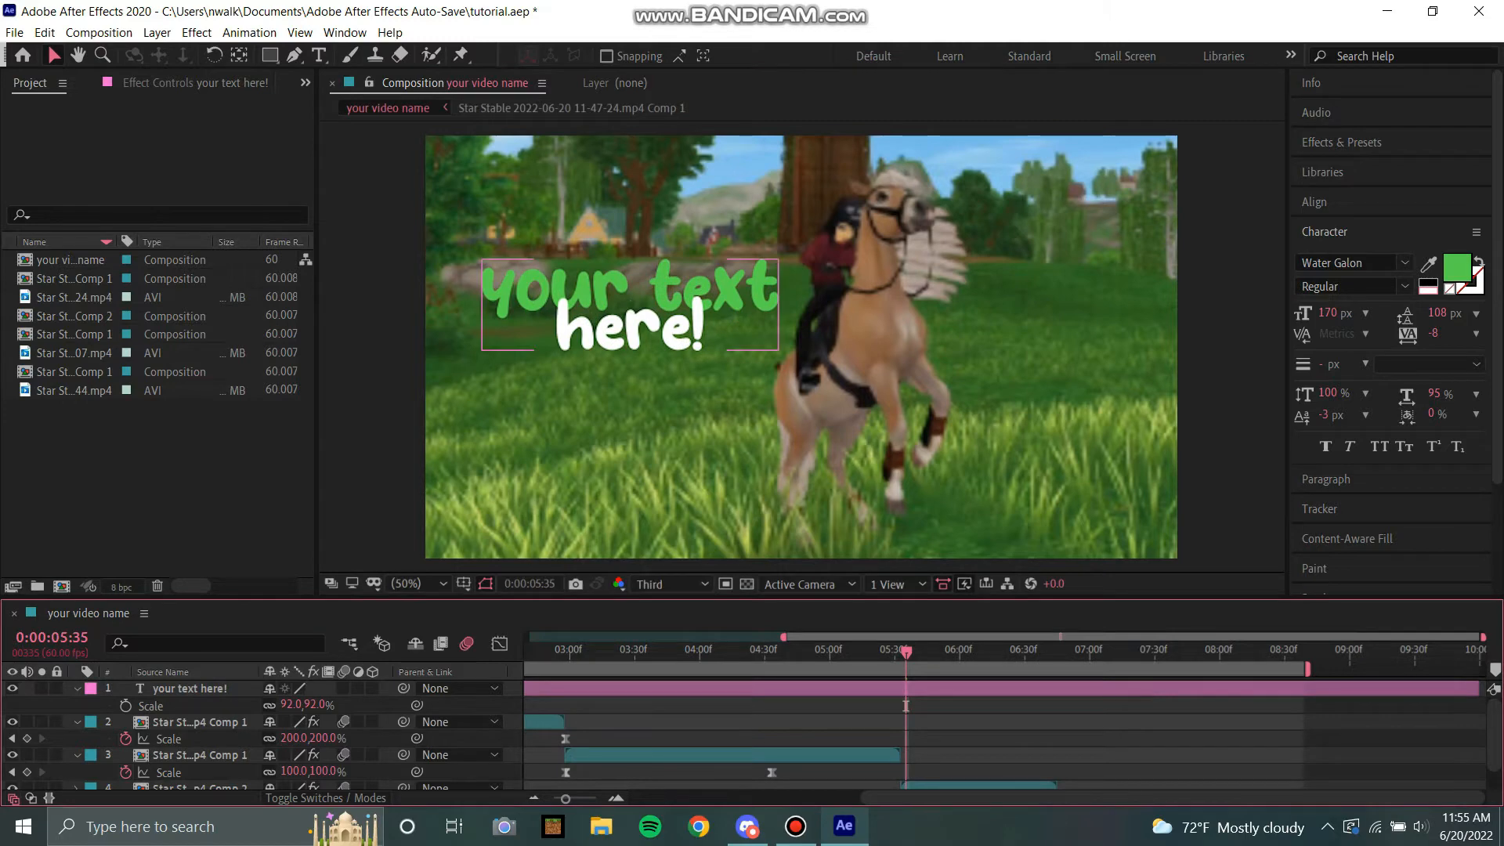
{"action": "key", "text": "s"}
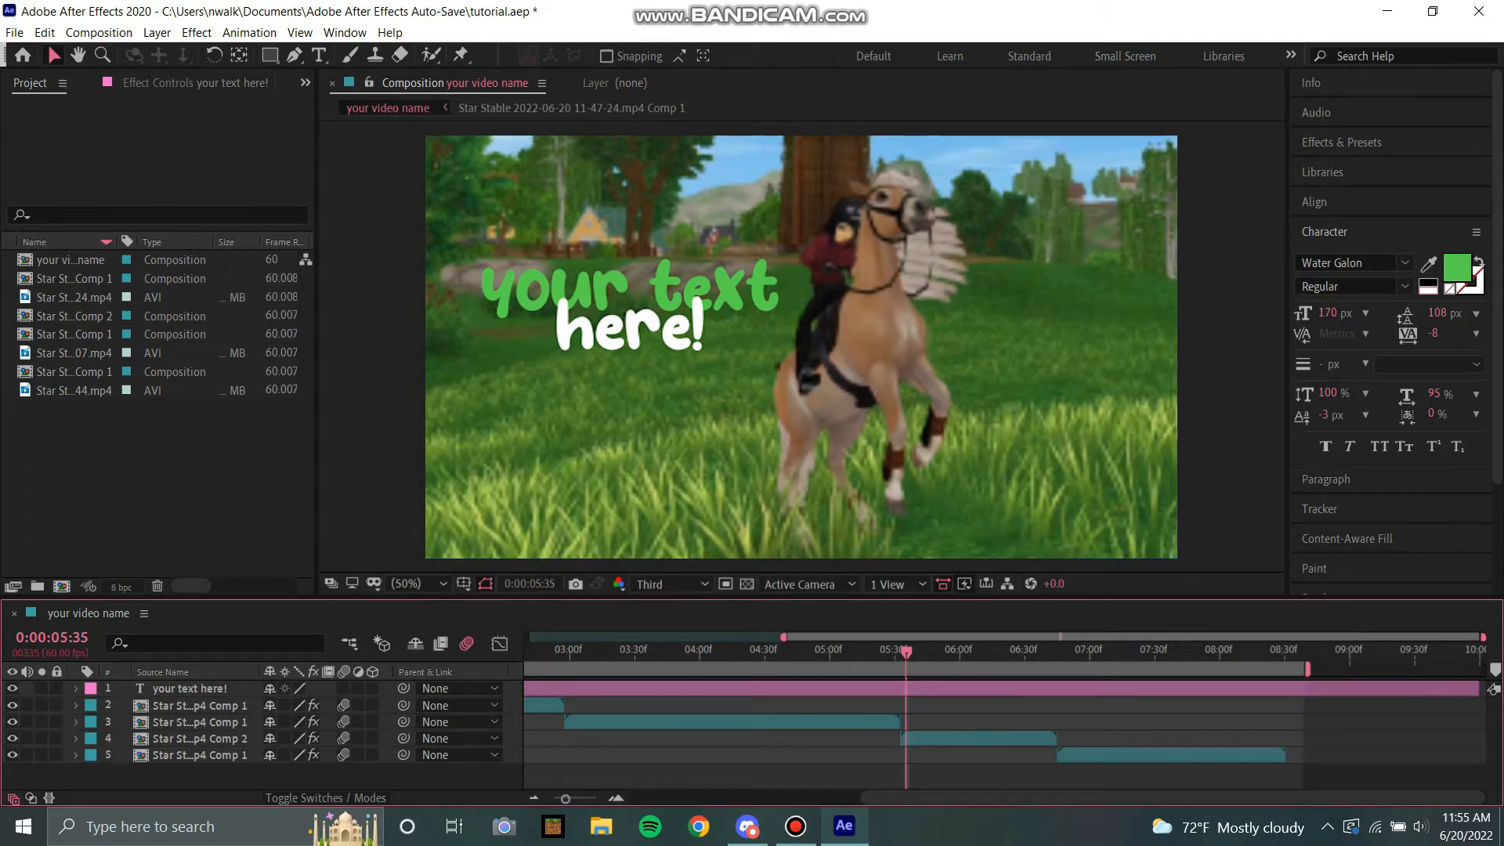
Step: Split the text layer at 0:00:05:33, where the rearing-horse clip starts, and delete the earlier part
{"action": "key", "text": "Page_Up"}
{"action": "key", "text": "semicolon"}
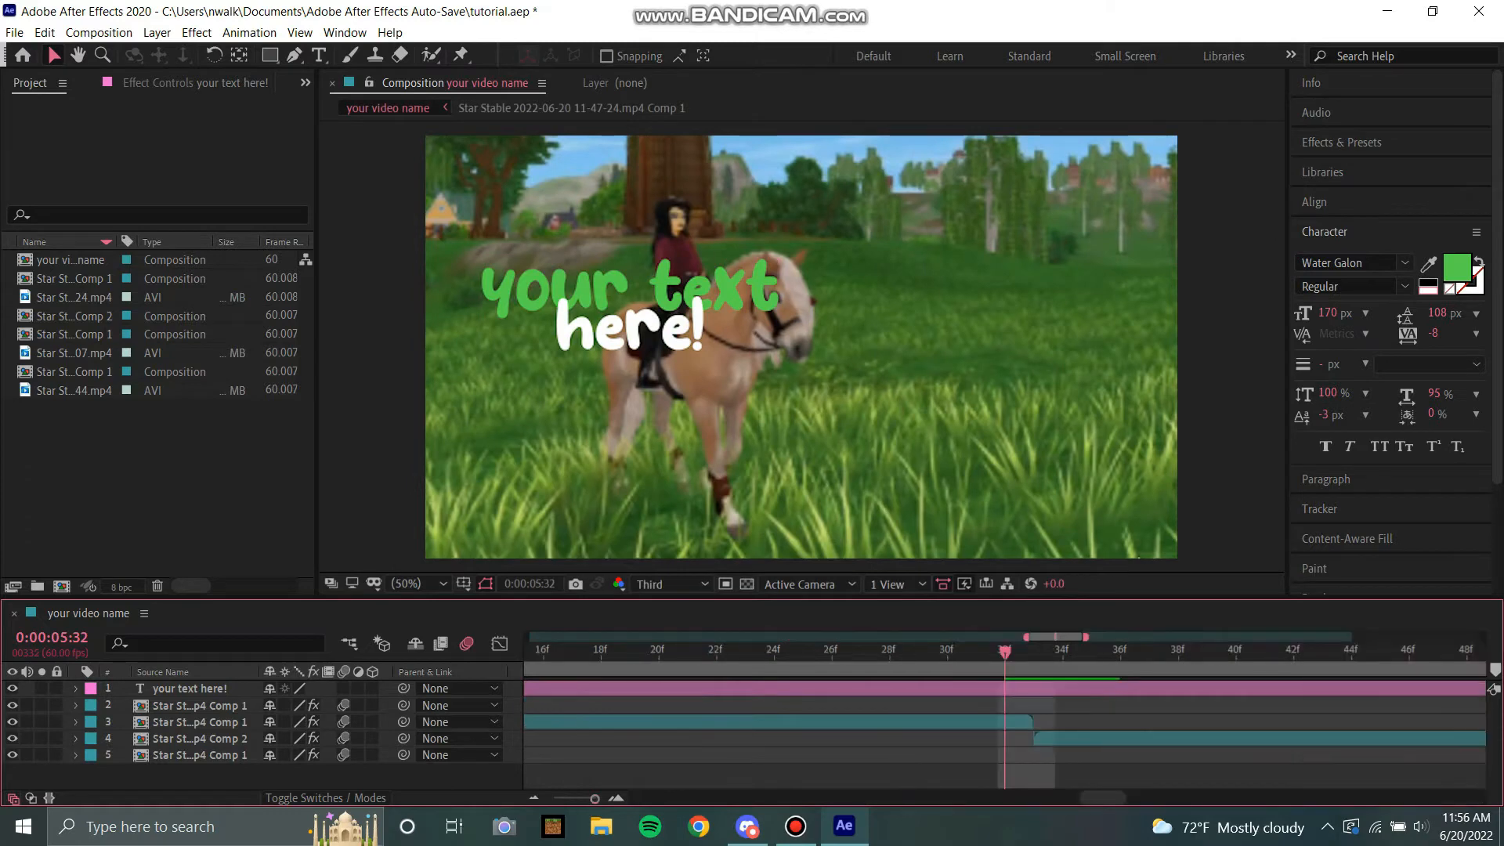
{"action": "key", "text": "Page_Down"}
{"action": "left_click", "coordinate": [979, 688]}
{"action": "key", "text": "ctrl+shift+d"}
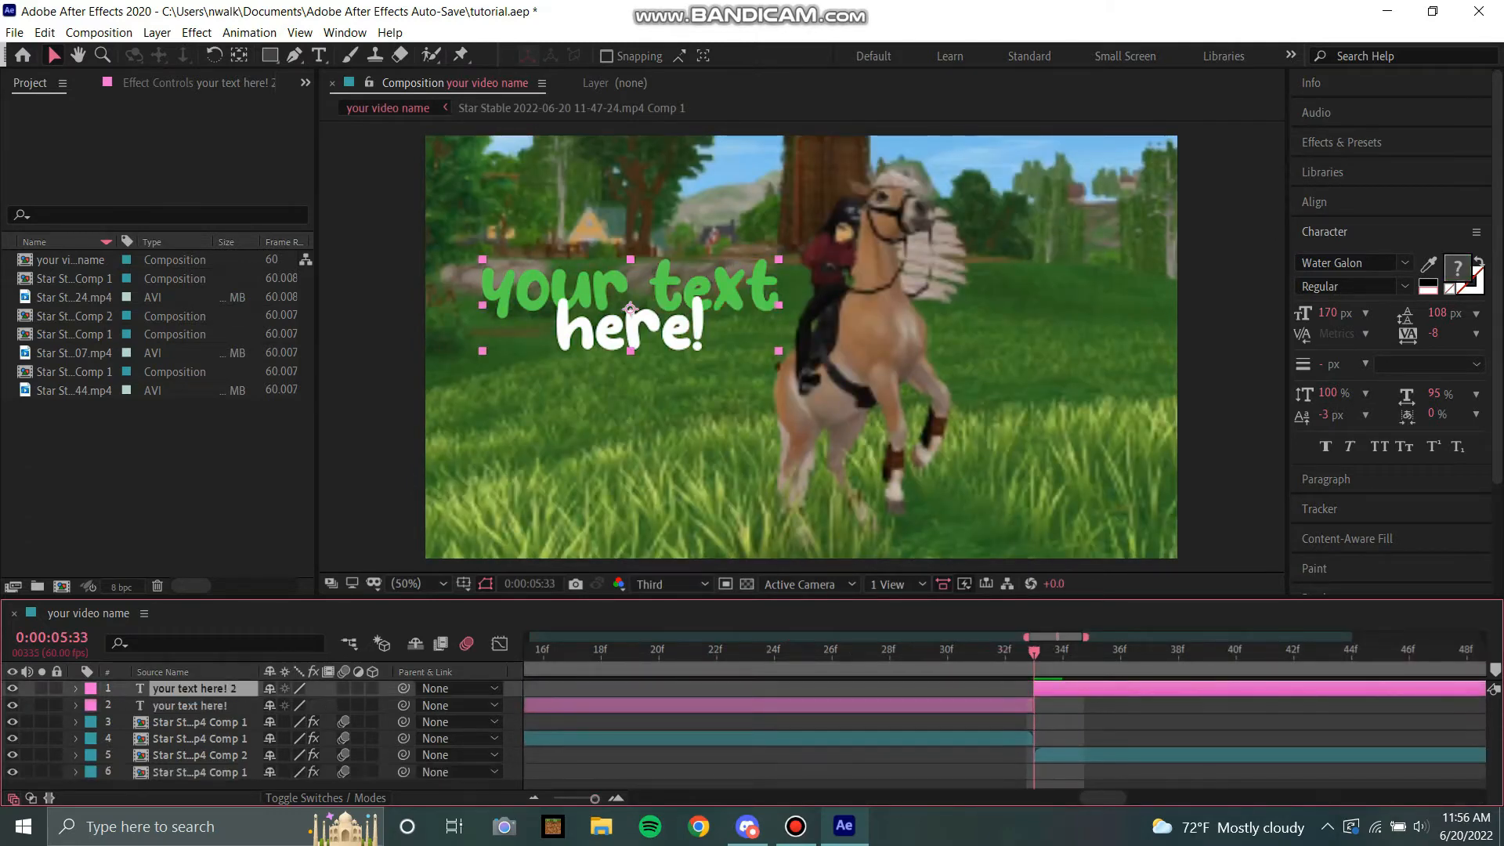
{"action": "left_click", "coordinate": [980, 706]}
{"action": "key", "text": "Delete"}
Step: Split the text layer at 0:00:06:45, where the rearing-horse clip ends, and delete the remaining part
{"action": "key", "text": "space"}
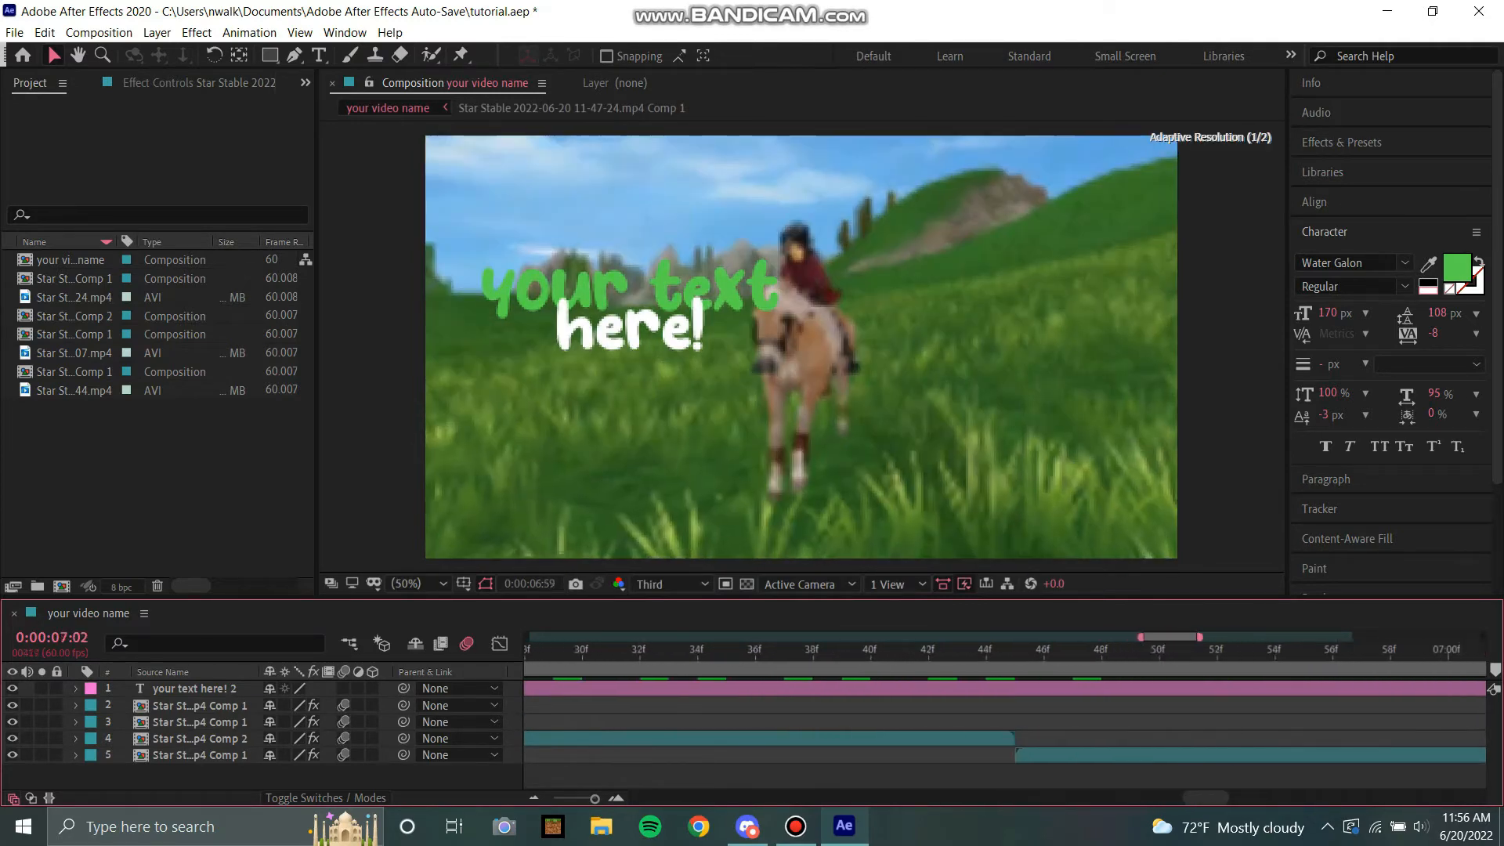
{"action": "key", "text": "Page_Up"}
{"action": "key", "text": "Page_Up"}
{"action": "key", "text": "Page_Up"}
{"action": "key", "text": "Page_Up"}
{"action": "key", "text": "Page_Up"}
{"action": "key", "text": "Page_Up"}
{"action": "key", "text": "Page_Up"}
{"action": "left_click", "coordinate": [979, 689]}
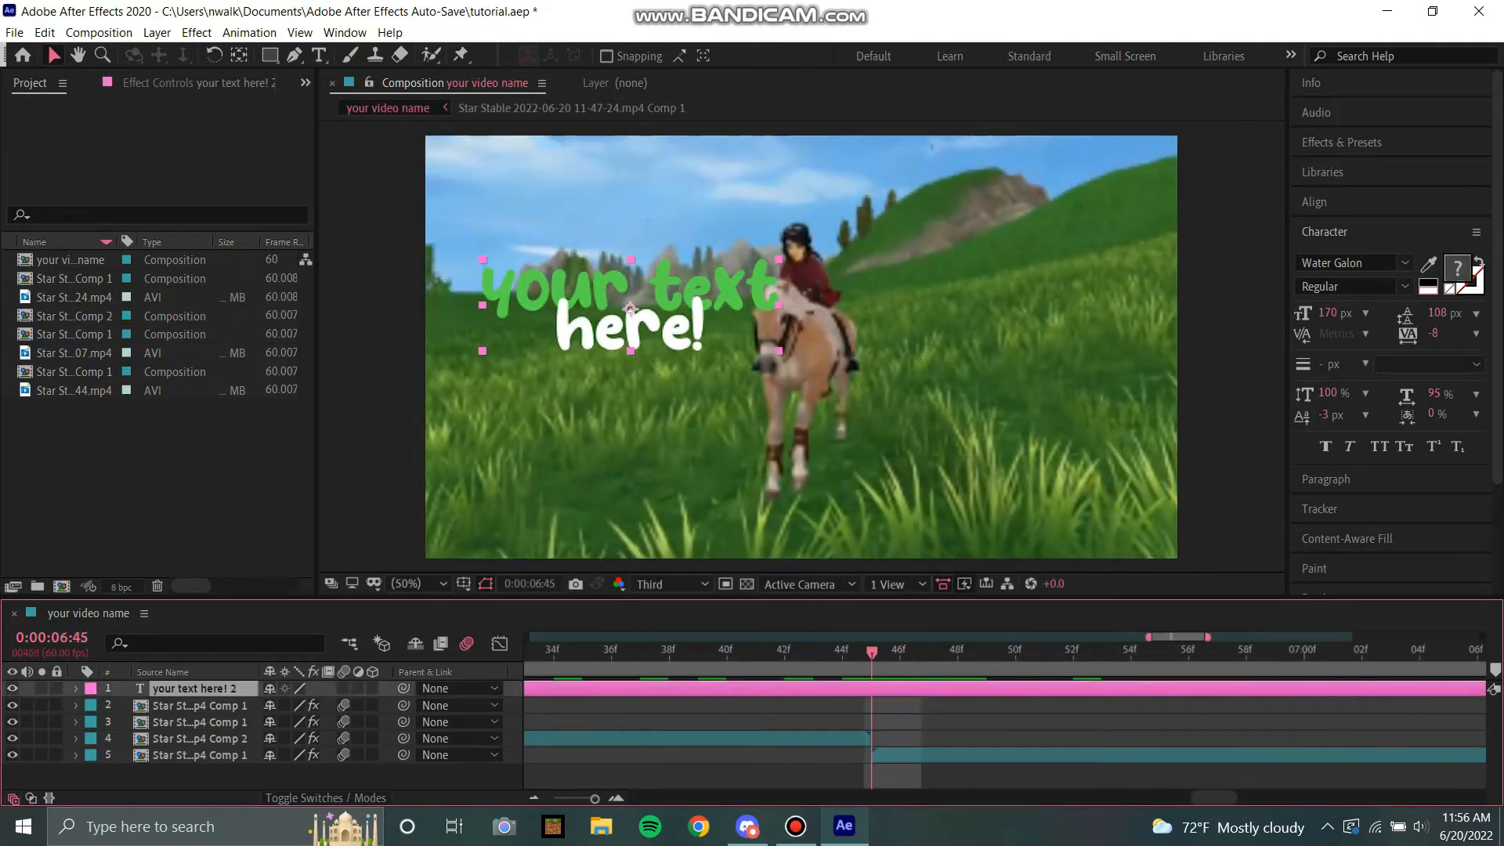
{"action": "key", "text": "ctrl+shift+d"}
{"action": "key", "text": "Delete"}
{"action": "left_click_drag", "start_coordinate": [595, 800], "coordinate": [558, 799]}
Step: Move the text layer directly above the rearing-horse clip and pre-compose the two layers together
{"action": "left_click", "coordinate": [1046, 651]}
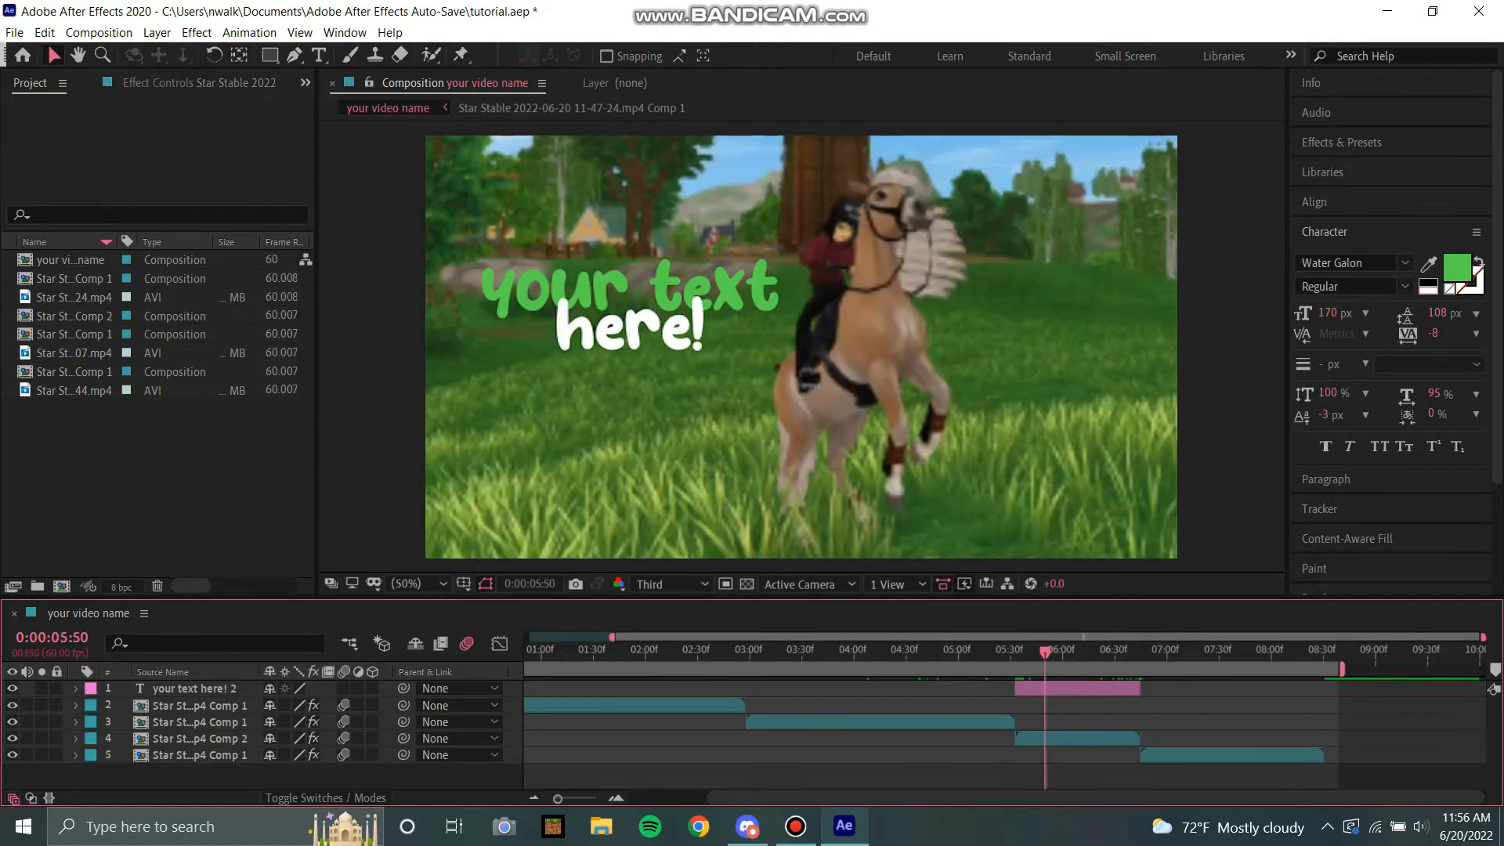
{"action": "left_click", "coordinate": [631, 308]}
{"action": "key", "text": "ctrl+bracketleft"}
{"action": "key", "text": "ctrl+bracketleft"}
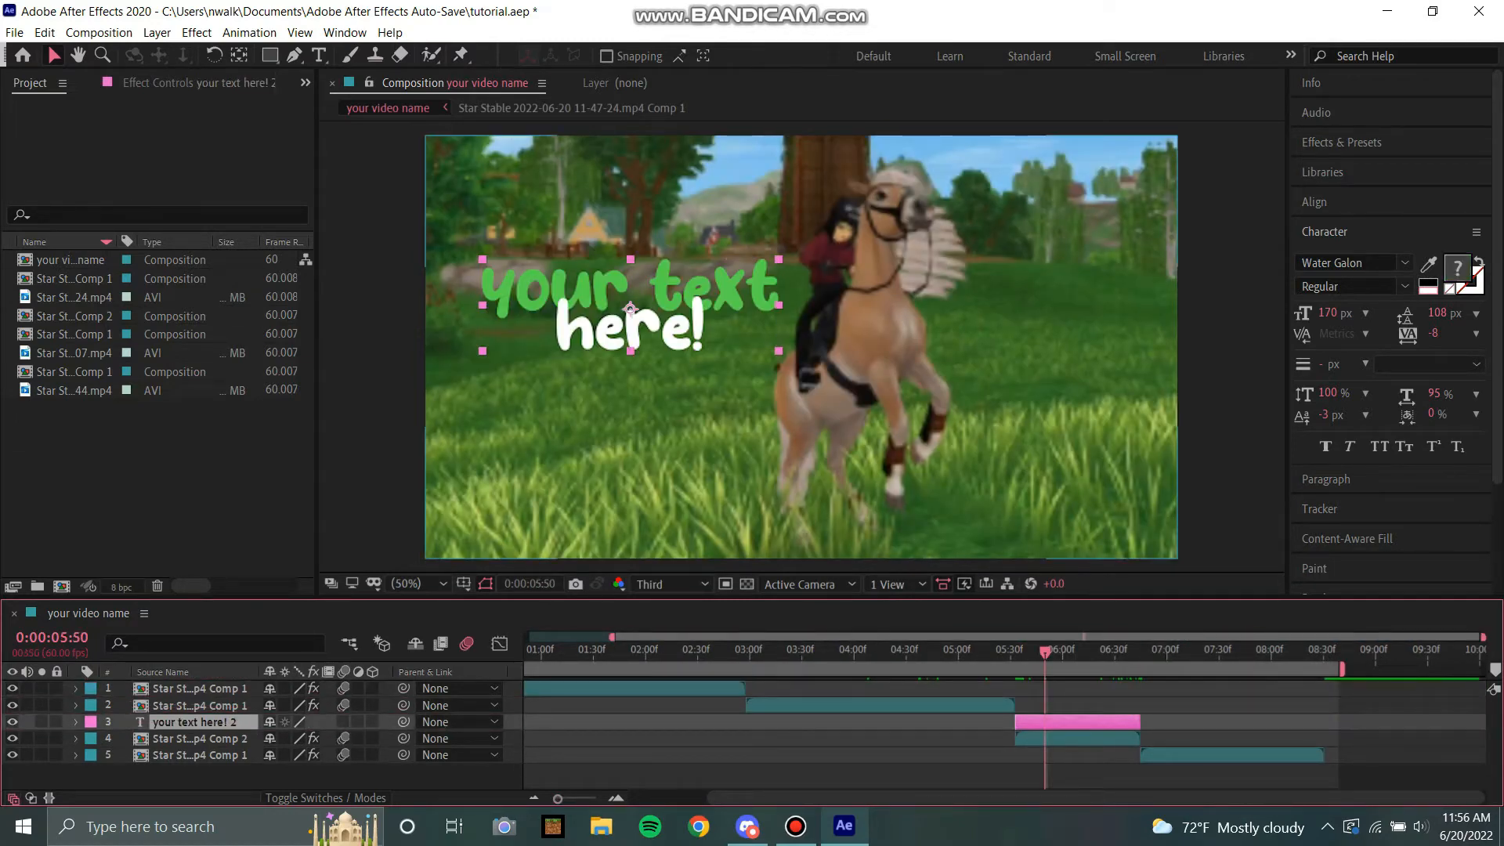
{"action": "key", "text": "ctrl+shift+Down"}
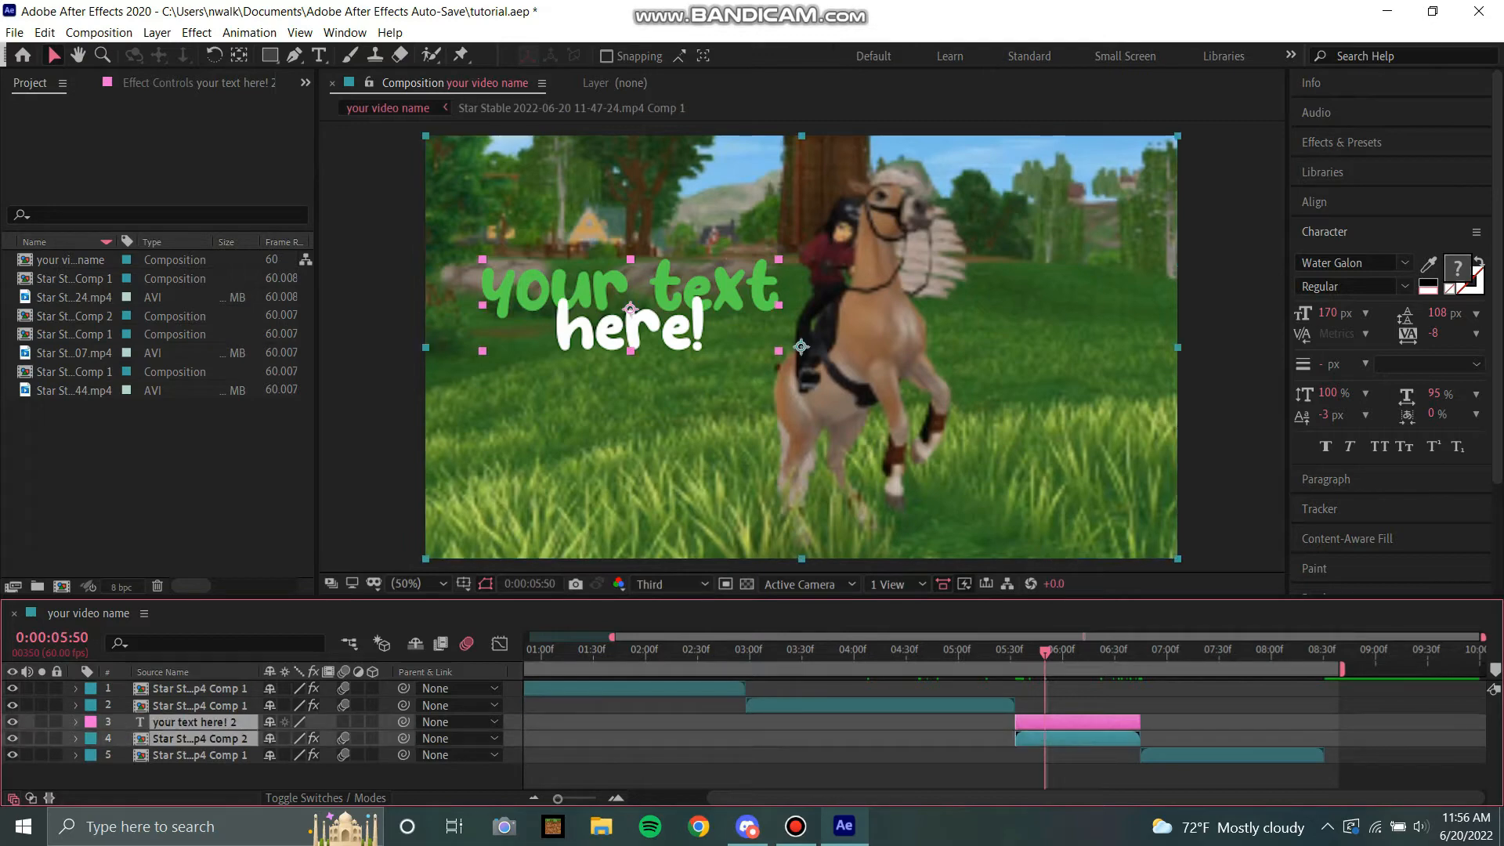
{"action": "key", "text": "ctrl+shift+c"}
{"action": "key", "text": "Return"}
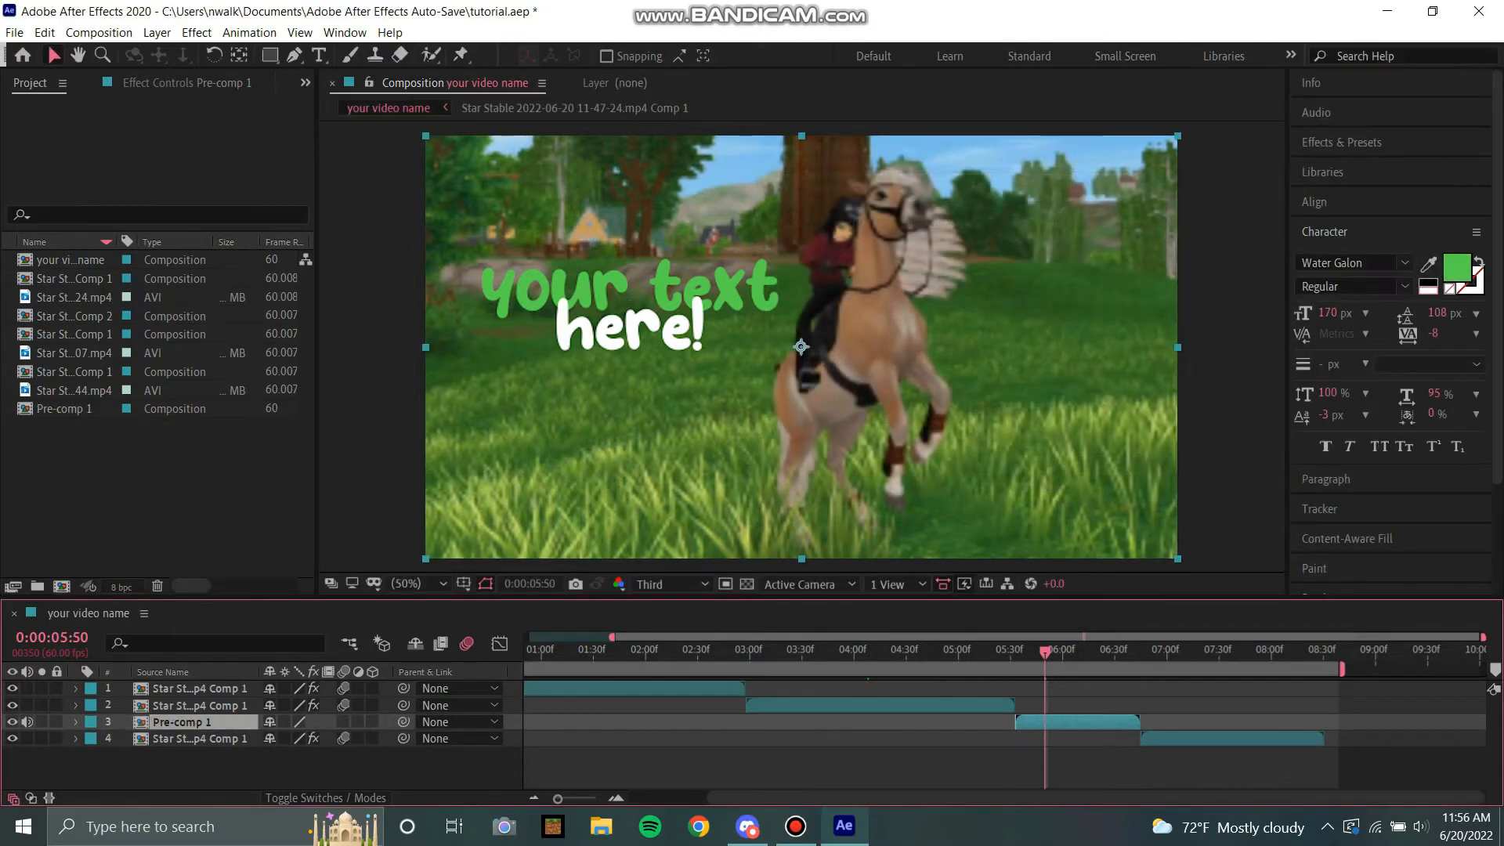
Step: Add a Rotation keyframe of 0° to the second clip at 0:00:04:10
{"action": "left_click_drag", "start_coordinate": [1045, 652], "coordinate": [872, 652]}
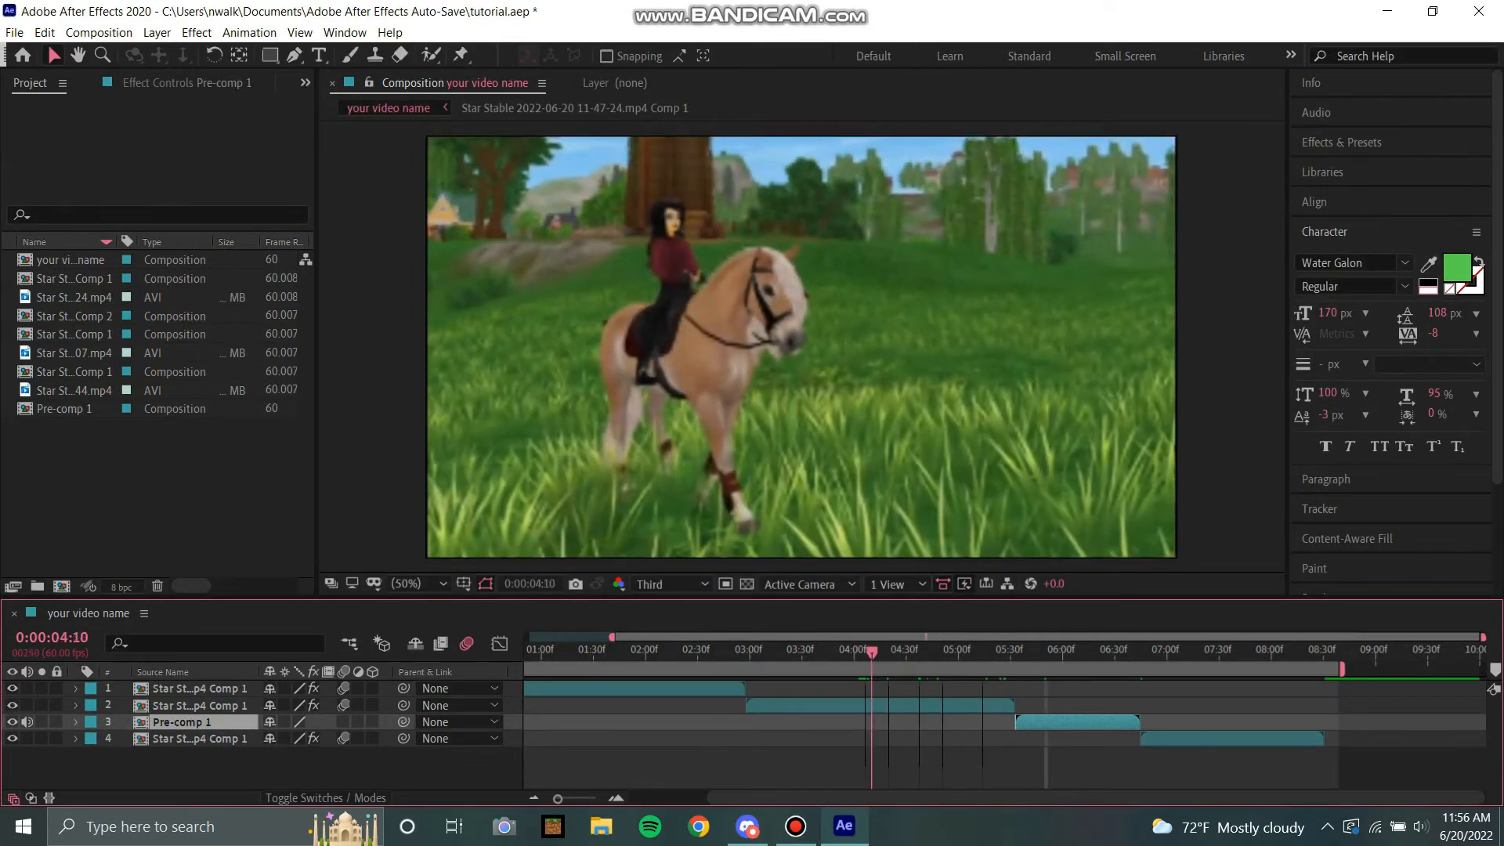
{"action": "left_click", "coordinate": [871, 706]}
{"action": "key", "text": "p"}
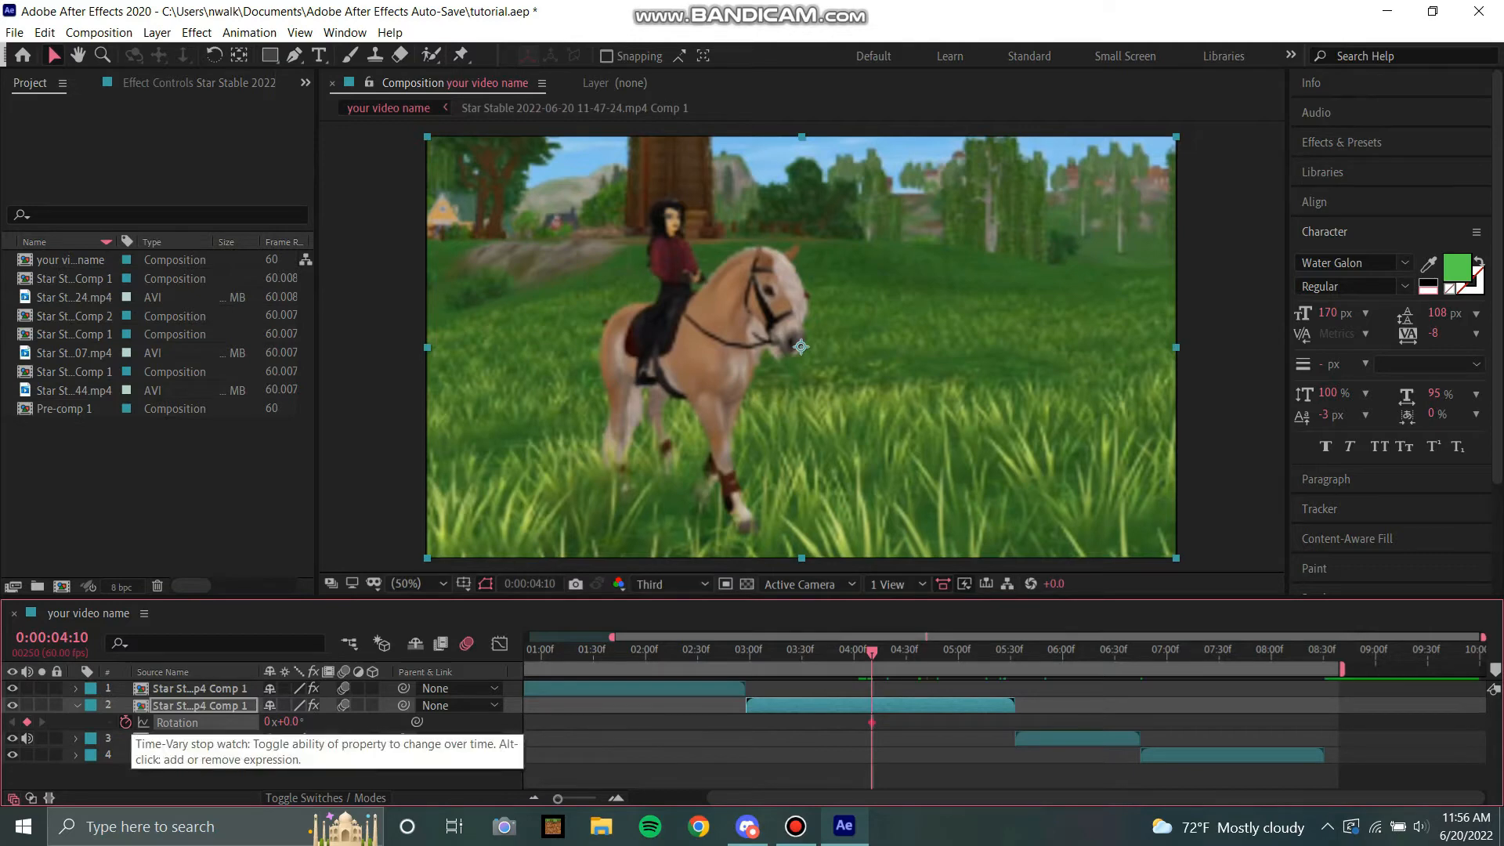
{"action": "left_click", "coordinate": [125, 722]}
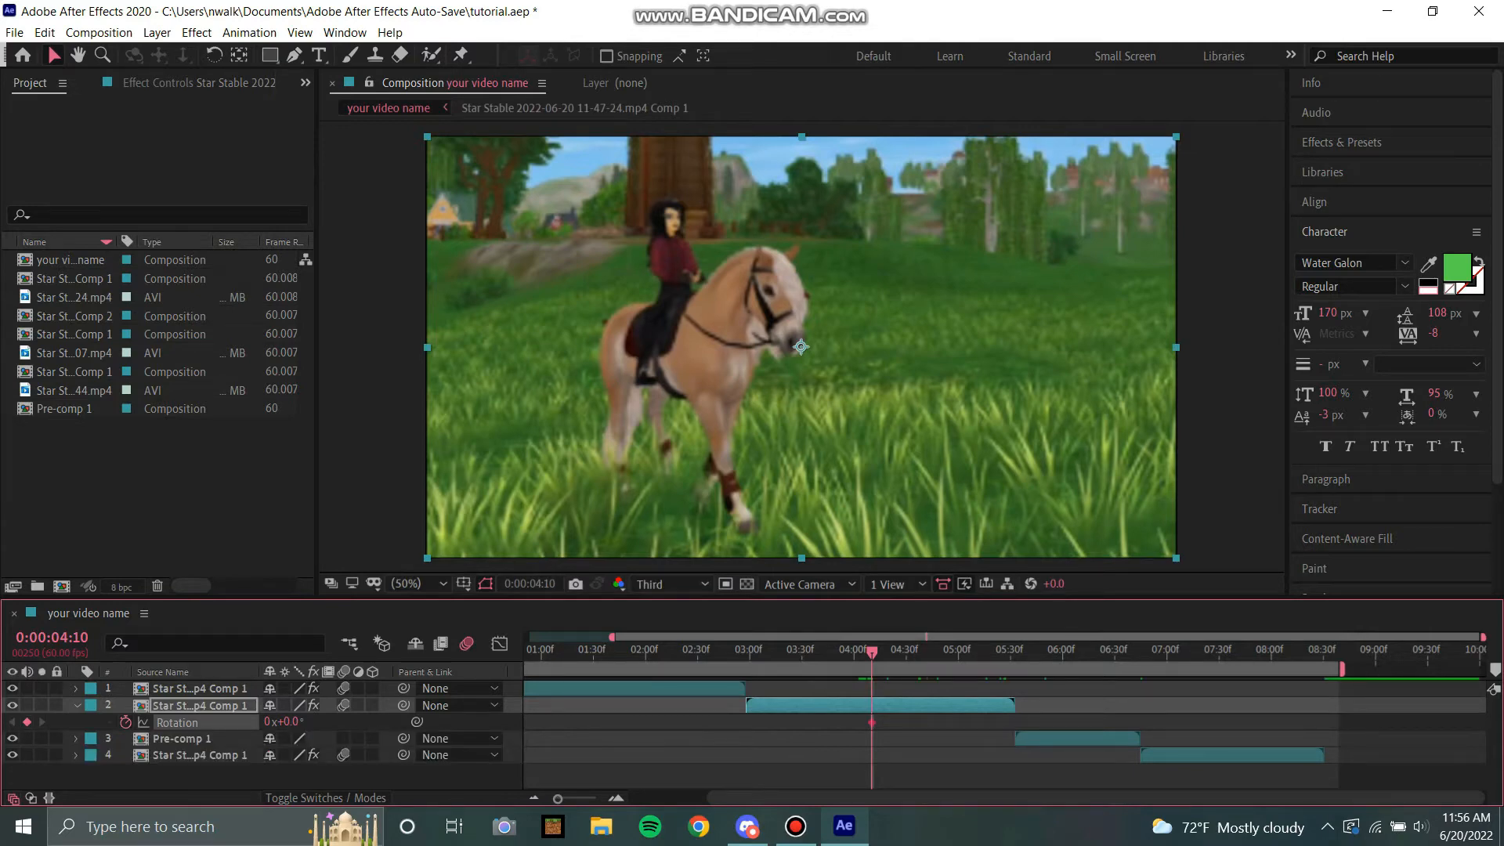
Step: Set the second clip's Rotation to 180° at its end, 0:00:05:33
{"action": "left_click_drag", "start_coordinate": [872, 652], "coordinate": [1017, 652]}
{"action": "key", "text": "equal"}
{"action": "key", "text": "equal"}
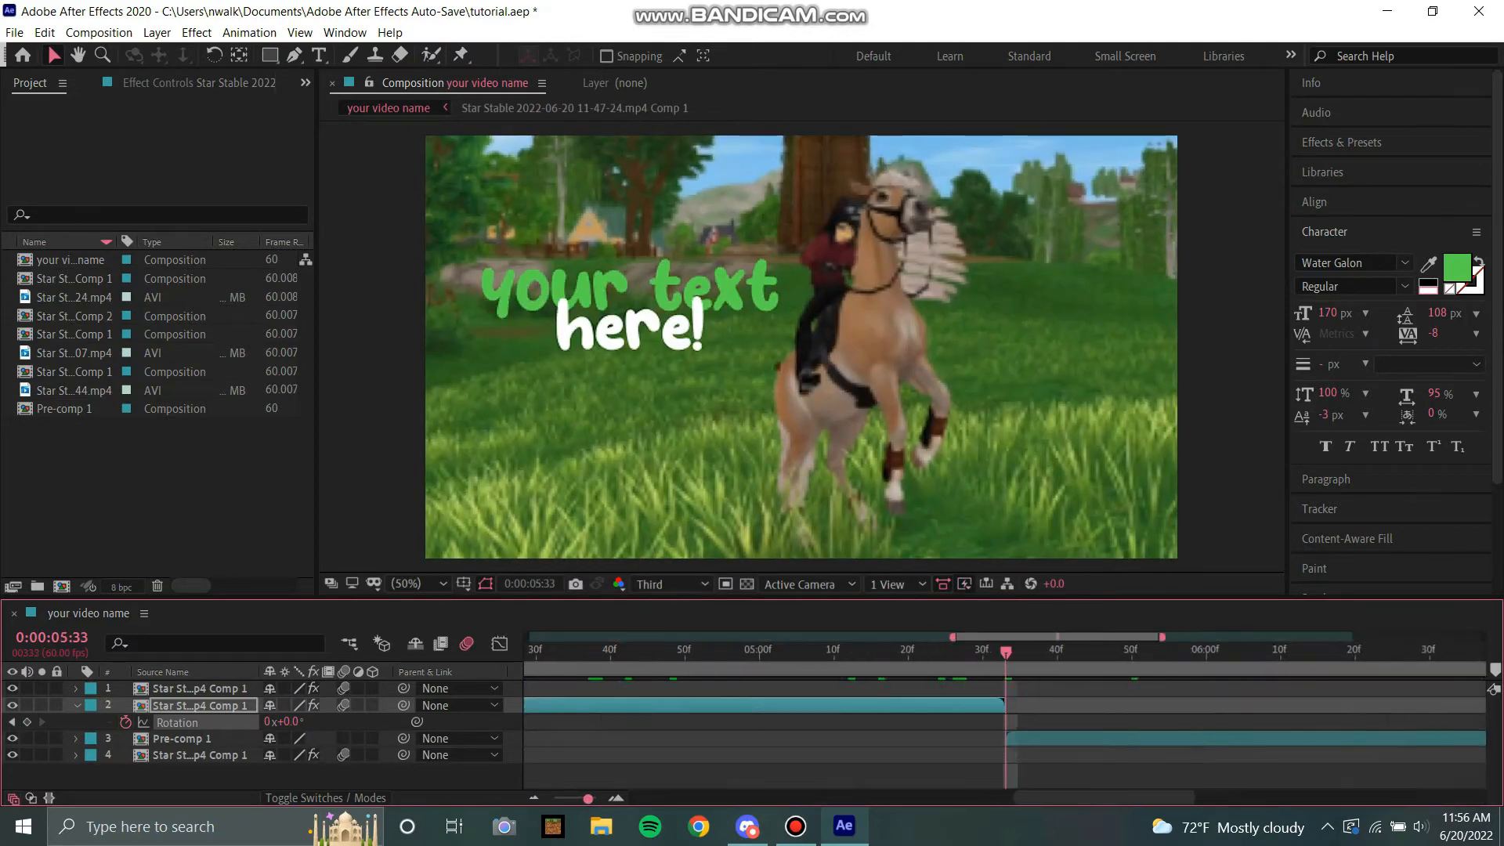
{"action": "key", "text": "equal"}
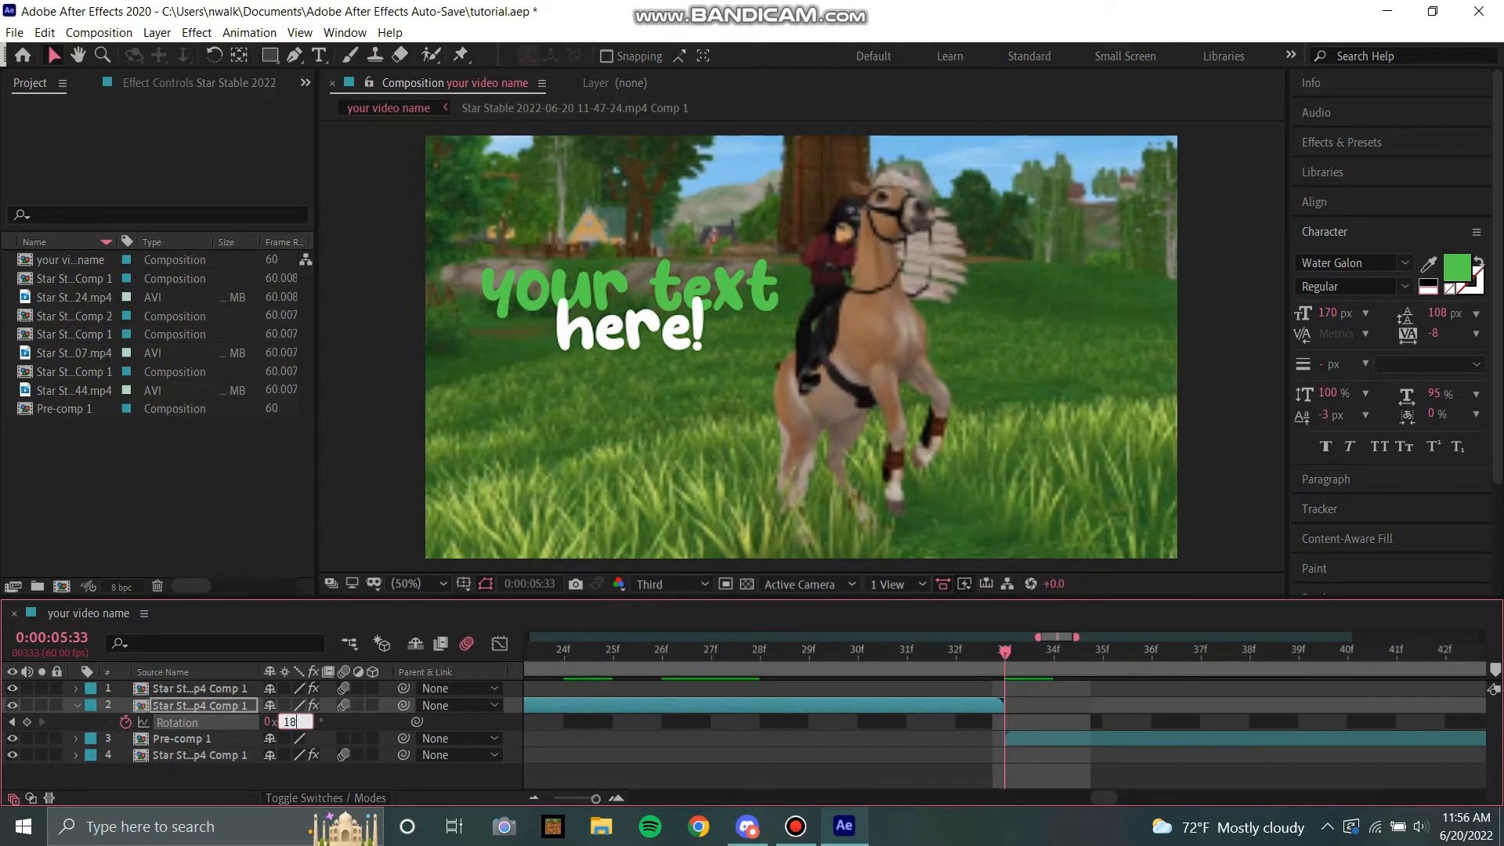
{"action": "key", "text": "Return"}
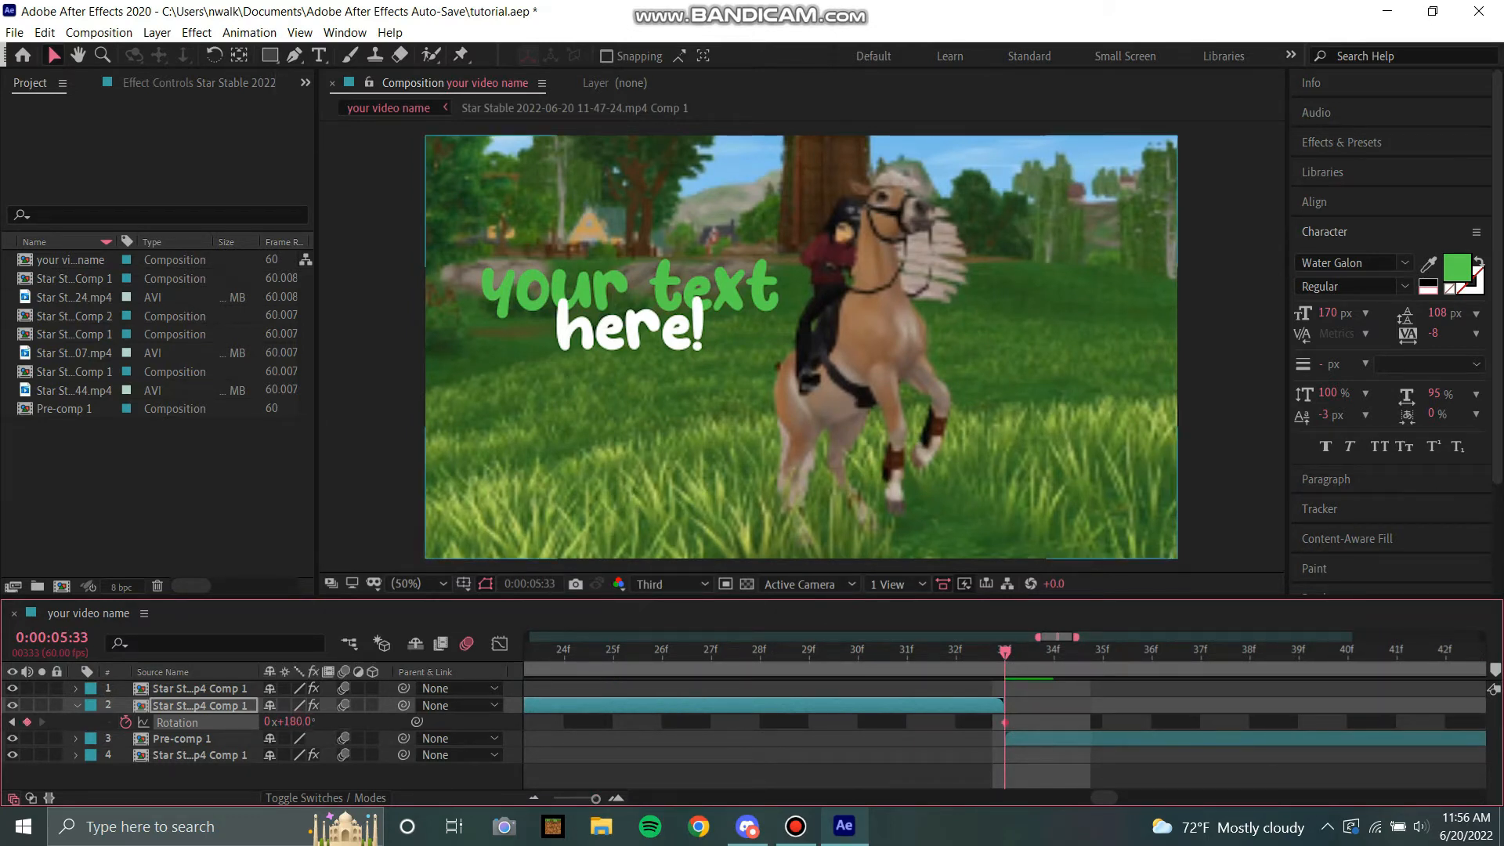
Step: Apply Easy Ease to the second clip's two Rotation keyframes
{"action": "key", "text": "semicolon"}
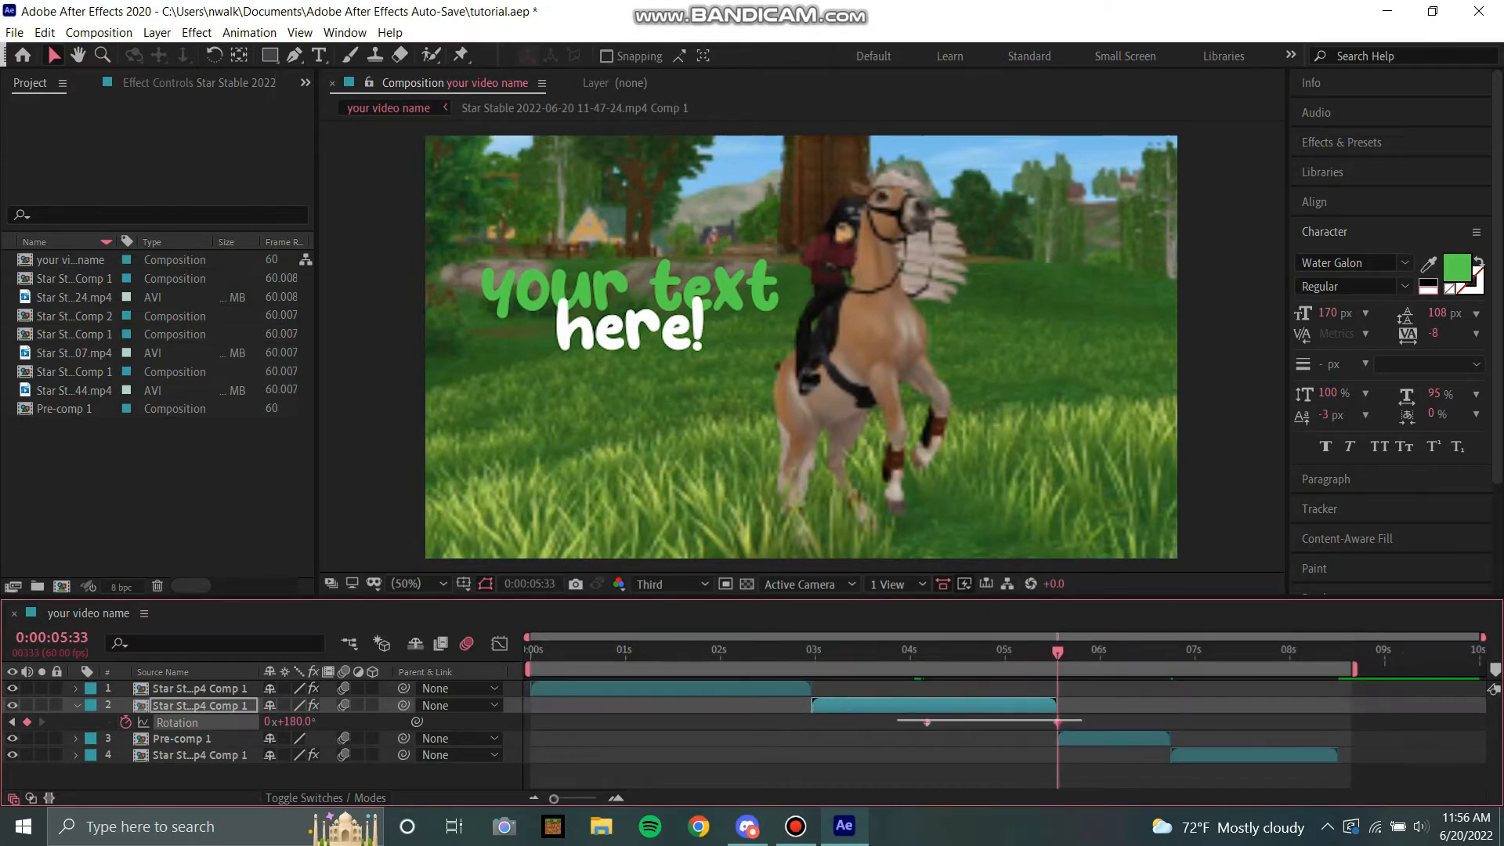
{"action": "right_click", "coordinate": [921, 722]}
{"action": "right_click", "coordinate": [927, 721]}
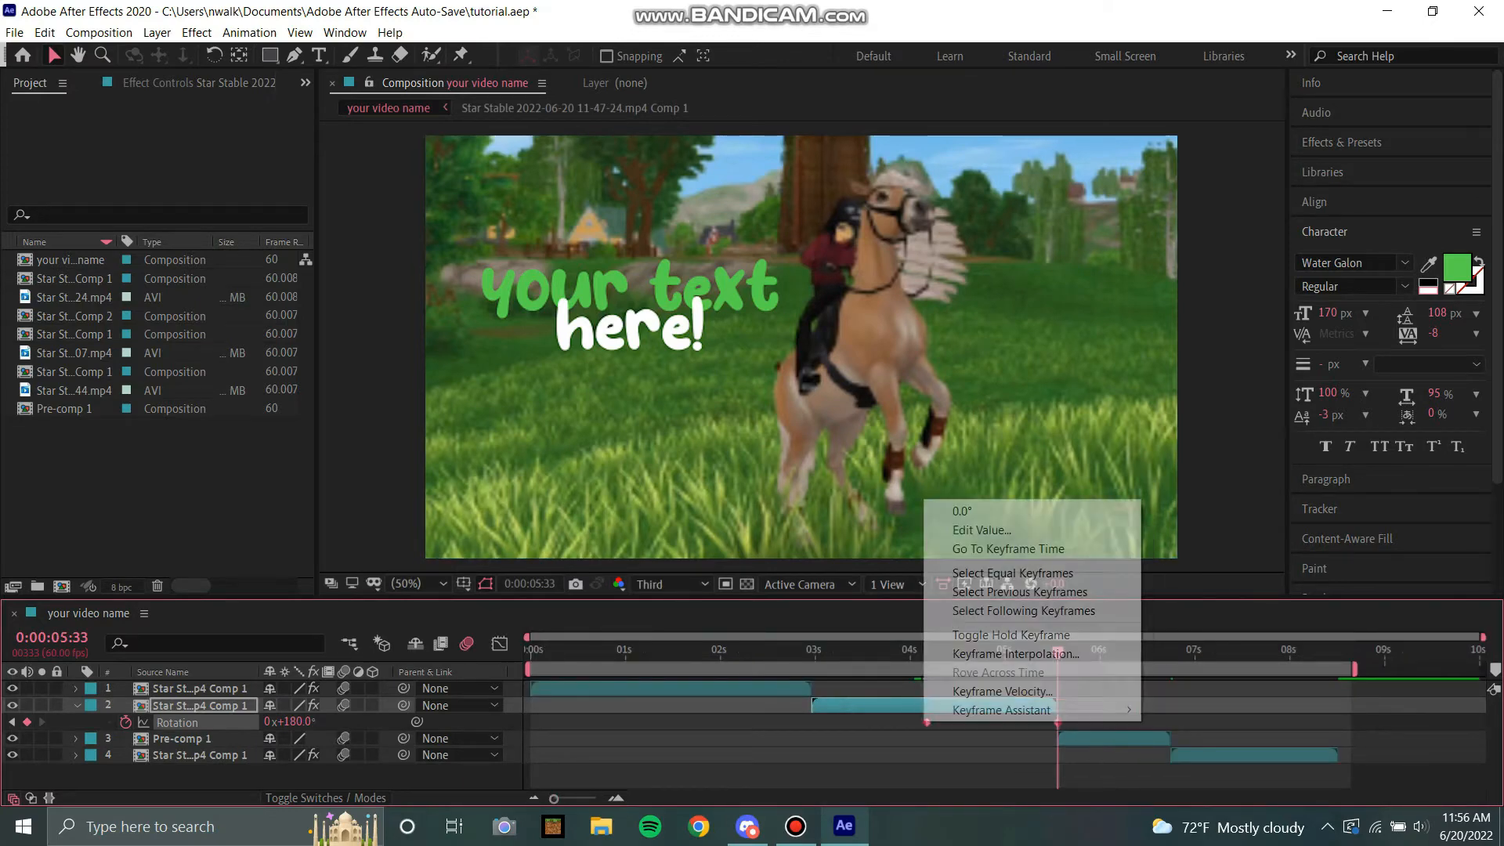
{"action": "mouse_move", "coordinate": [1018, 710]}
{"action": "left_click", "coordinate": [1191, 597]}
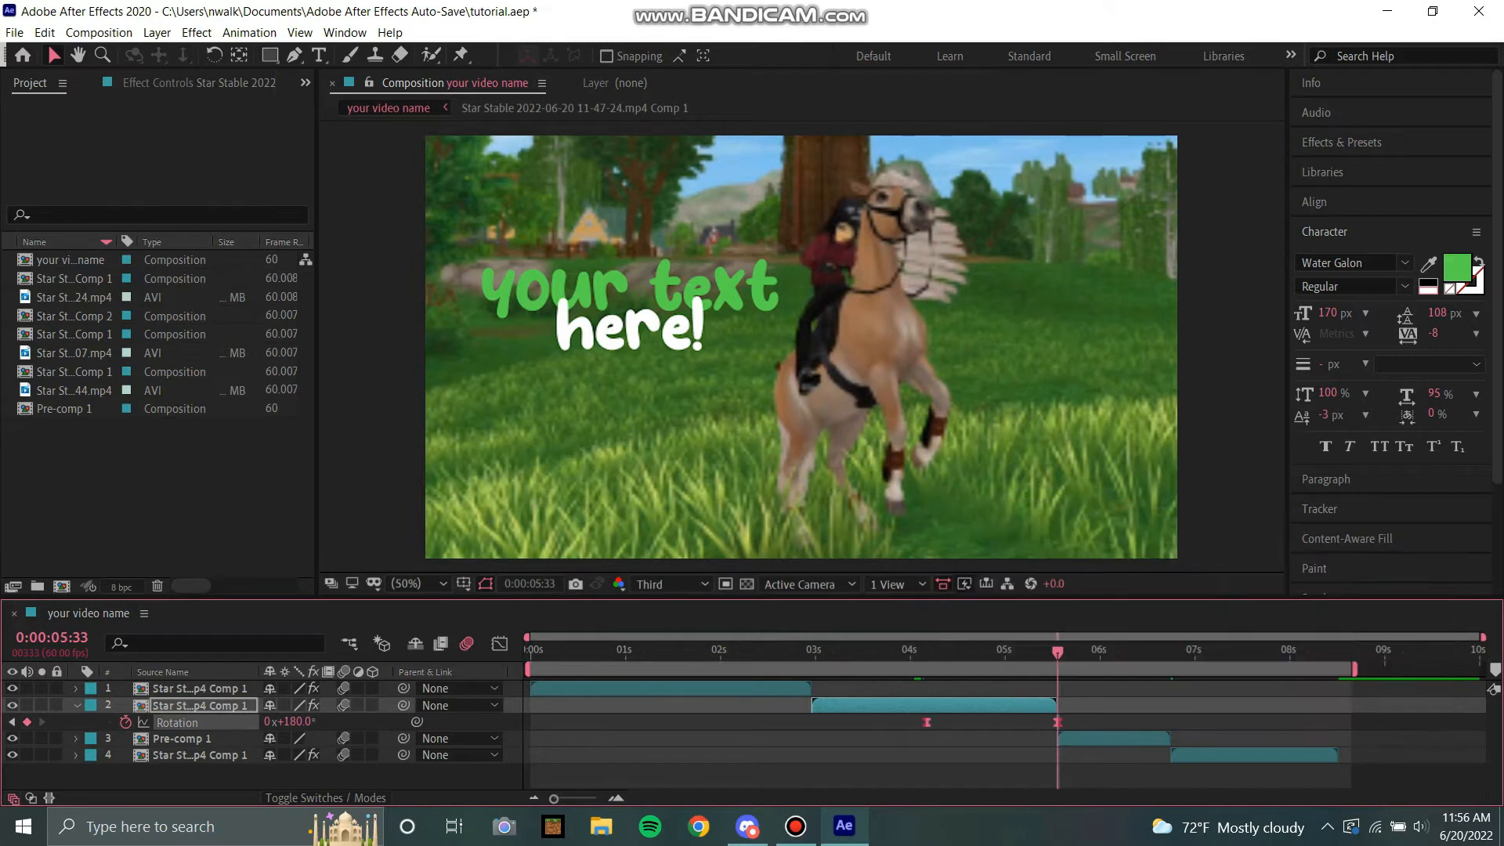
Step: Reshape the second clip's Rotation curve to start flat and rise steeply into the final keyframe
{"action": "key", "text": "shift+F3"}
{"action": "left_click", "coordinate": [1029, 695]}
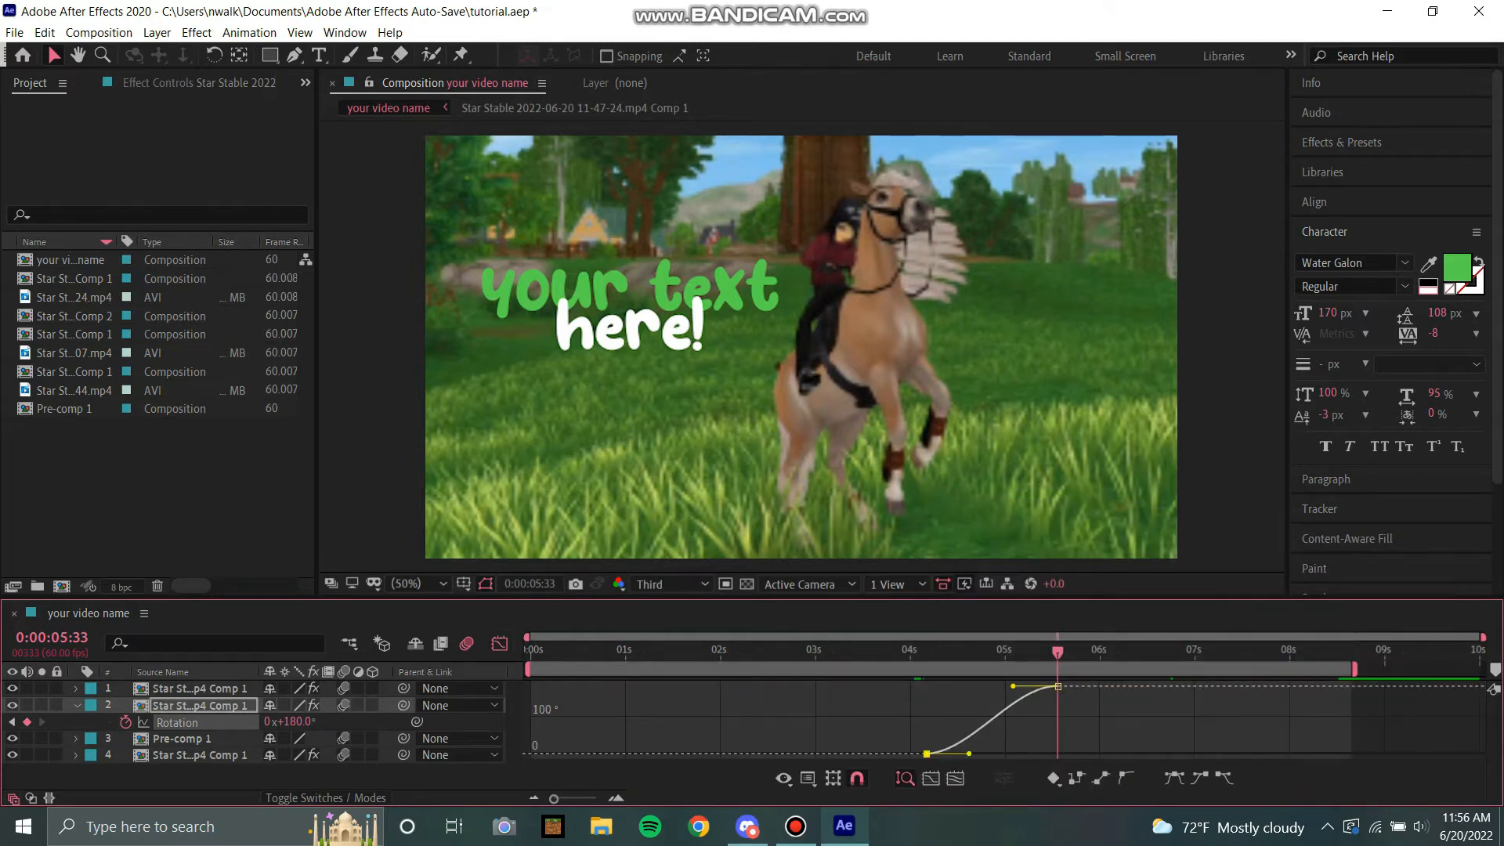
{"action": "left_click_drag", "start_coordinate": [1010, 683], "coordinate": [1071, 739]}
{"action": "left_click_drag", "start_coordinate": [1013, 686], "coordinate": [1056, 687]}
{"action": "left_click_drag", "start_coordinate": [969, 754], "coordinate": [994, 755]}
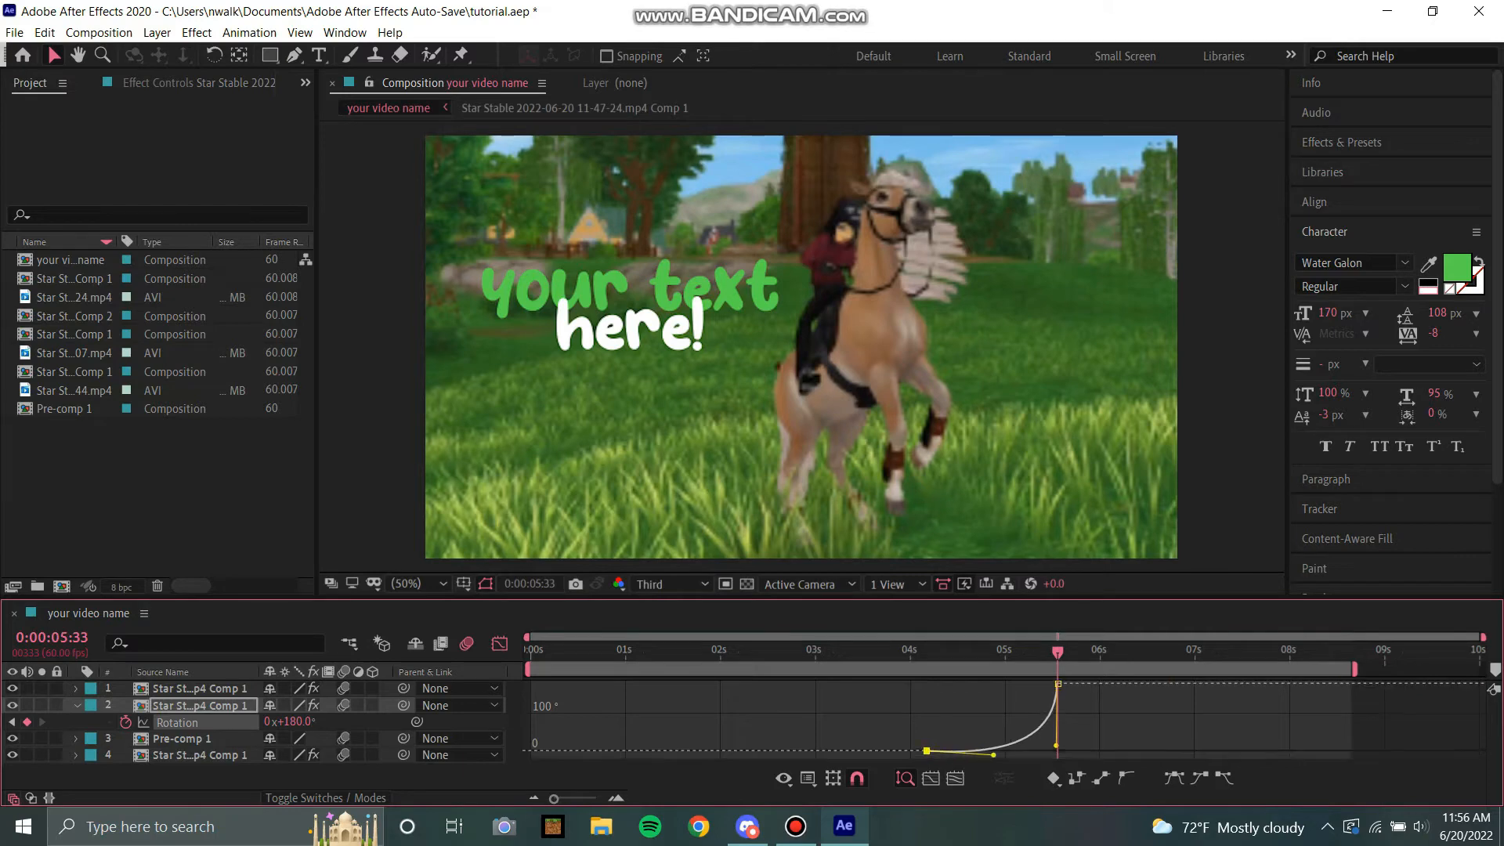
{"action": "left_click", "coordinate": [795, 826]}
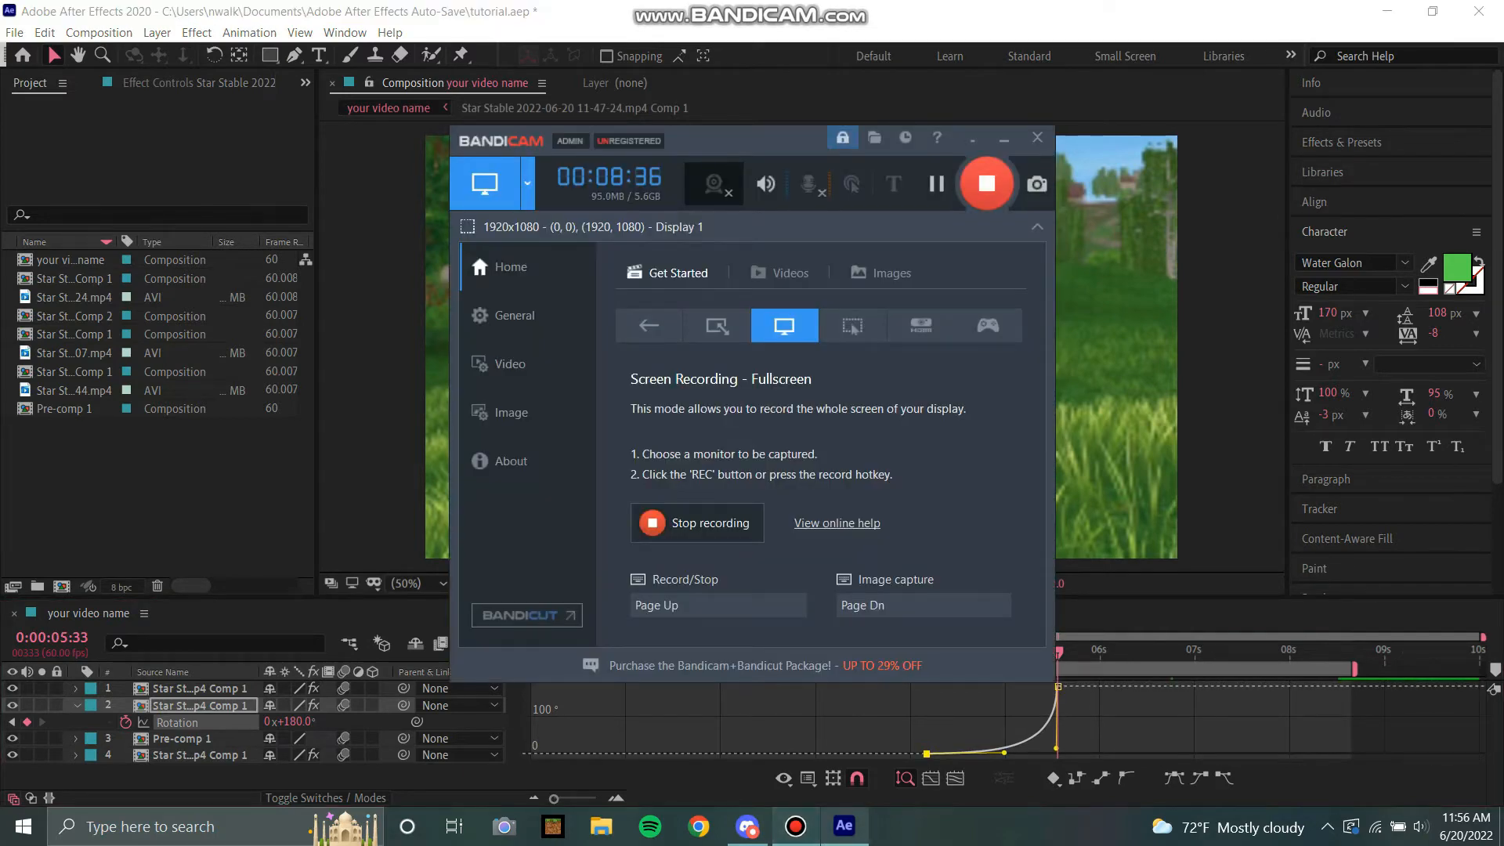
{"action": "left_click", "coordinate": [795, 826]}
{"action": "key", "text": "shift+F3"}
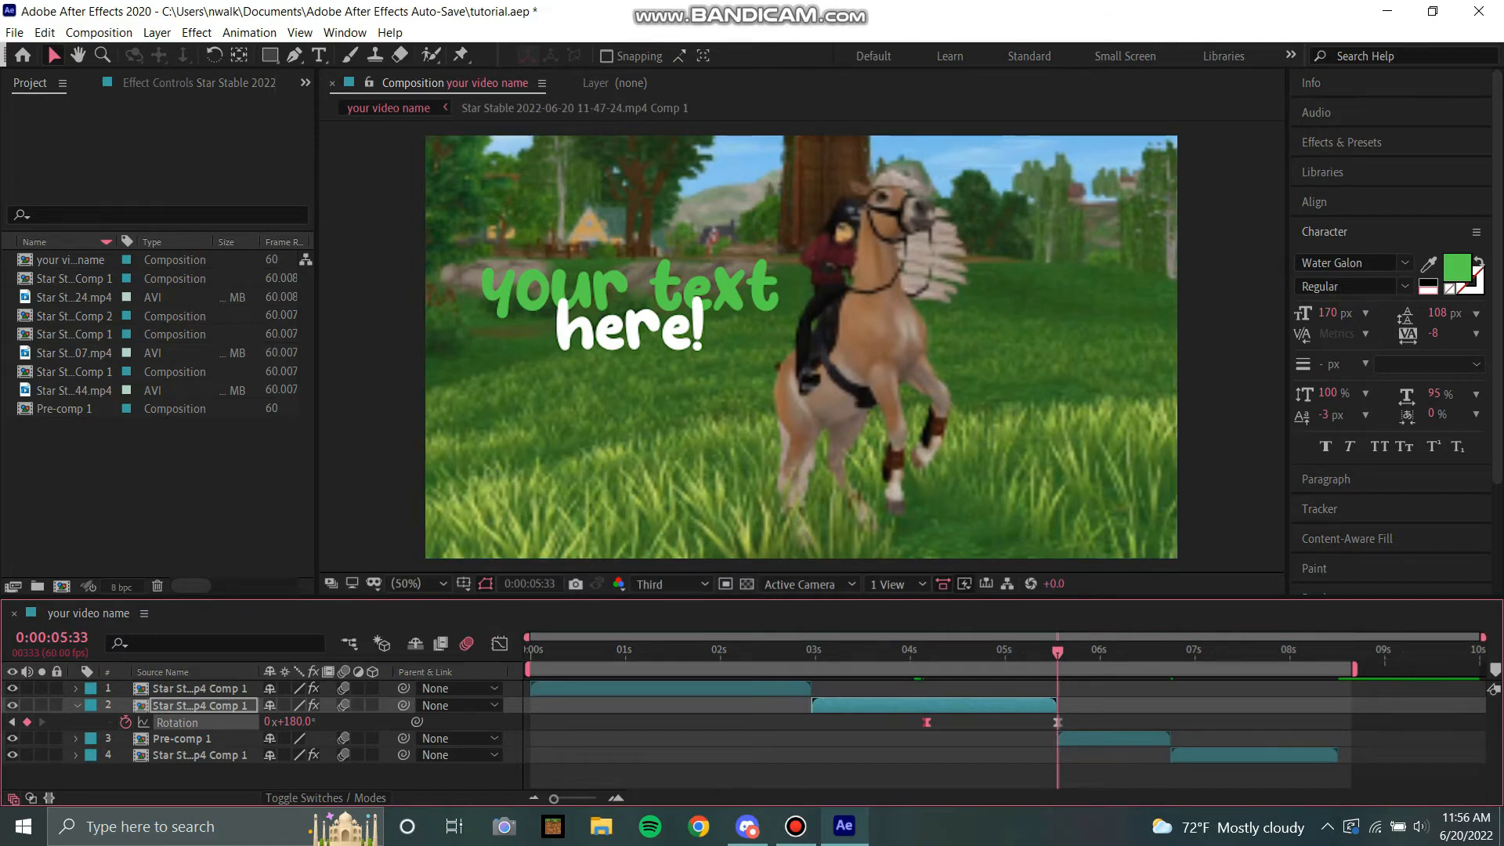
Step: Preview the second clip's rotation from 0:00:03:37
{"action": "left_click", "coordinate": [796, 826]}
{"action": "left_click", "coordinate": [940, 776]}
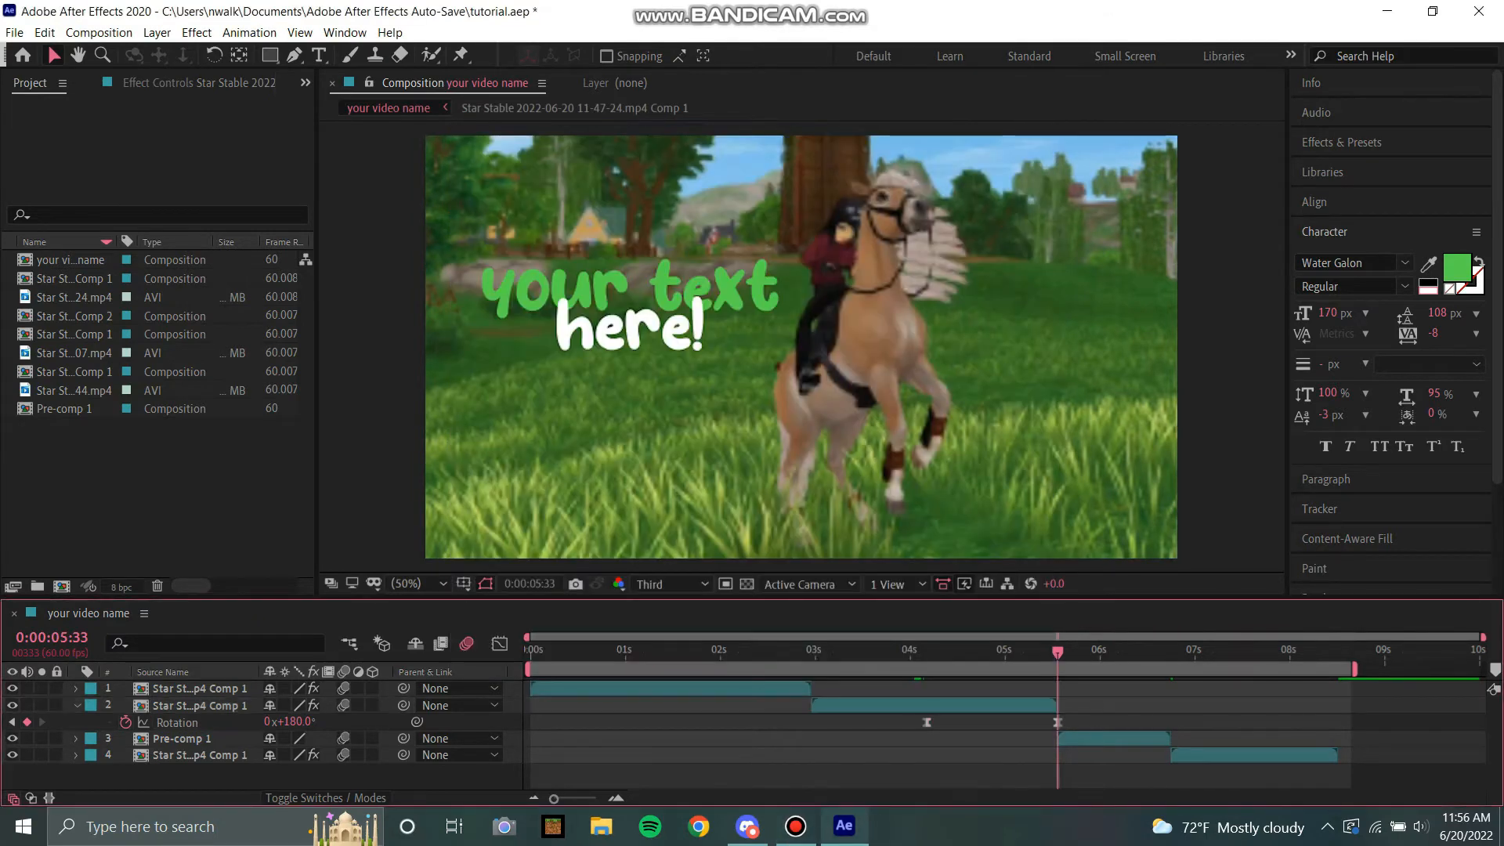
{"action": "left_click_drag", "start_coordinate": [1058, 652], "coordinate": [873, 652]}
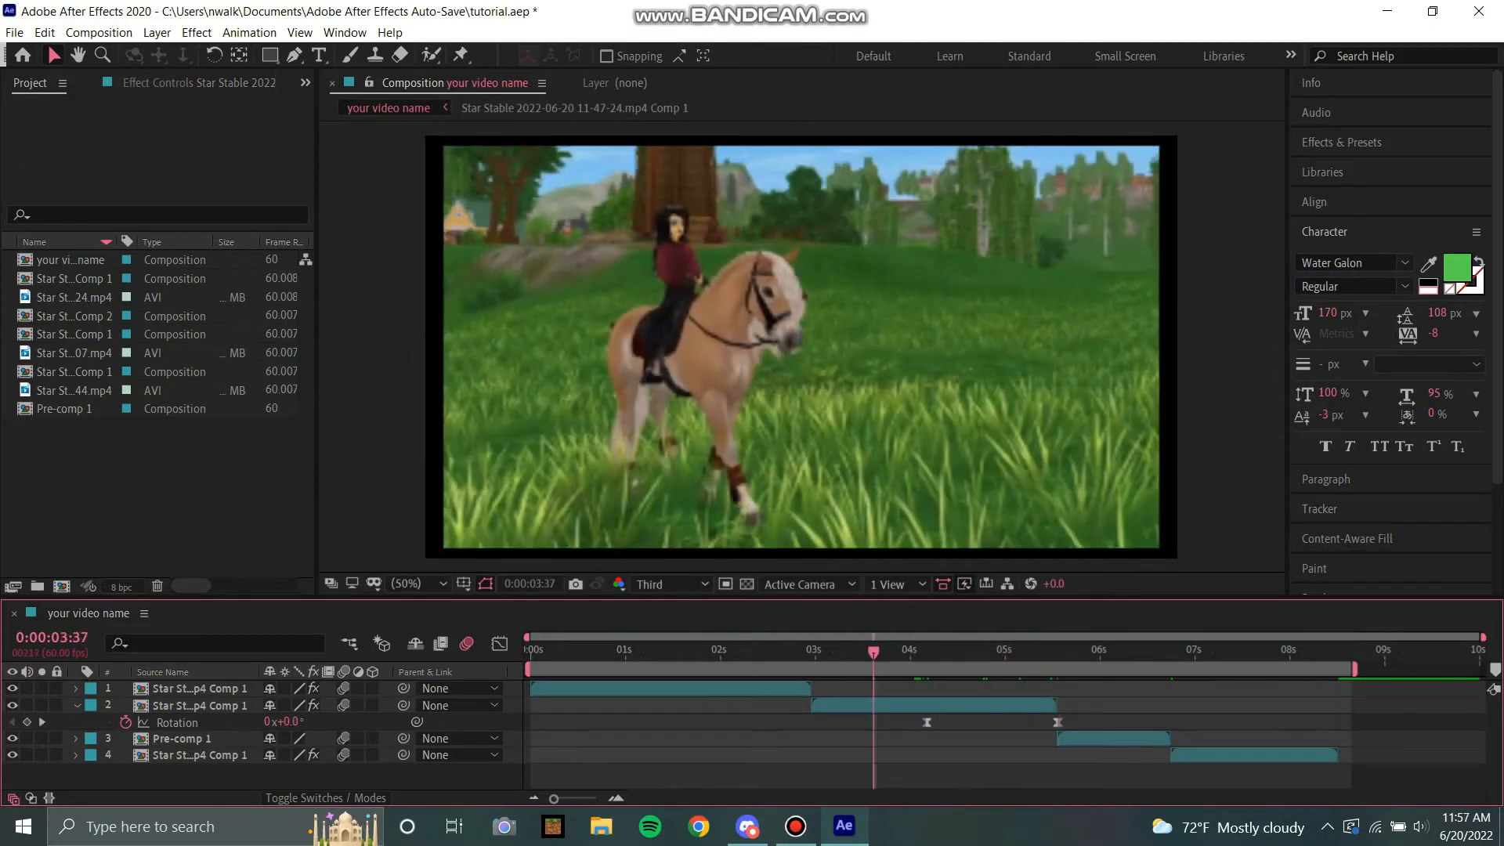
{"action": "key", "text": "space"}
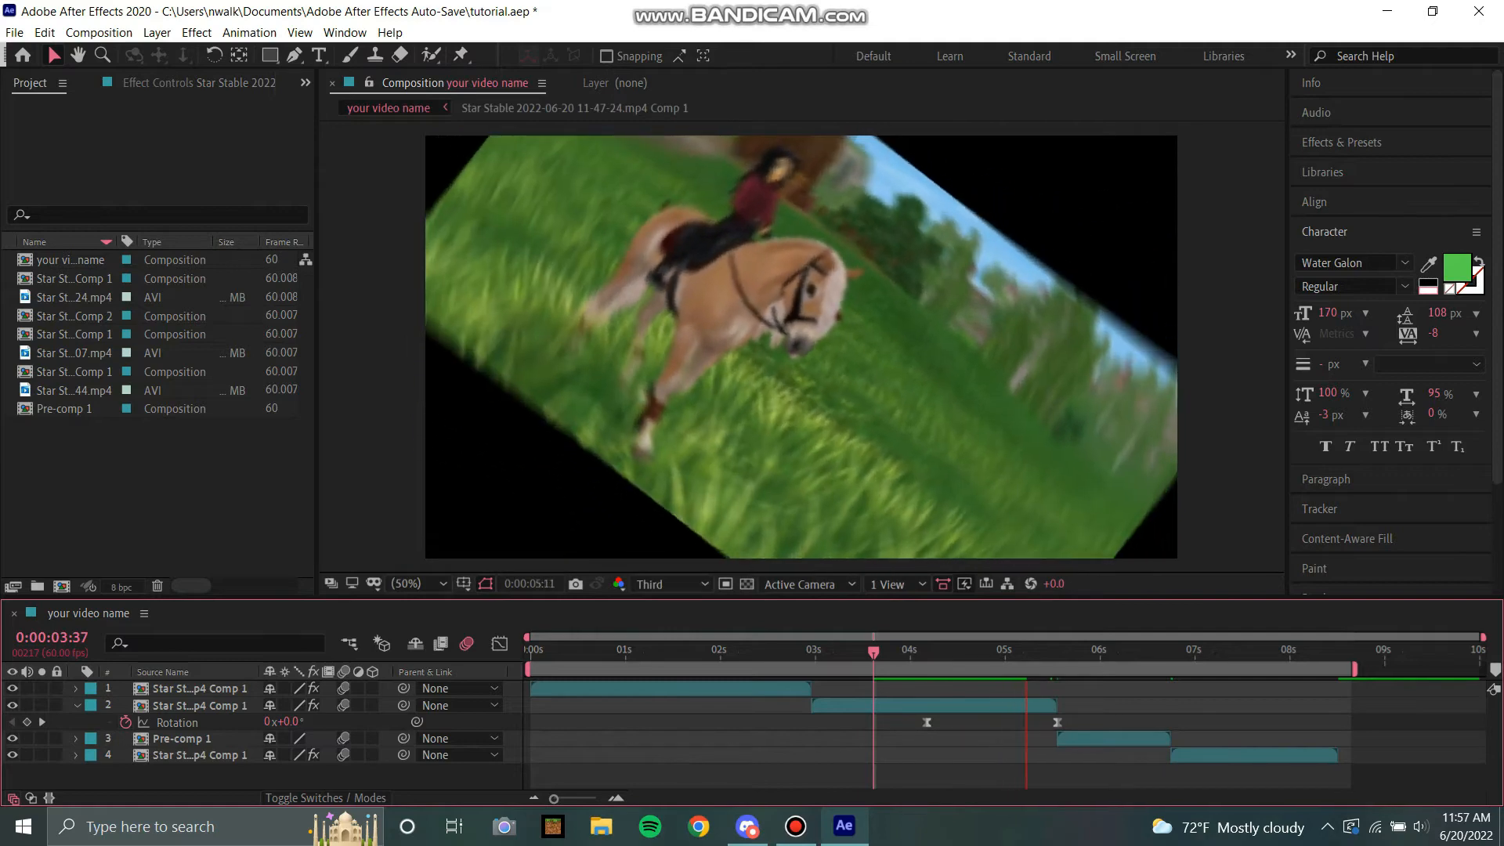
Step: Add a Rotation keyframe of -180° to the Pre-comp 1 layer at its start, 0:00:05:33
{"action": "key", "text": "space"}
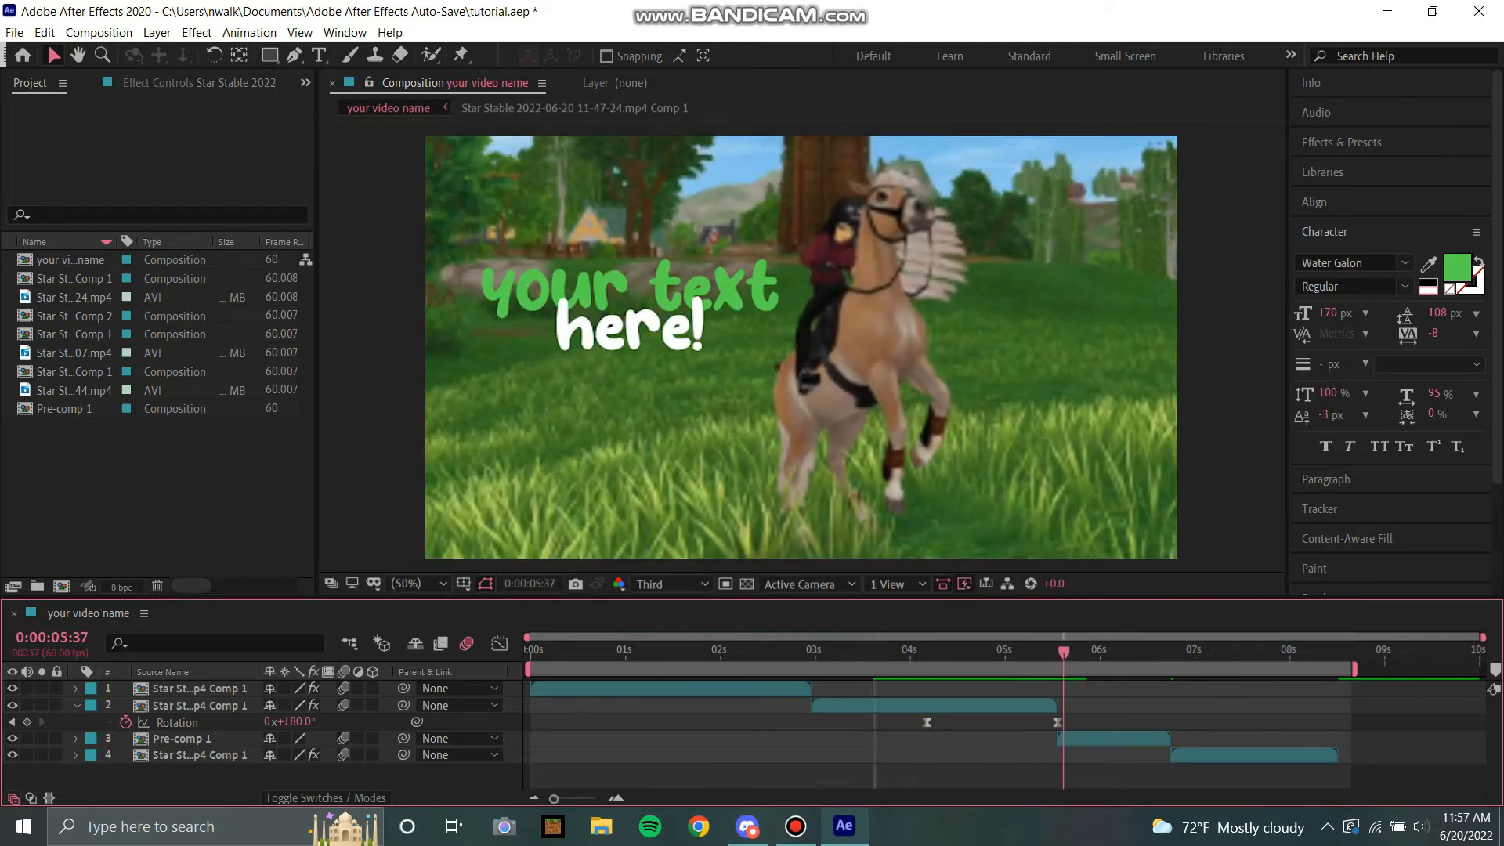
{"action": "left_click_drag", "start_coordinate": [554, 799], "coordinate": [593, 799]}
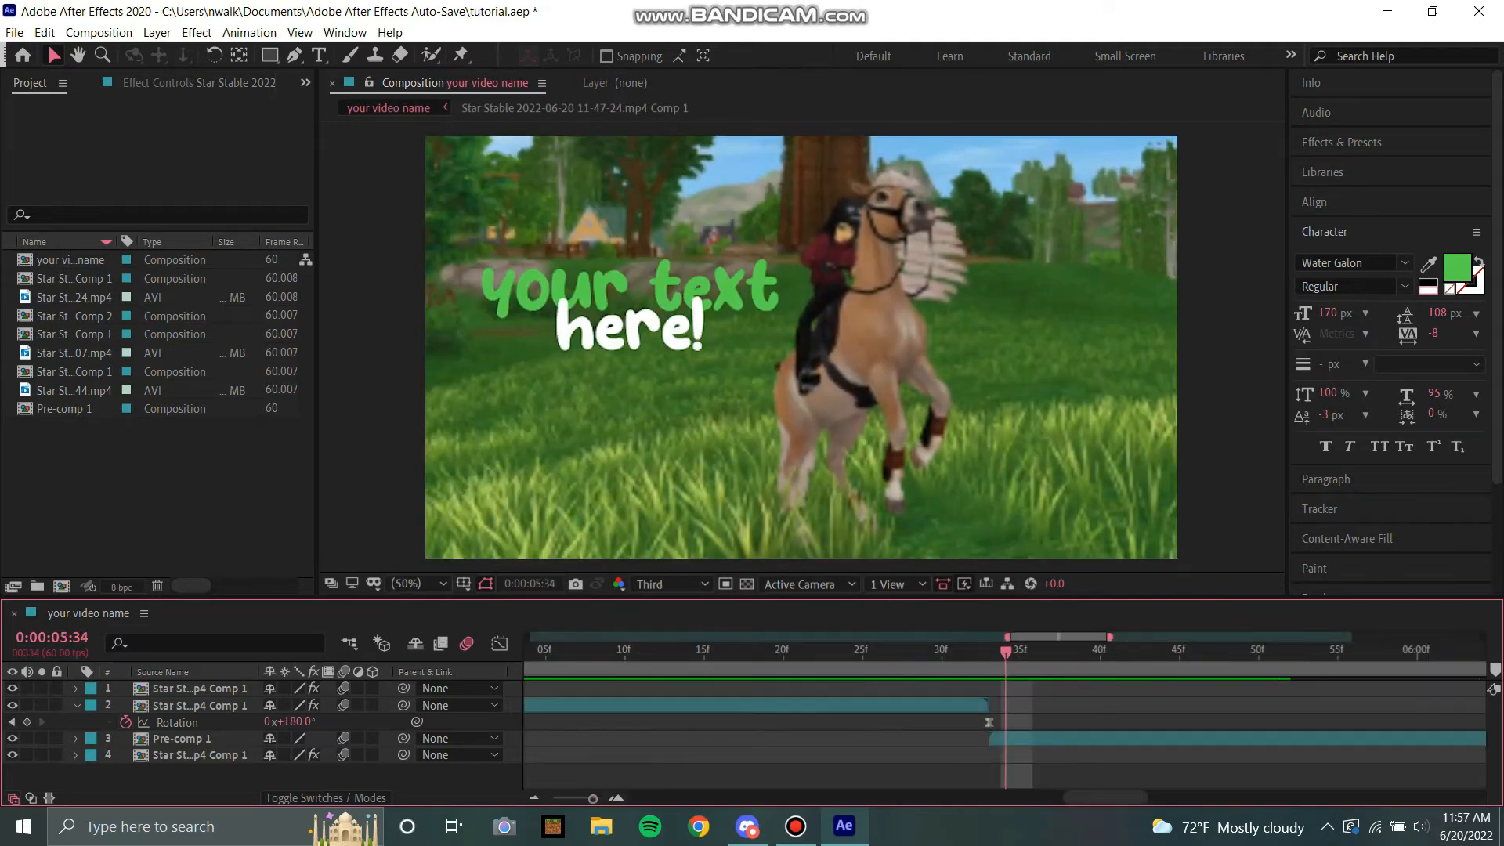
{"action": "key", "text": "Page_Up"}
{"action": "left_click", "coordinate": [1054, 739]}
{"action": "key", "text": "r"}
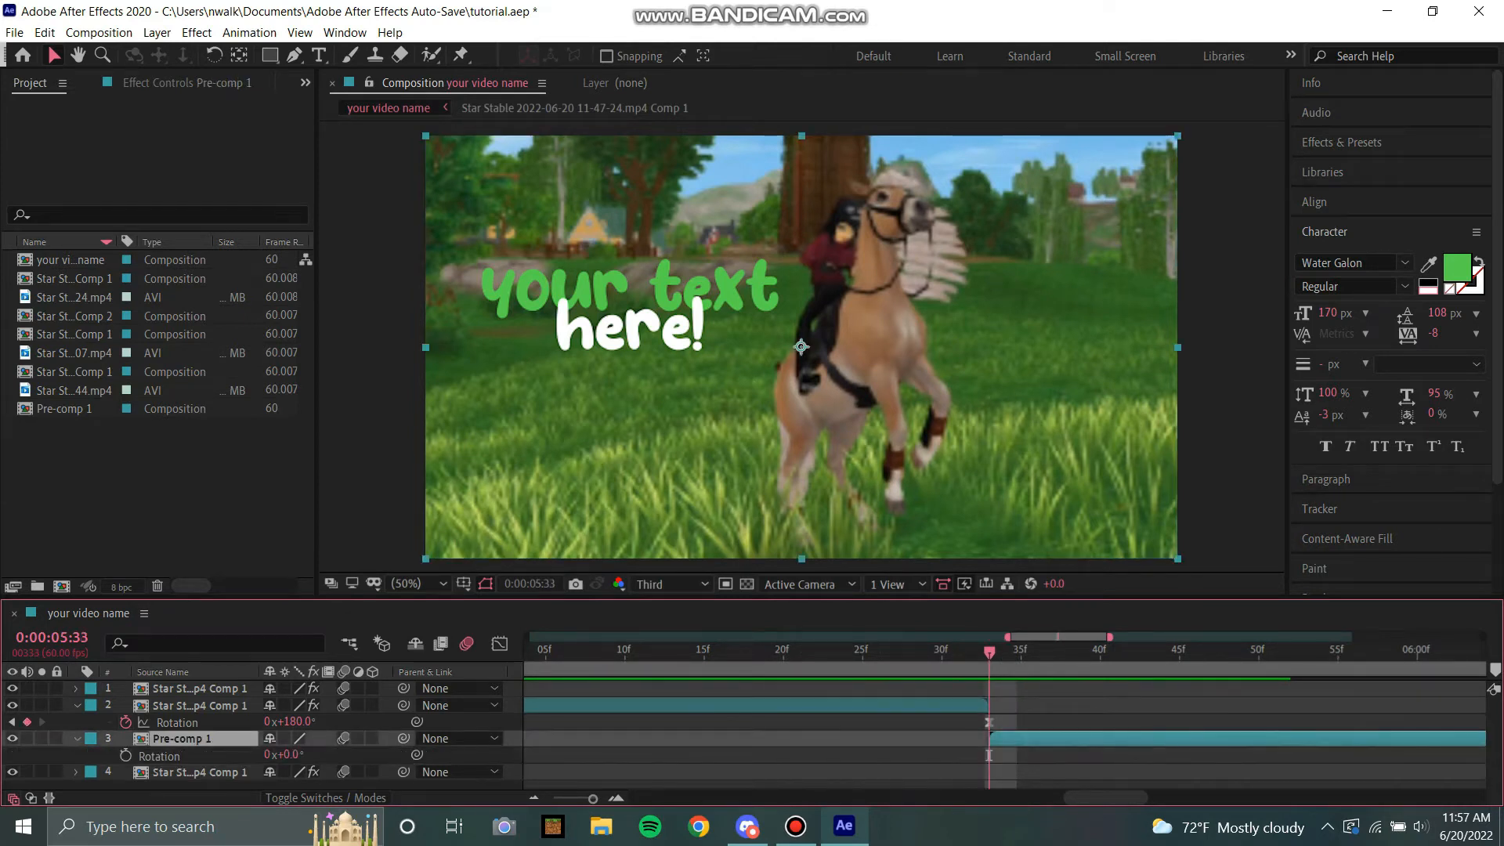
{"action": "left_click", "coordinate": [1054, 757]}
{"action": "left_click", "coordinate": [126, 756]}
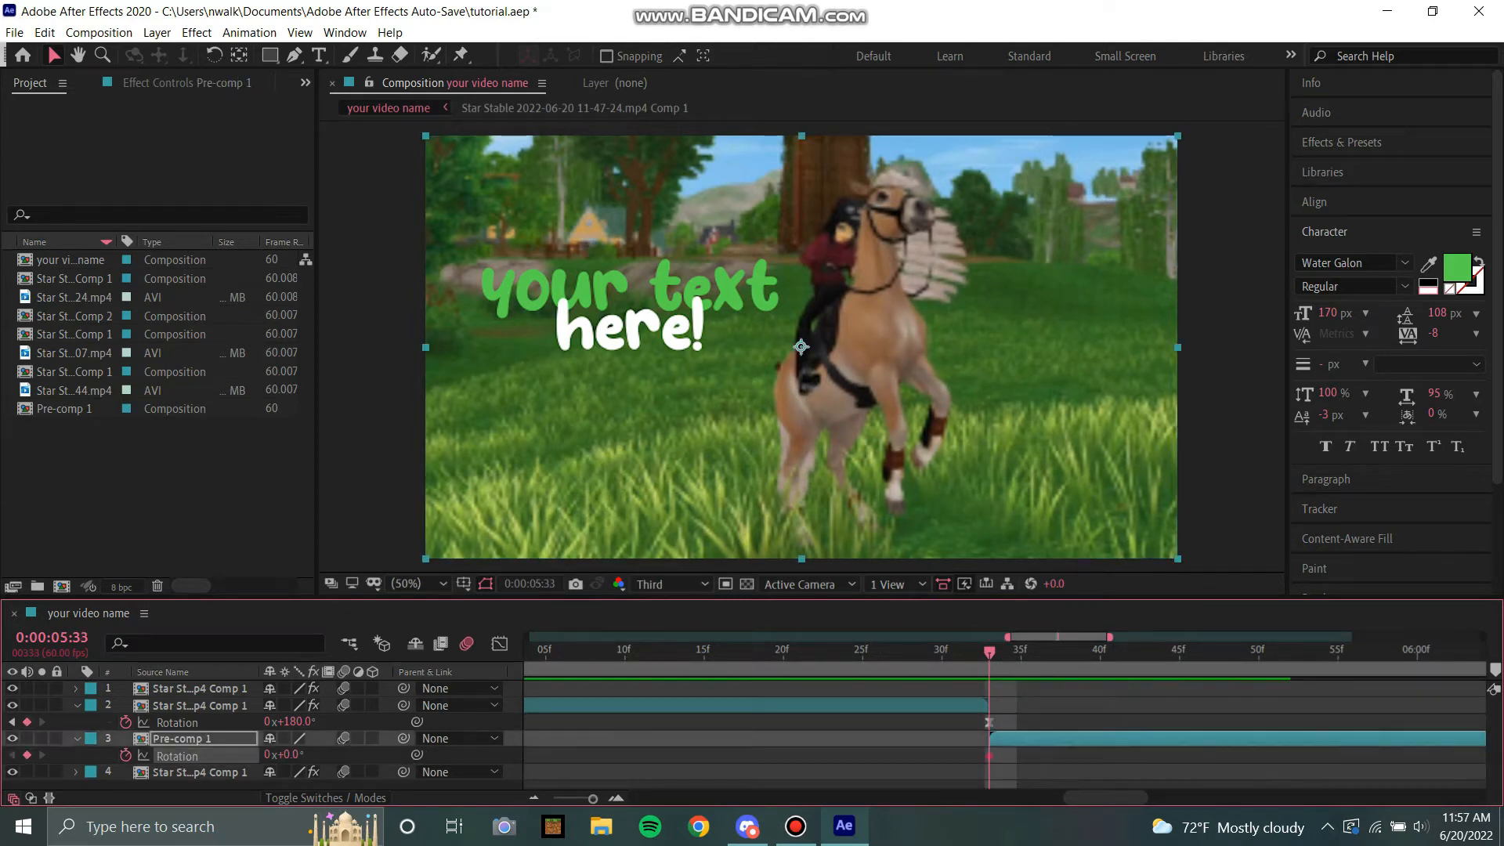
{"action": "type", "text": "-180"}
{"action": "key", "text": "Return"}
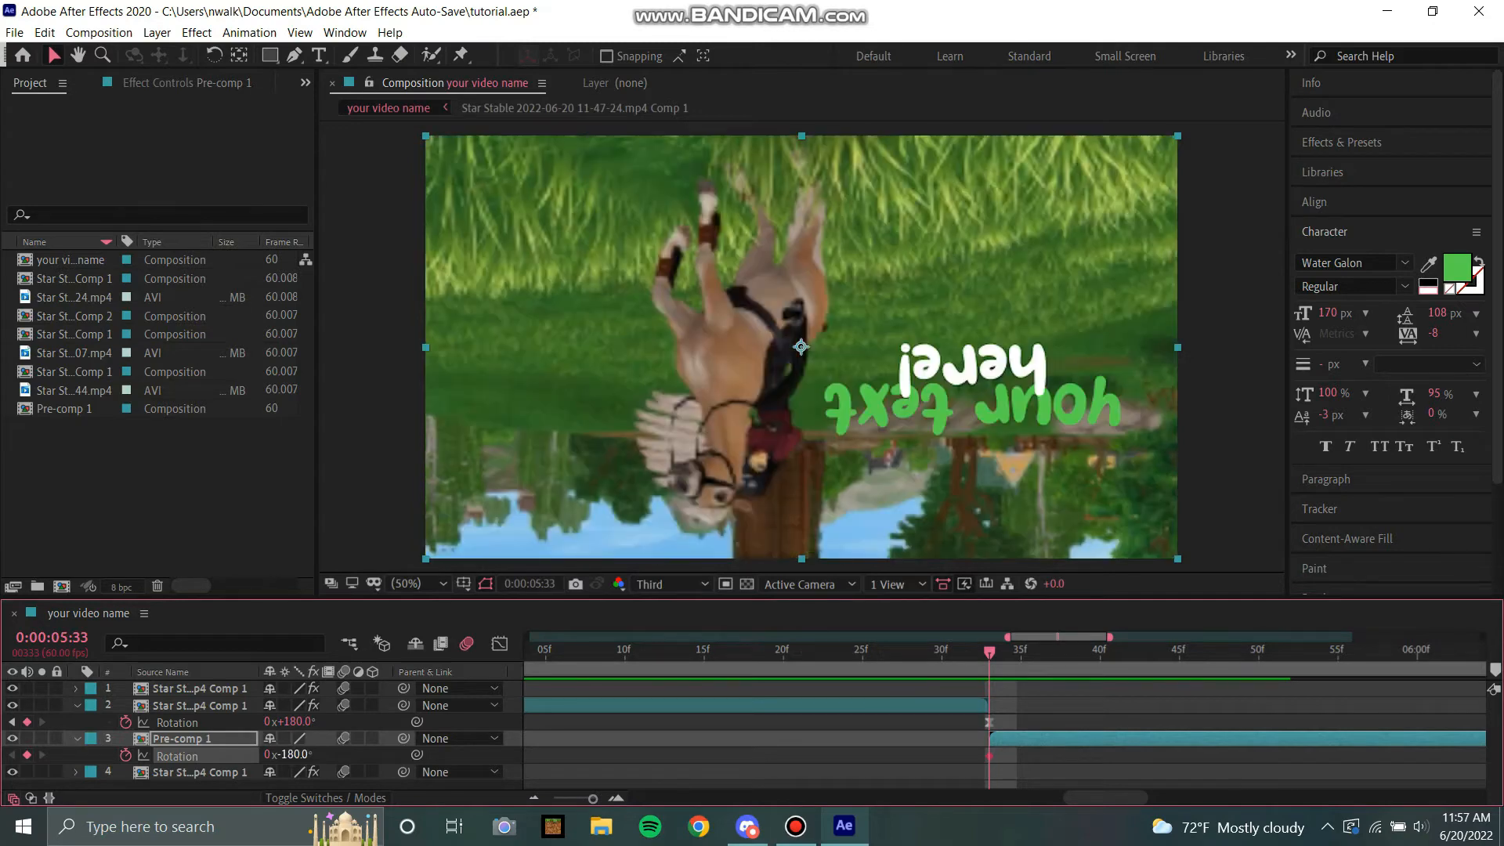
Step: Set Pre-comp 1's Rotation to 0° at 0:00:06:27
{"action": "left_click_drag", "start_coordinate": [593, 799], "coordinate": [558, 799]}
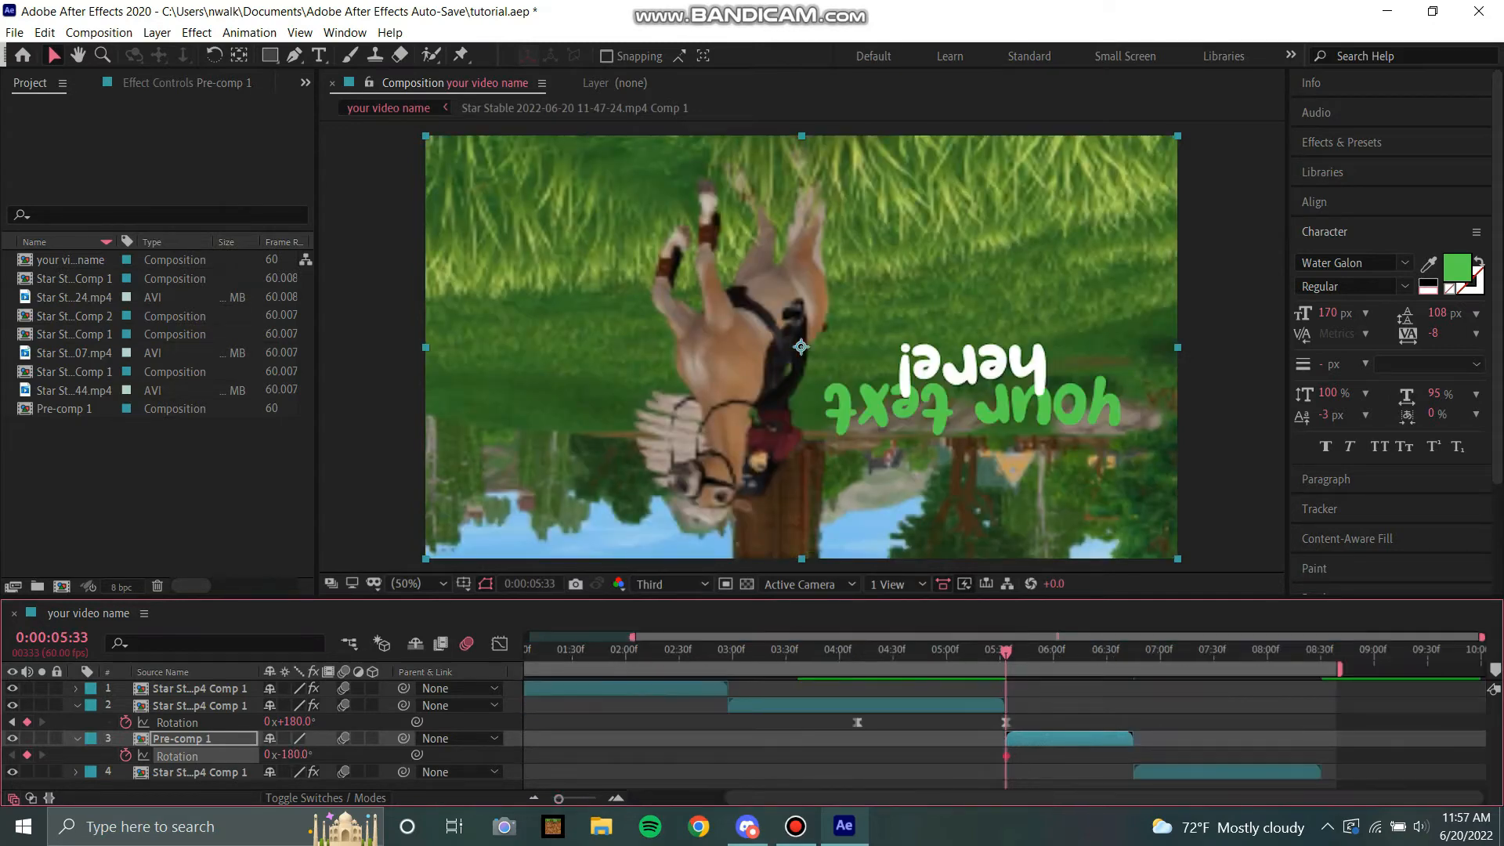
{"action": "key", "text": "space"}
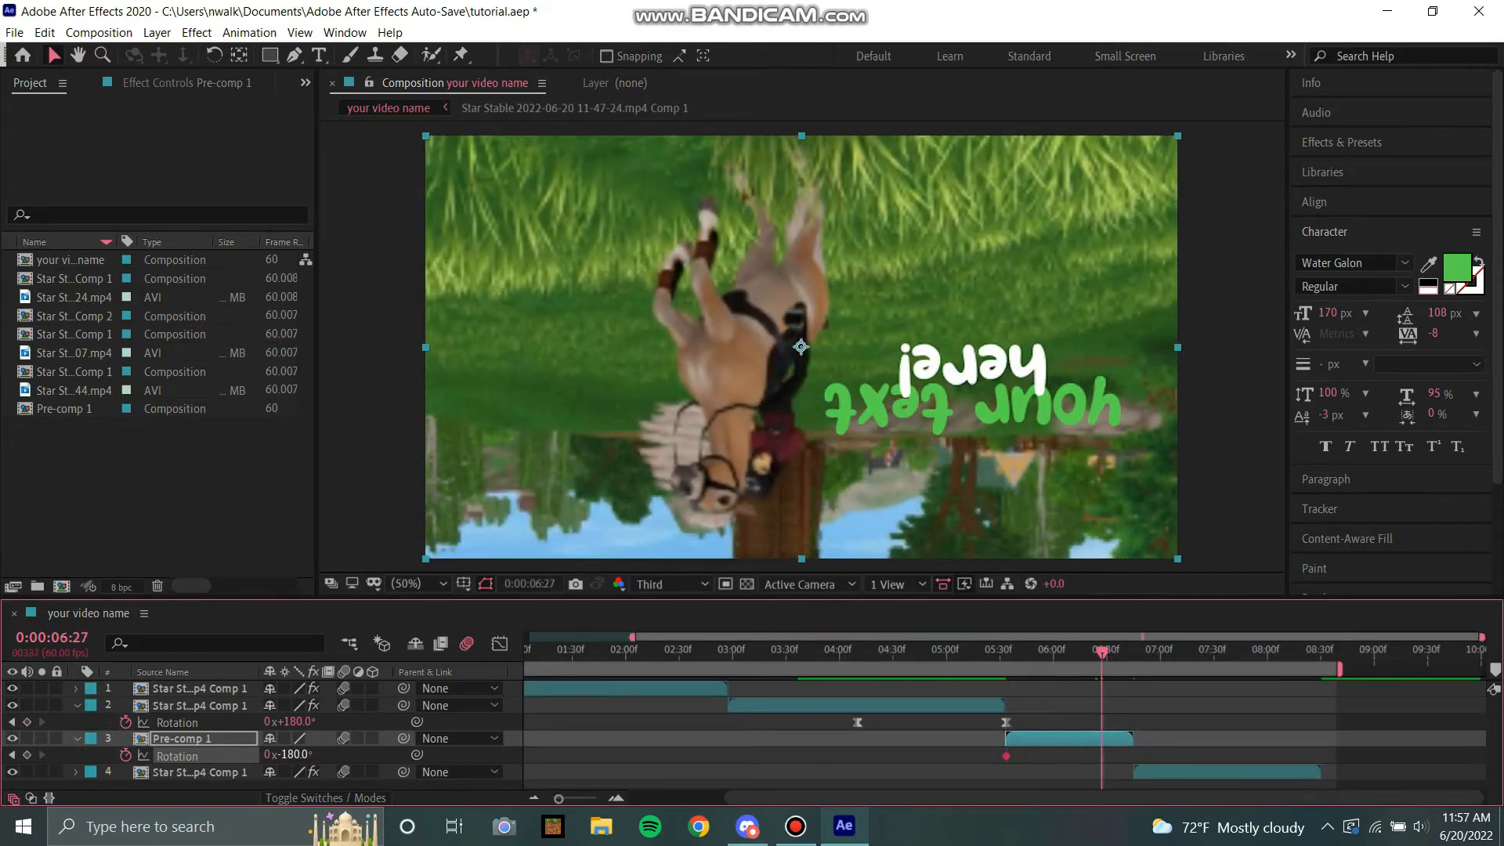
{"action": "type", "text": "0"}
{"action": "key", "text": "Return"}
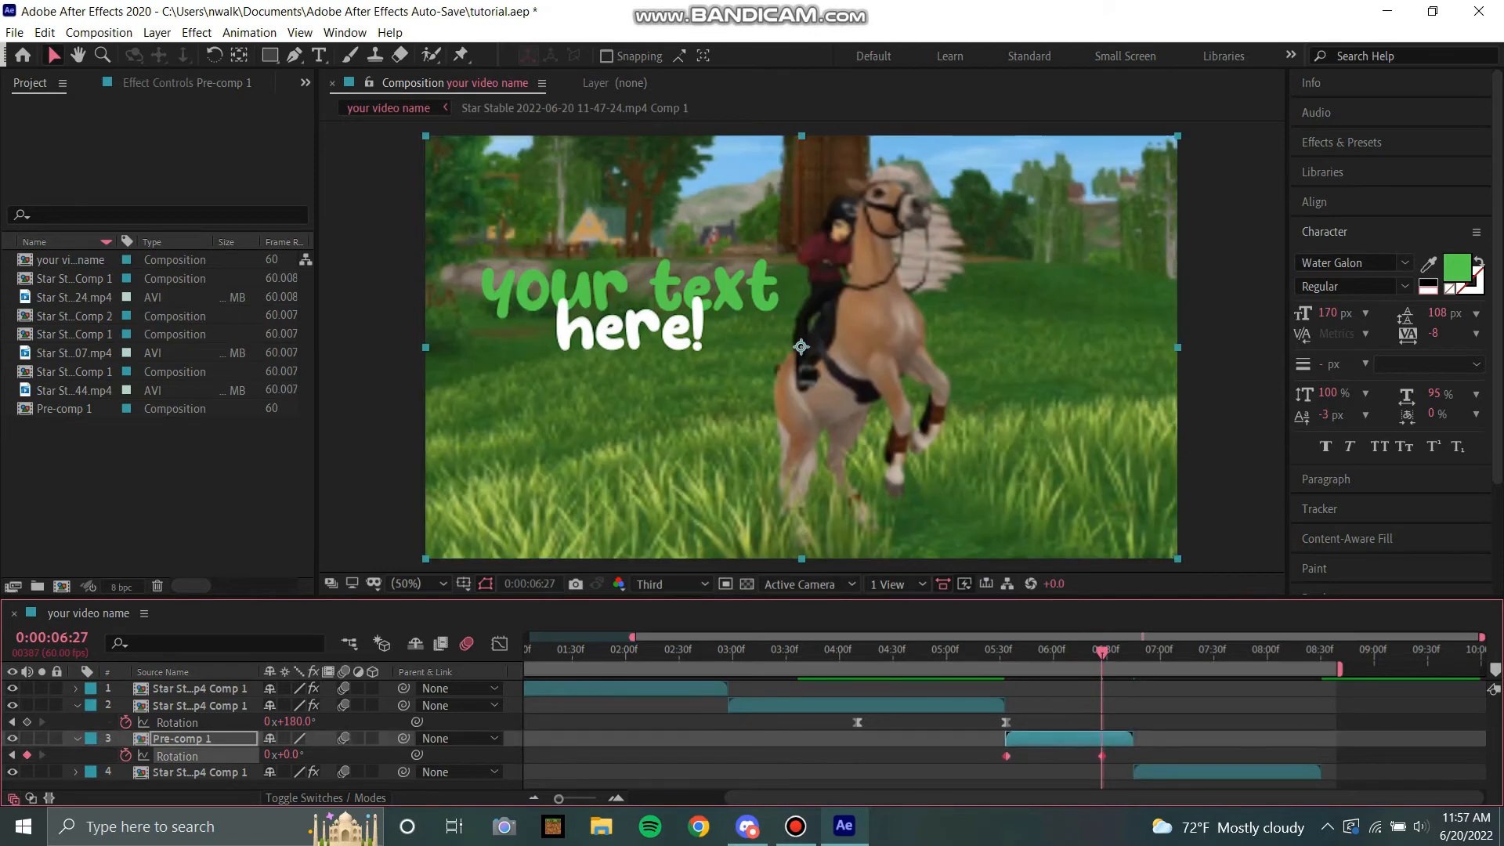
Step: Apply Easy Ease to Pre-comp 1's two Rotation keyframes
{"action": "right_click", "coordinate": [1006, 756]}
{"action": "mouse_move", "coordinate": [1085, 746]}
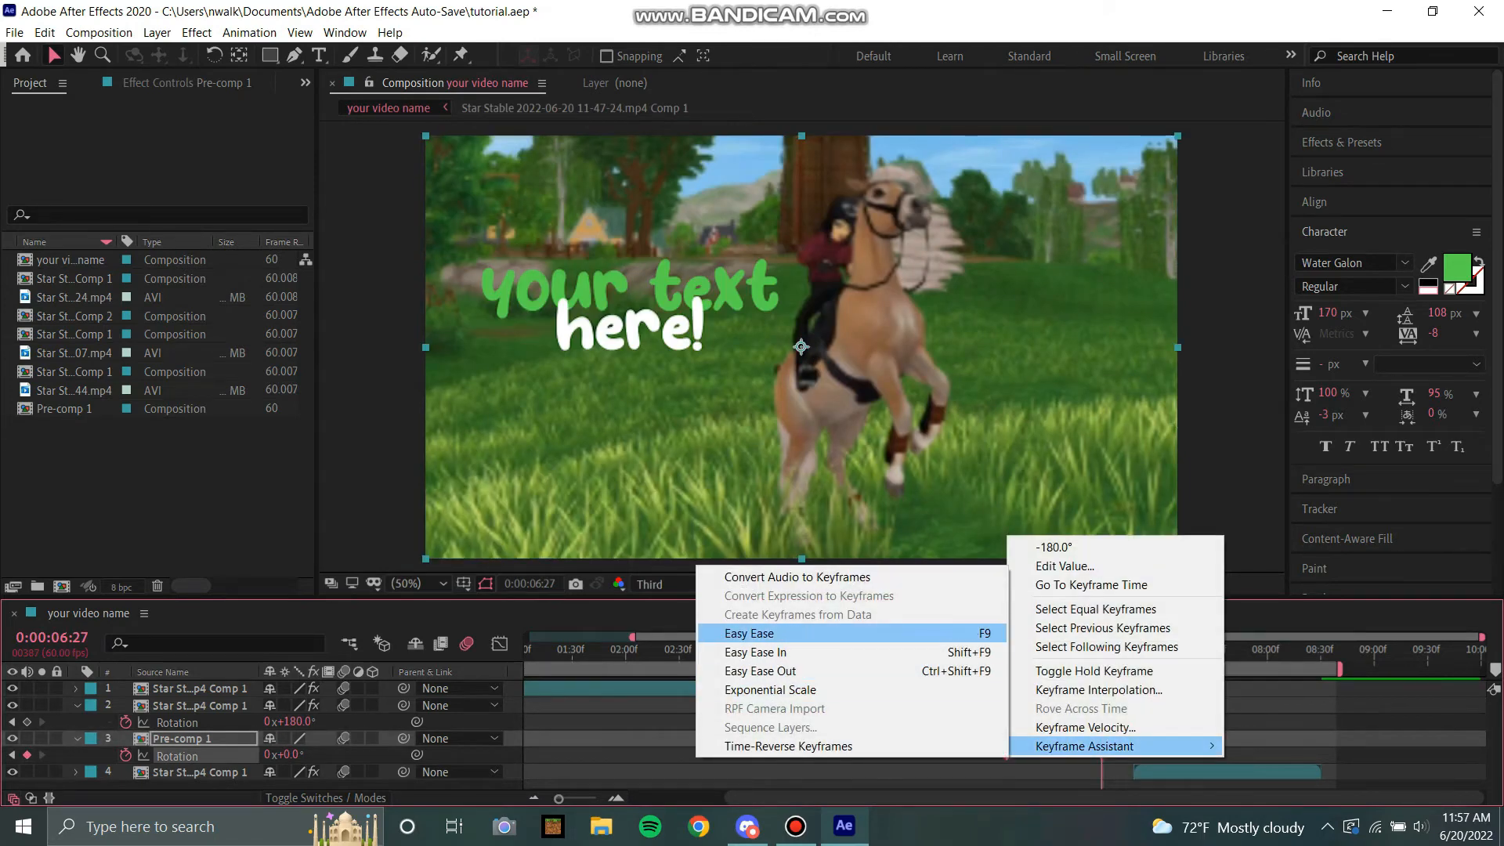
{"action": "left_click", "coordinate": [752, 633]}
Step: Reshape Pre-comp 1's Rotation curve to rise steeply from the first keyframe and flatten into the last
{"action": "left_click", "coordinate": [499, 644]}
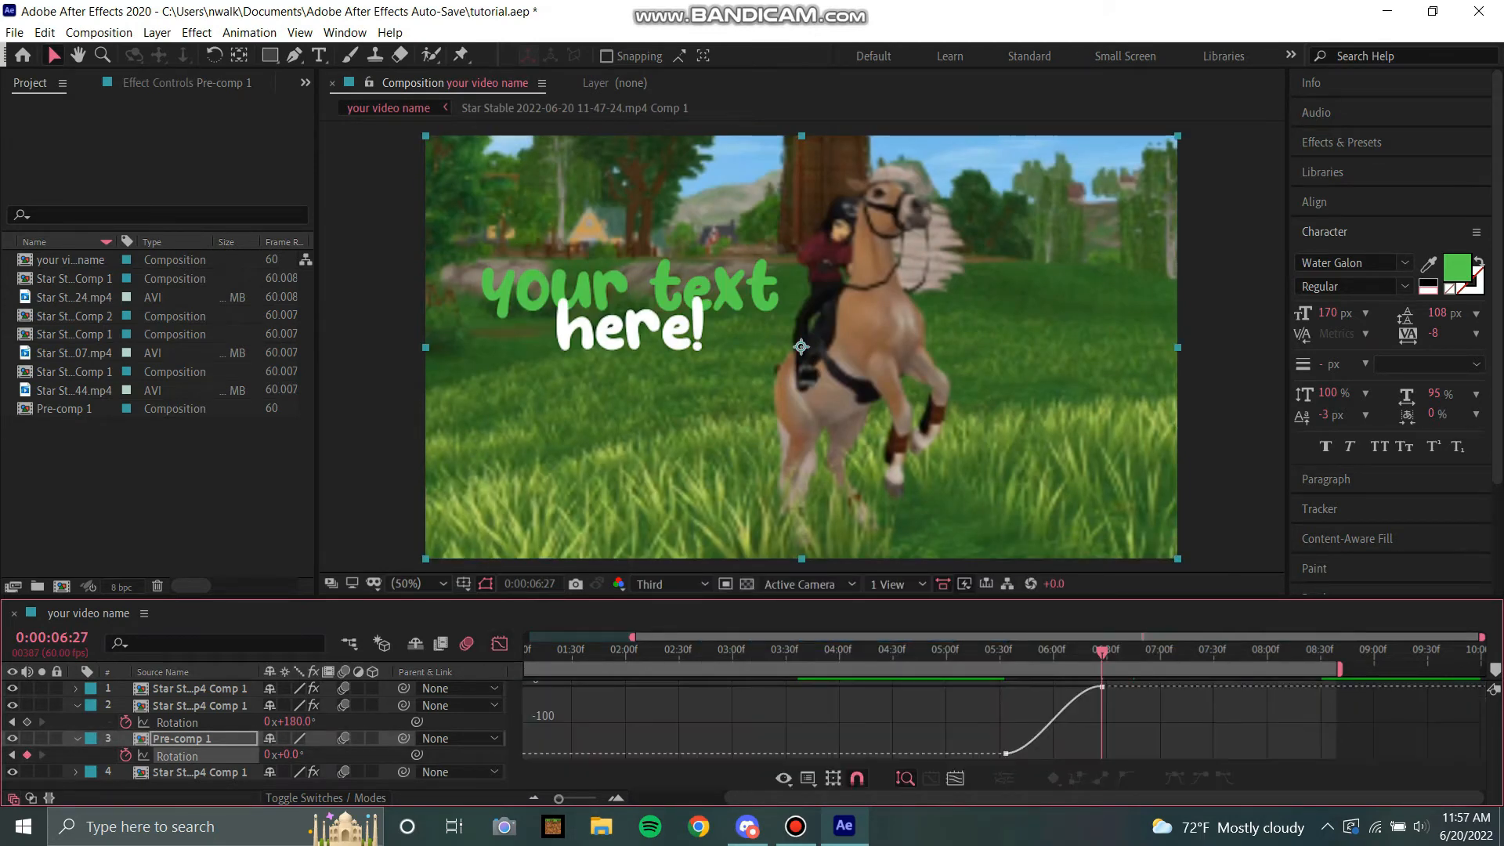
{"action": "left_click", "coordinate": [1006, 754]}
{"action": "left_click_drag", "start_coordinate": [1037, 754], "coordinate": [1063, 686]}
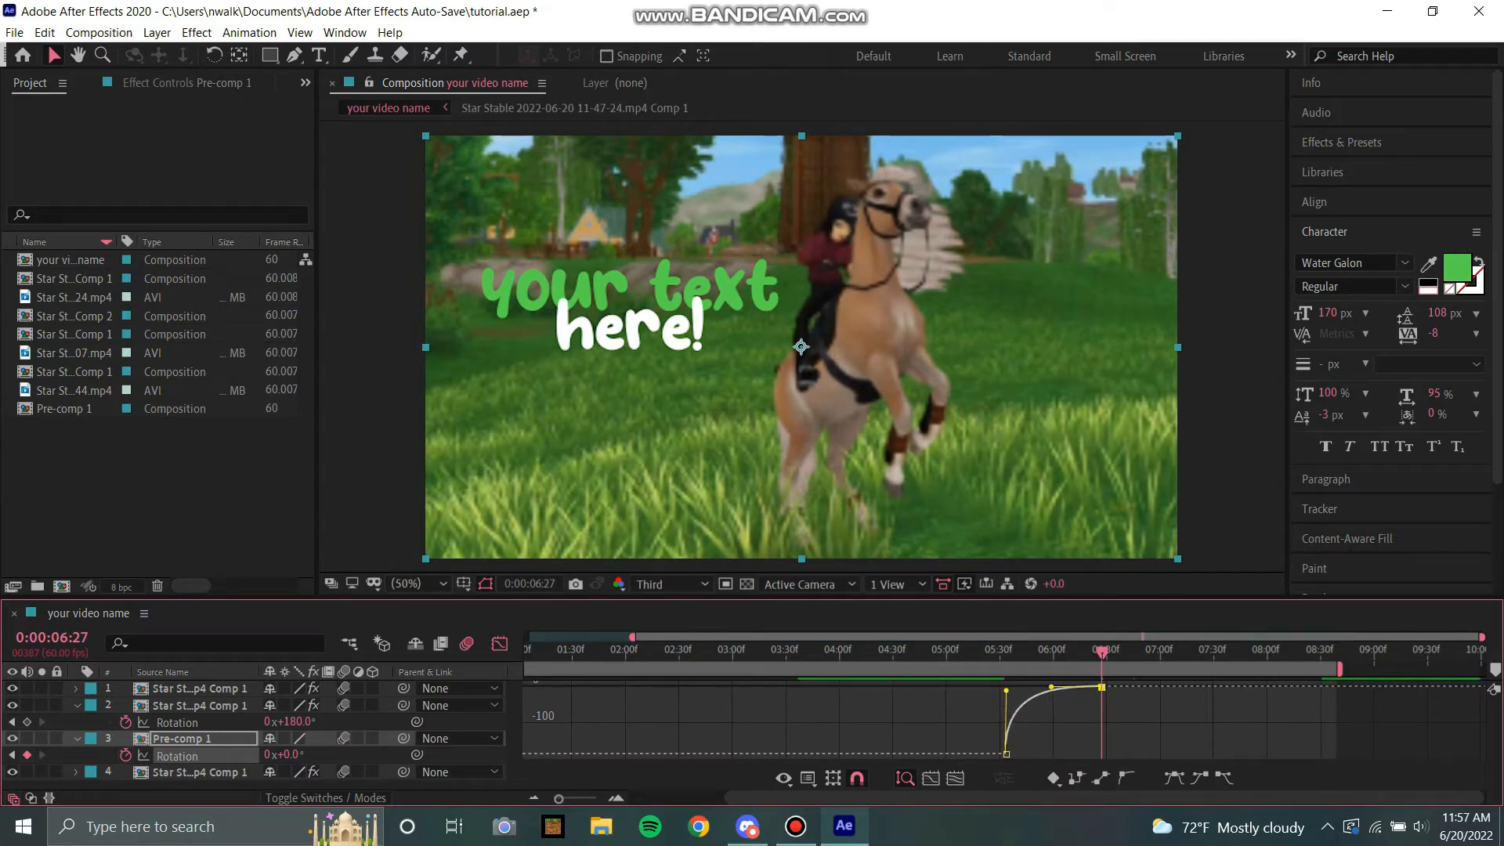
{"action": "left_click", "coordinate": [500, 644]}
Step: Preview the rotation transition between the second clip and Pre-comp 1 from 0:00:03:58
{"action": "left_click_drag", "start_coordinate": [902, 650], "coordinate": [837, 650]}
{"action": "key", "text": "space"}
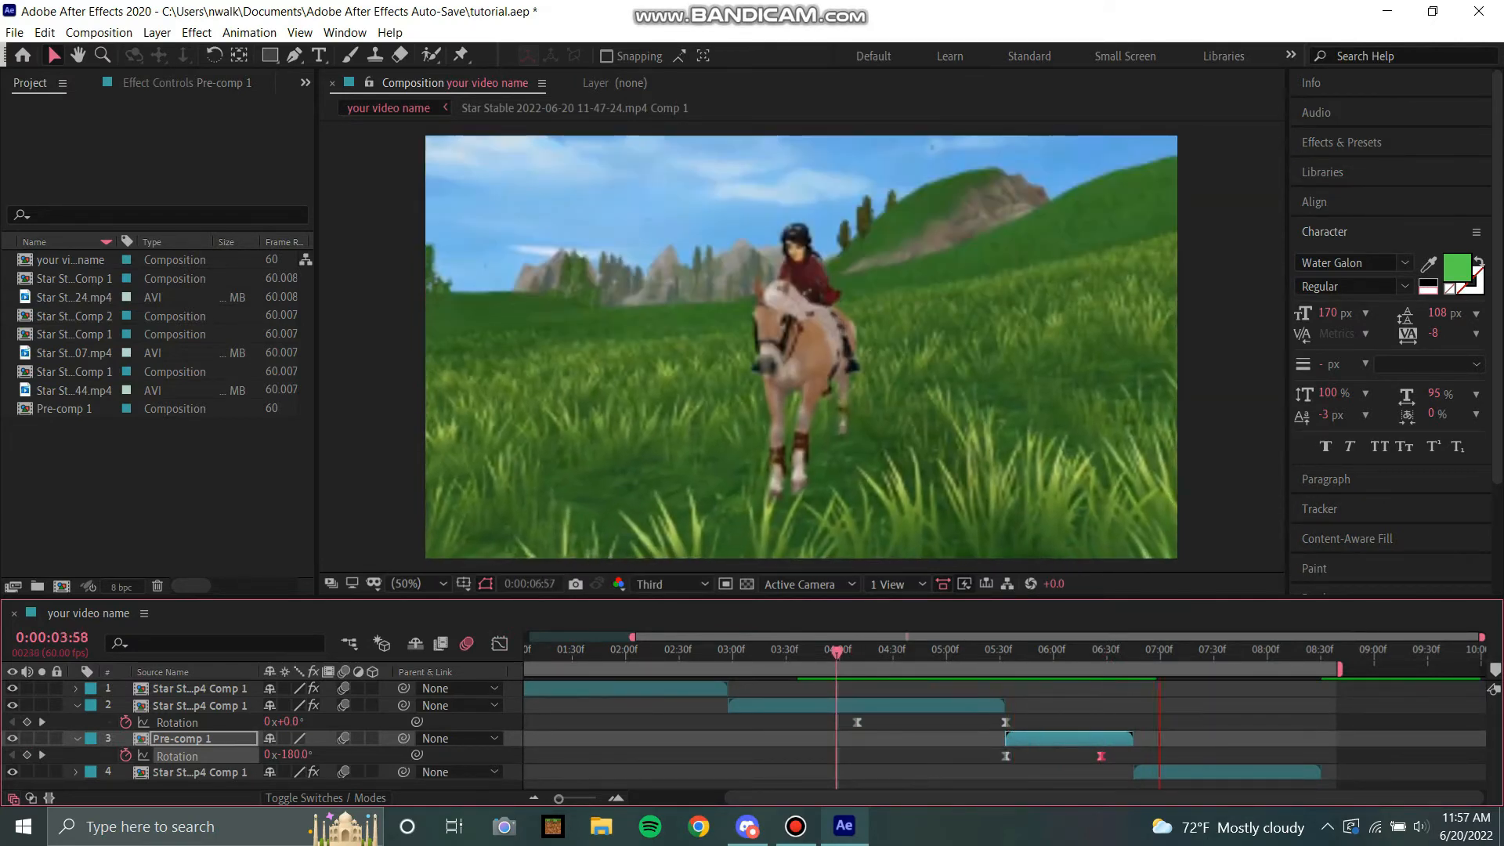
{"action": "left_click", "coordinate": [1065, 650]}
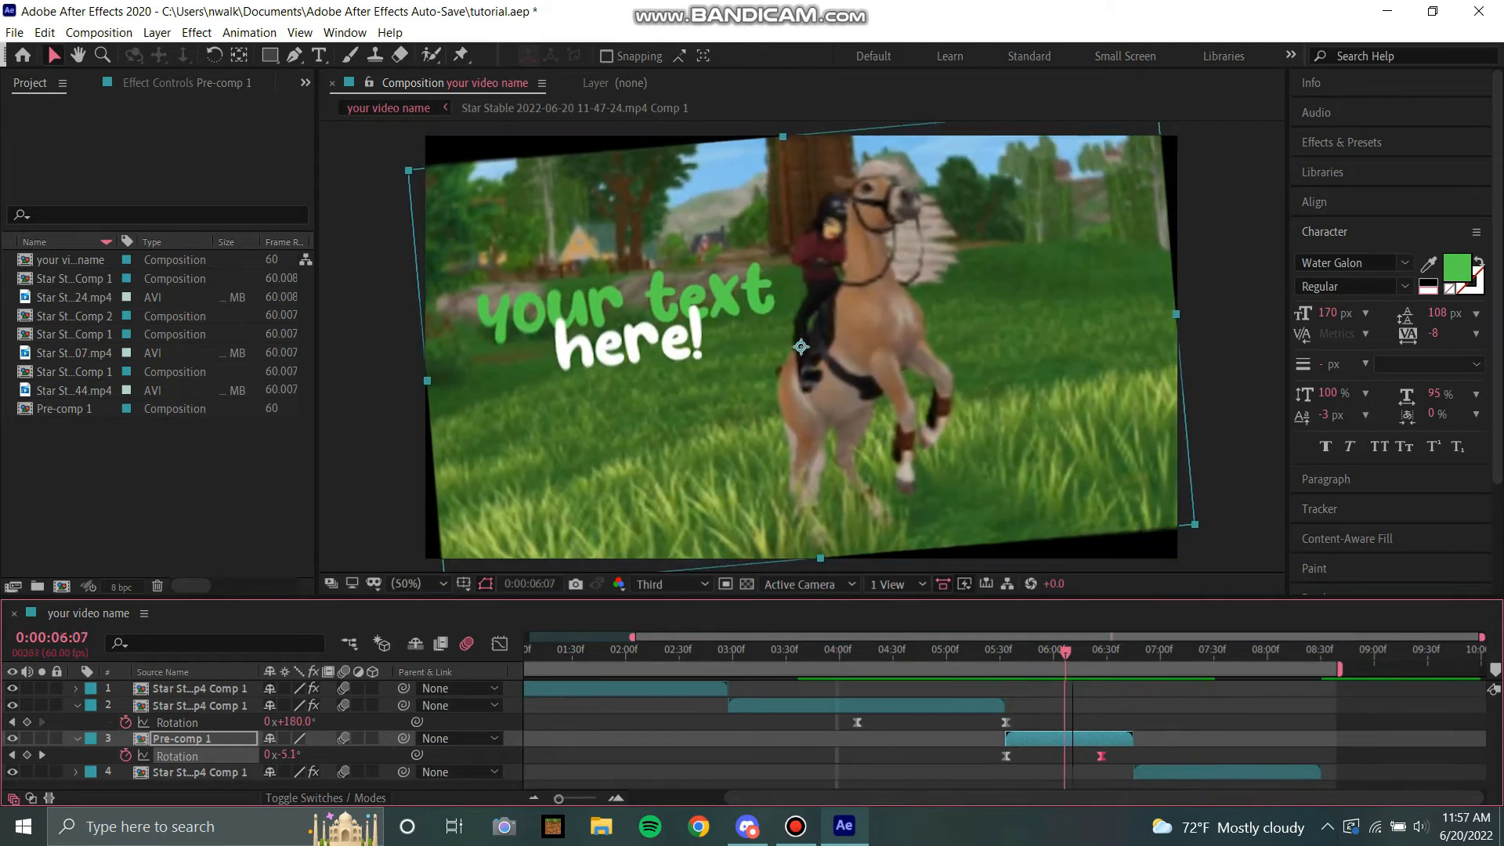
Step: Separate Pre-comp 1's Position dimensions and add an X Position keyframe at 0:00:06:06
{"action": "left_click_drag", "start_coordinate": [1065, 651], "coordinate": [1064, 651]}
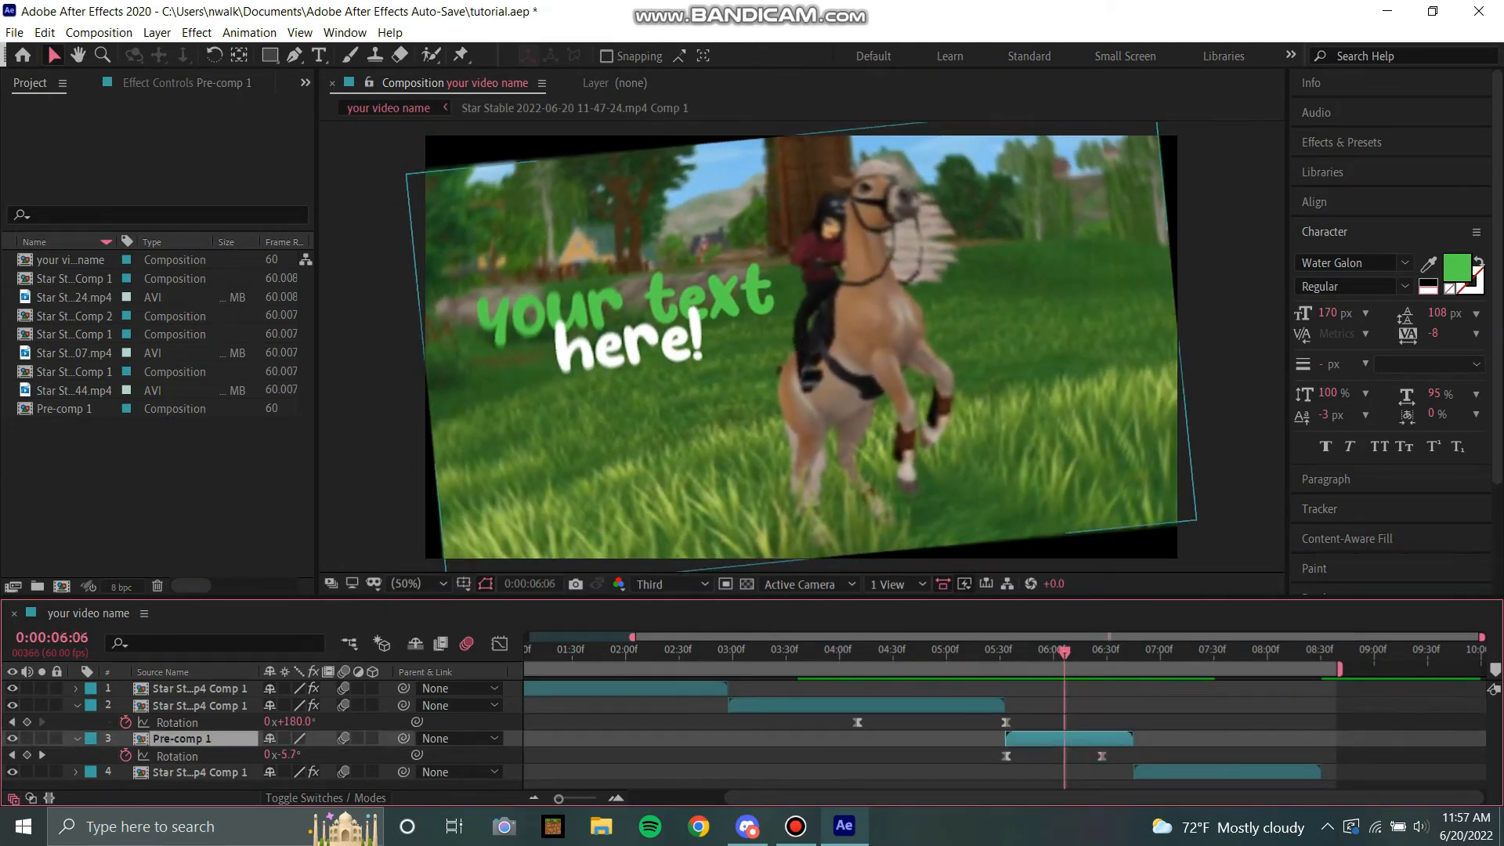
{"action": "key", "text": "p"}
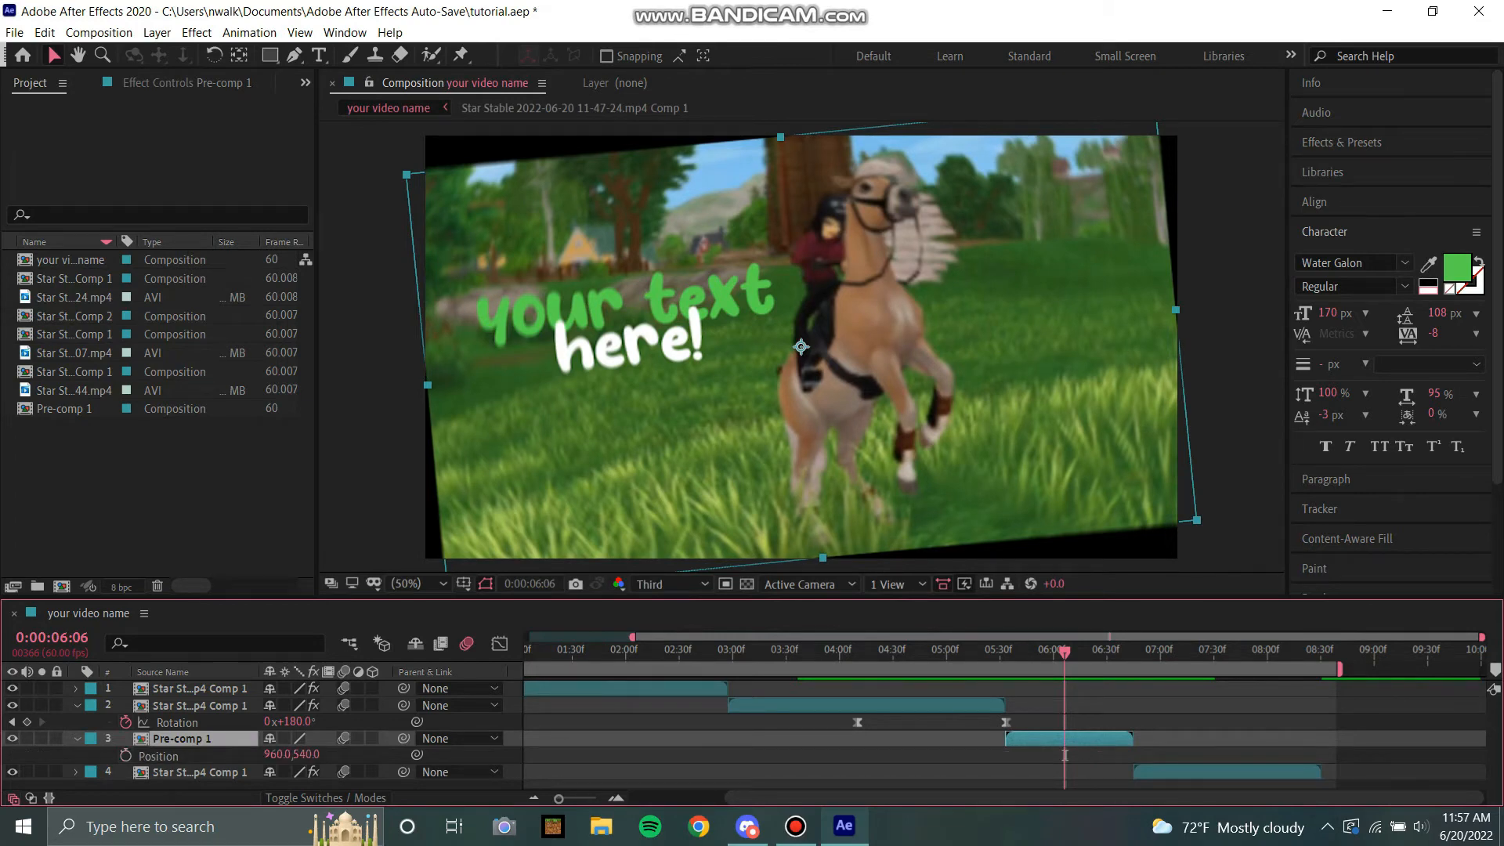
{"action": "right_click", "coordinate": [157, 756]}
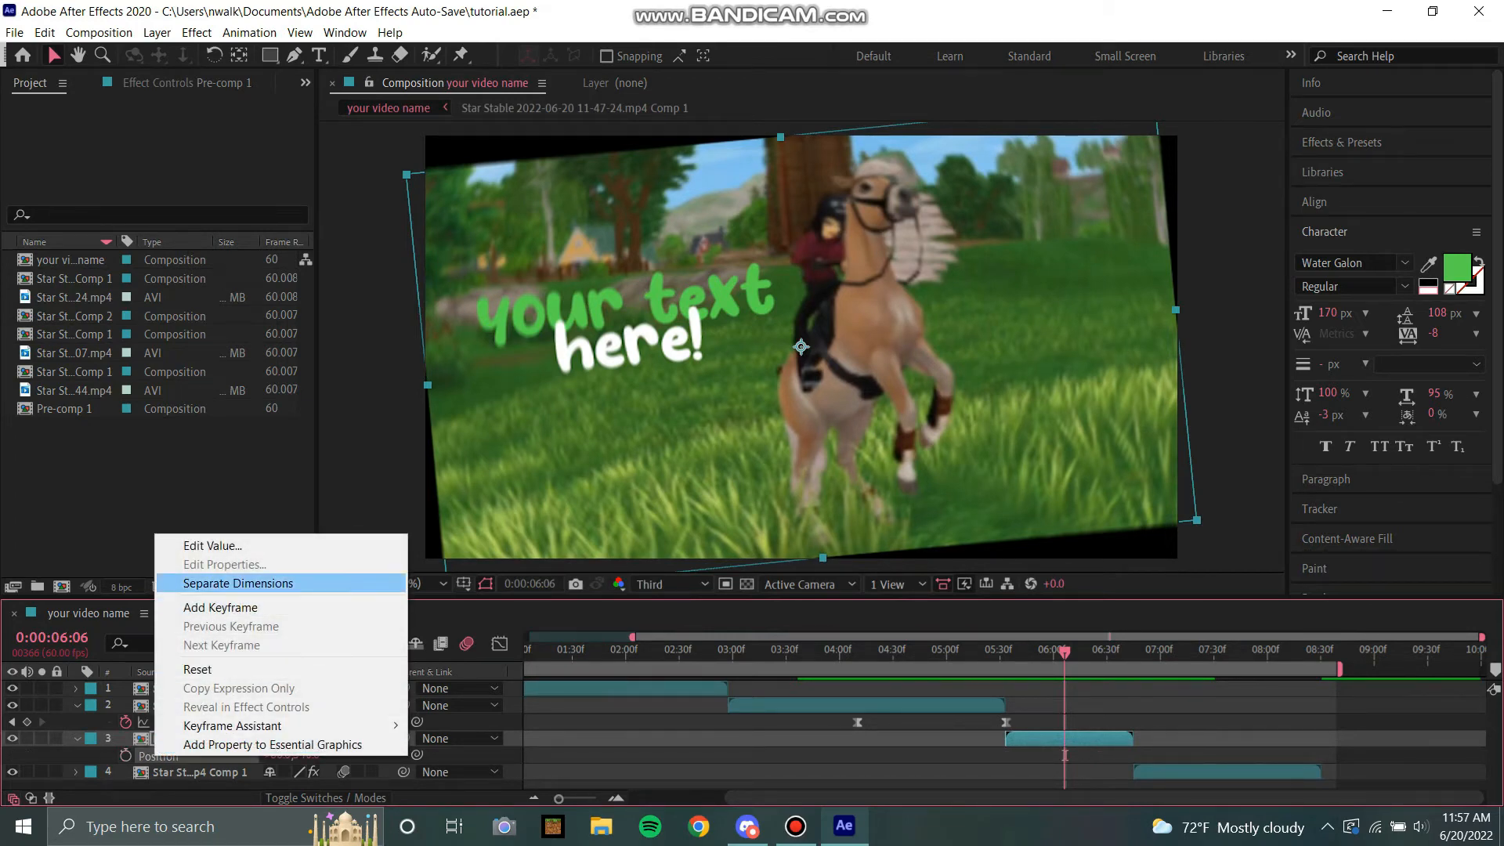
{"action": "left_click", "coordinate": [238, 583]}
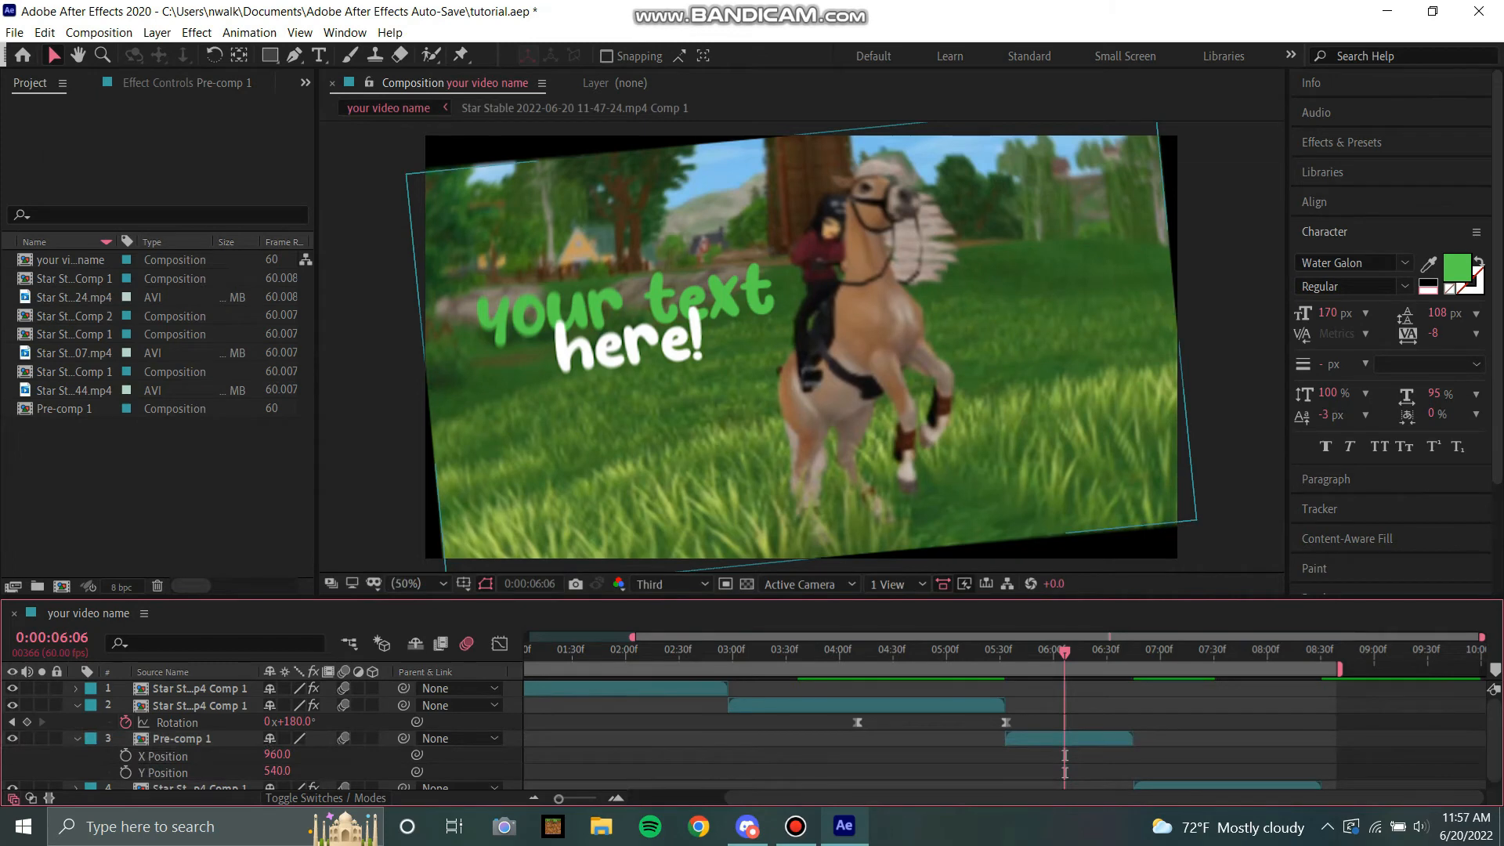
{"action": "left_click", "coordinate": [125, 754]}
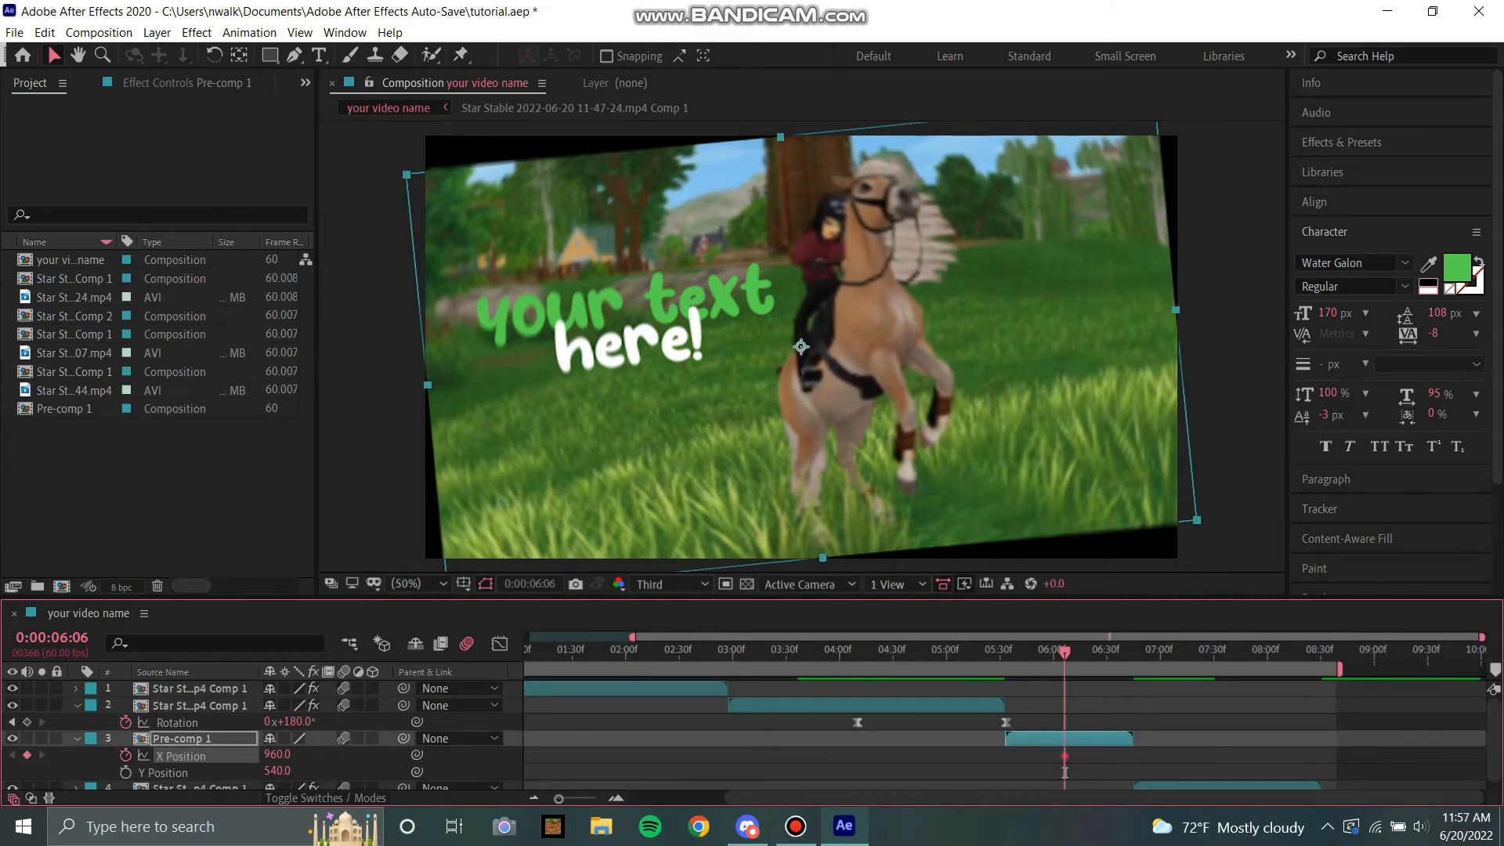
Step: Set Pre-comp 1's X Position to 20 at its end, 0:00:06:45
{"action": "left_click_drag", "start_coordinate": [1064, 653], "coordinate": [1134, 652]}
{"action": "left_click_drag", "start_coordinate": [559, 799], "coordinate": [596, 799]}
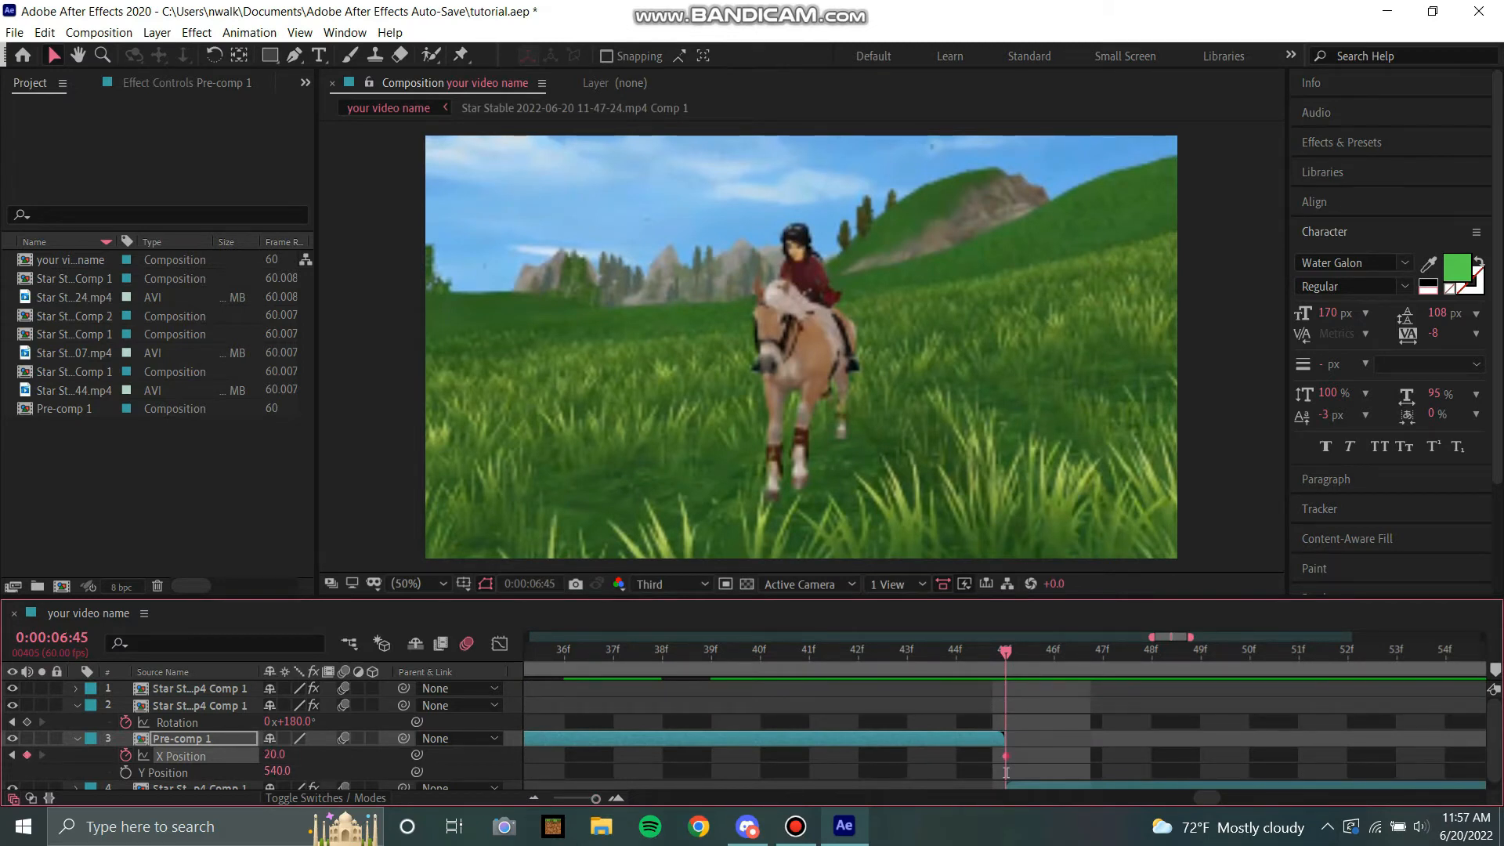
{"action": "left_click_drag", "start_coordinate": [596, 799], "coordinate": [564, 799]}
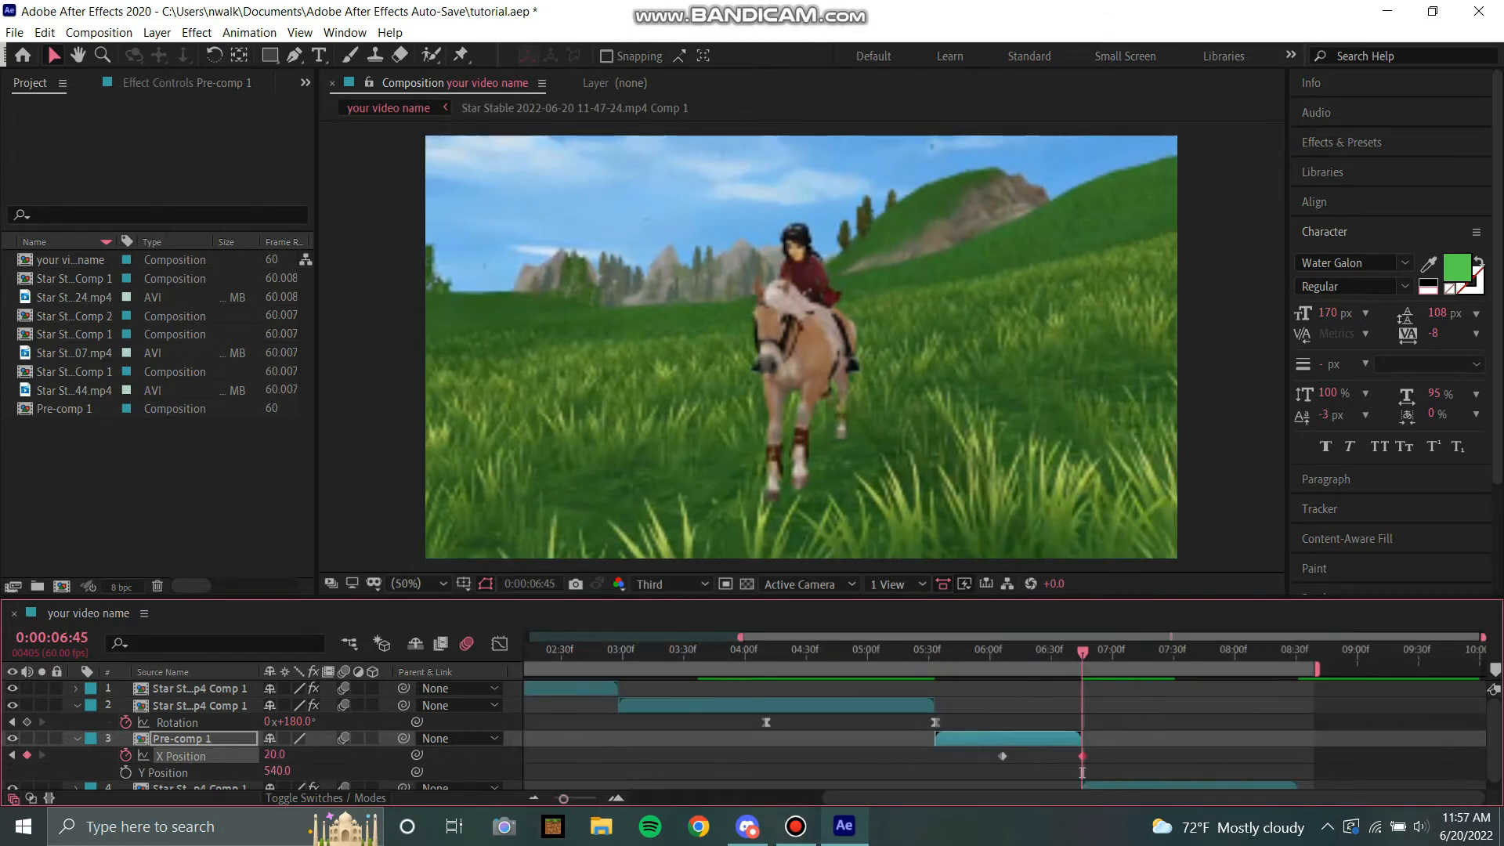
Step: Apply Easy Ease to Pre-comp 1's two X Position keyframes
{"action": "right_click", "coordinate": [1002, 756]}
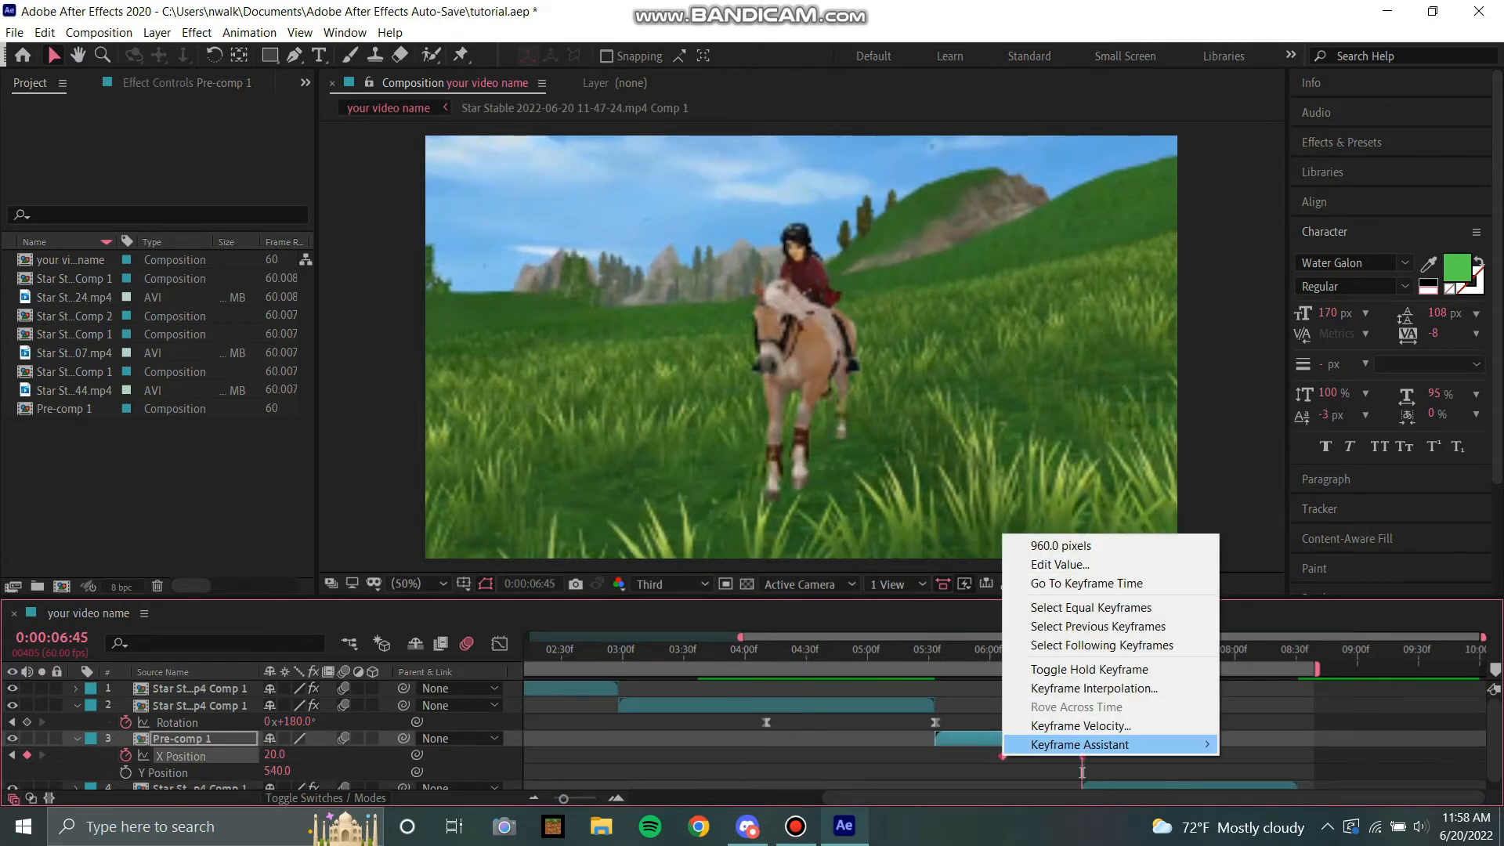
{"action": "mouse_move", "coordinate": [1081, 744]}
{"action": "left_click", "coordinate": [744, 632]}
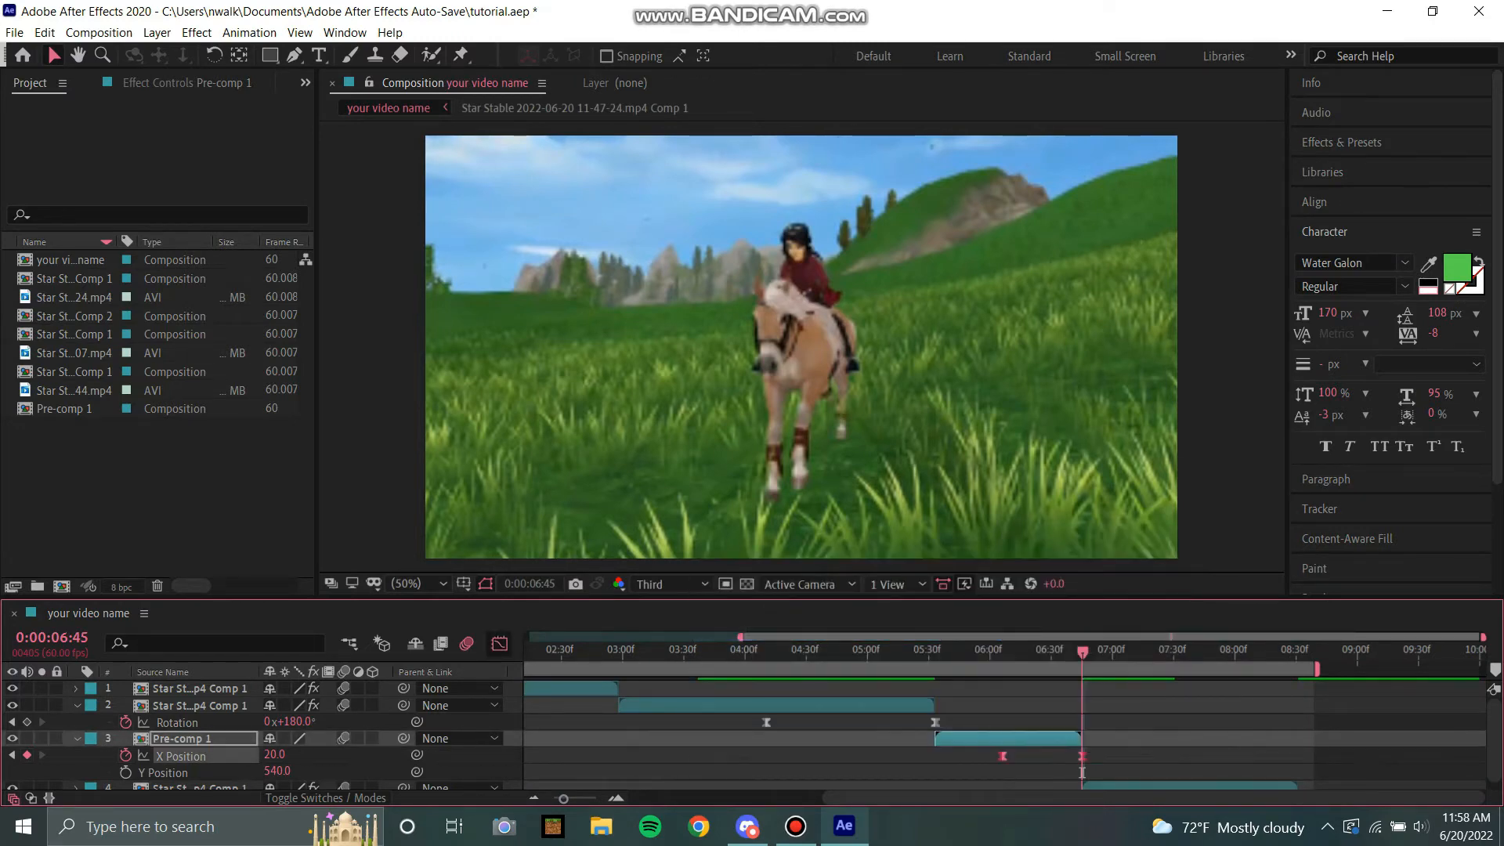
Step: Reshape Pre-comp 1's X Position curve to start flat and drop steeply into the final keyframe
{"action": "left_click", "coordinate": [499, 644]}
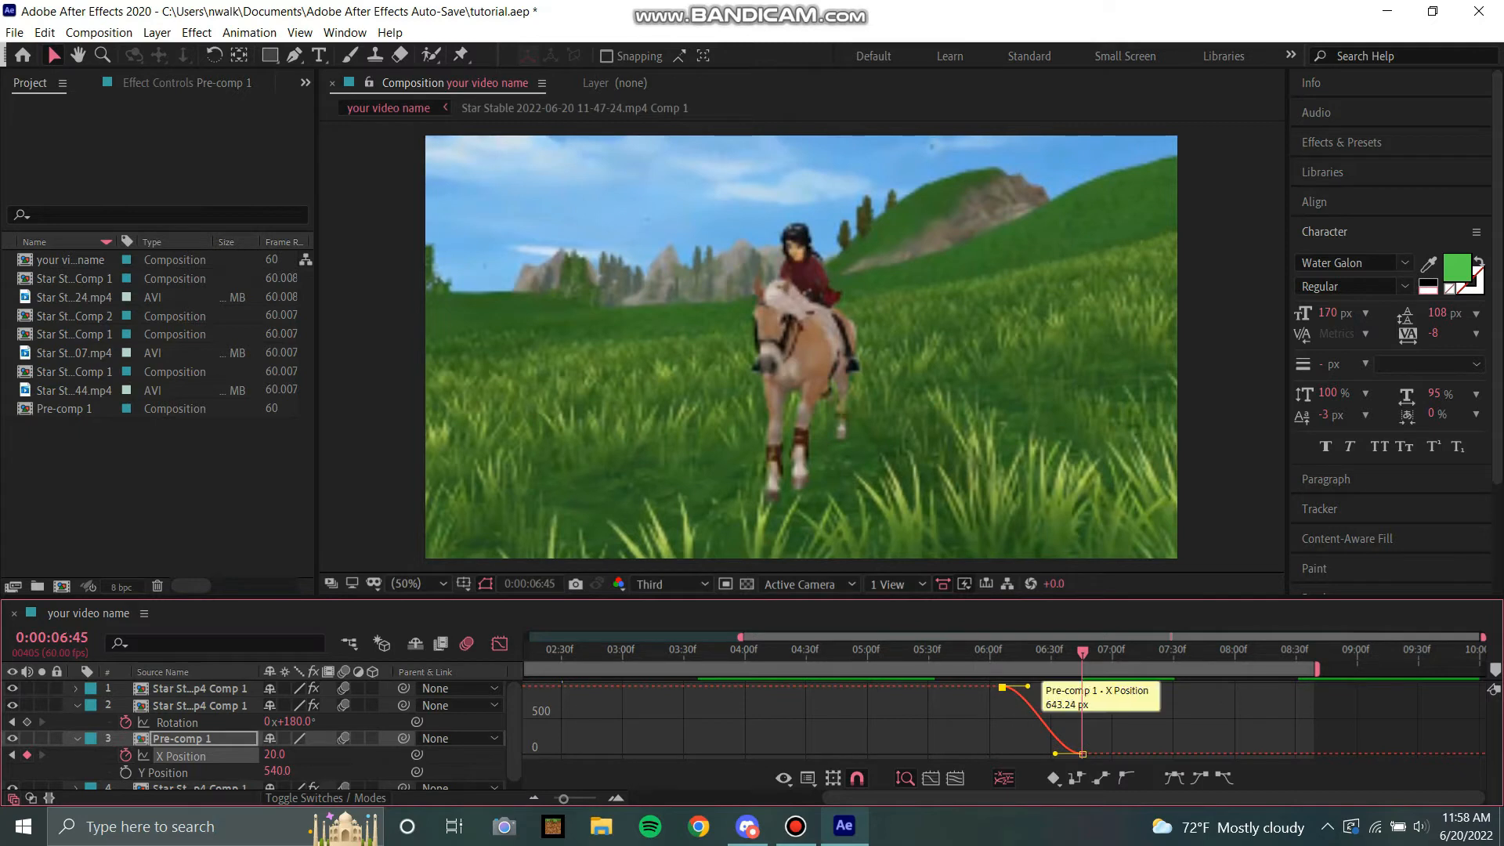
{"action": "left_click_drag", "start_coordinate": [1055, 754], "coordinate": [1044, 686]}
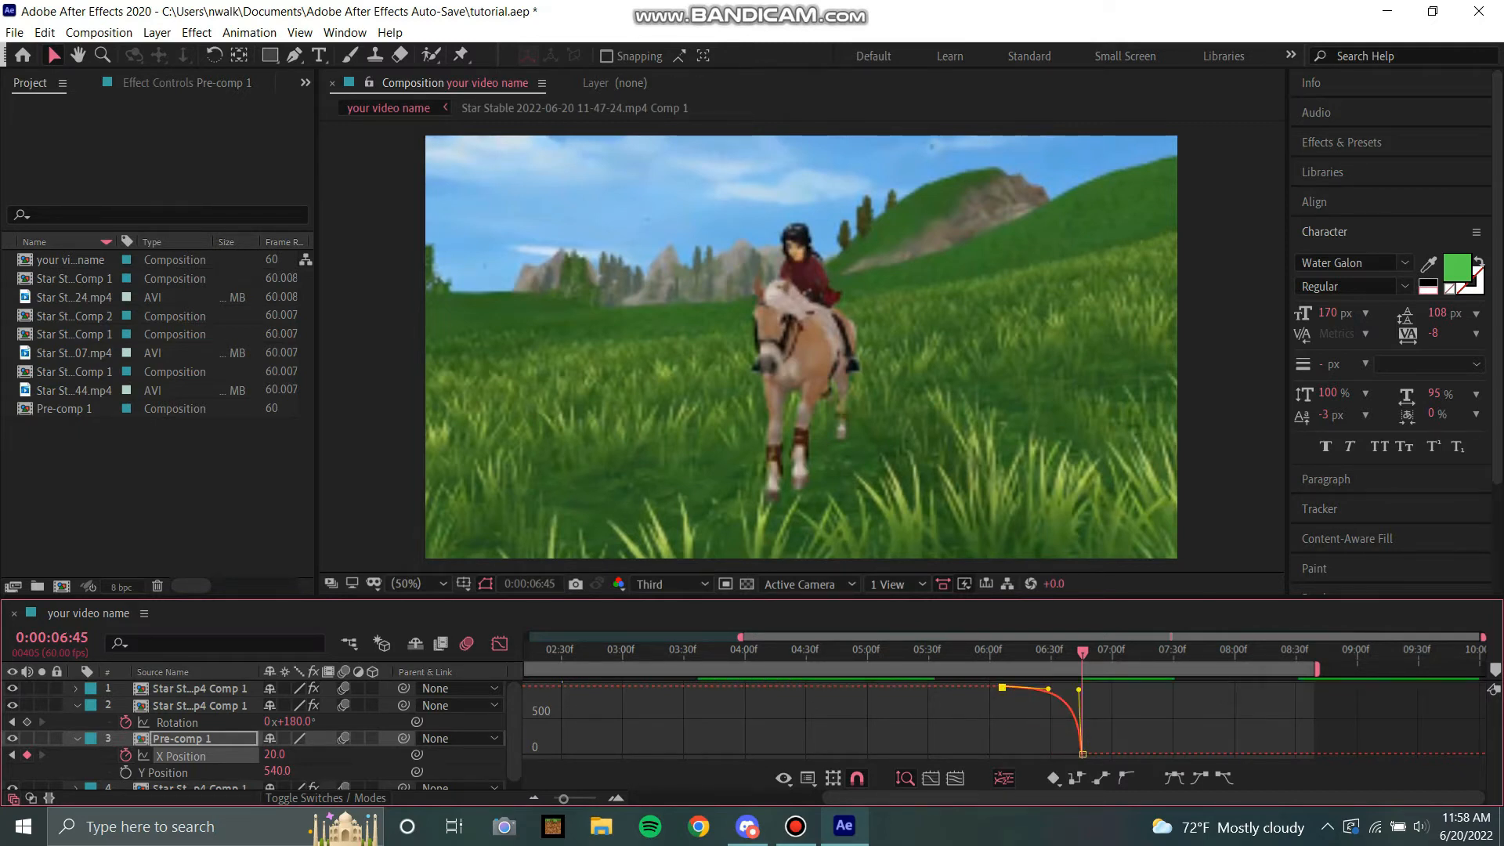
{"action": "left_click", "coordinate": [500, 643]}
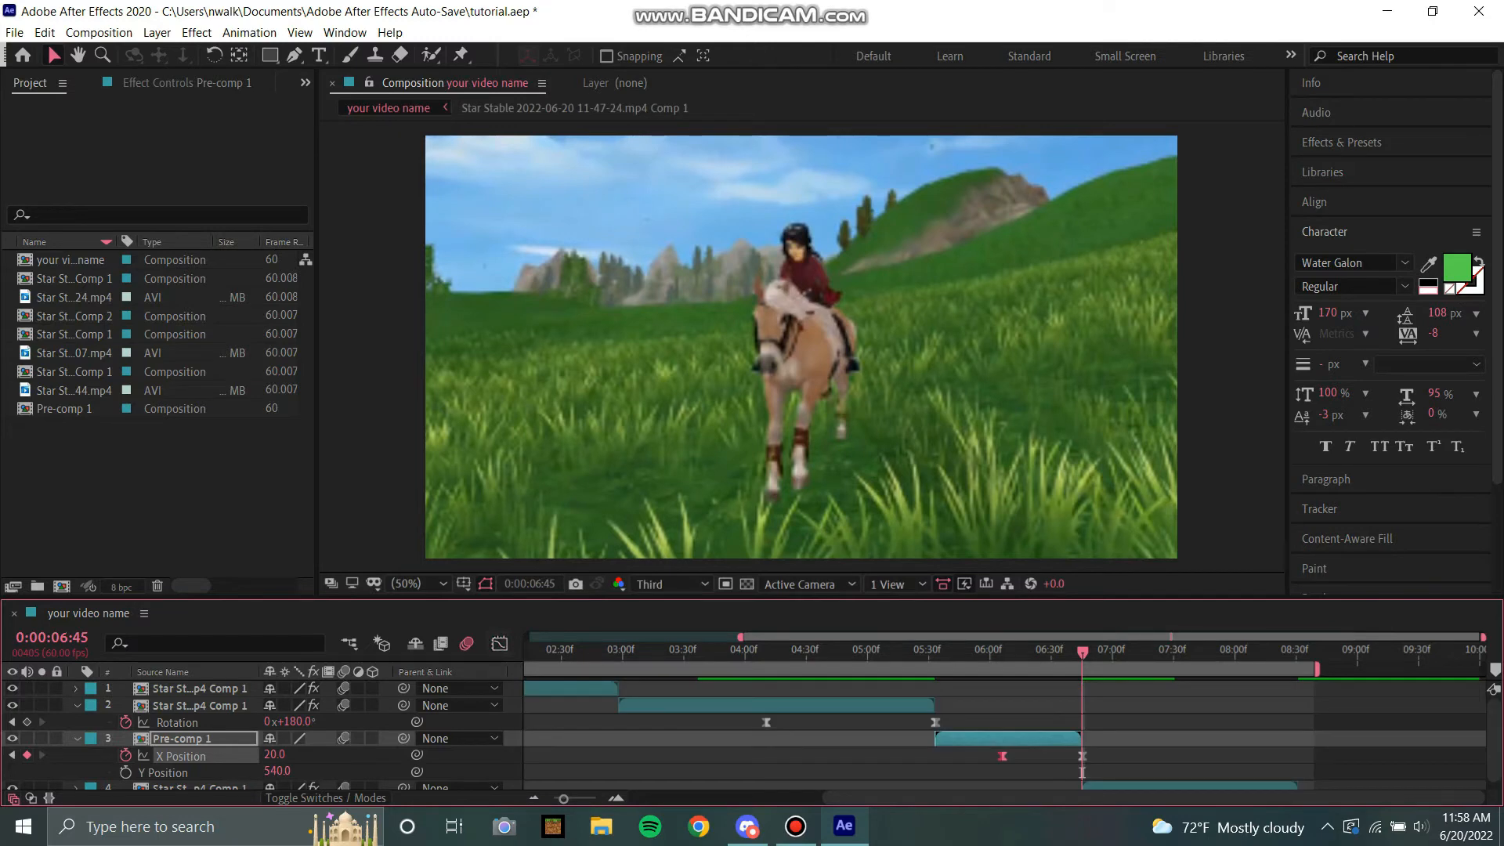
Step: Separate the last clip's Position dimensions and add an X Position keyframe at its start, 0:00:06:45
{"action": "key", "text": "equal"}
{"action": "key", "text": "equal"}
{"action": "key", "text": "equal"}
{"action": "key", "text": "equal"}
{"action": "key", "text": "equal"}
{"action": "scroll", "coordinate": [1006, 734], "scroll_direction": "down", "scroll_amount": 1}
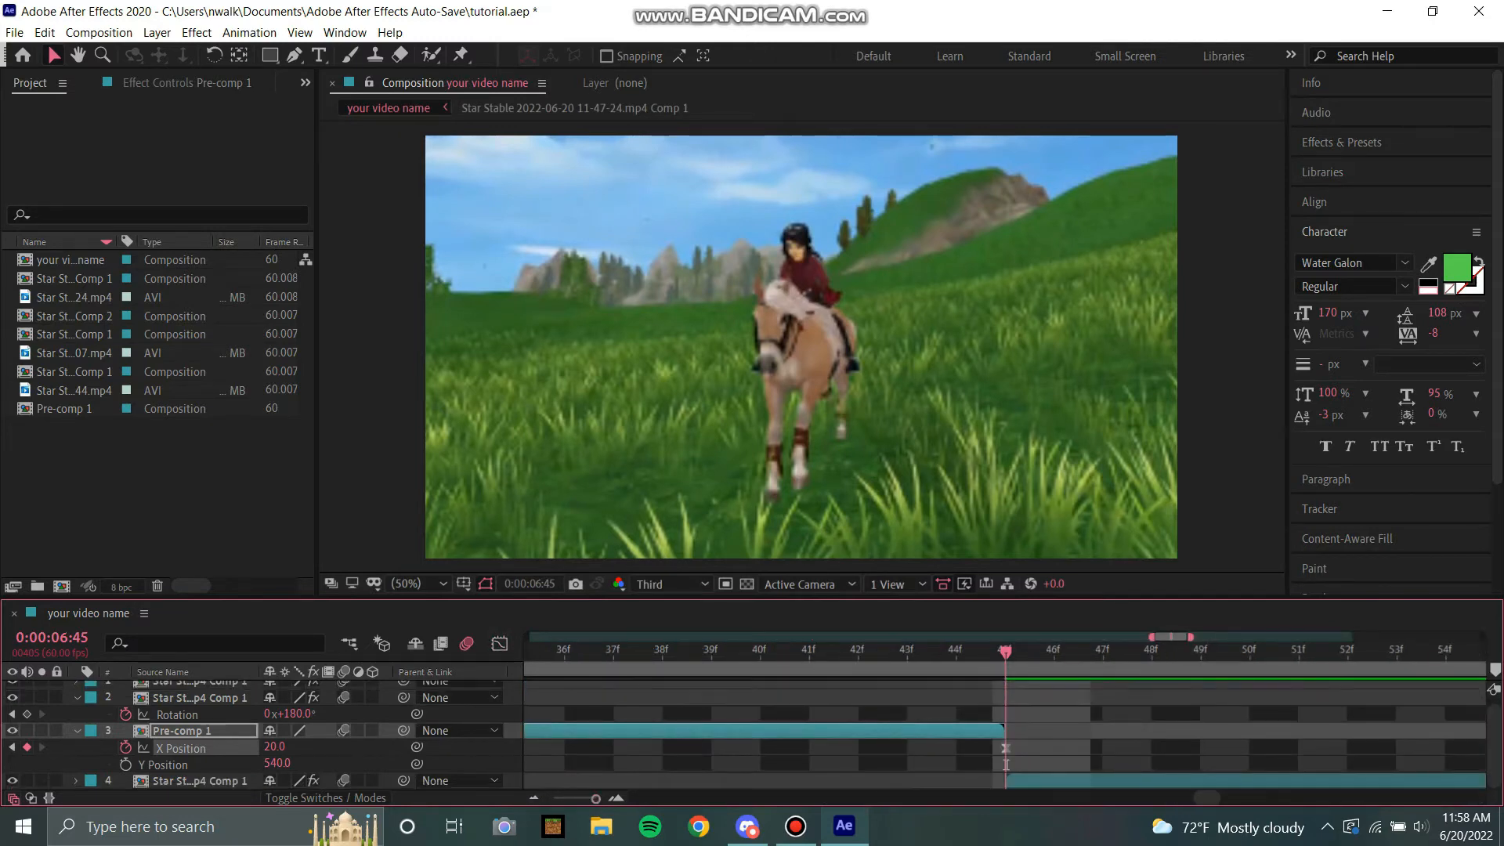
{"action": "left_click", "coordinate": [196, 780]}
{"action": "key", "text": "p"}
{"action": "right_click", "coordinate": [168, 781]}
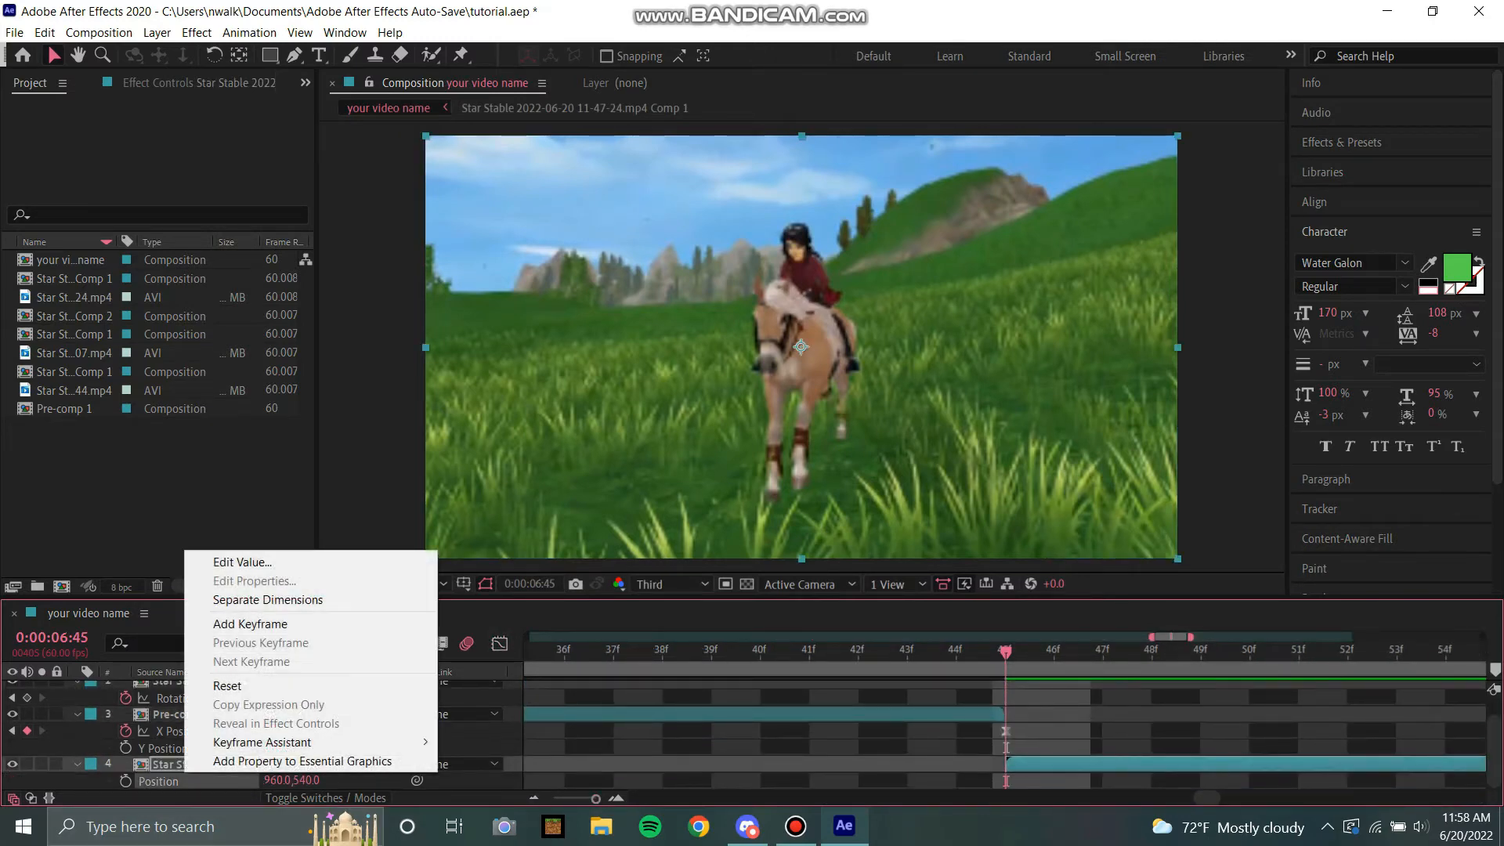
{"action": "left_click", "coordinate": [267, 599]}
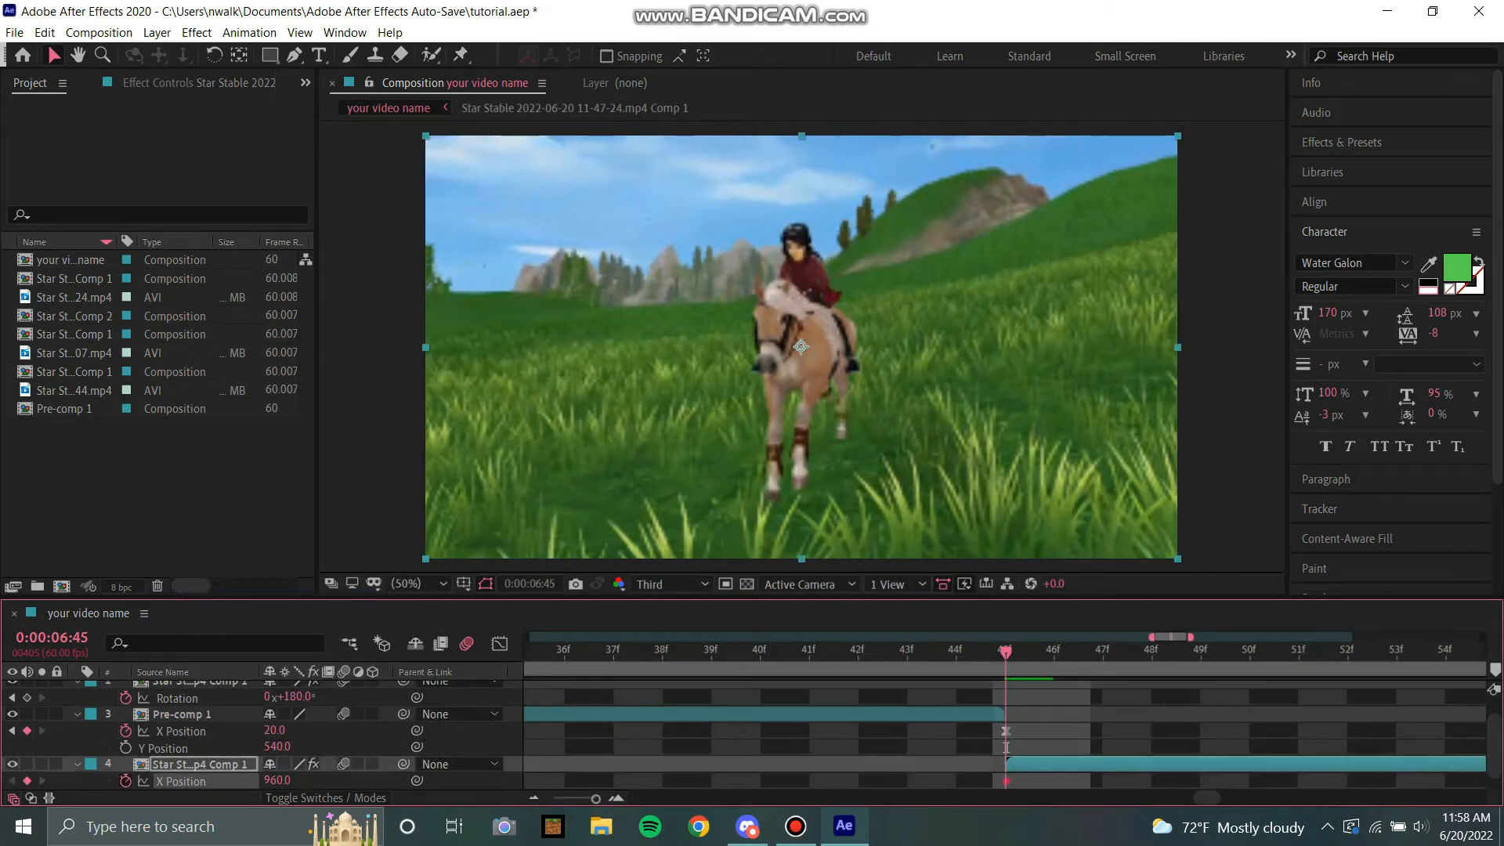
Step: Move the last clip's X Position keyframe to about 0:00:07:33 and set X Position to 1920 at 0:00:06:45
{"action": "left_click_drag", "start_coordinate": [596, 799], "coordinate": [574, 799]}
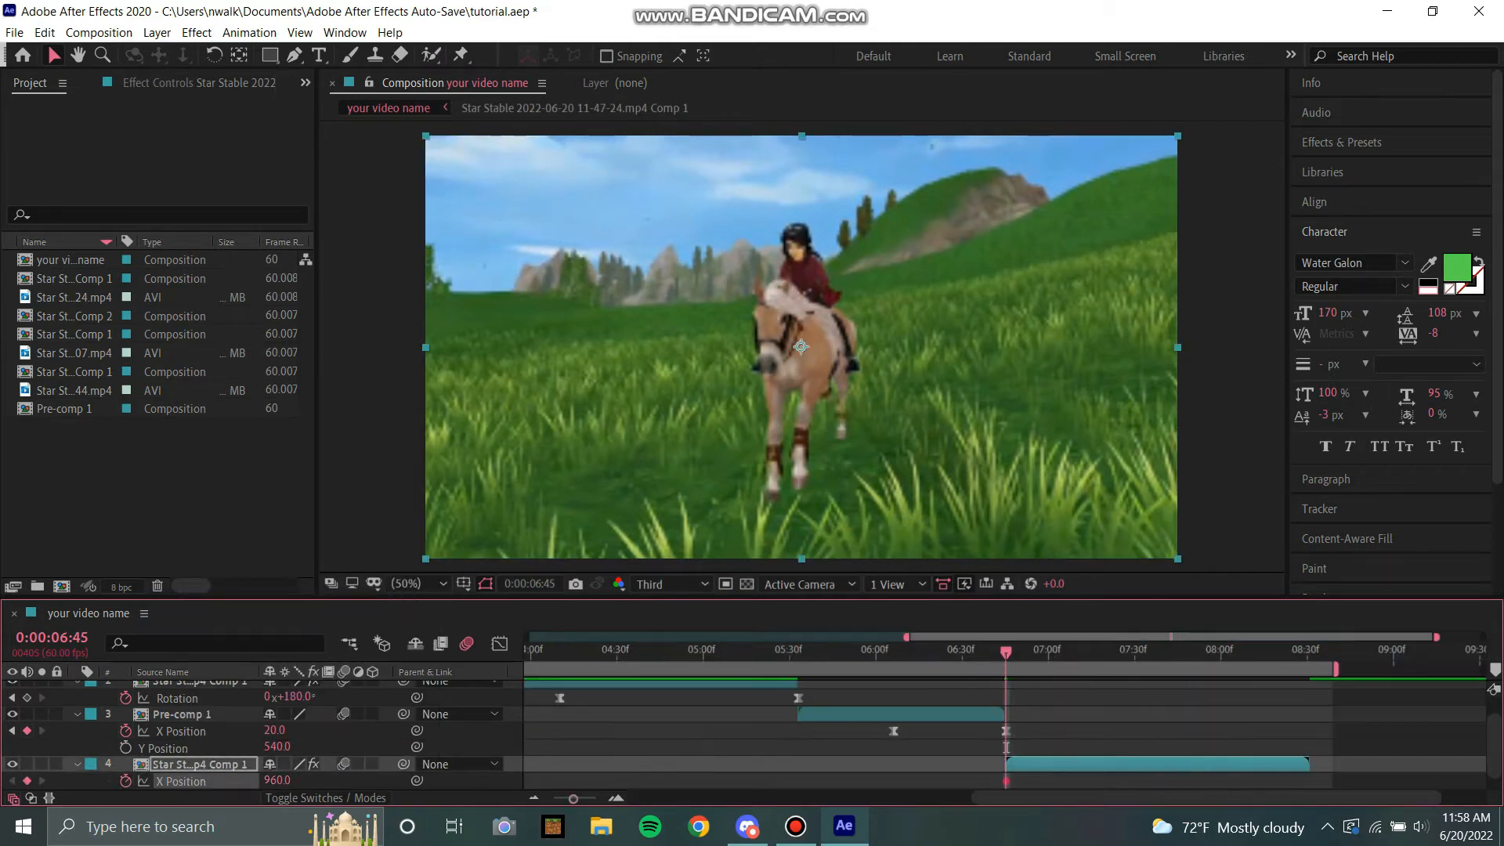
{"action": "left_click_drag", "start_coordinate": [1006, 781], "coordinate": [1014, 782]}
{"action": "left_click_drag", "start_coordinate": [1118, 781], "coordinate": [1143, 782]}
{"action": "key", "text": "Return"}
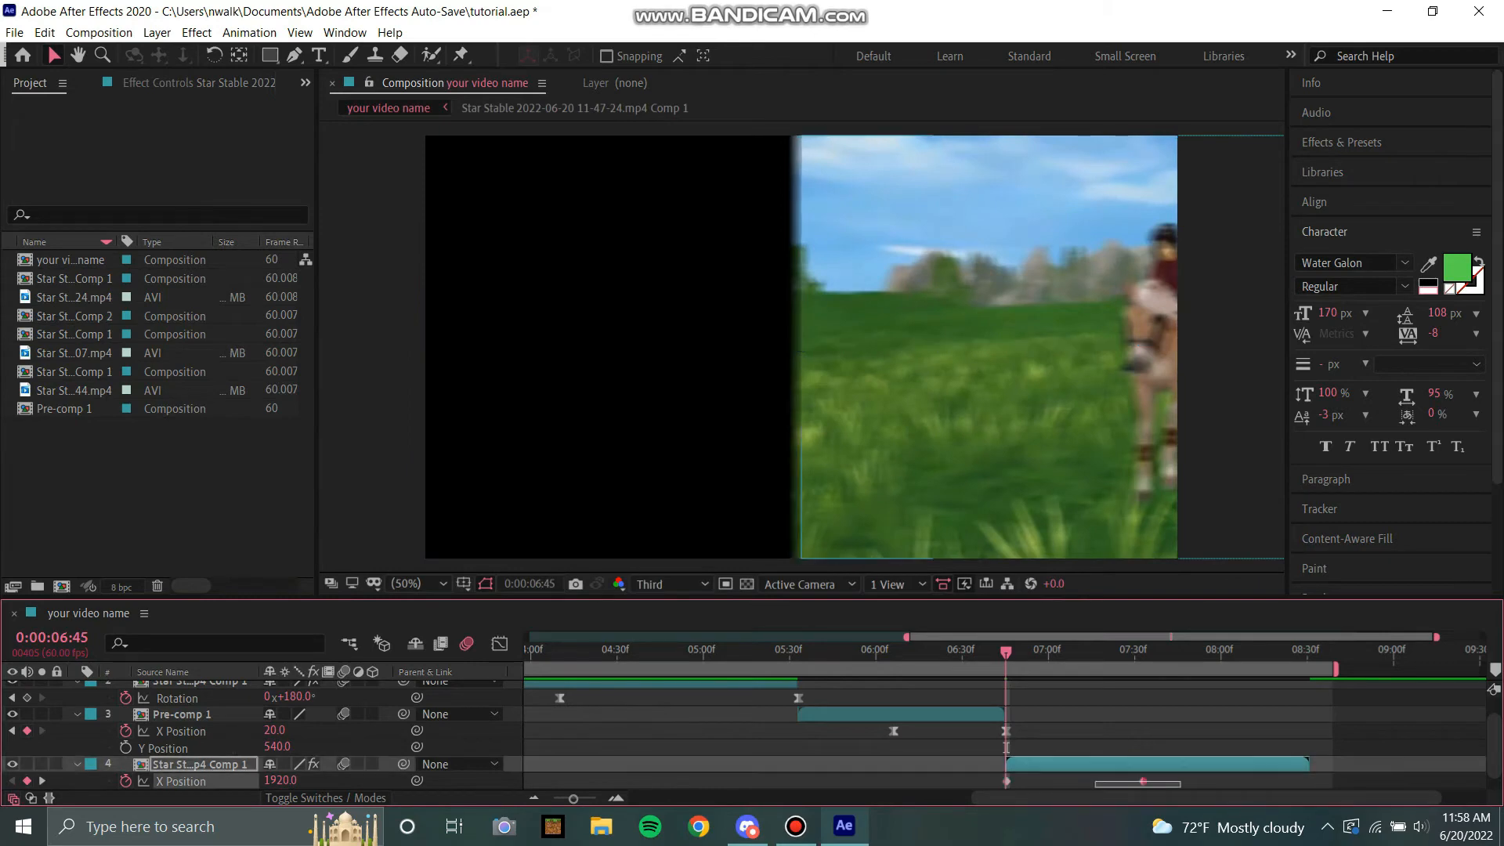
Step: Apply Easy Ease to the last clip's two X Position keyframes
{"action": "left_click_drag", "start_coordinate": [1095, 786], "coordinate": [992, 784]}
{"action": "mouse_move", "coordinate": [1097, 768]}
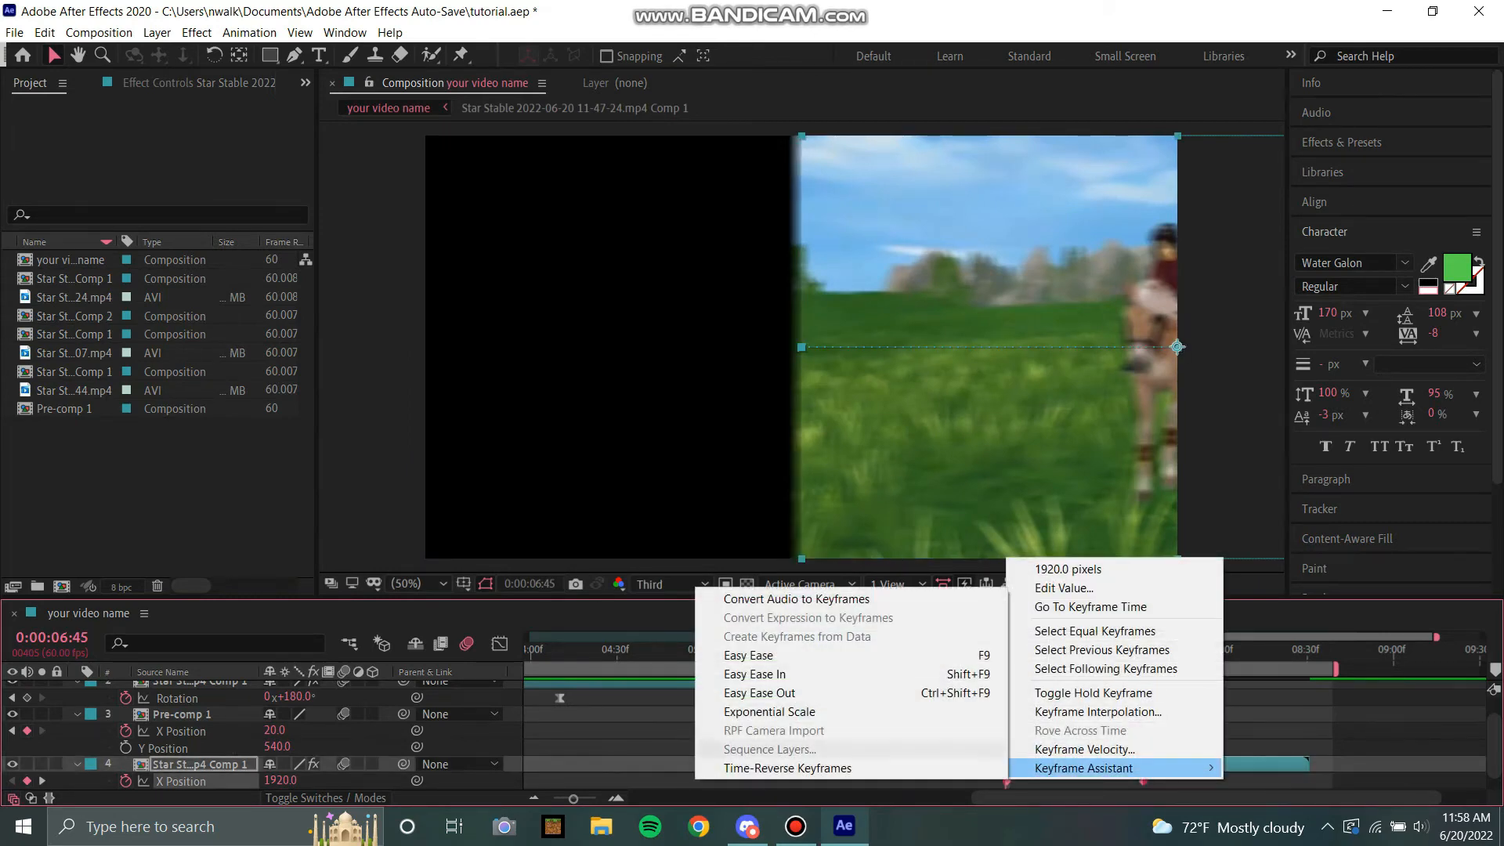
{"action": "left_click", "coordinate": [744, 654]}
Step: Reshape the last clip's X Position curve to drop steeply from the first keyframe and flatten into the second
{"action": "key", "text": "shift+F3"}
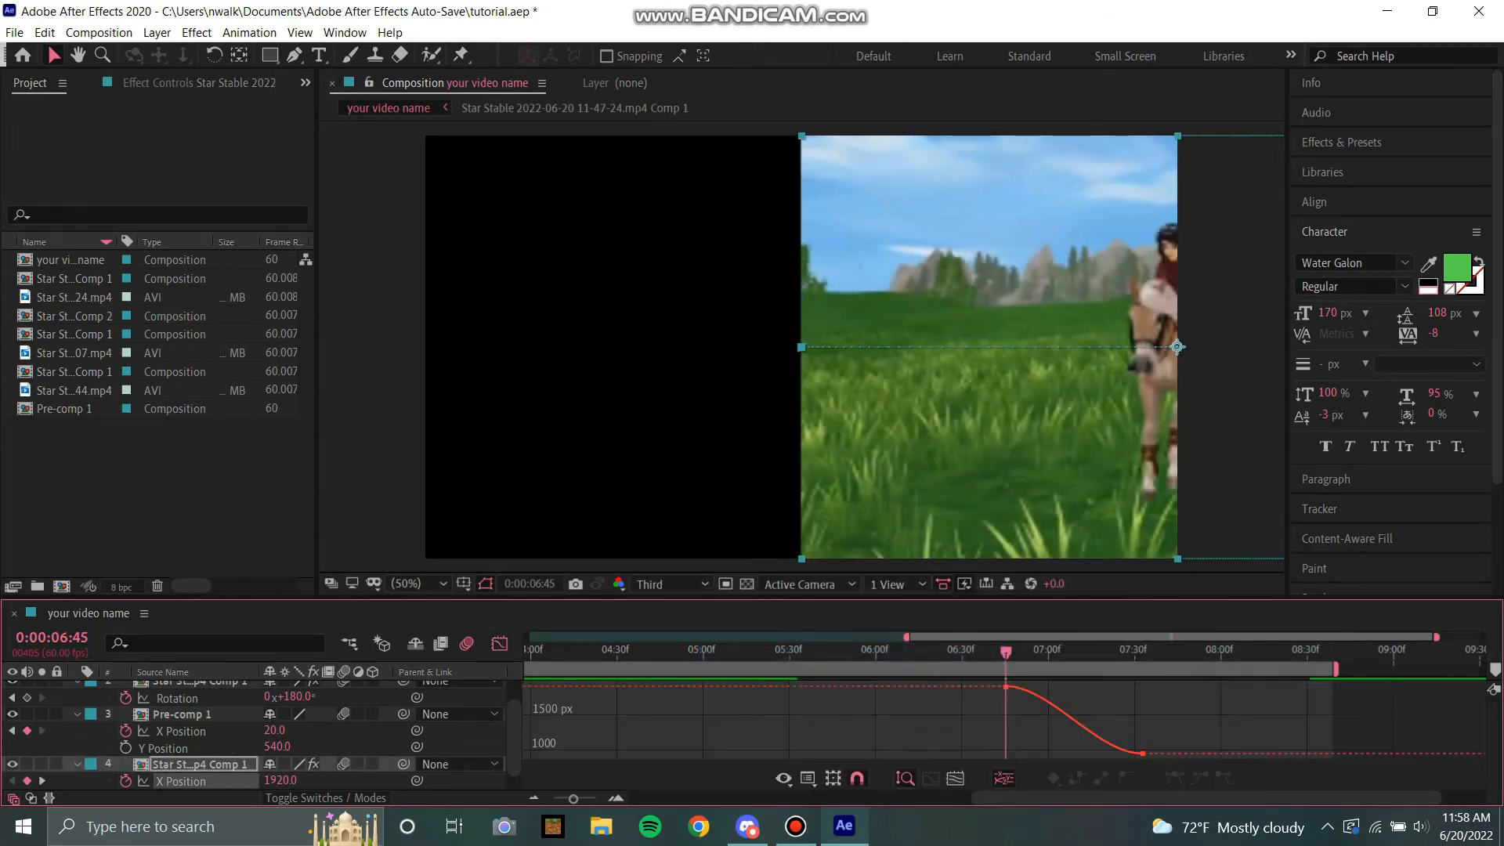
{"action": "left_click_drag", "start_coordinate": [1025, 702], "coordinate": [1006, 745]}
{"action": "left_click_drag", "start_coordinate": [1096, 754], "coordinate": [1049, 753]}
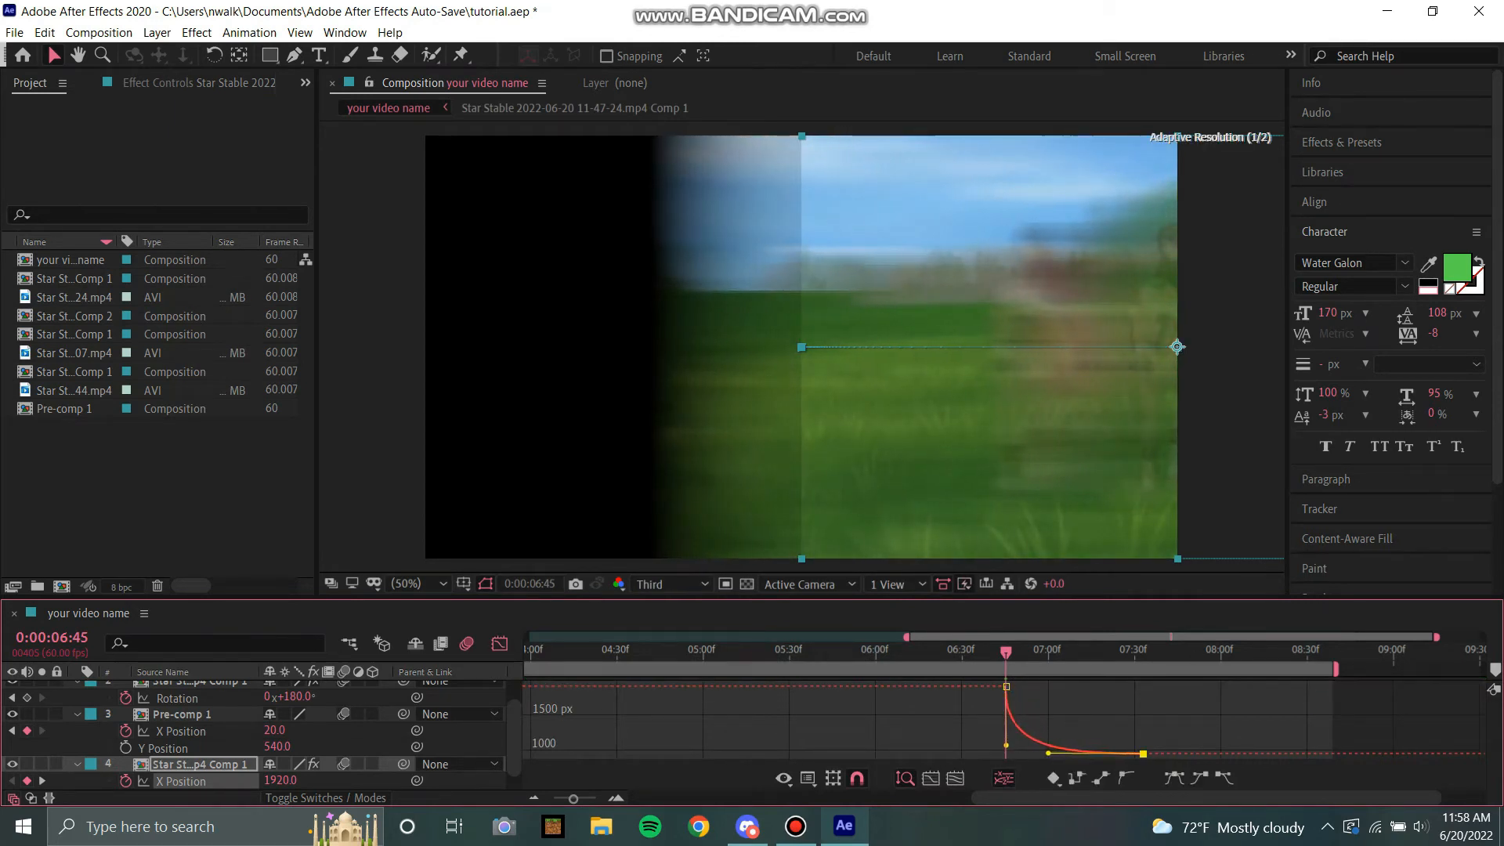
{"action": "left_click", "coordinate": [499, 644]}
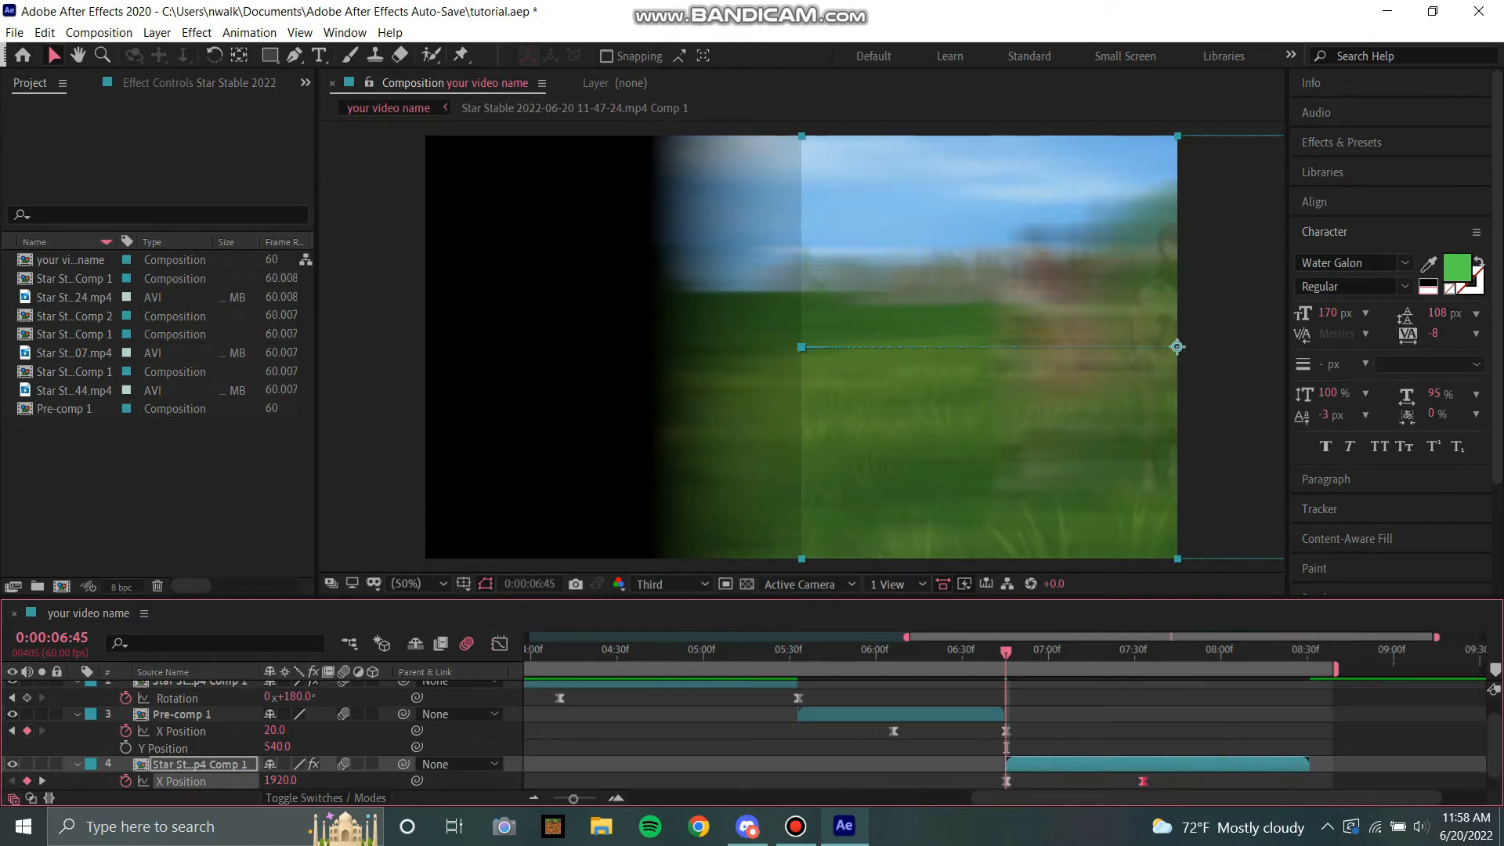
Step: Save the project
{"action": "left_click", "coordinate": [14, 33]}
{"action": "left_click", "coordinate": [33, 176]}
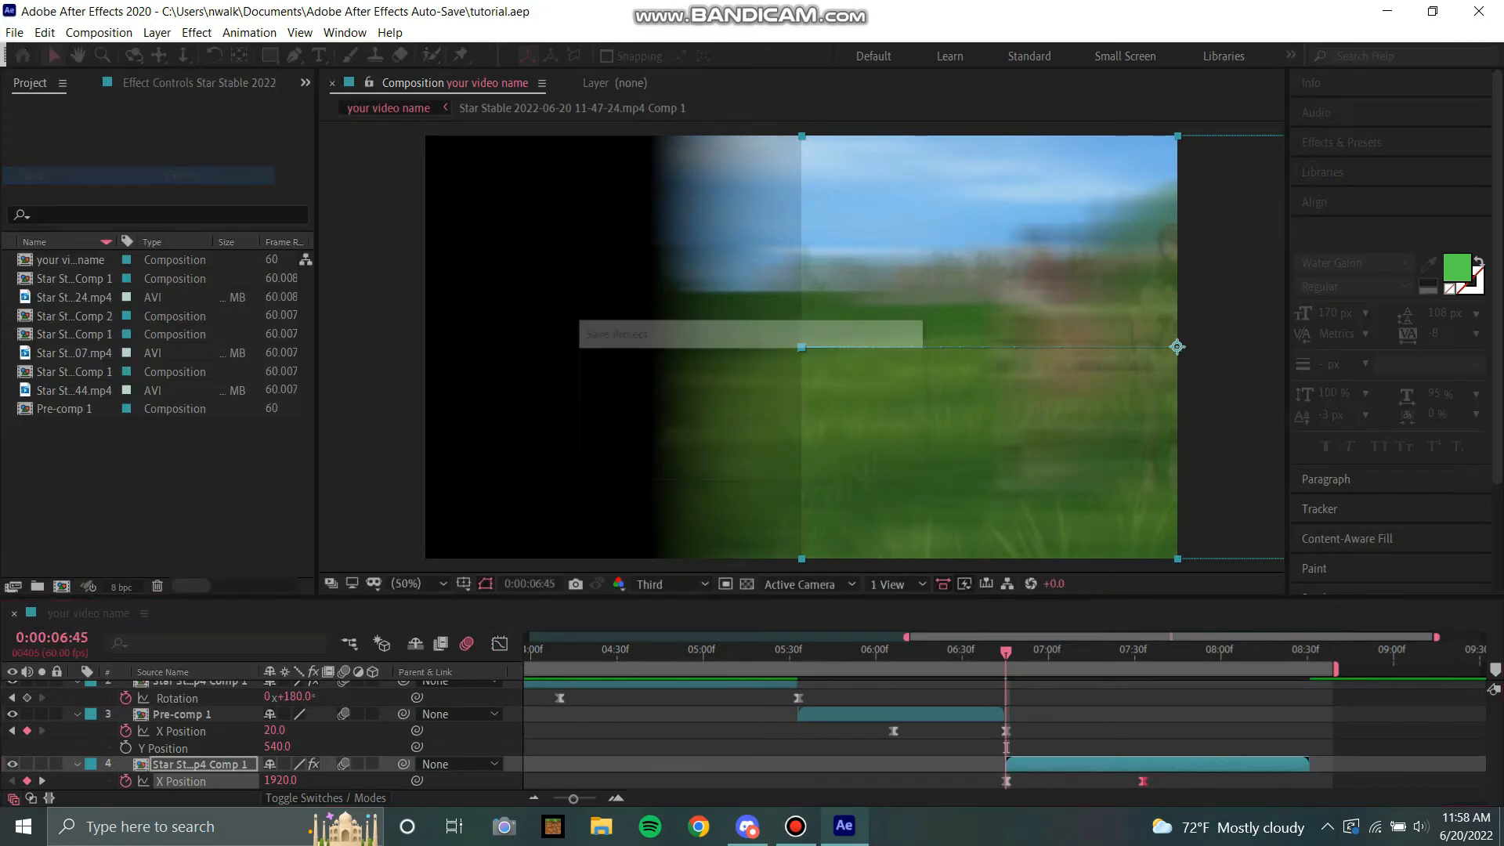
Step: Collapse all layer properties, fit the whole timeline in view, and preview the edit from the start
{"action": "key", "text": "F2"}
{"action": "scroll", "coordinate": [1006, 737], "scroll_direction": "up", "scroll_amount": 2}
{"action": "key", "text": "u"}
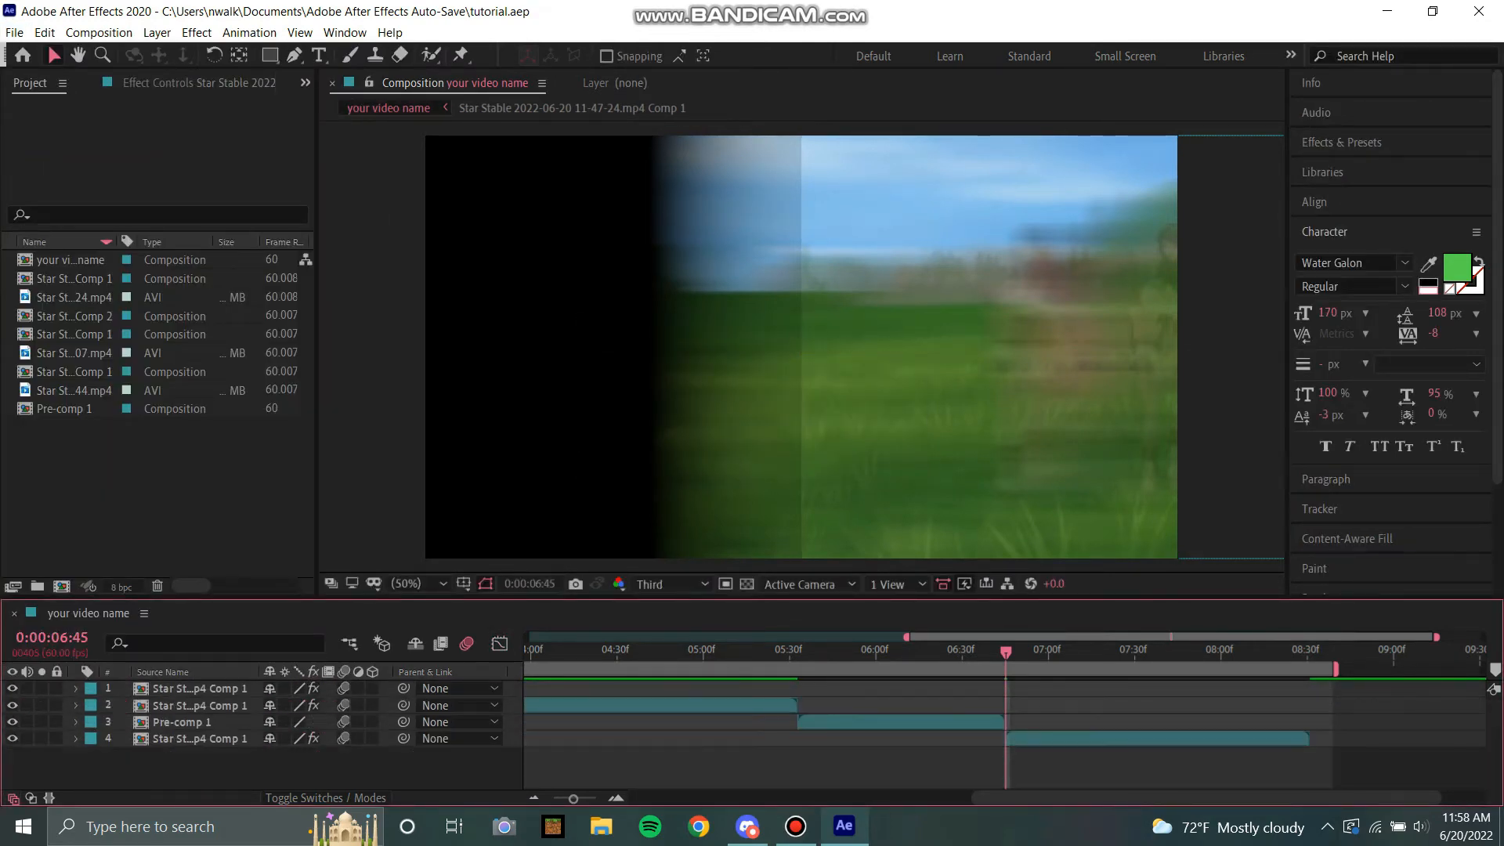
{"action": "left_click_drag", "start_coordinate": [1006, 652], "coordinate": [551, 652]}
{"action": "left_click_drag", "start_coordinate": [574, 800], "coordinate": [553, 799]}
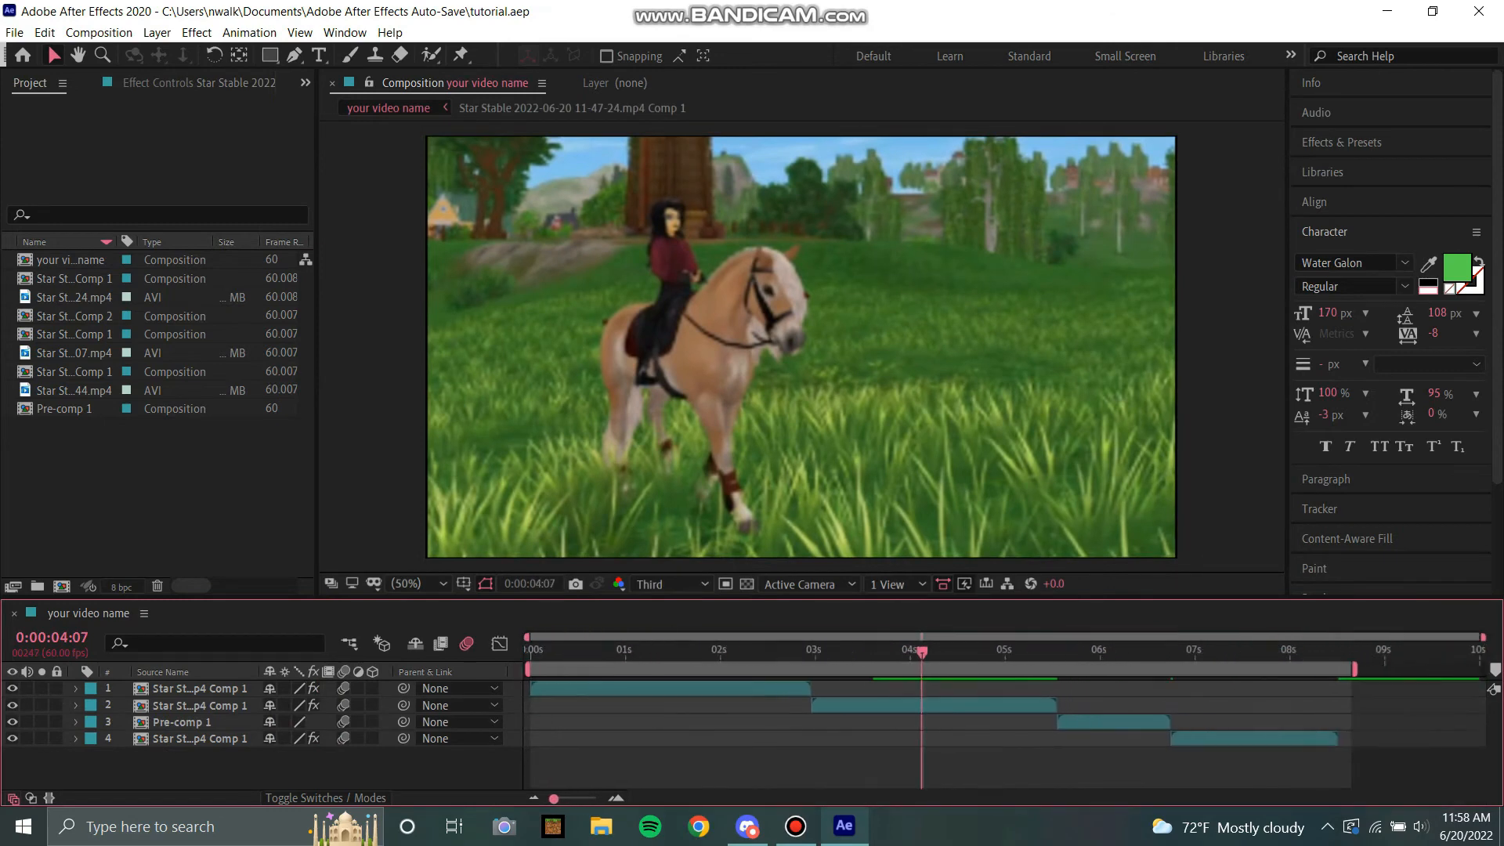
{"action": "key", "text": "space"}
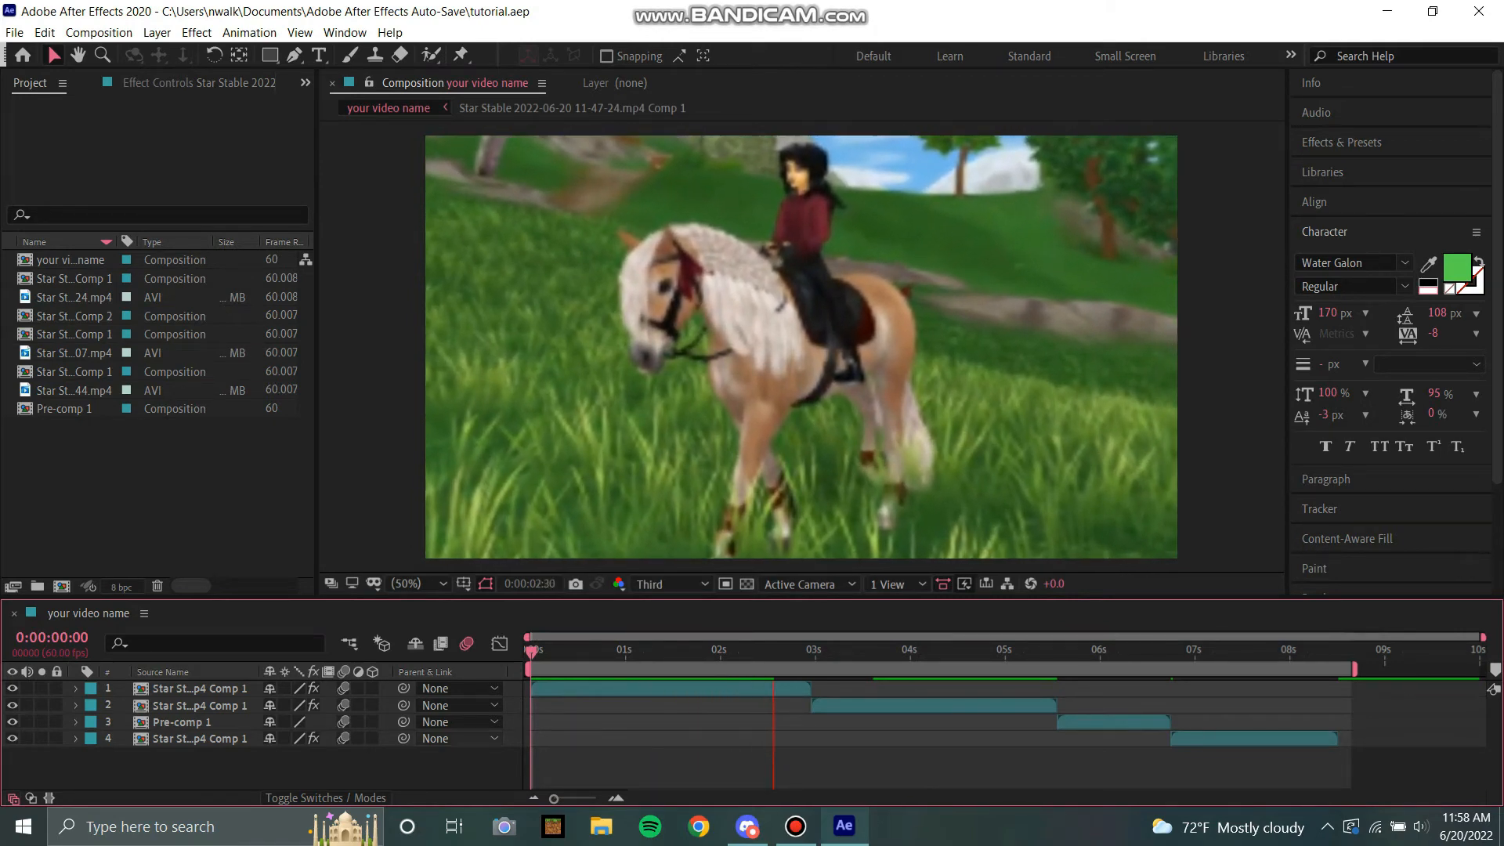
{"action": "left_click", "coordinate": [533, 652]}
{"action": "key", "text": "space"}
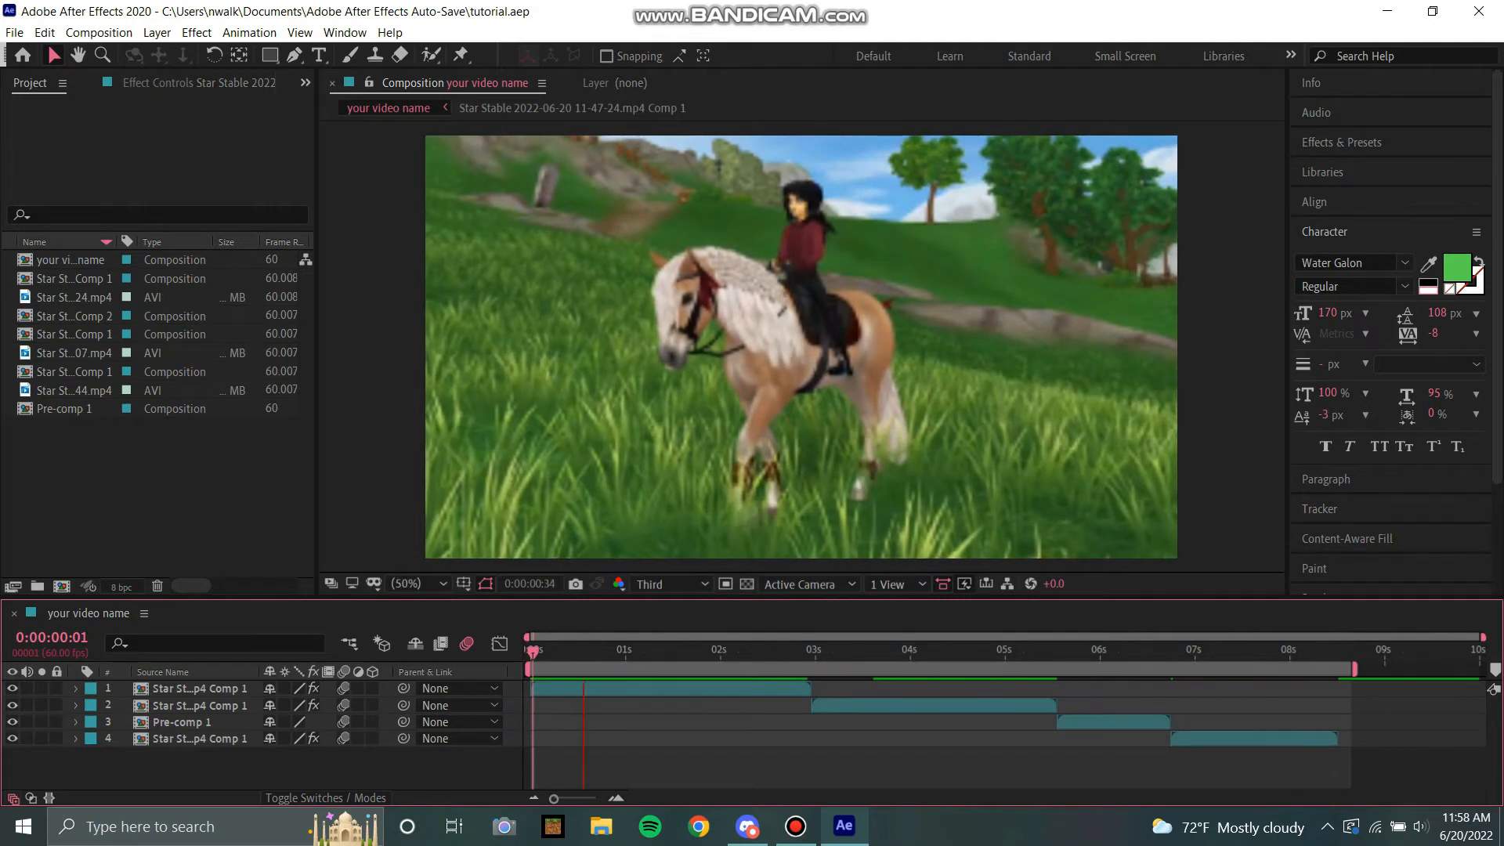
{"action": "left_click", "coordinate": [531, 652]}
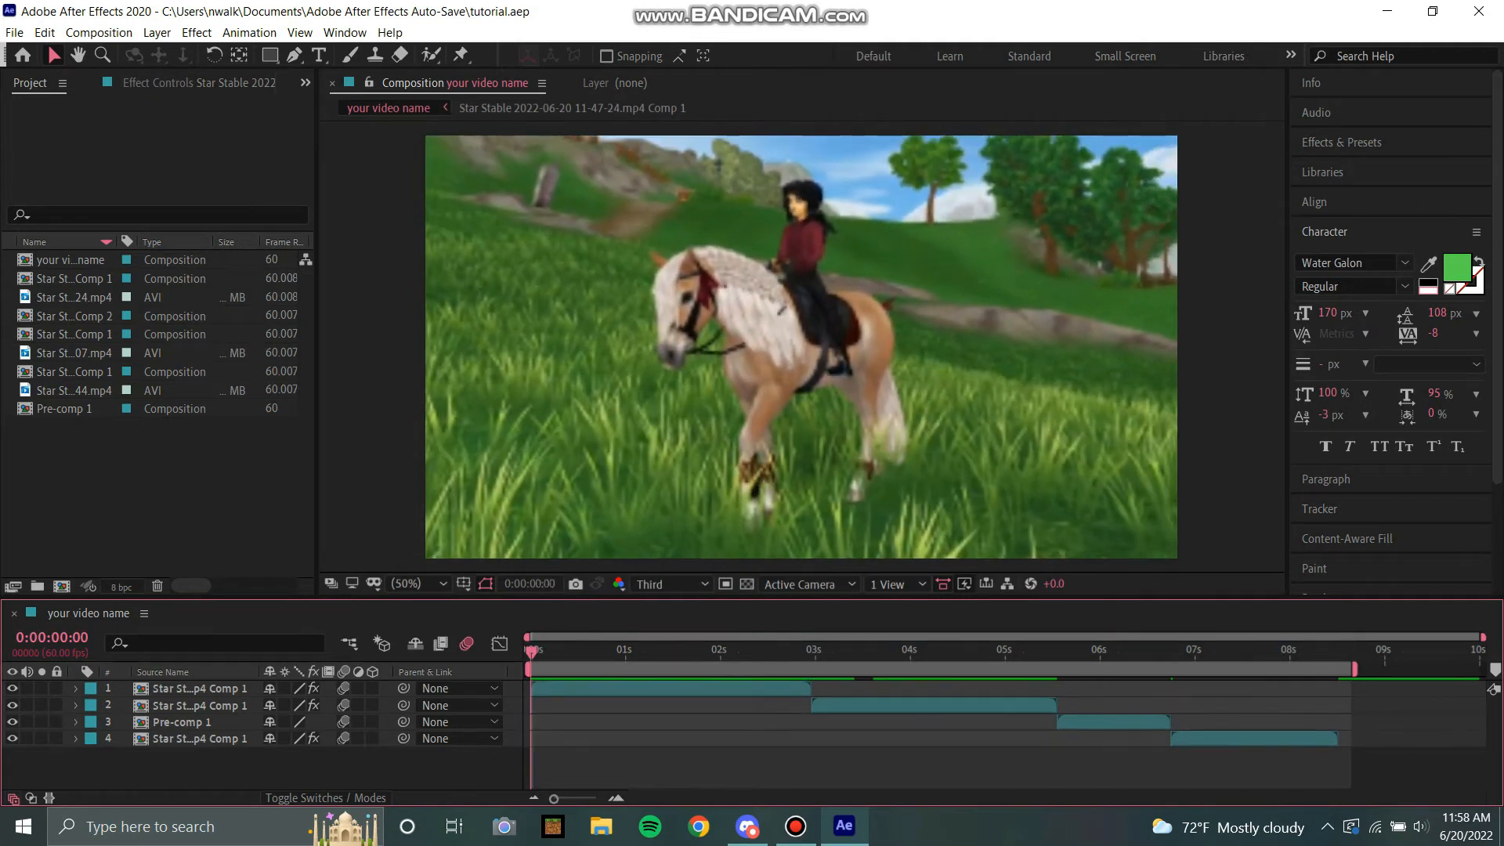
{"action": "key", "text": "space"}
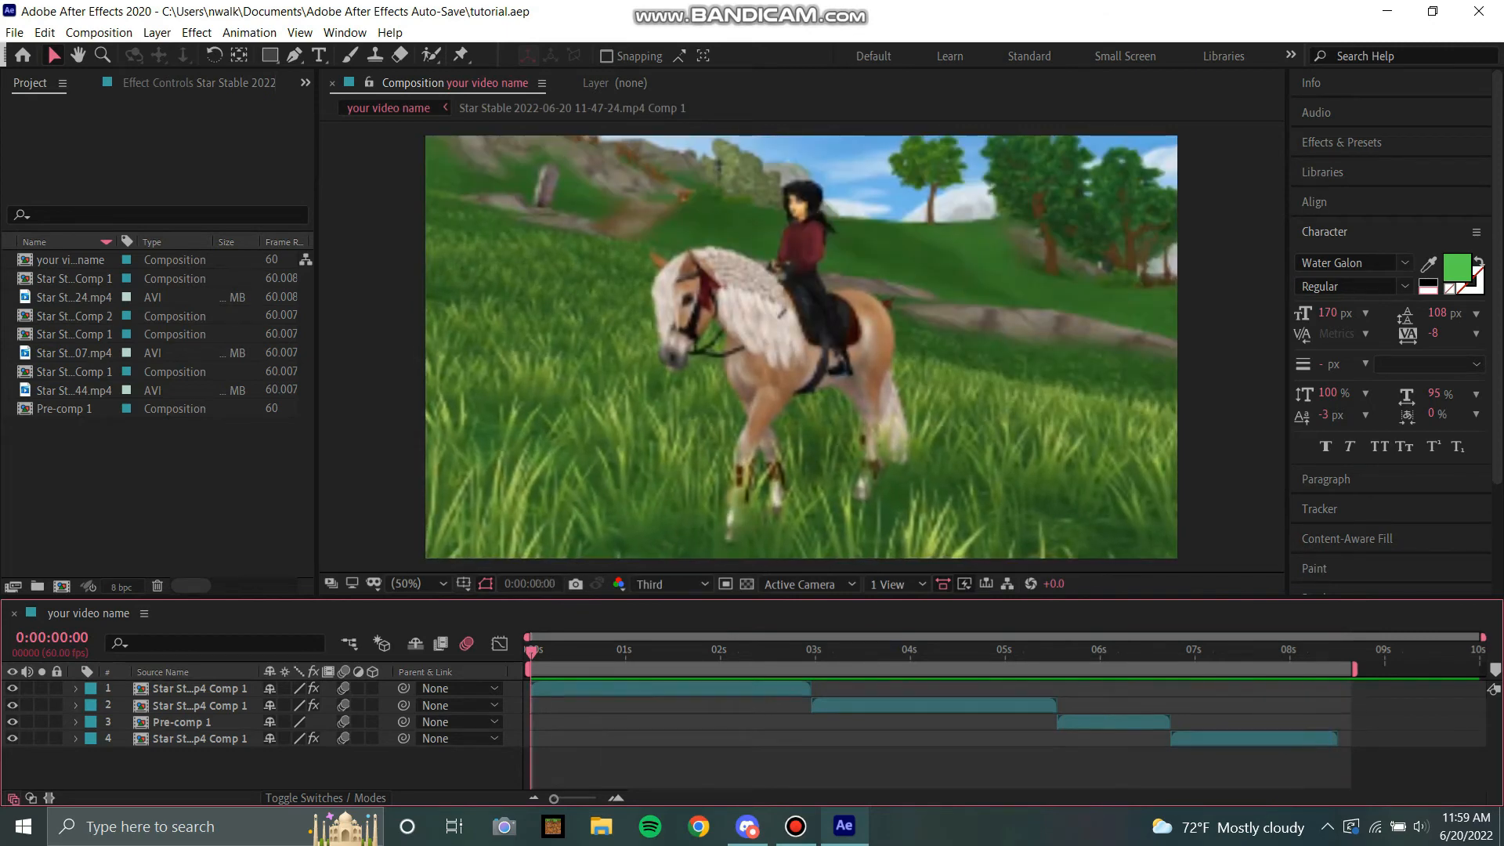
Step: Apply the Motion Tile effect to all four clip layers at once
{"action": "left_click_drag", "start_coordinate": [222, 781], "coordinate": [219, 698]}
{"action": "left_click", "coordinate": [224, 757]}
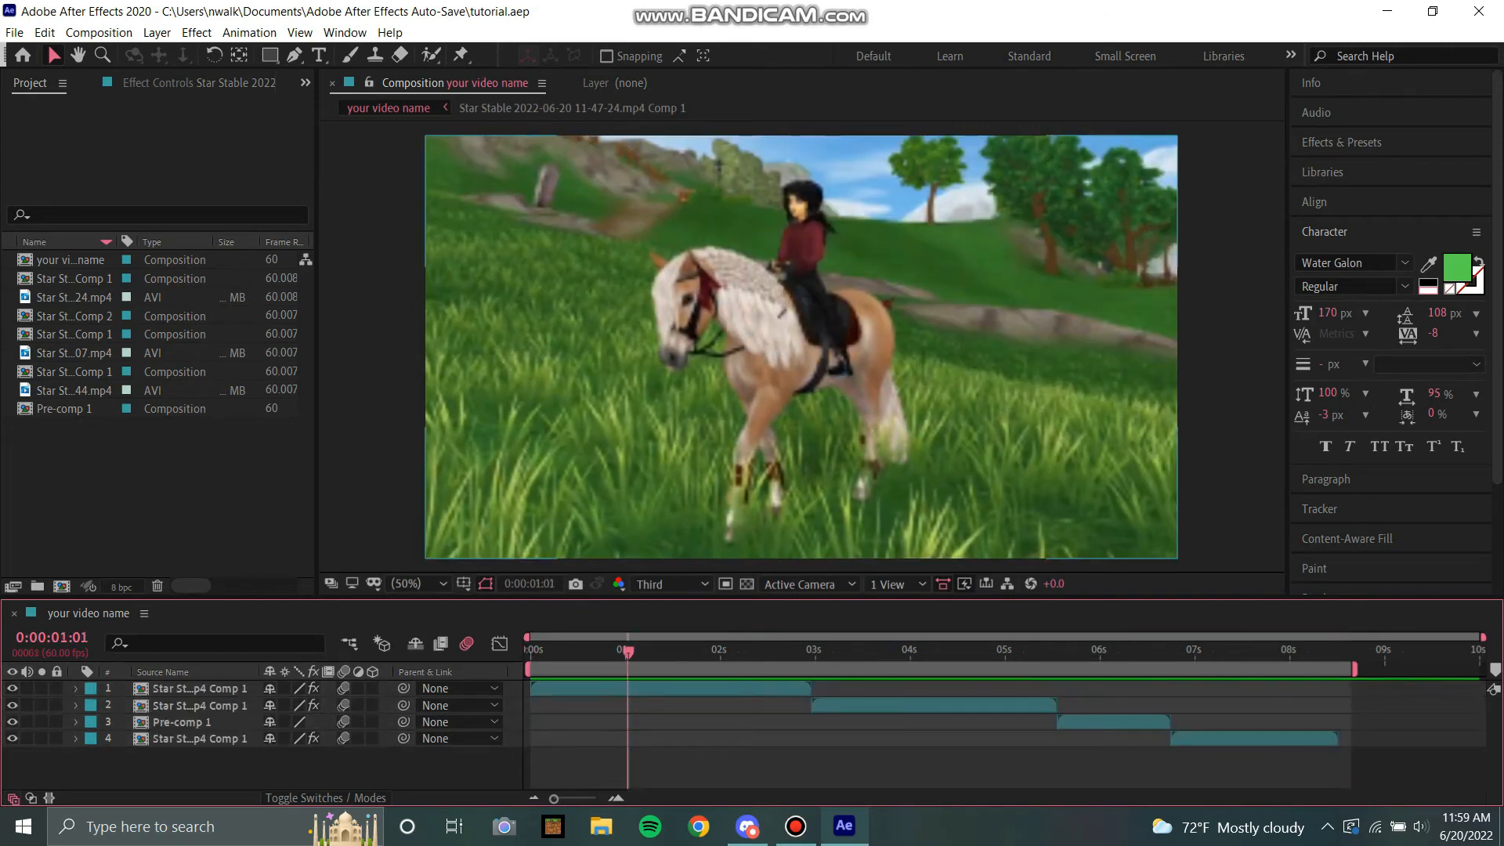
{"action": "left_click_drag", "start_coordinate": [227, 756], "coordinate": [220, 695]}
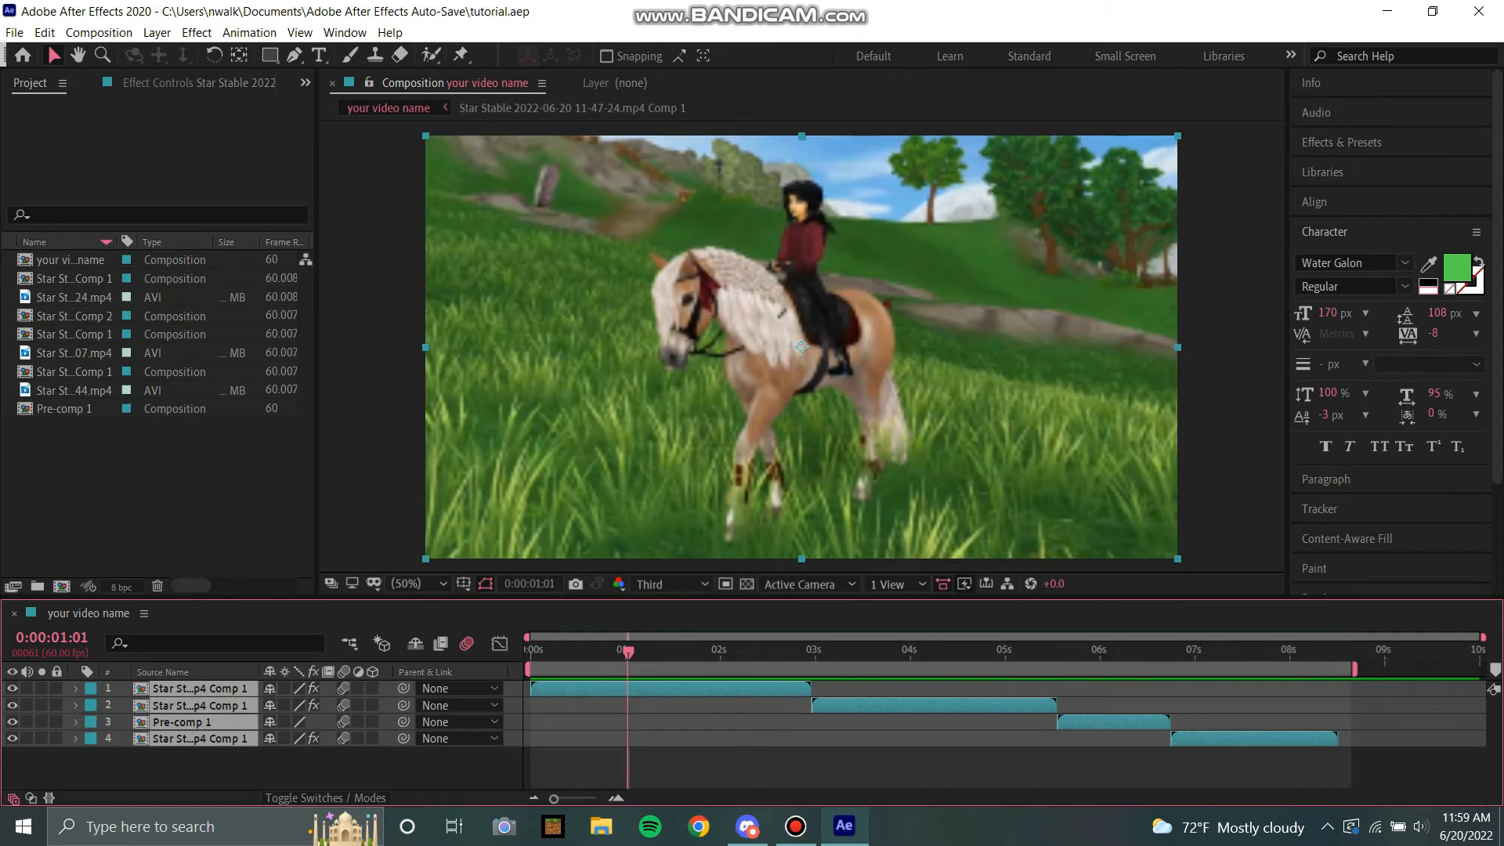
{"action": "left_click", "coordinate": [1341, 143]}
{"action": "double_click", "coordinate": [1343, 167]}
{"action": "type", "text": "m"}
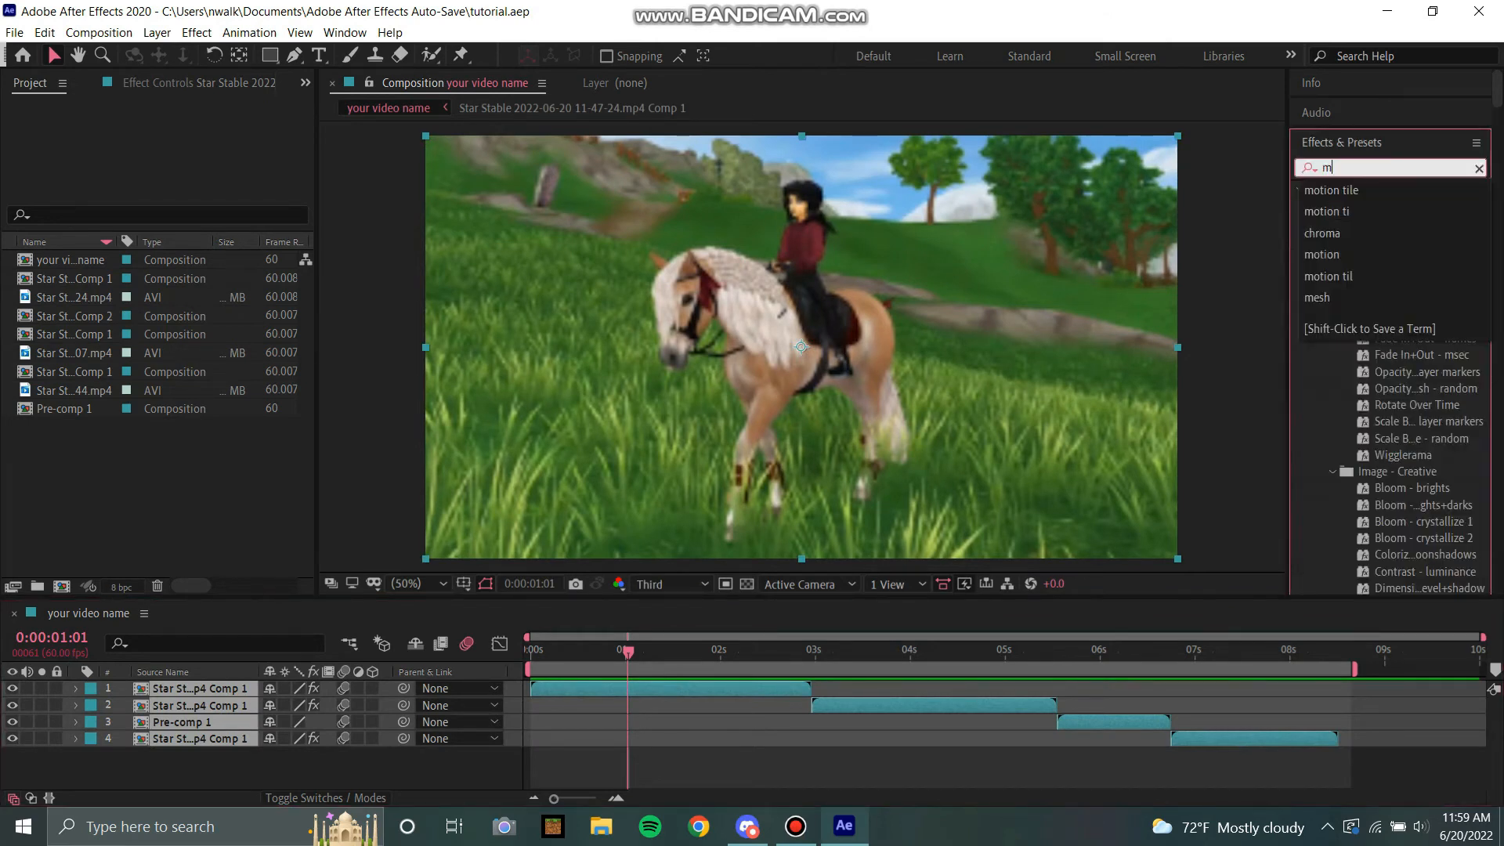
{"action": "type", "text": "otion tile"}
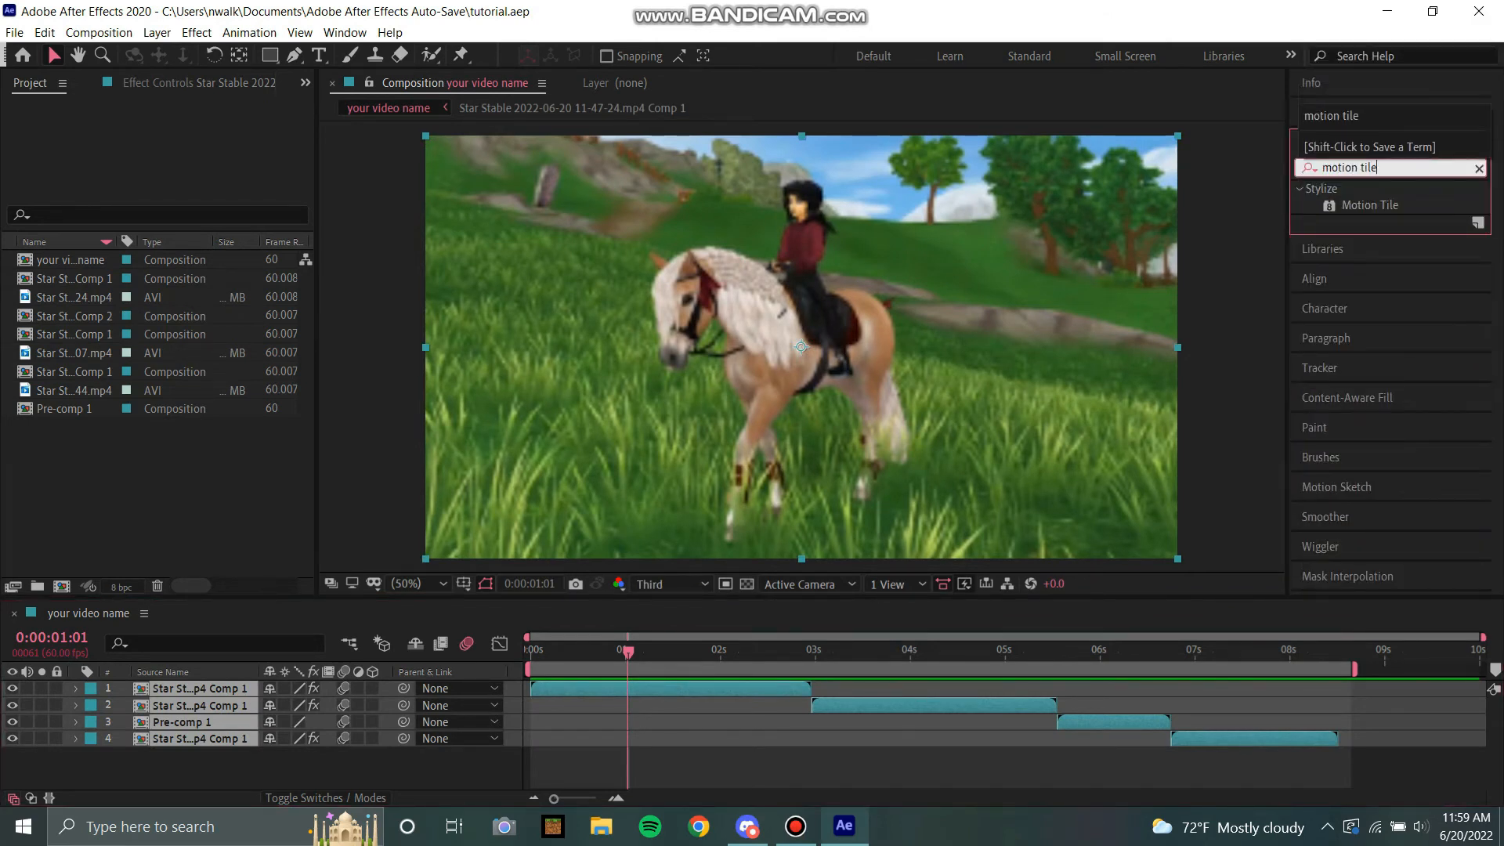
{"action": "double_click", "coordinate": [1370, 205]}
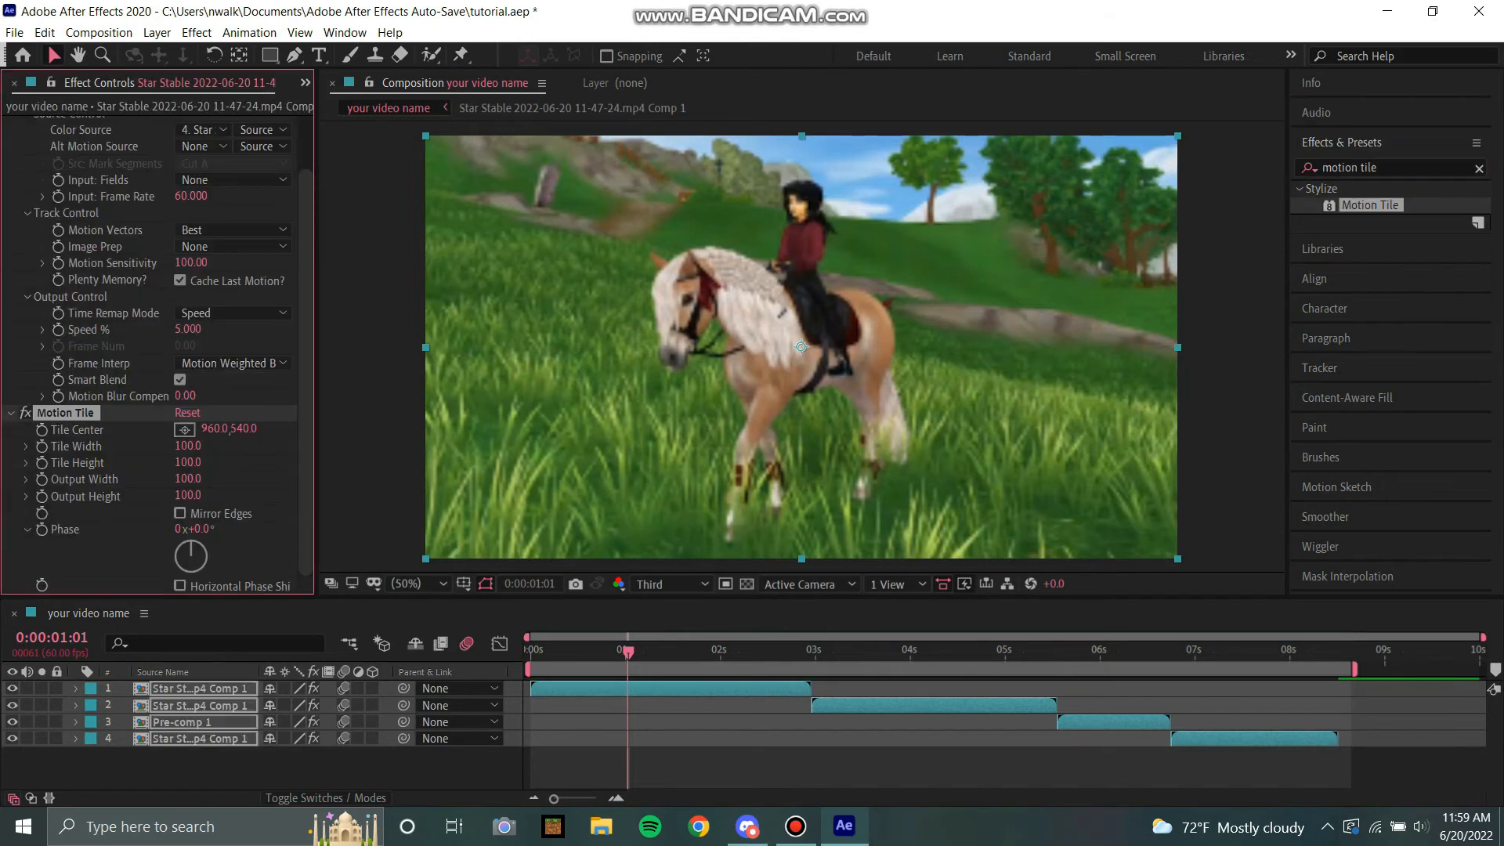
Step: Set Motion Tile's Output Width and Output Height to 400, enable Mirror Edges, and check the transition at 0:00:03:03
{"action": "left_click", "coordinate": [188, 479]}
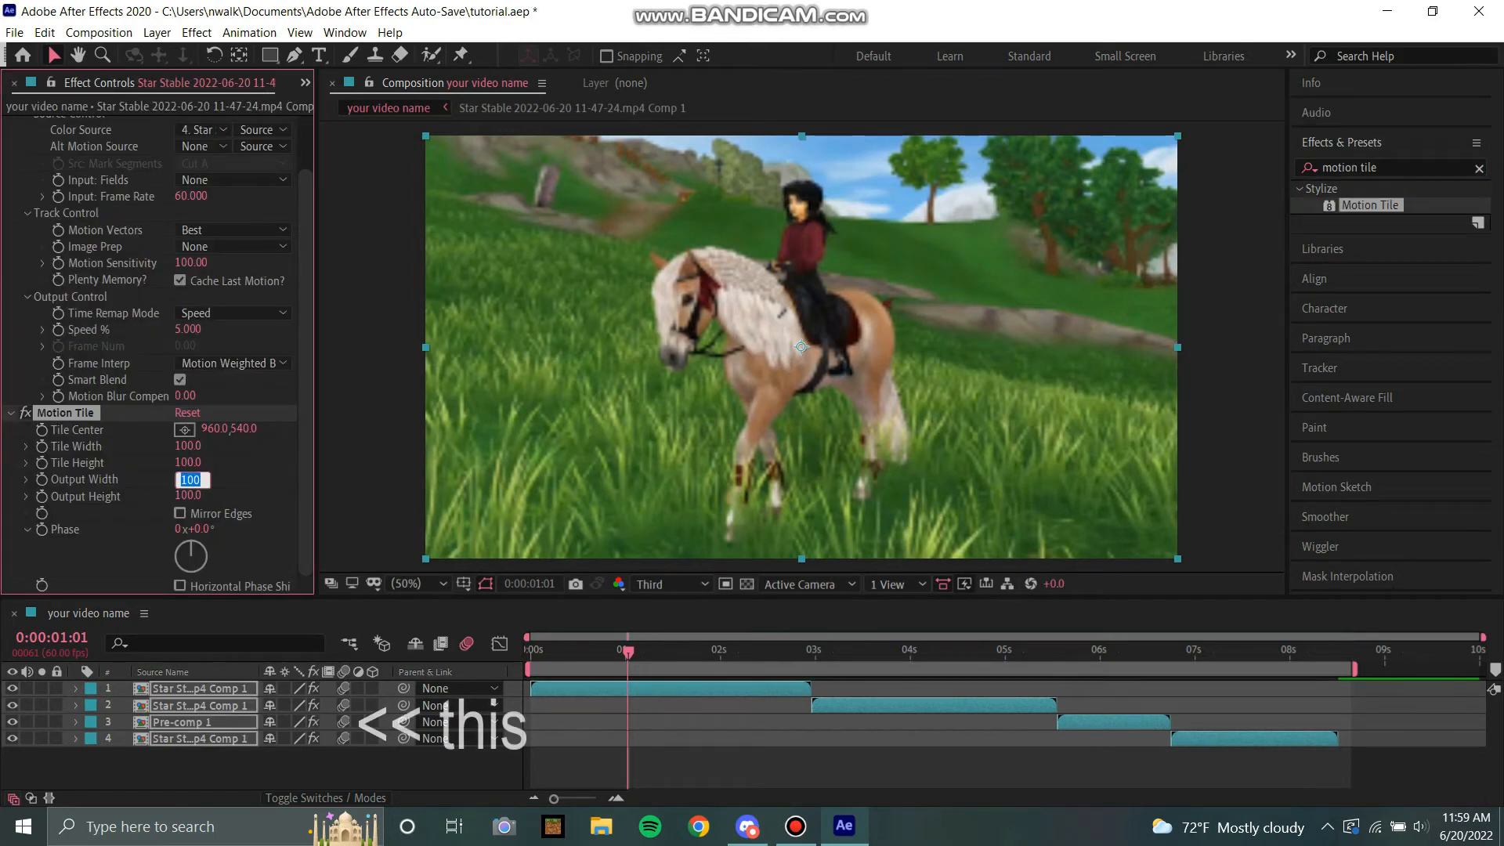
{"action": "type", "text": "4"}
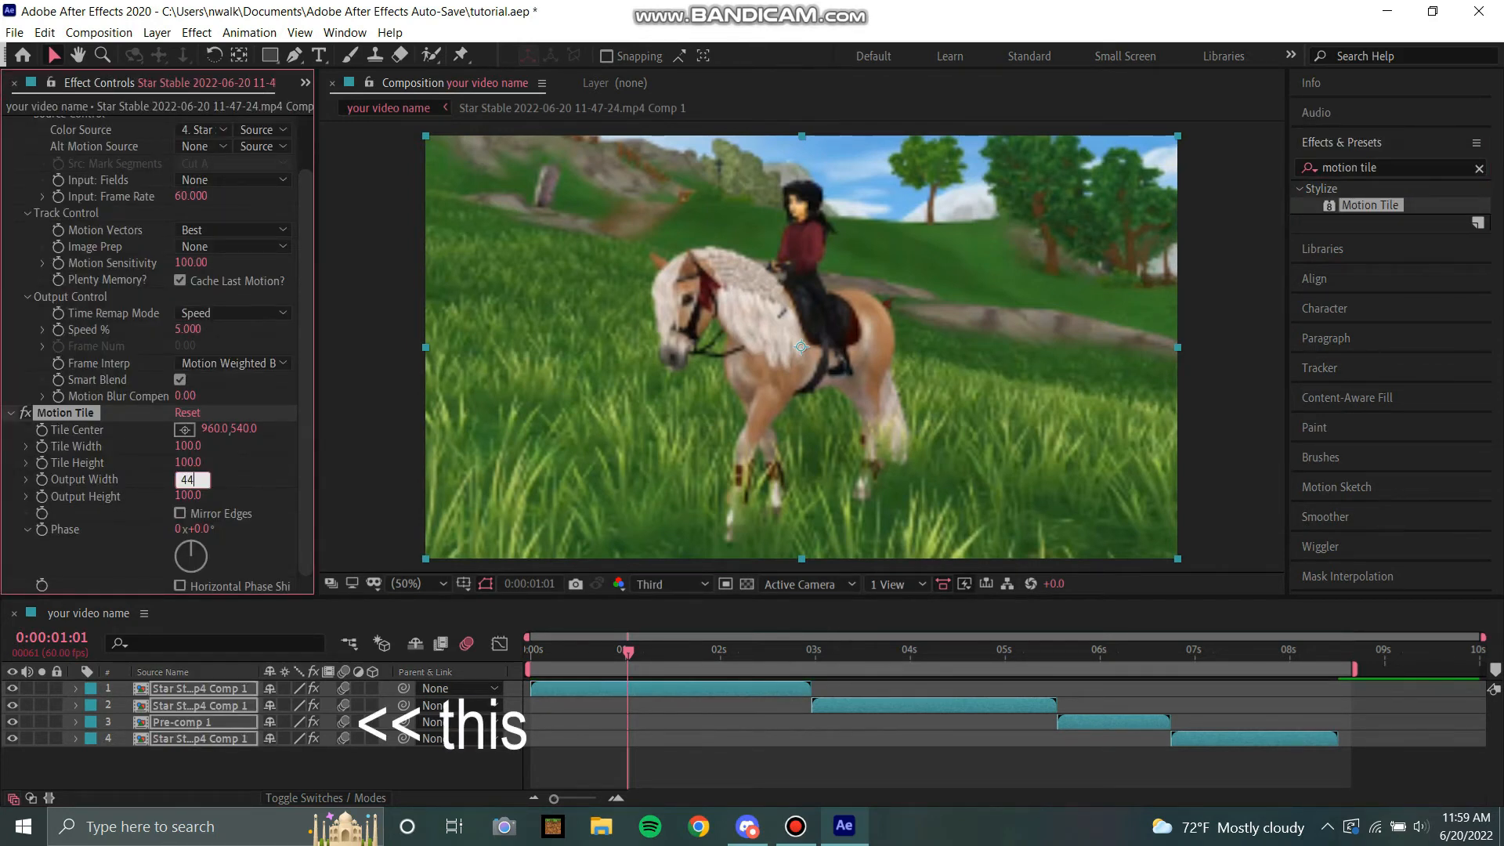
{"action": "key", "text": "Tab"}
{"action": "type", "text": "4"}
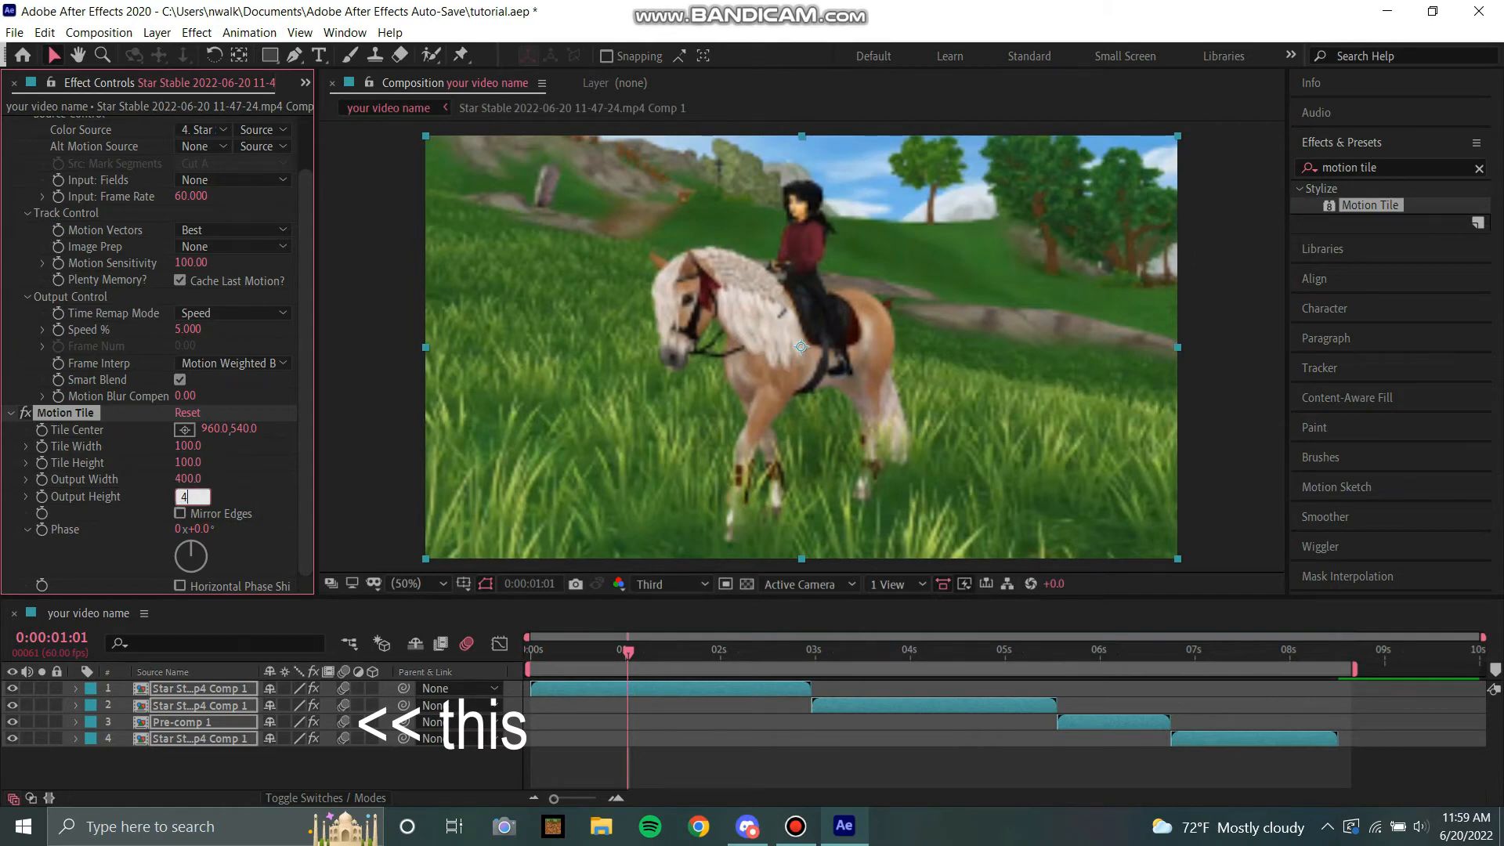
{"action": "left_click", "coordinate": [180, 514]}
{"action": "left_click", "coordinate": [821, 652]}
{"action": "left_click", "coordinate": [831, 768]}
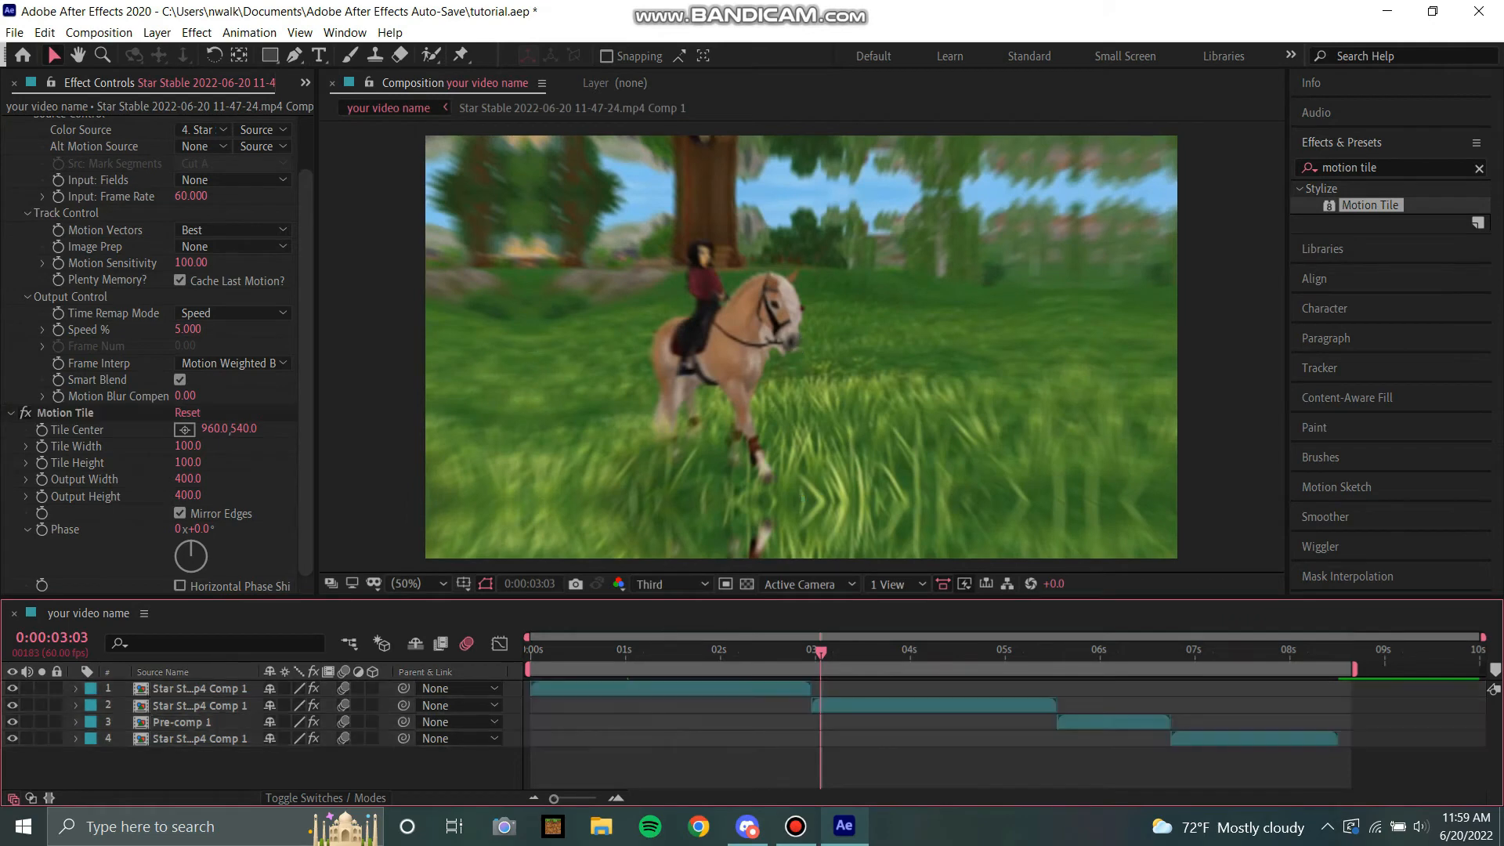
Step: Return to the start of the timeline and save the project
{"action": "key", "text": "Home"}
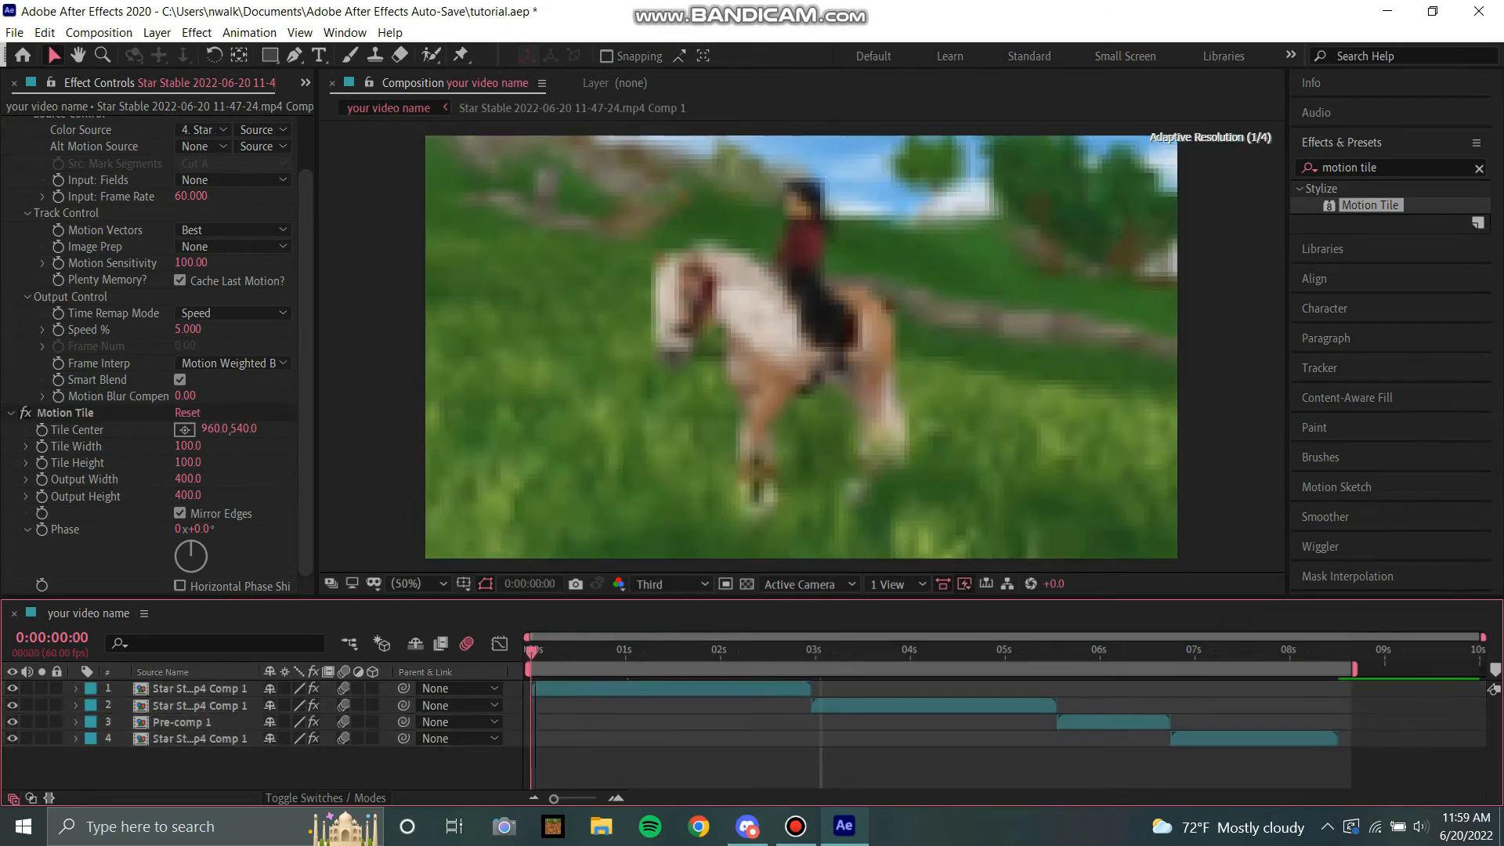
{"action": "left_click", "coordinate": [14, 32]}
{"action": "left_click", "coordinate": [33, 174]}
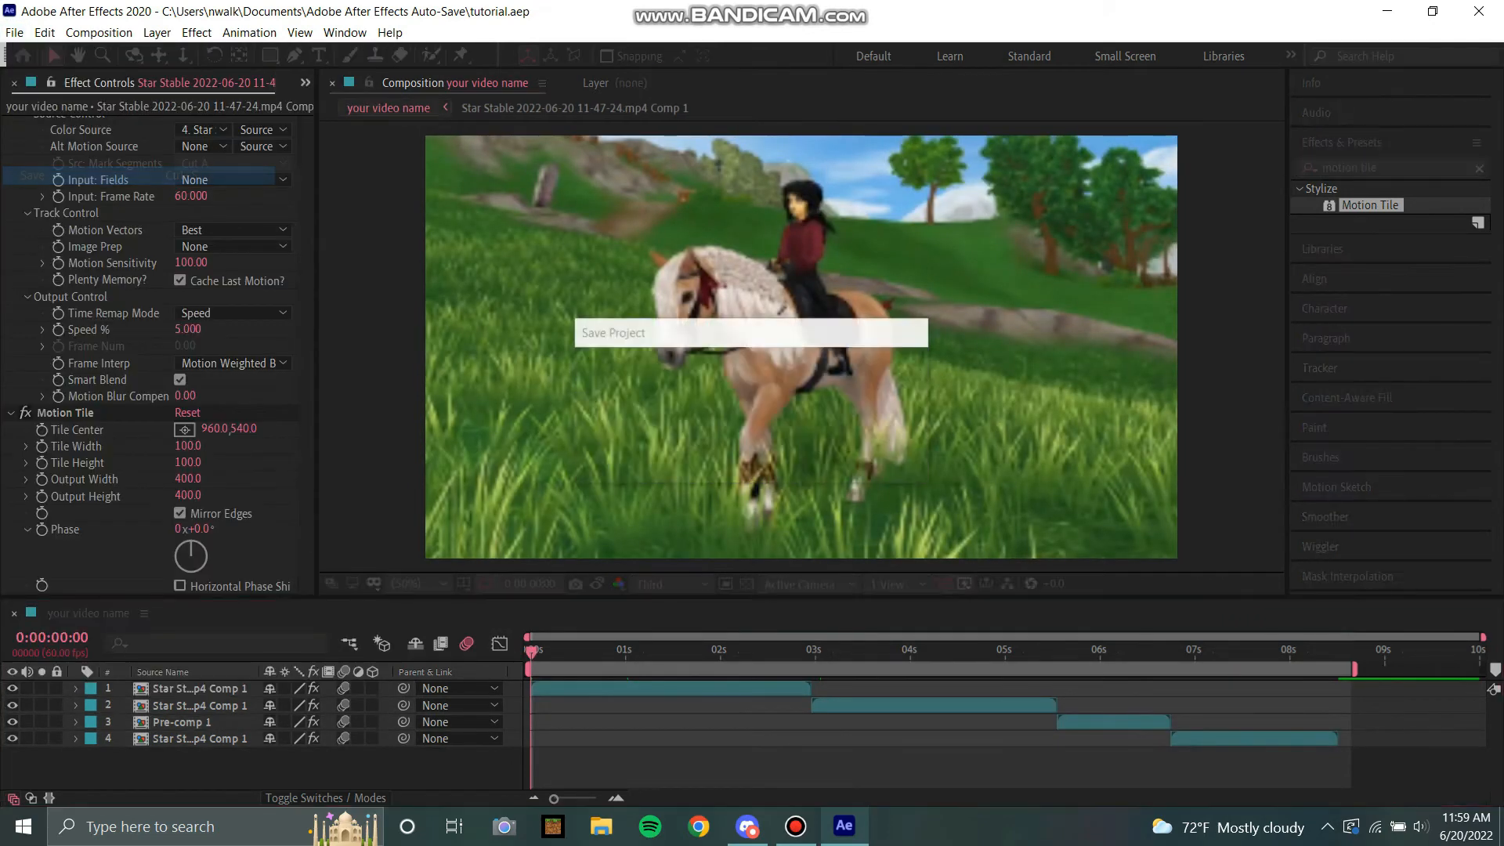
Step: Preview the whole edit from the start at Third resolution to examine the transitions with mirrored edges
{"action": "left_click", "coordinate": [1341, 143]}
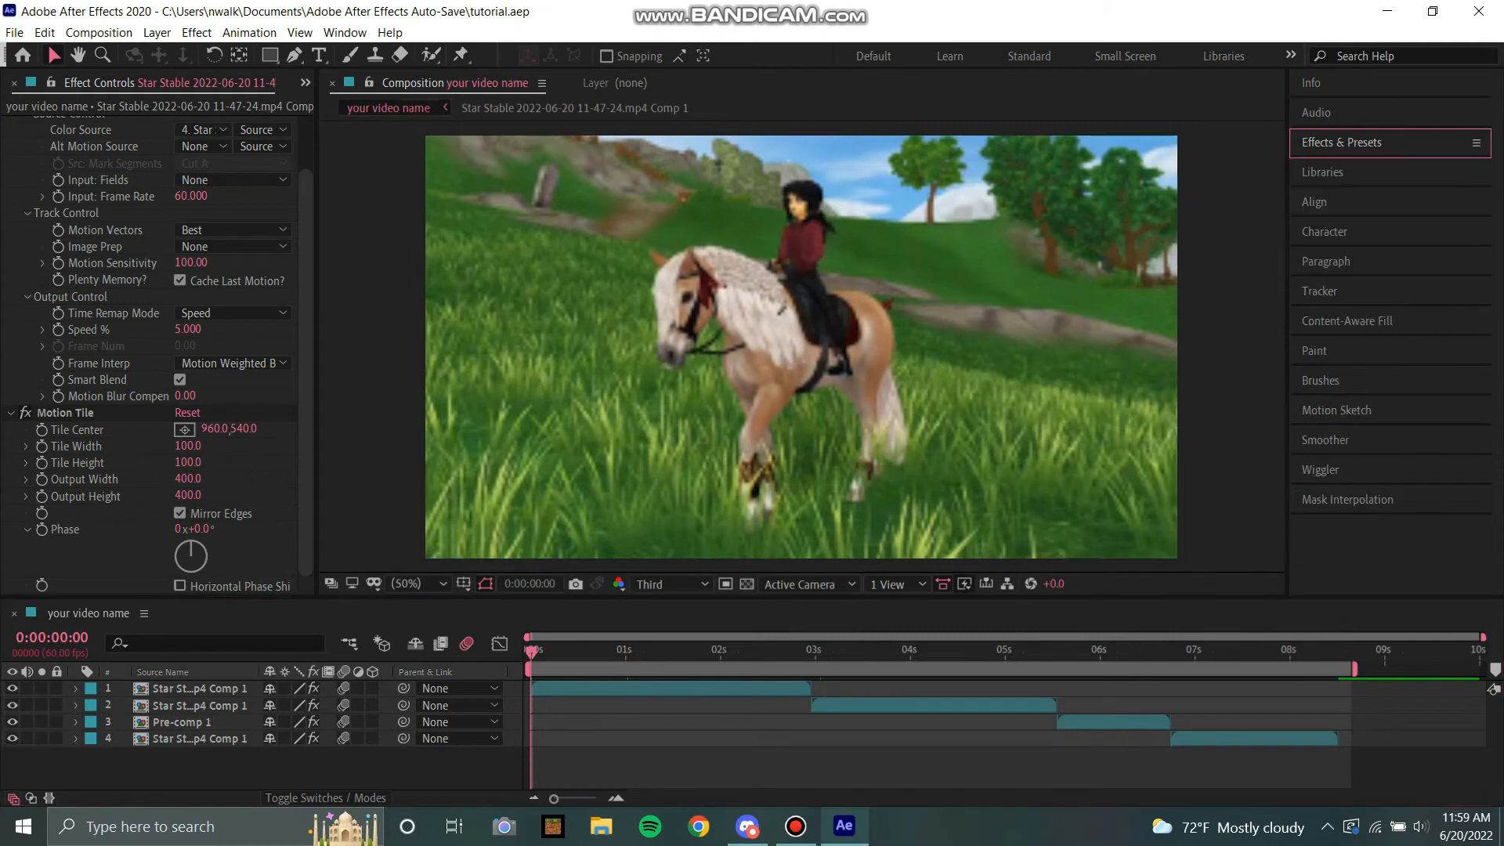
{"action": "left_click", "coordinate": [940, 768]}
{"action": "key", "text": "space"}
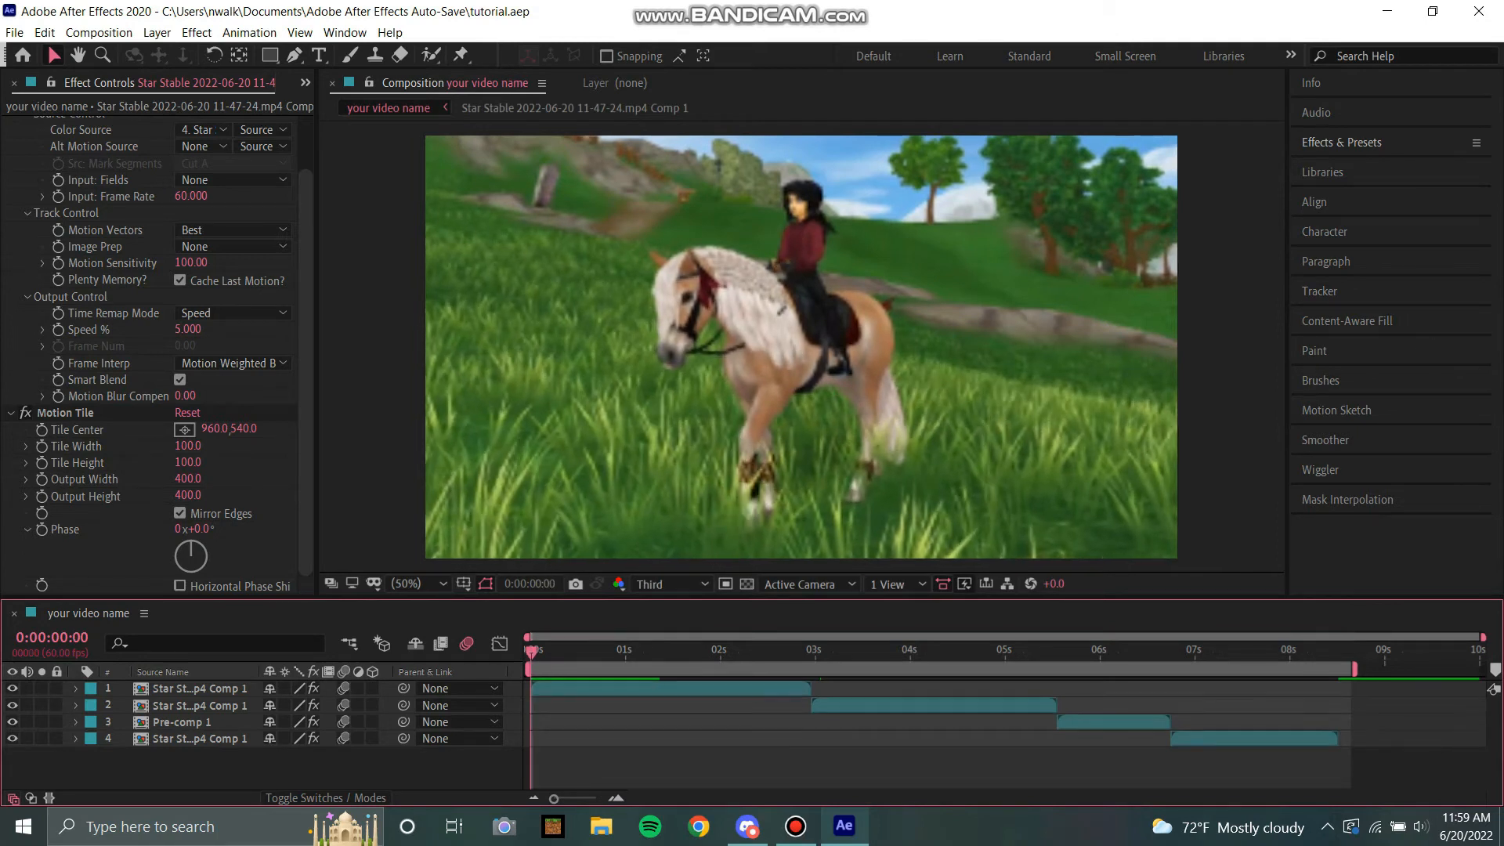
{"action": "key", "text": "space"}
{"action": "key", "text": "space"}
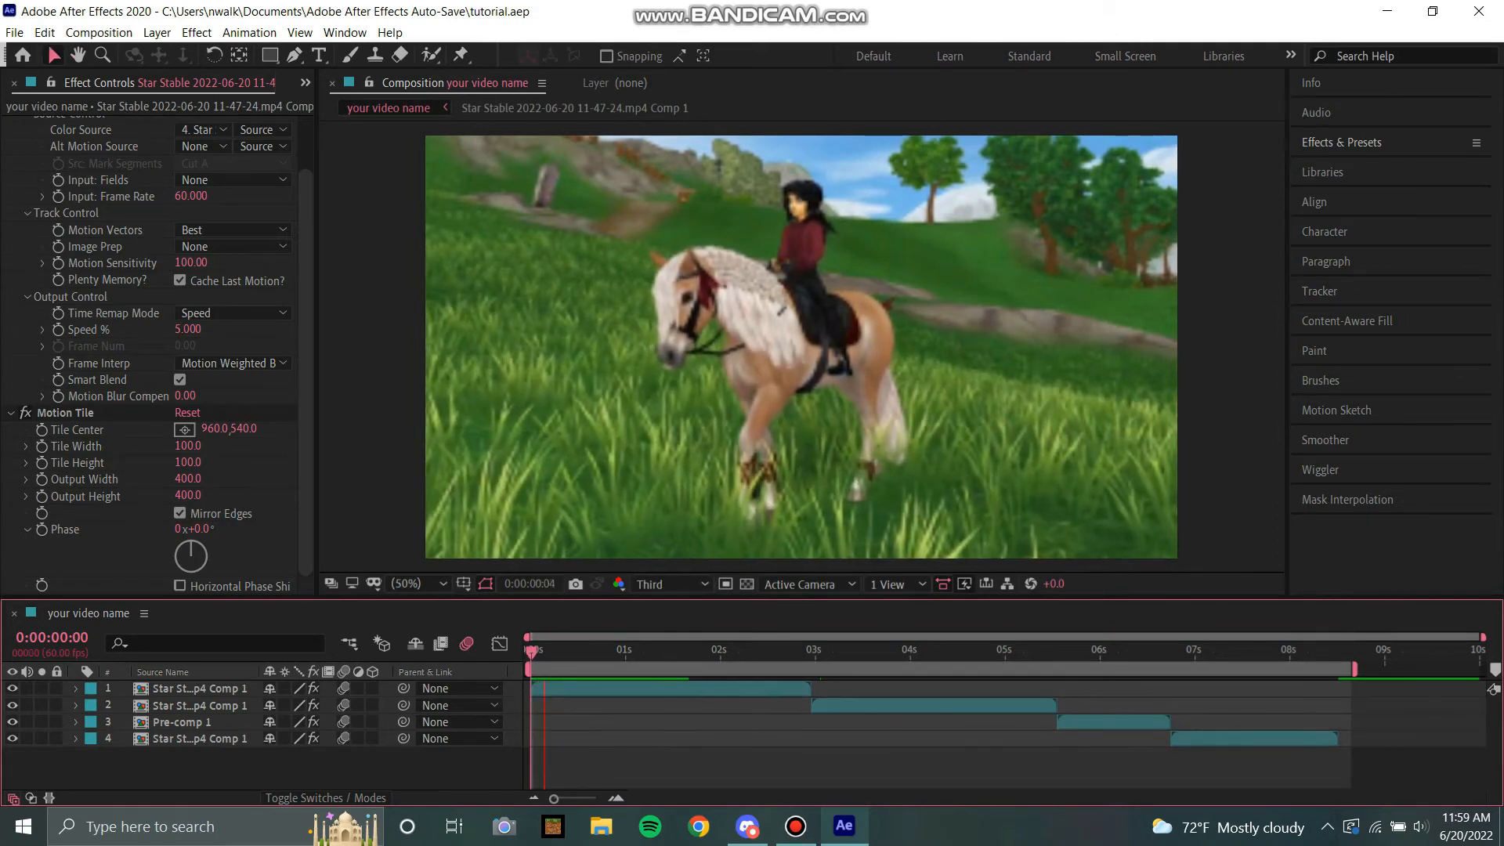
{"action": "key", "text": "space"}
{"action": "key", "text": "space"}
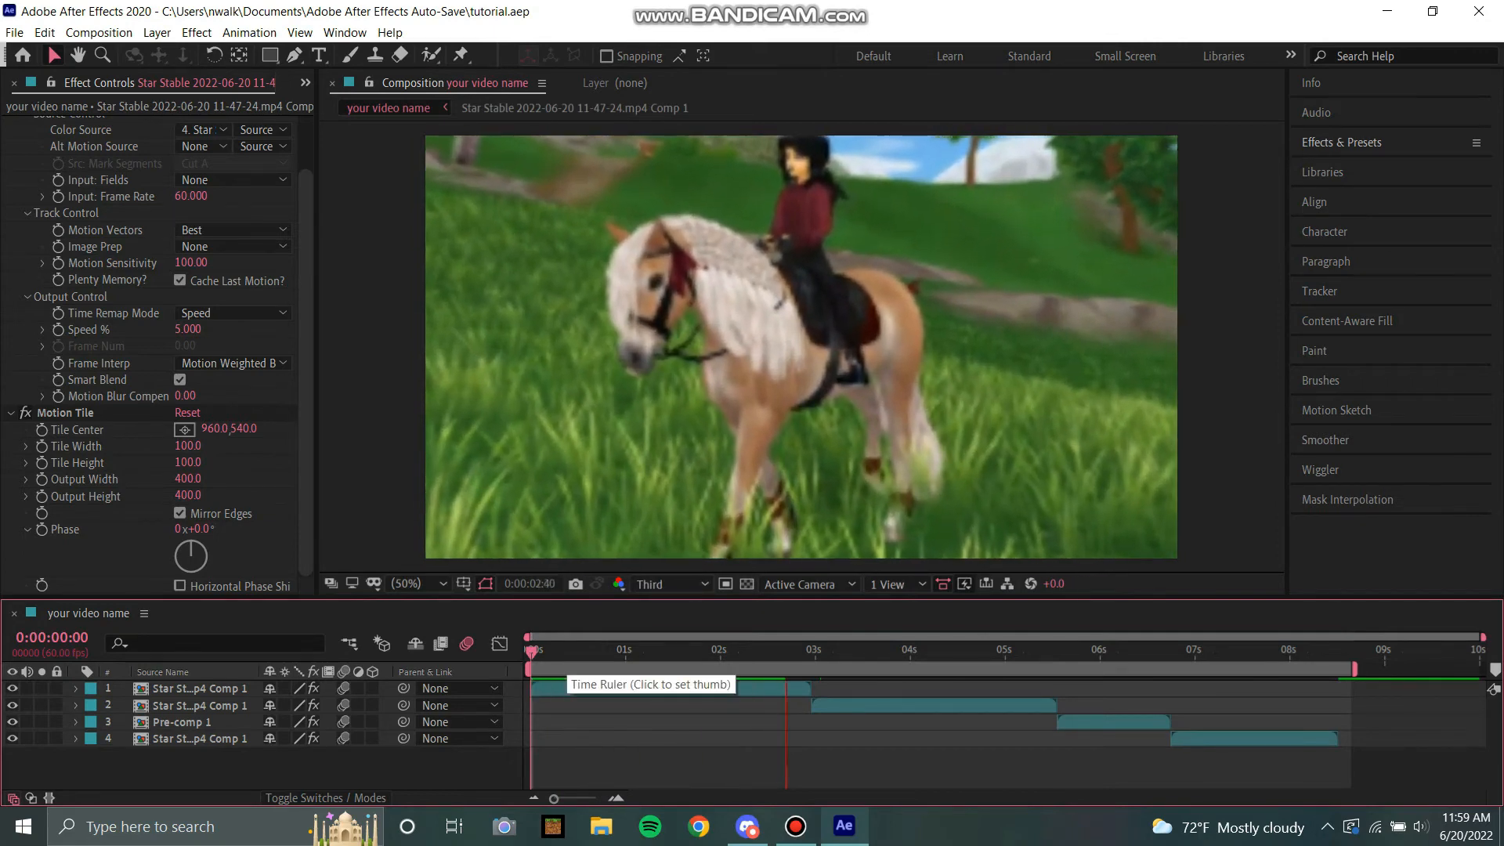
{"action": "key", "text": "space"}
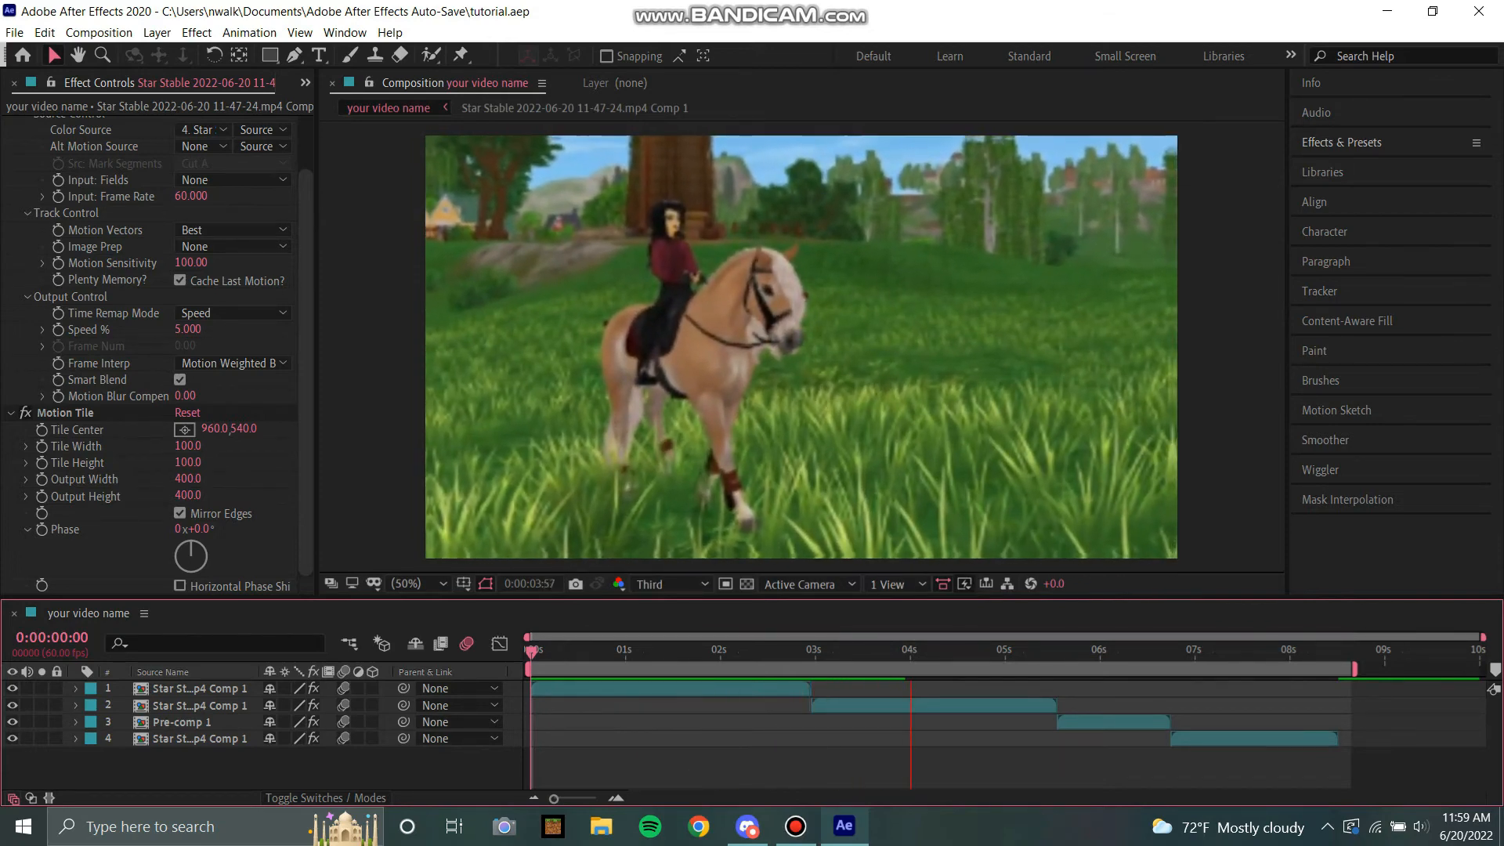
{"action": "left_click", "coordinate": [735, 652]}
{"action": "left_click_drag", "start_coordinate": [735, 652], "coordinate": [531, 652]}
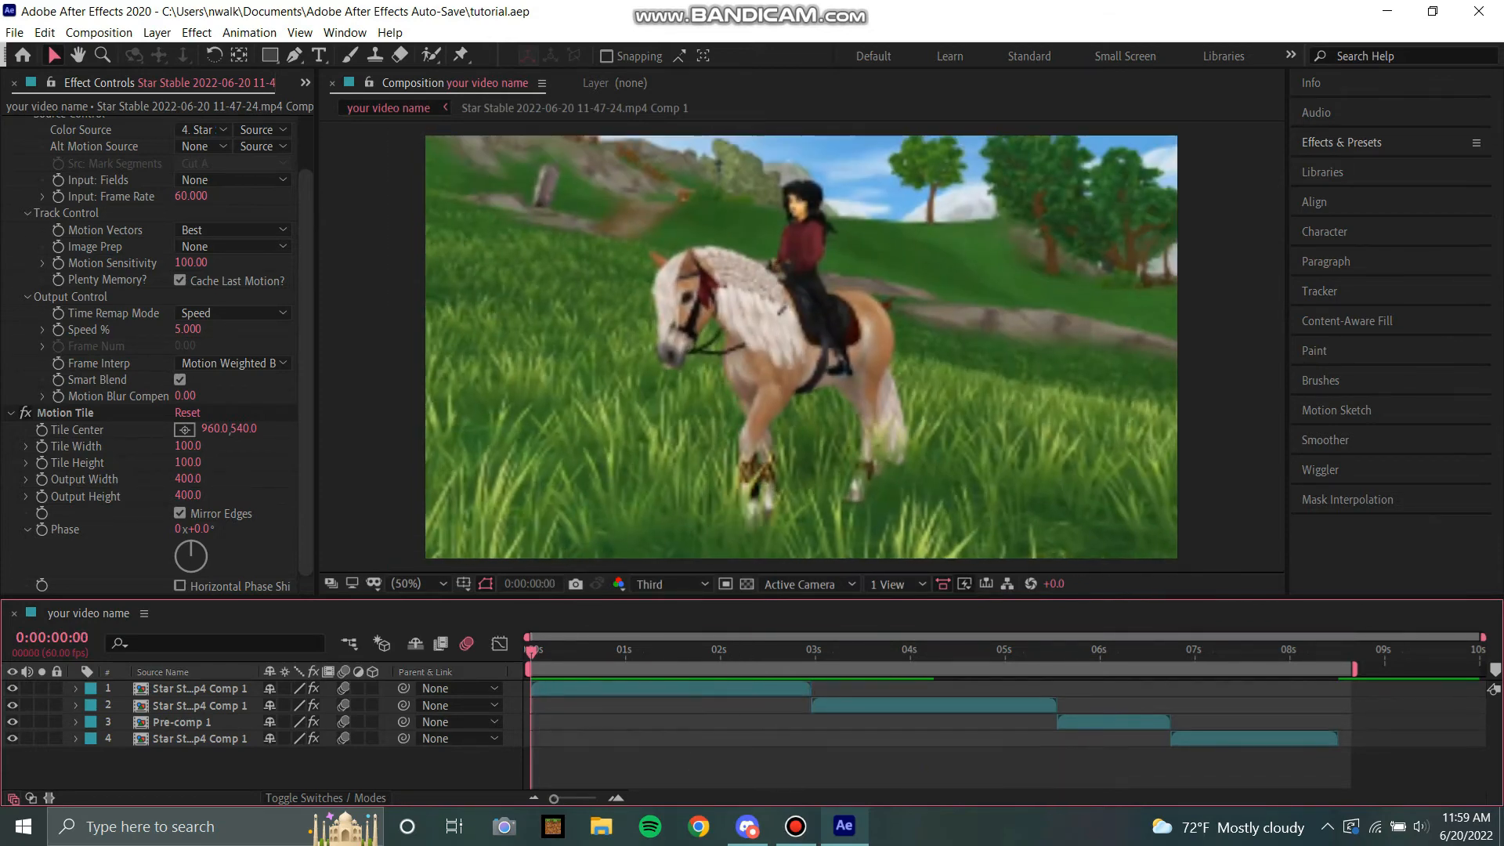
{"action": "left_click", "coordinate": [672, 585]}
{"action": "left_click", "coordinate": [665, 674]}
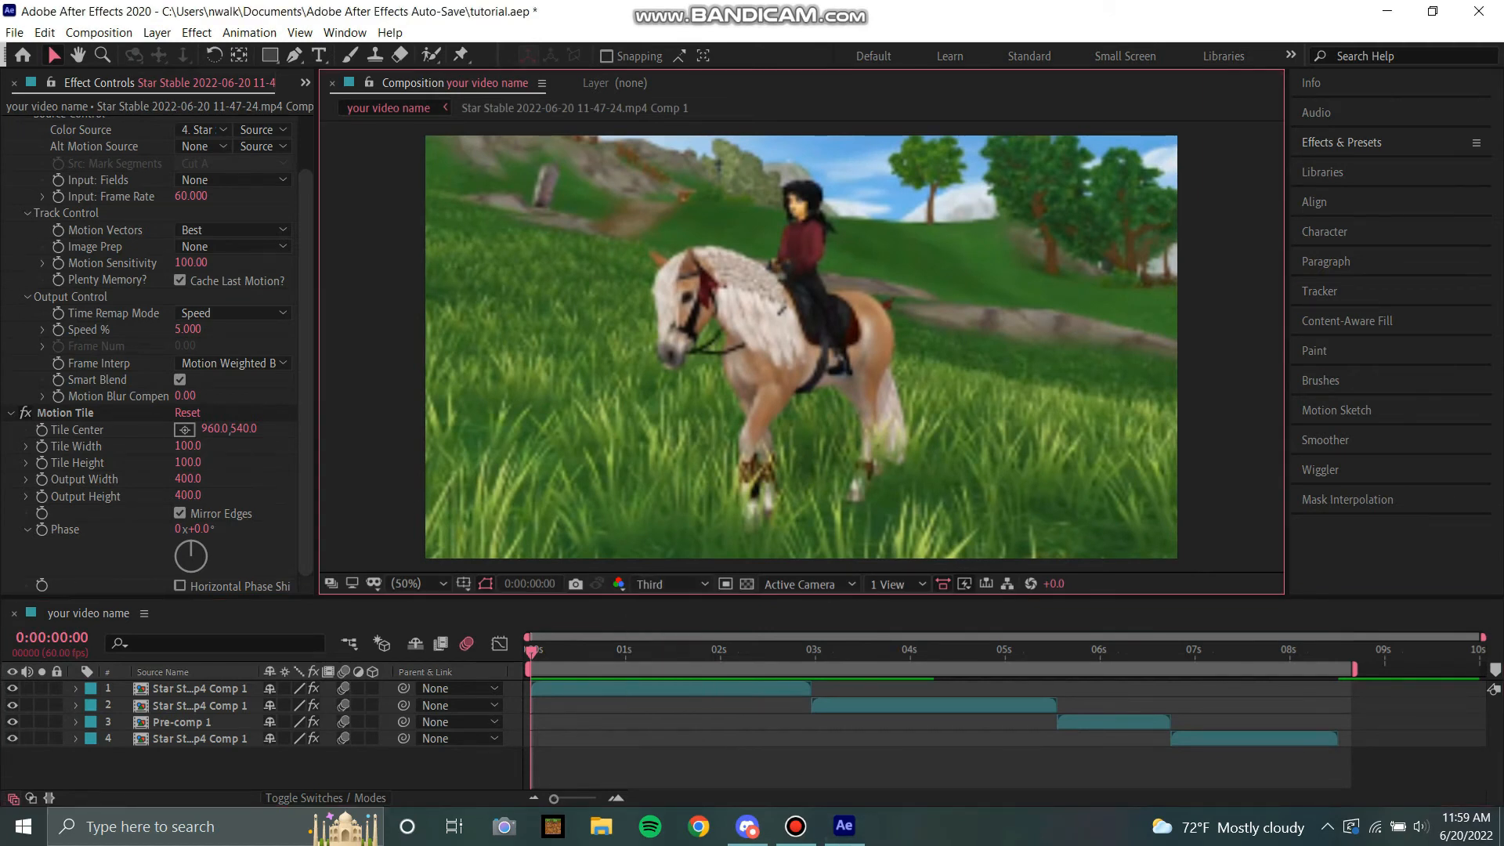
{"action": "key", "text": "space"}
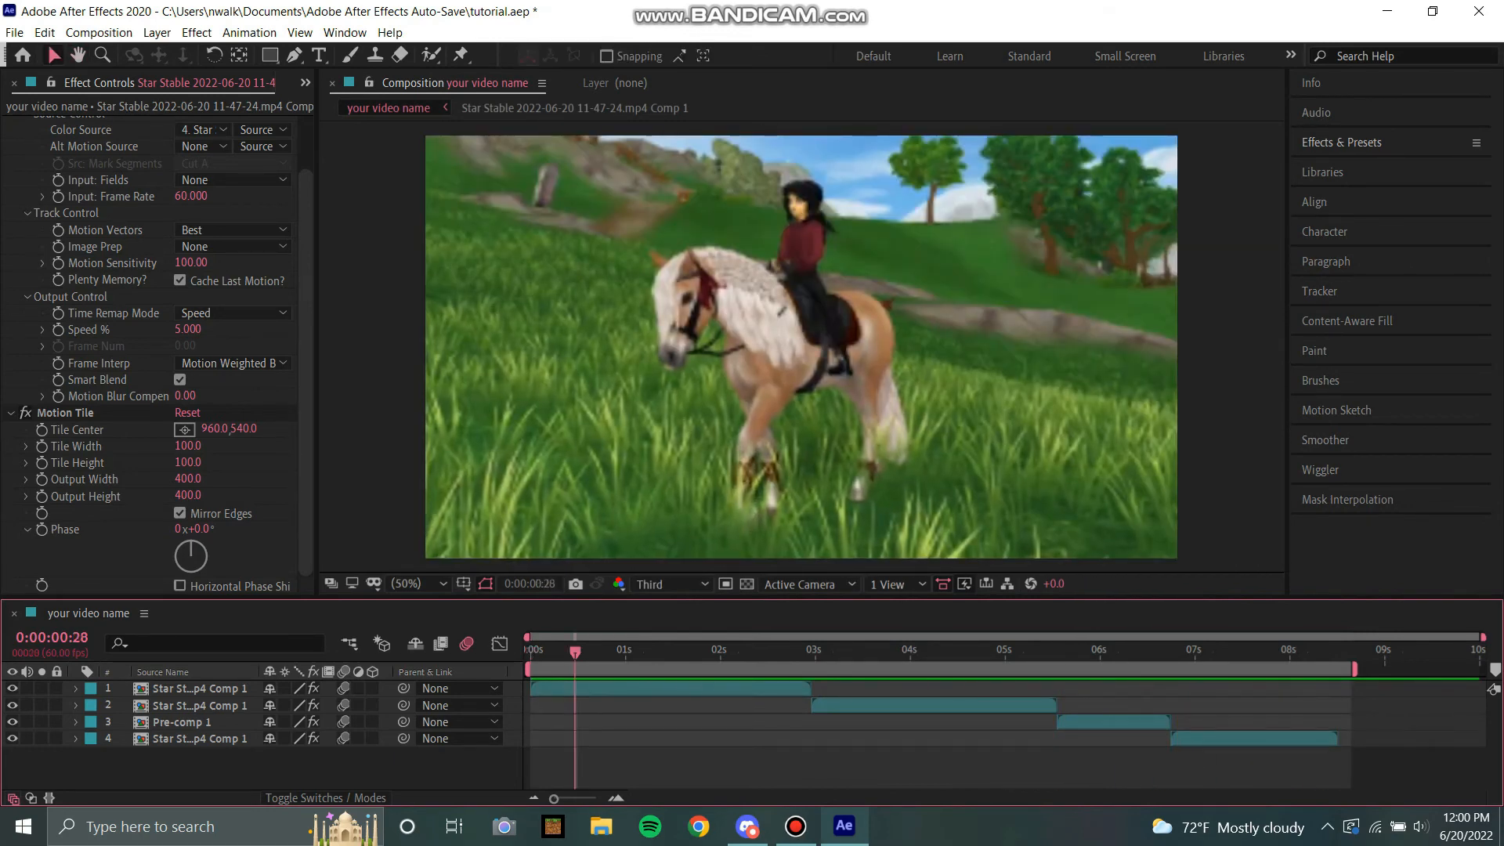
Step: Save the project with the Motion Tile changes
{"action": "left_click", "coordinate": [14, 32]}
{"action": "left_click", "coordinate": [33, 176]}
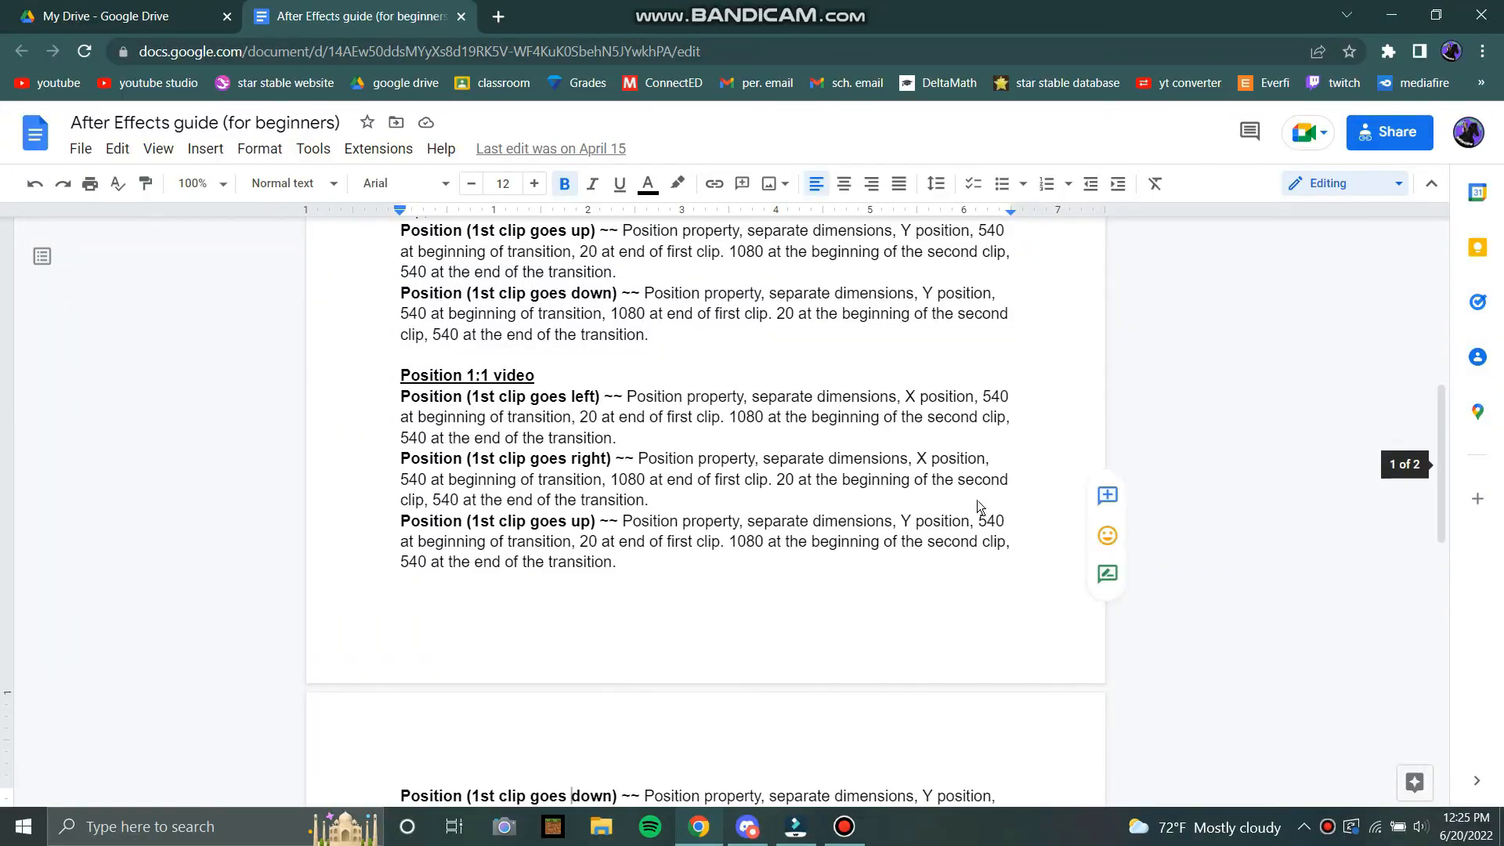
Step: Look through the text transitions, graph slope and expression resources sections of the After Effects guide document in Google Docs
{"action": "scroll", "coordinate": [809, 522], "scroll_direction": "down", "scroll_amount": 10}
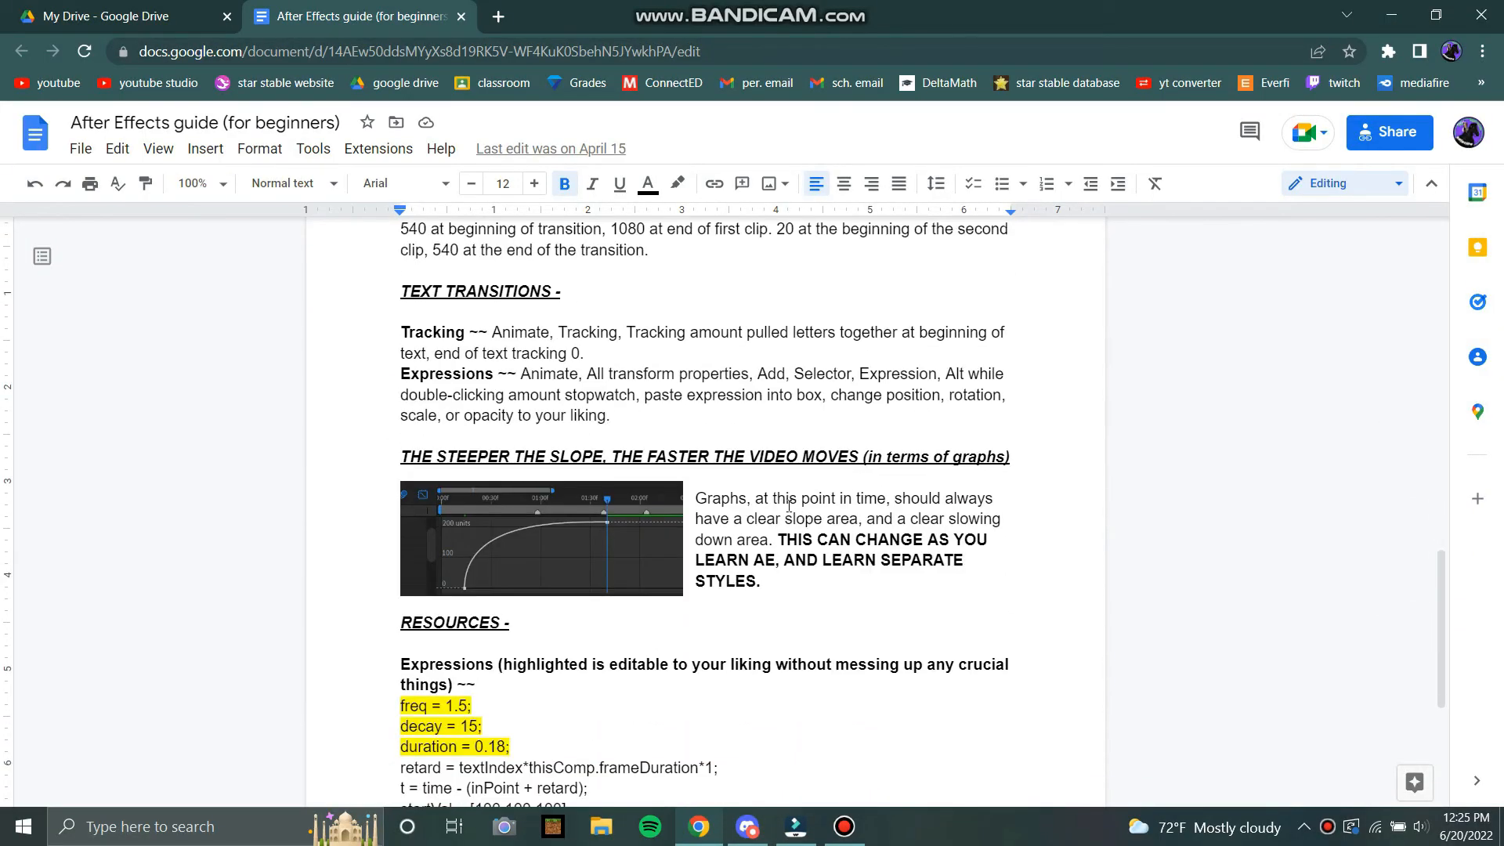
{"action": "scroll", "coordinate": [787, 505], "scroll_direction": "up", "scroll_amount": 1}
{"action": "scroll", "coordinate": [784, 503], "scroll_direction": "down", "scroll_amount": 3}
{"action": "scroll", "coordinate": [768, 646], "scroll_direction": "up", "scroll_amount": 1}
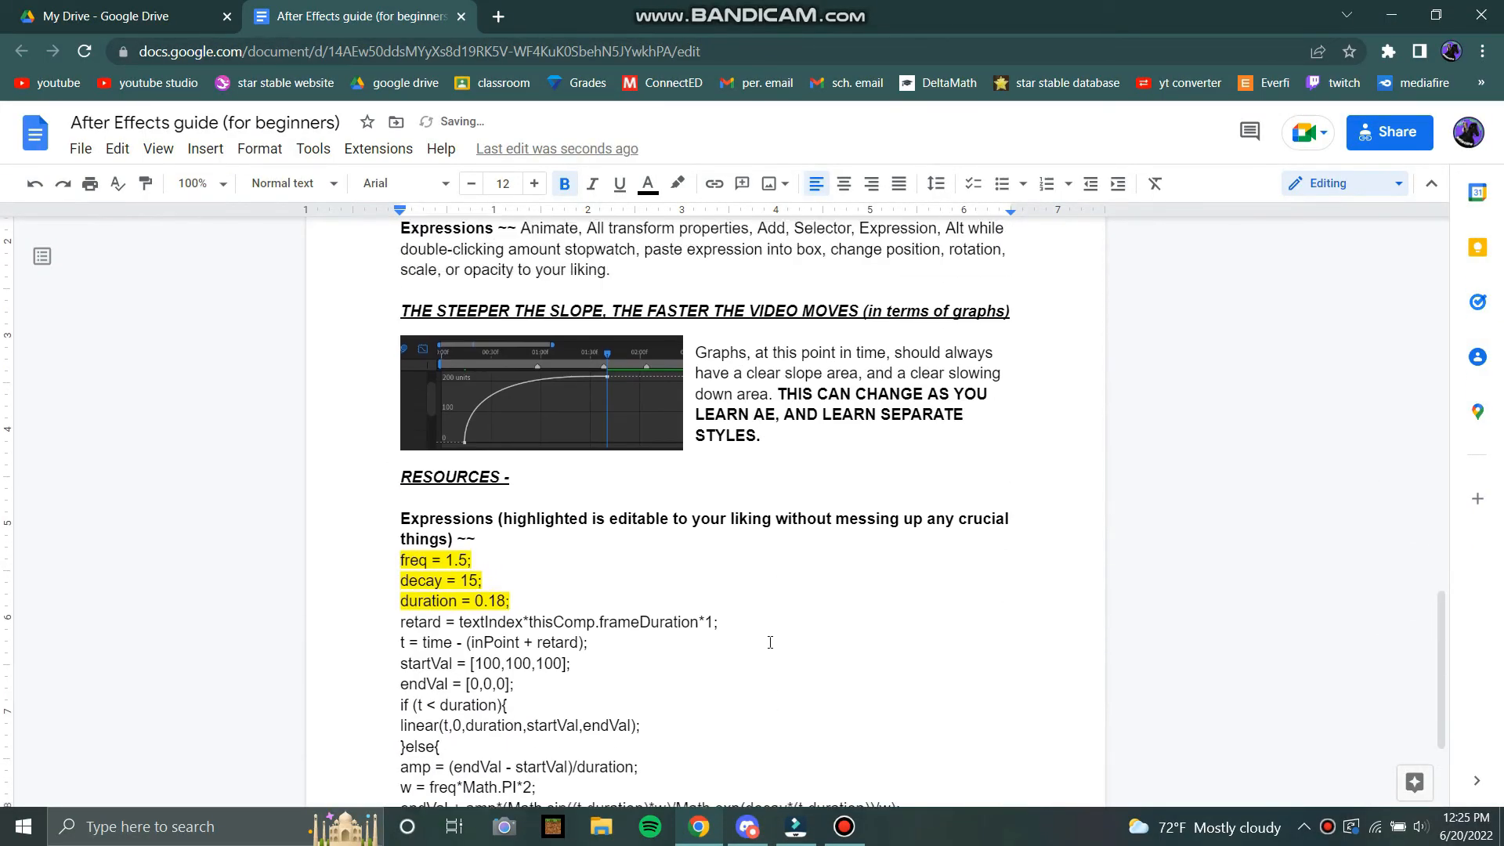
{"action": "left_click", "coordinate": [845, 826]}
{"action": "left_click", "coordinate": [1246, 487]}
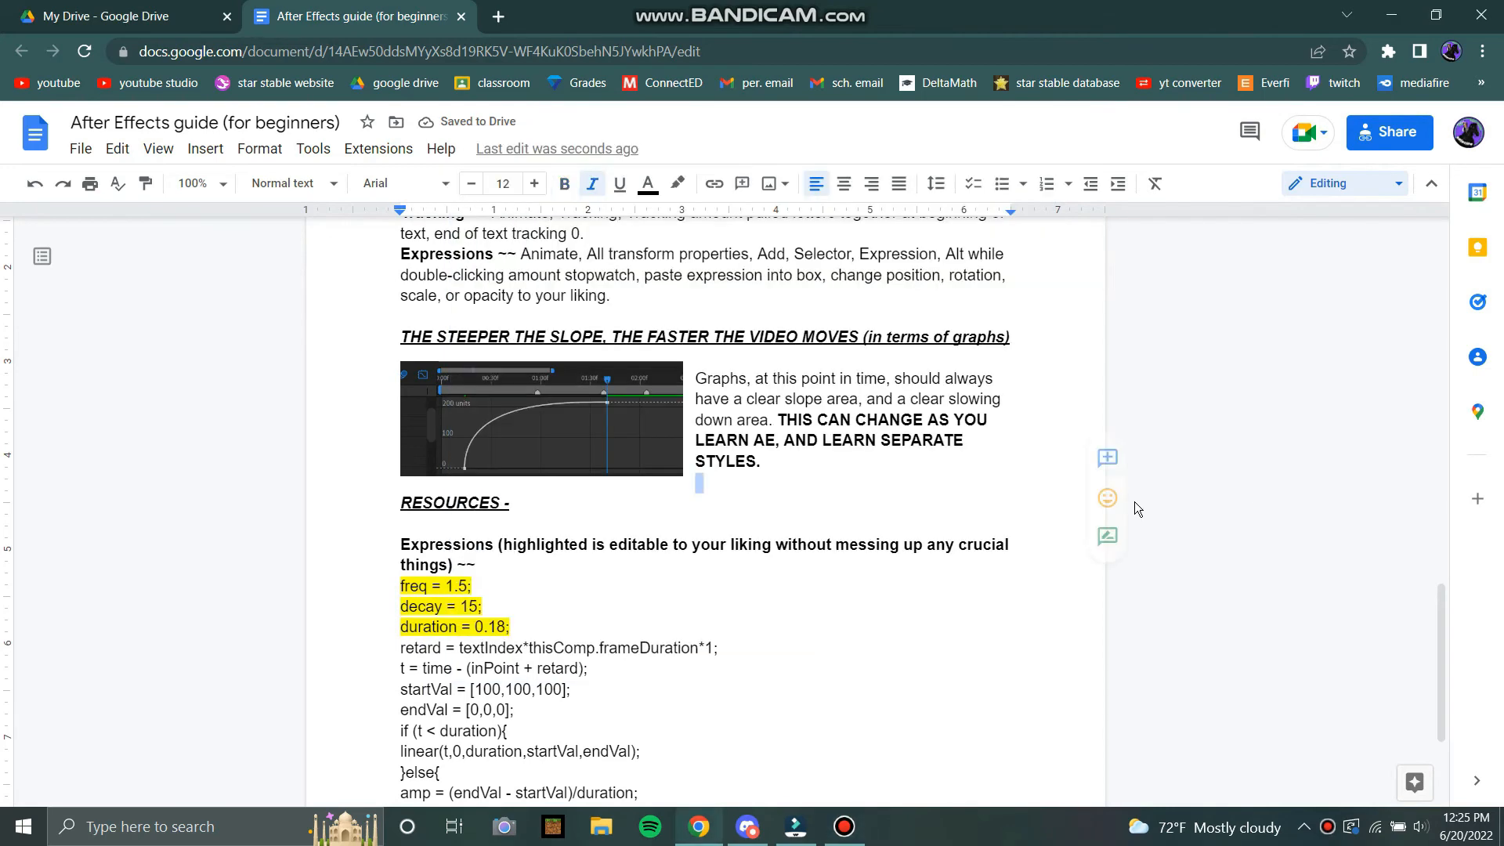
{"action": "left_click", "coordinate": [736, 511]}
{"action": "scroll", "coordinate": [750, 577], "scroll_direction": "up", "scroll_amount": 1}
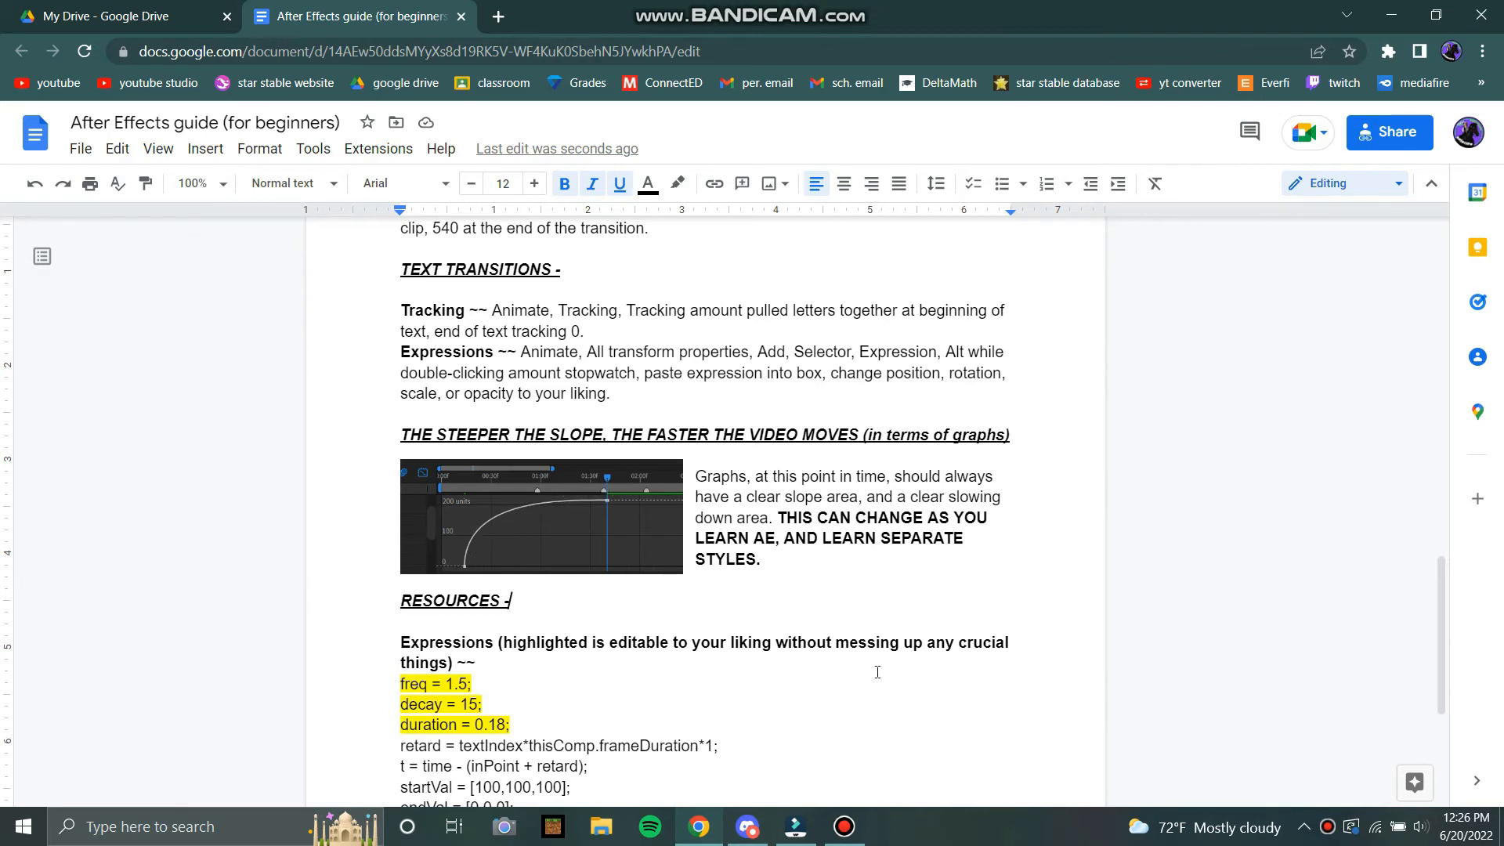
{"action": "left_click", "coordinate": [843, 827]}
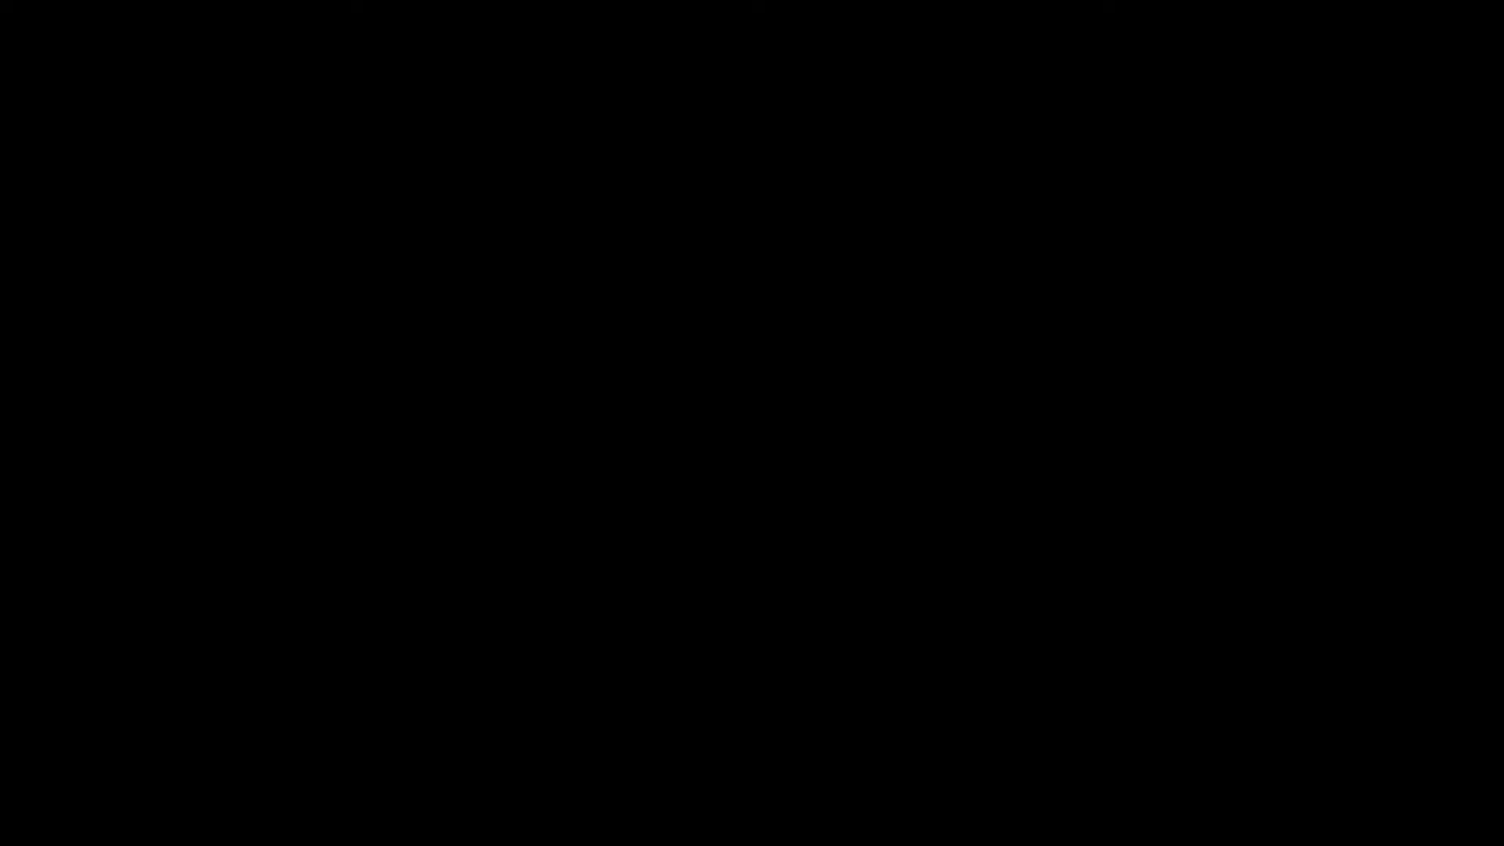